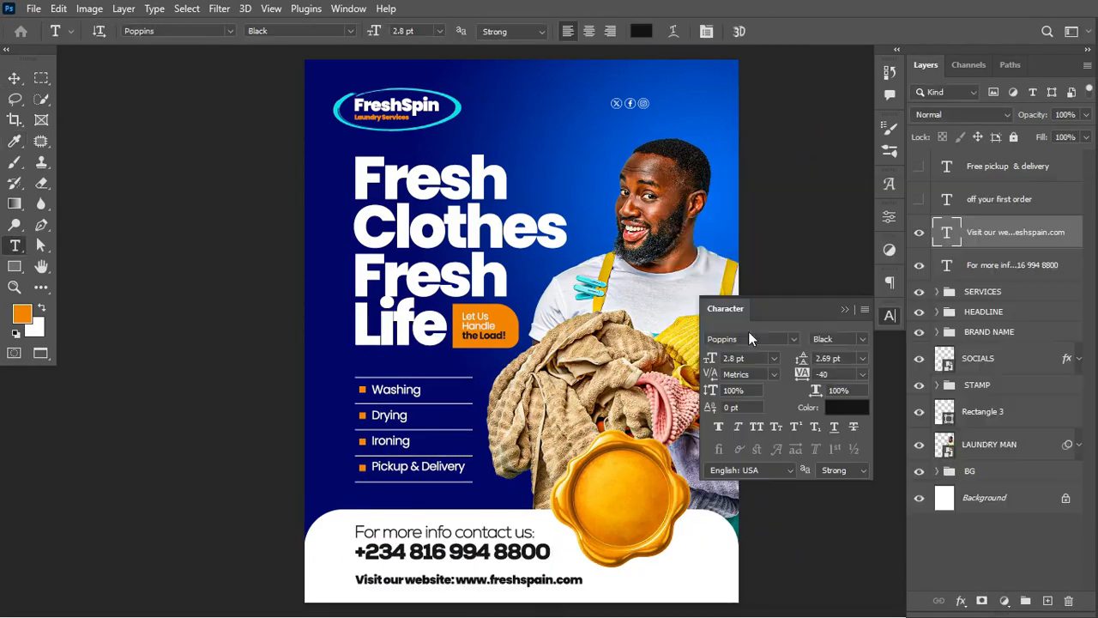
key("ctrl+t")
key("ctrl+Return")
key("ctrl+t")
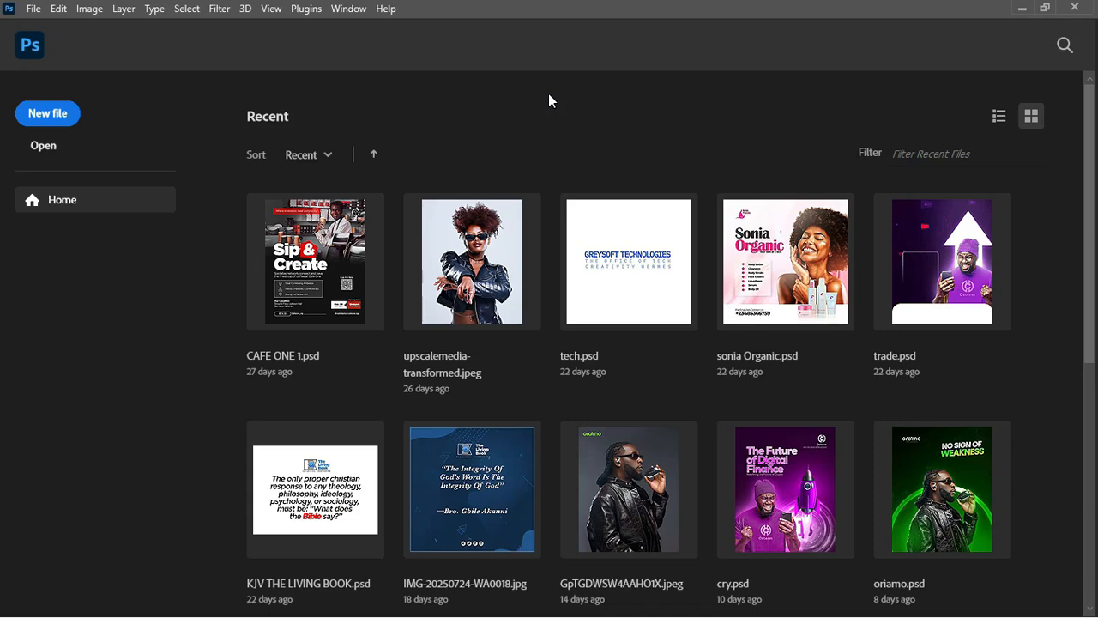
- Create a 1080 x 1350 pixel RGB document at 300 pixels/centimeter with a white background, named LAUDNRY FLYER
left_click(48, 114)
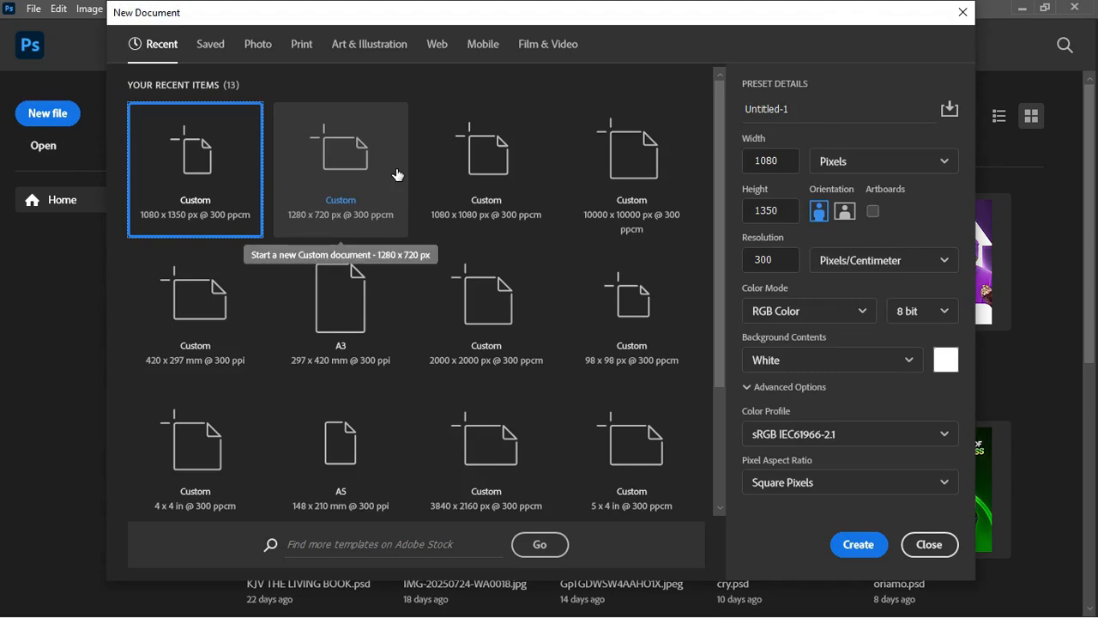
left_click(897, 166)
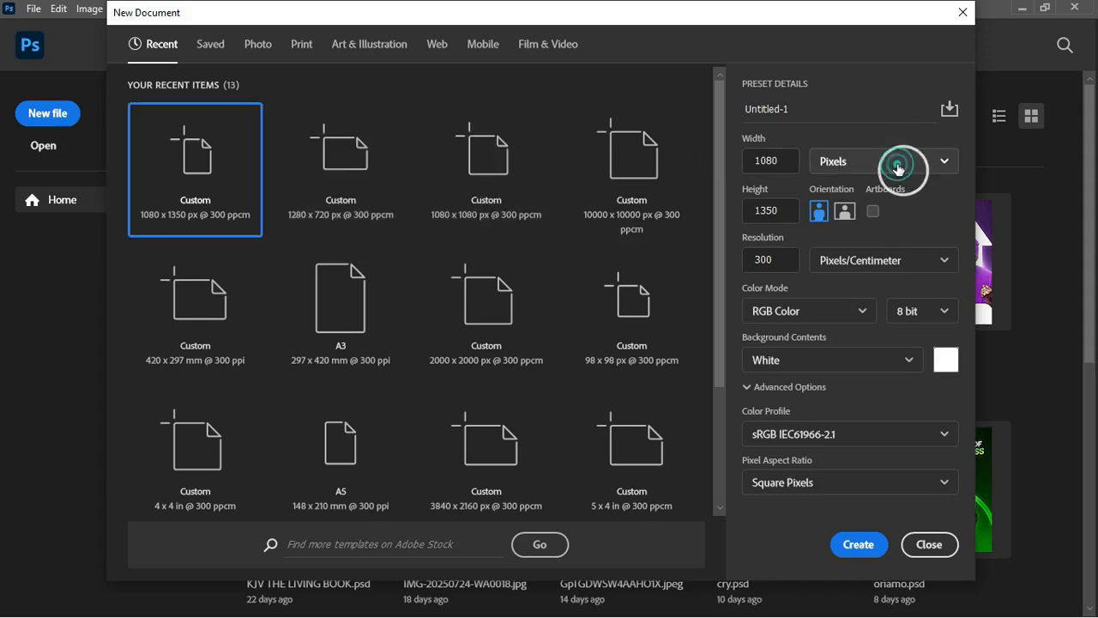
left_click(873, 195)
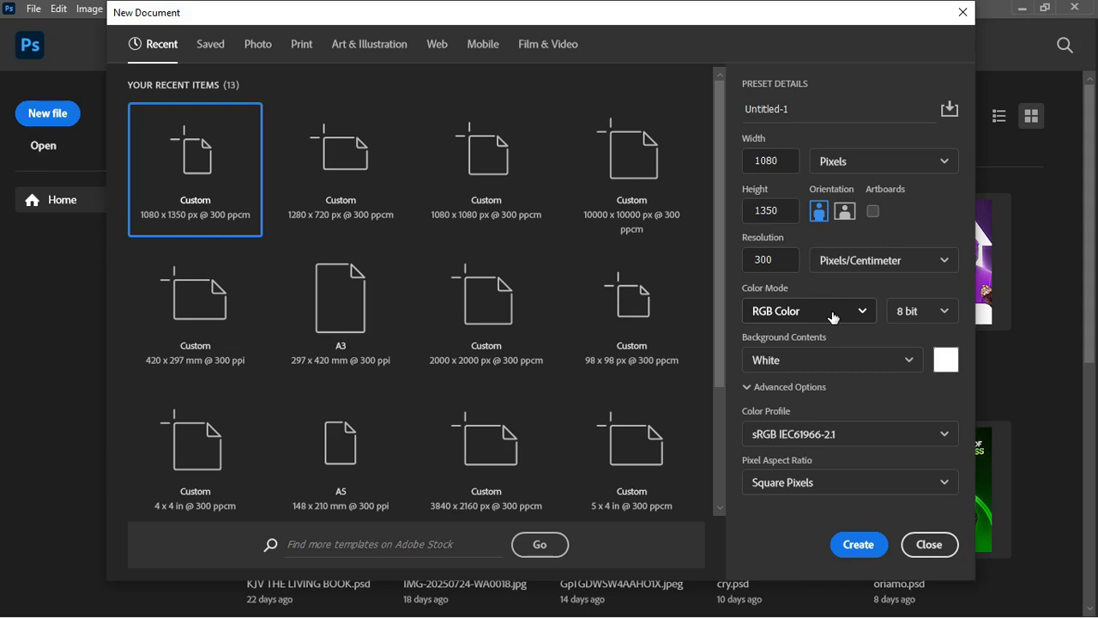
left_click(798, 109)
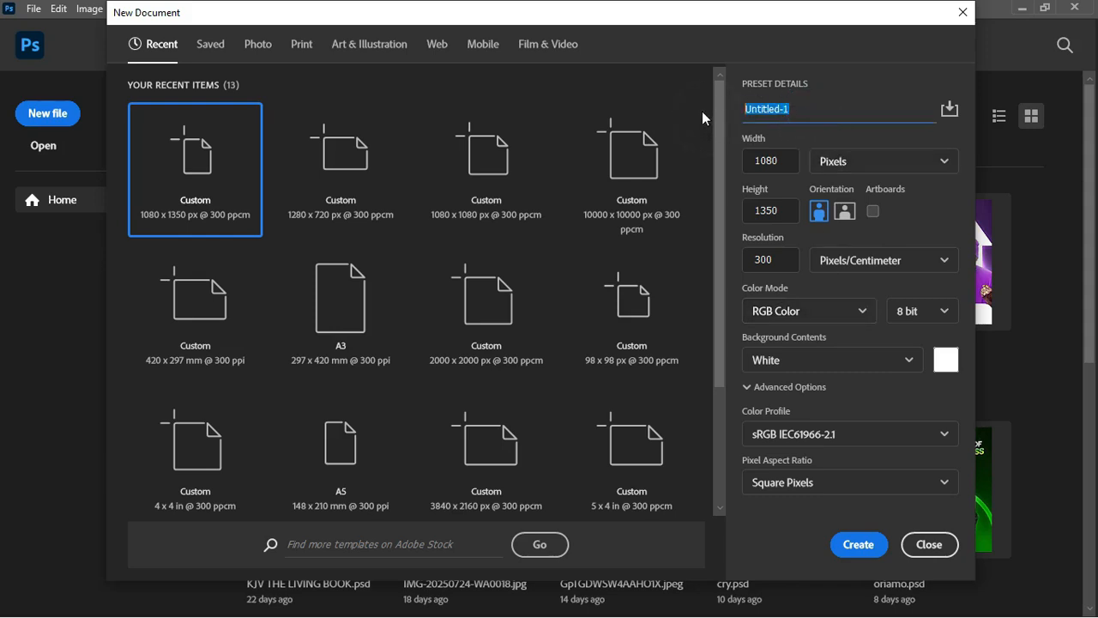
type("LAUDNRY FLYER")
left_click(852, 549)
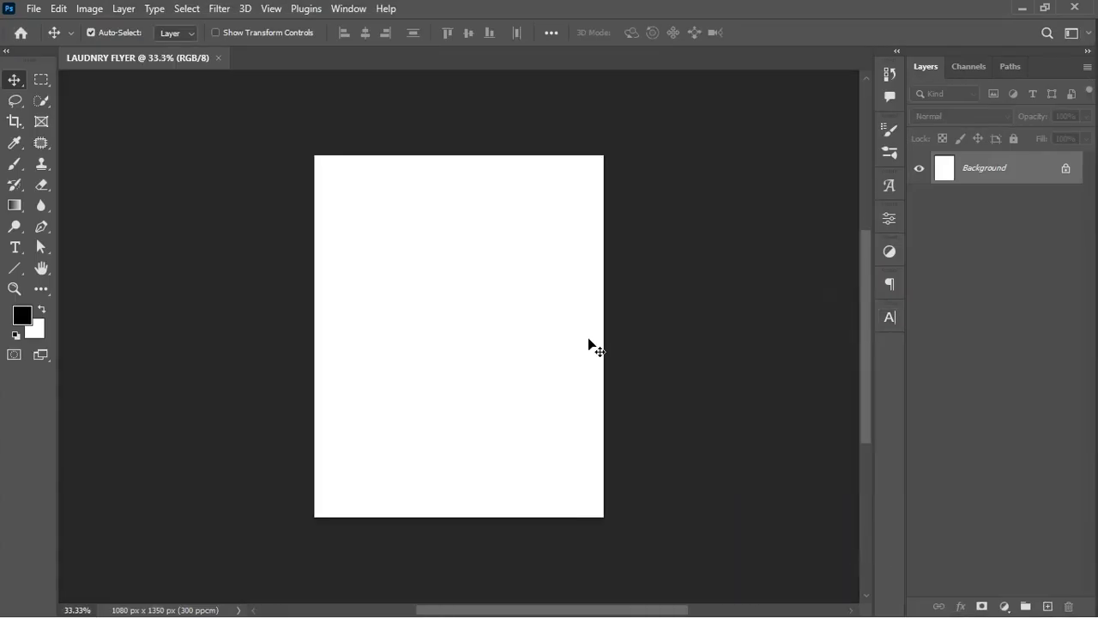
- Hide the STAMP, SOCIALS, LOGO RIME and LAUNDRY MAN layers so only the Background layer shows
key("ctrl+equal")
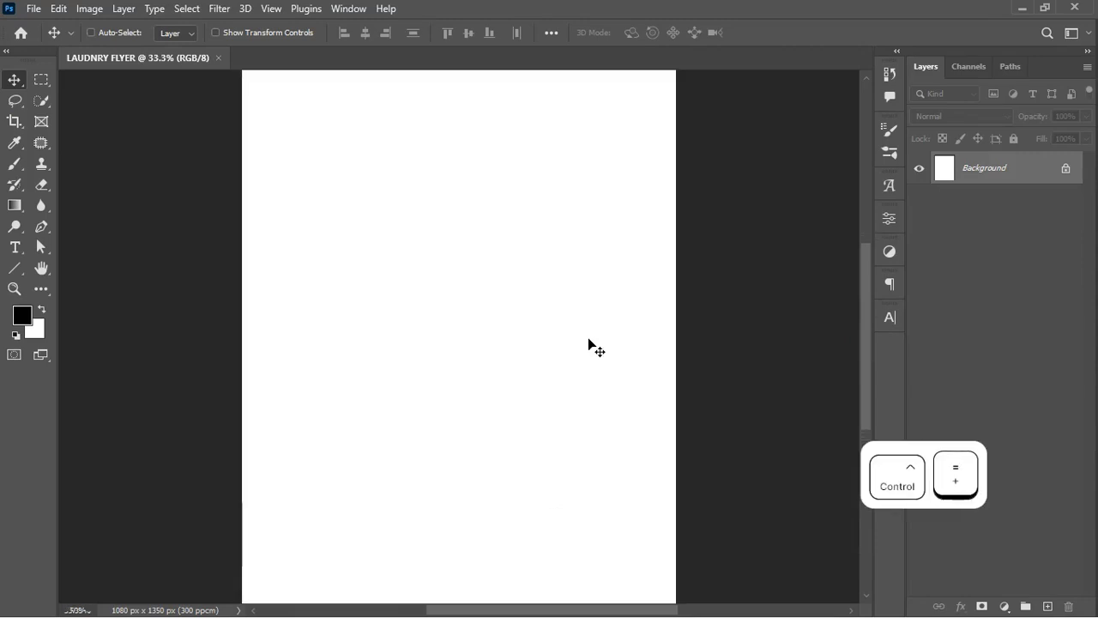
key("ctrl+minus")
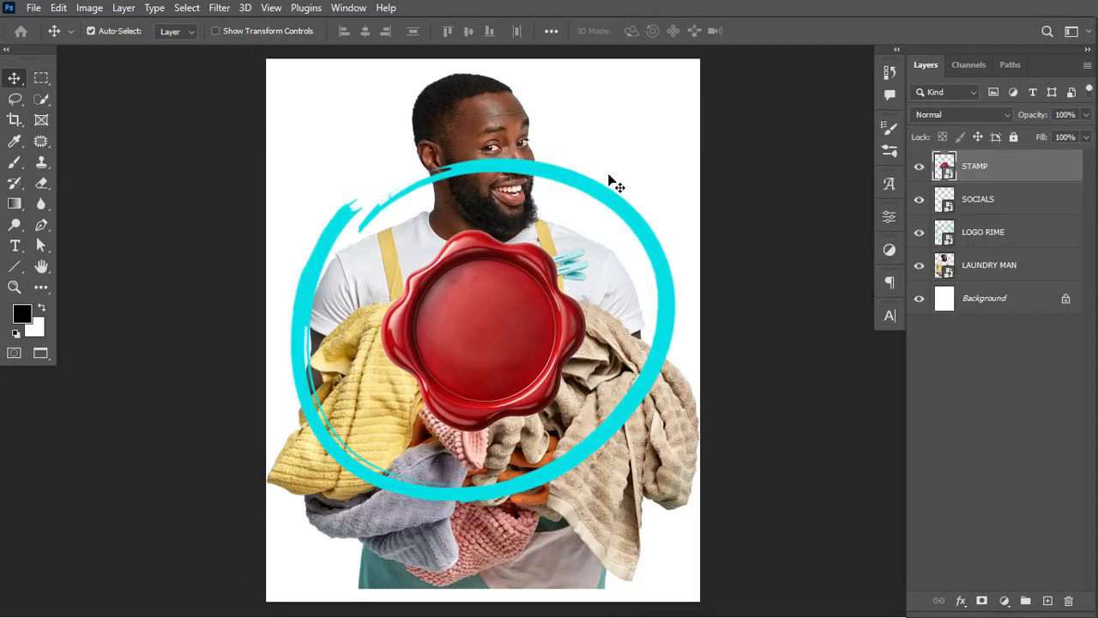
left_click(919, 165)
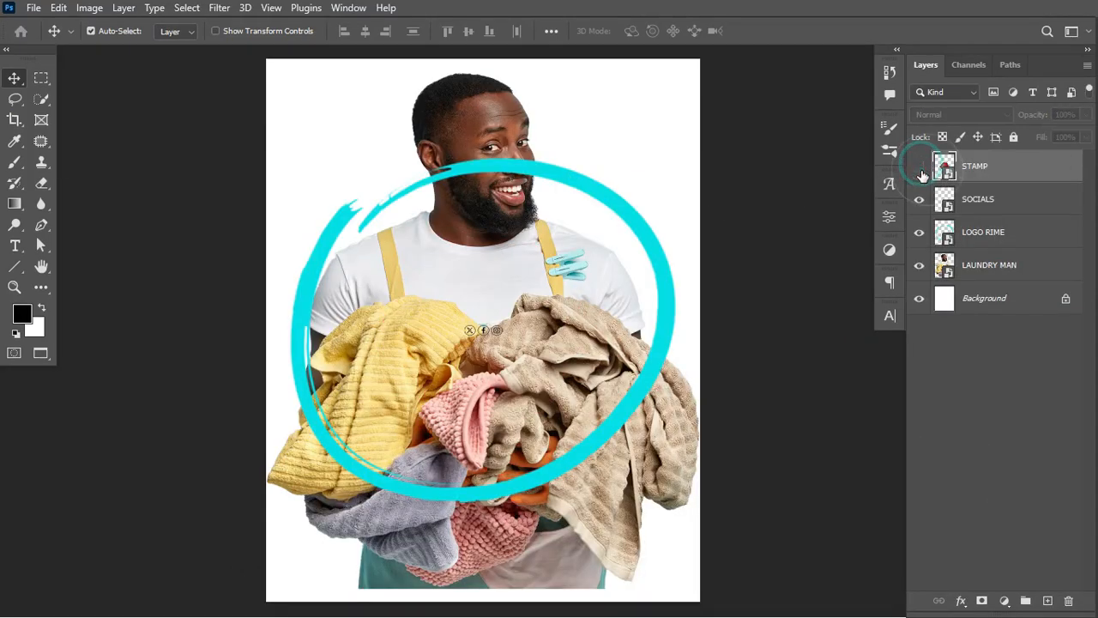
left_click(920, 199)
left_click(918, 233)
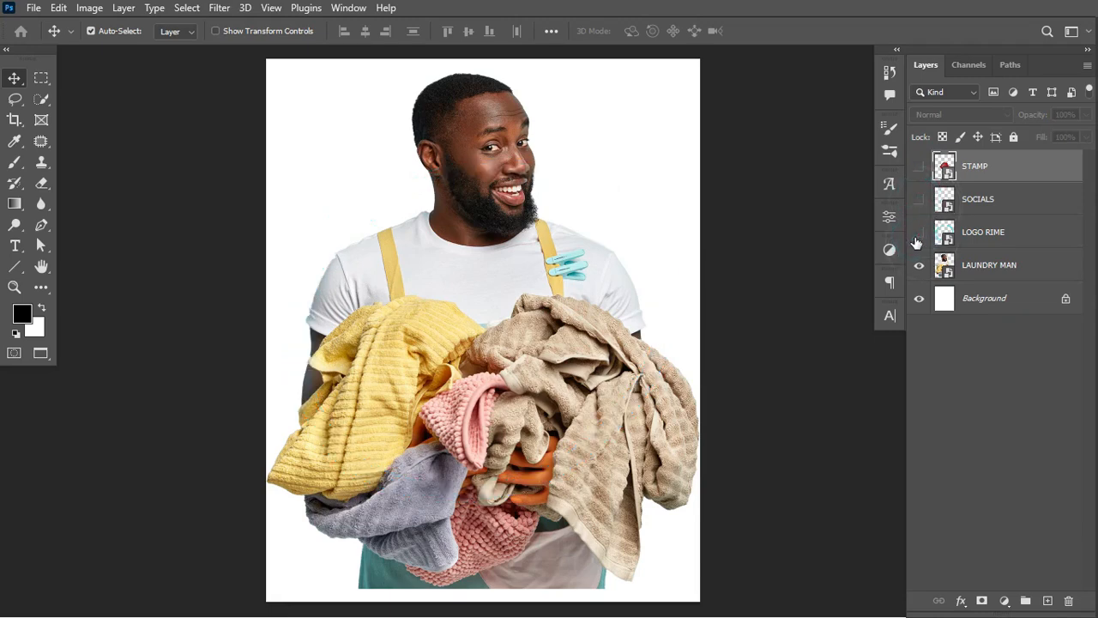
left_click(918, 265)
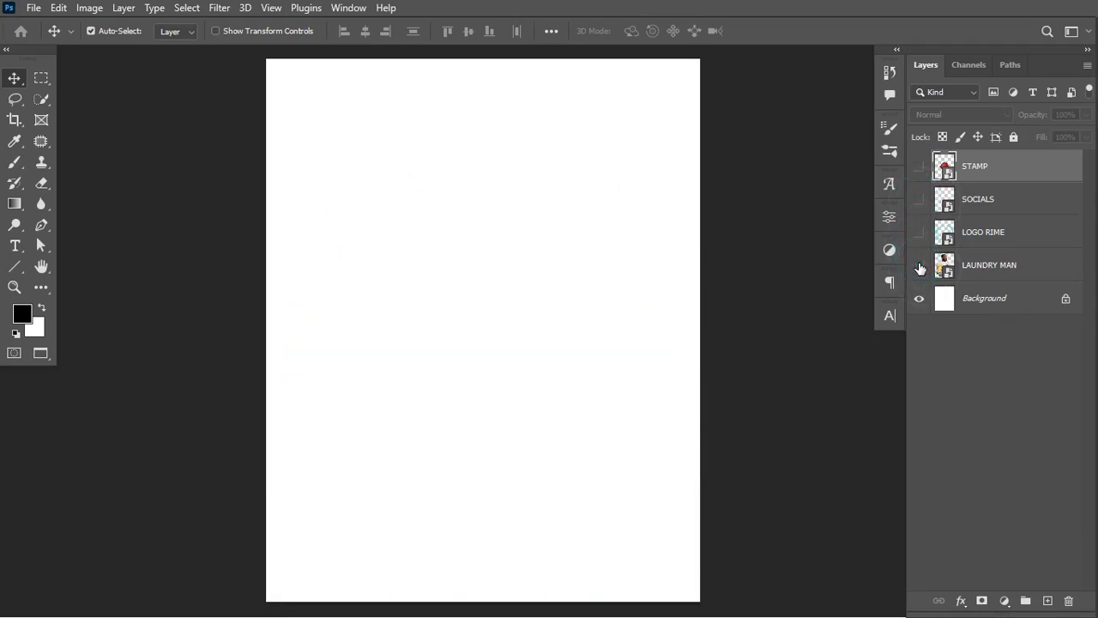
- Add a gradient fill layer directly above the Background layer using the blue LAUNDRY gradient preset
left_click(1010, 302)
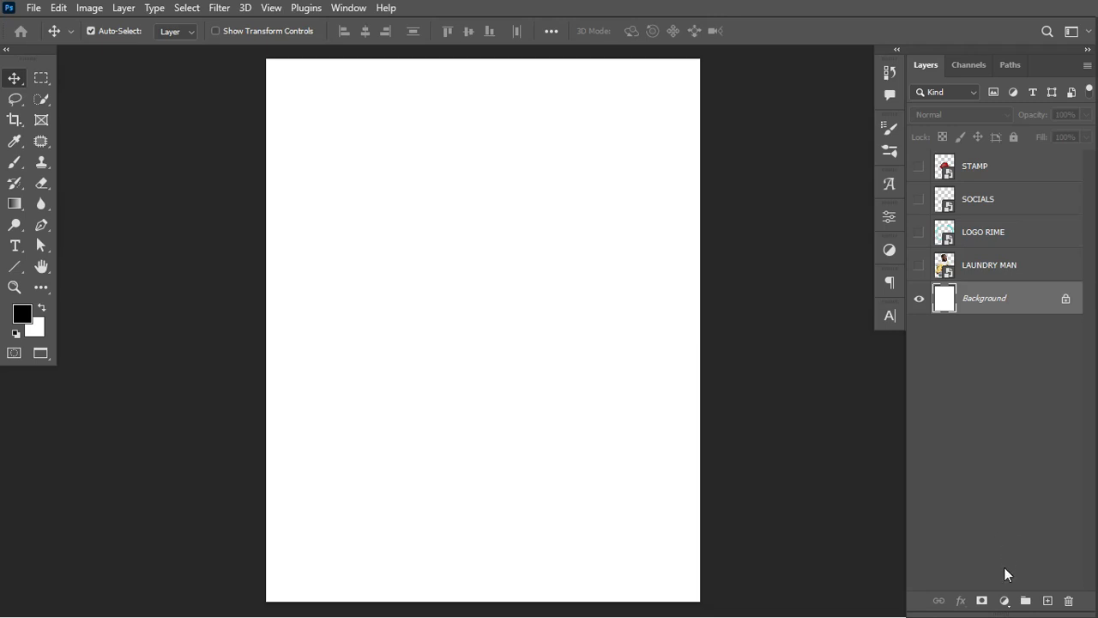
left_click(1004, 601)
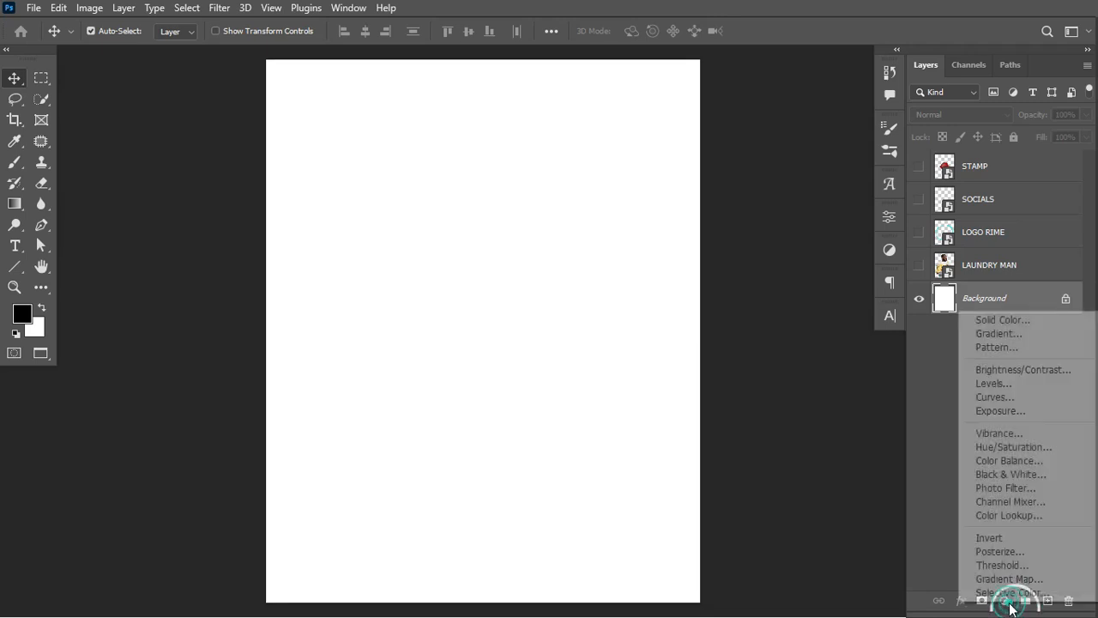
left_click(1021, 338)
left_click(746, 137)
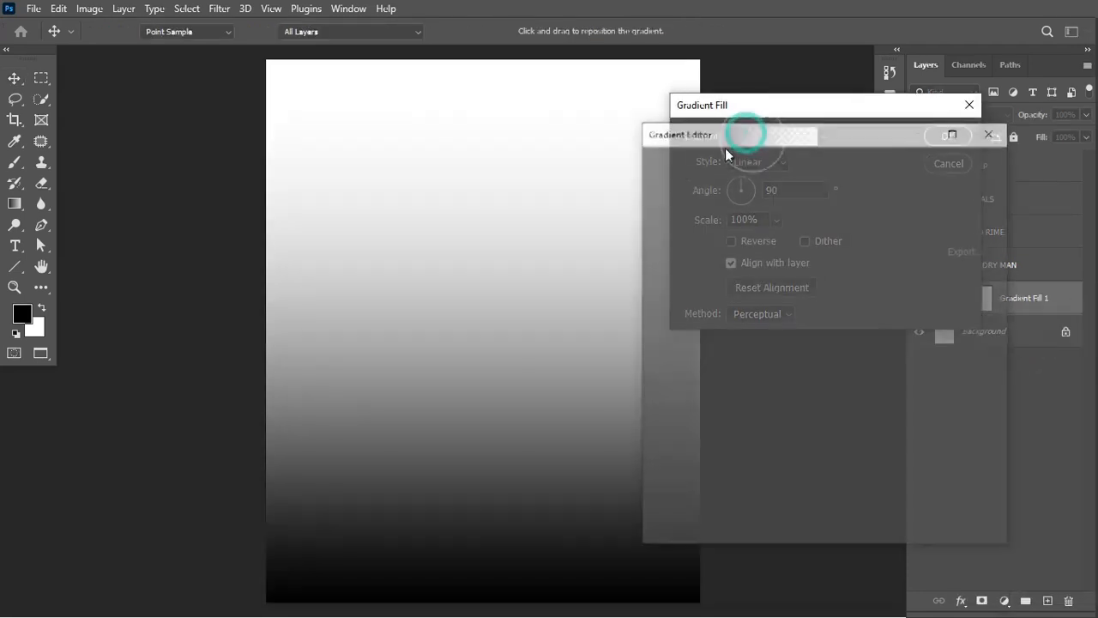
left_click_drag(912, 202, 903, 286)
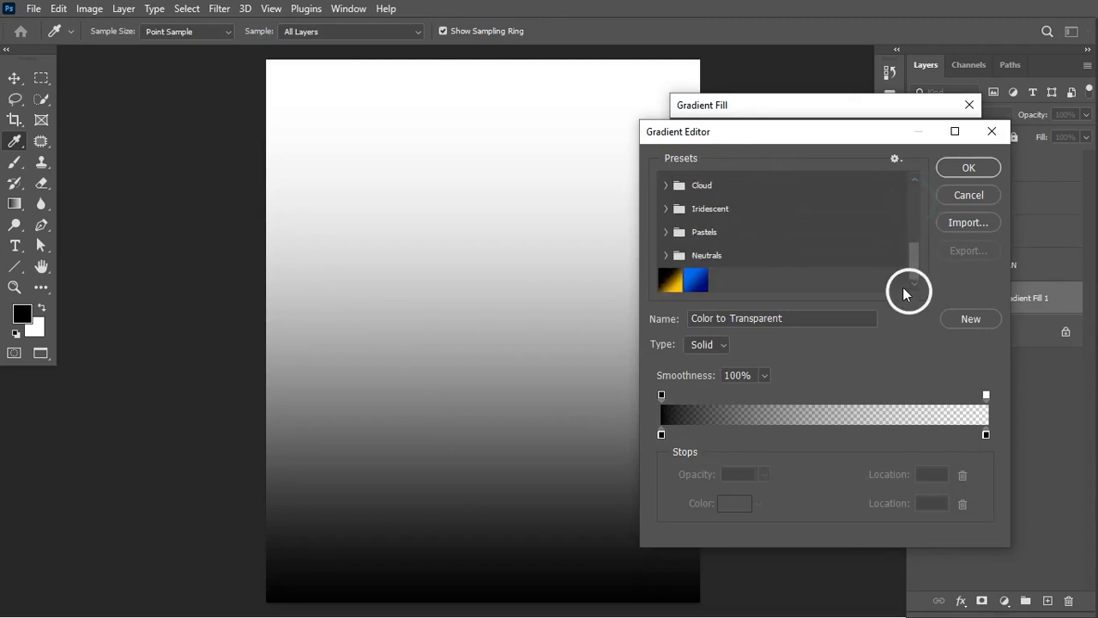
left_click(697, 280)
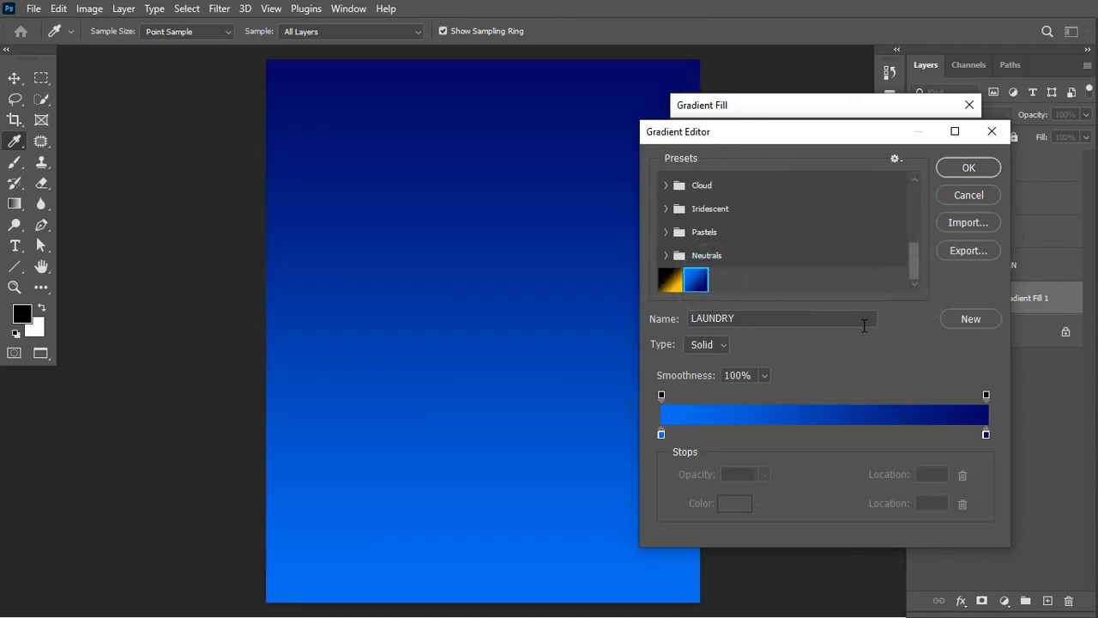
- Confirm the gradient's stop colors as 006ef7 at the start and 020769 at the end, then accept the gradient
left_click(660, 435)
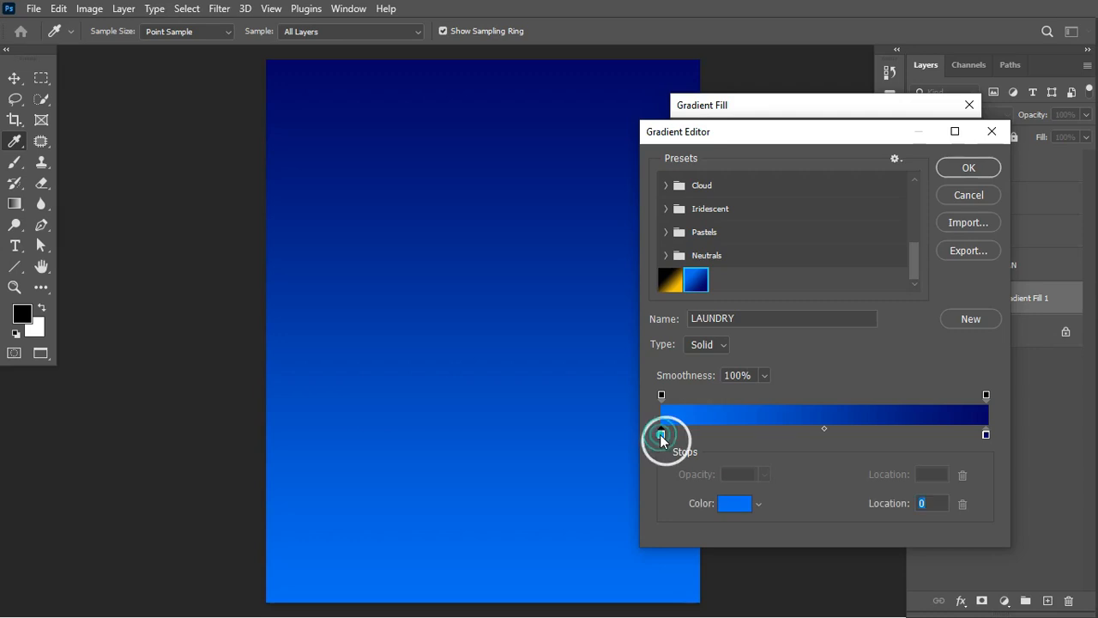
left_click(740, 504)
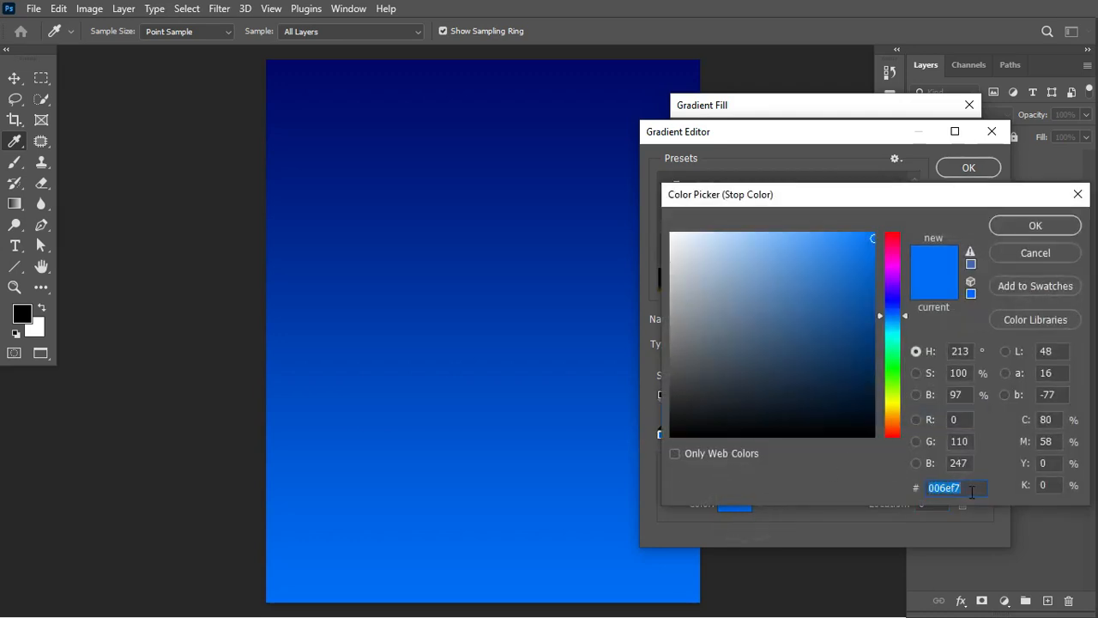
left_click(975, 495)
left_click(1070, 255)
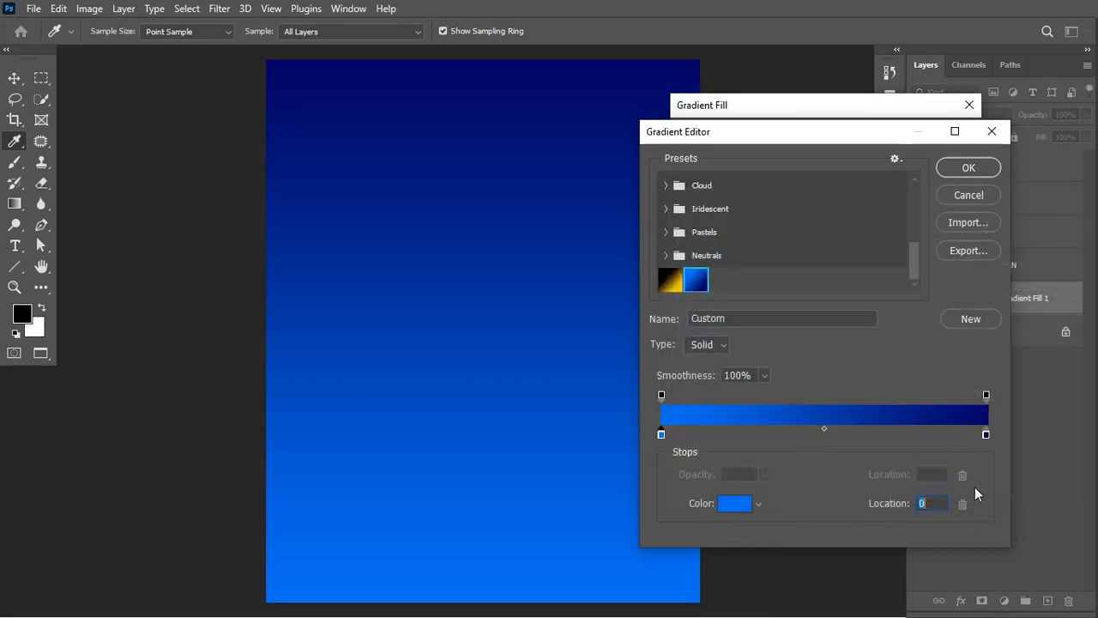
left_click_drag(983, 436, 979, 435)
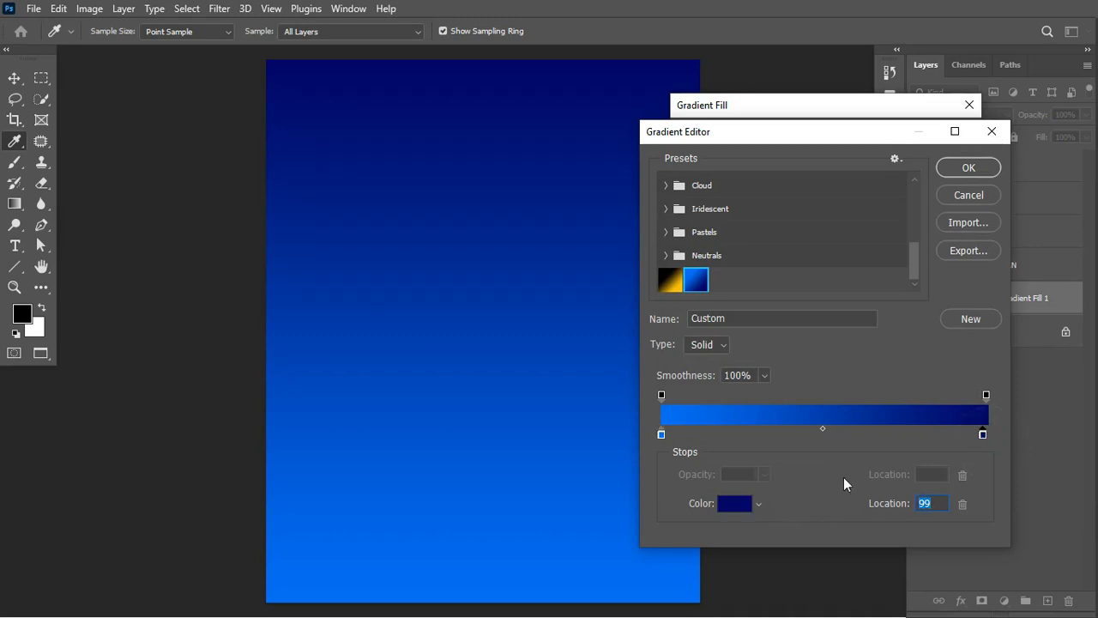
left_click(744, 506)
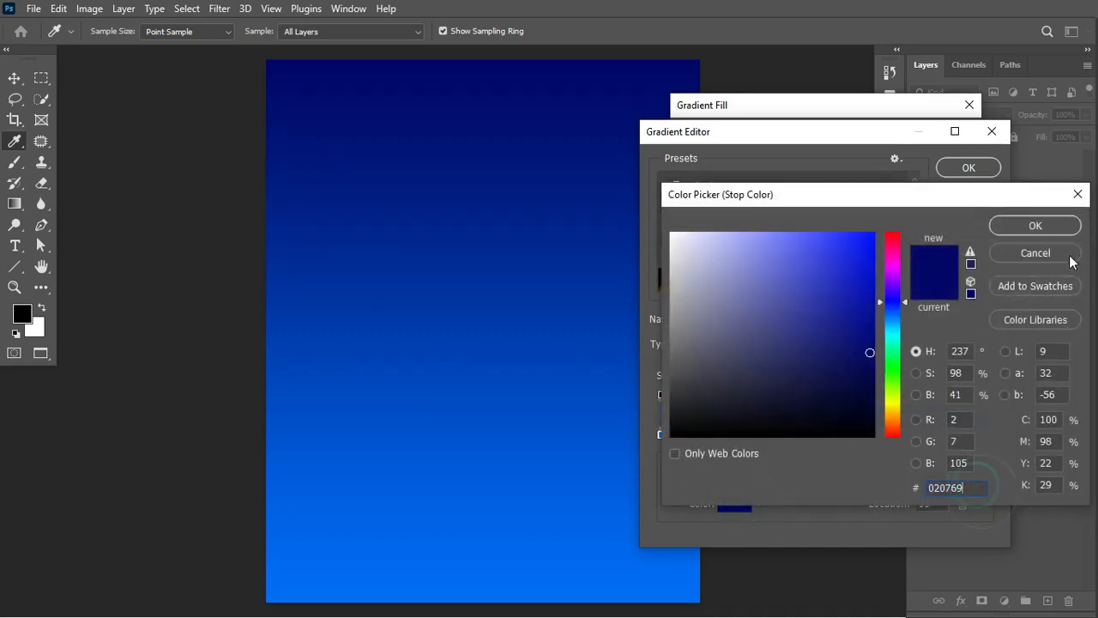
left_click(1059, 227)
left_click_drag(981, 435, 993, 440)
left_click(987, 169)
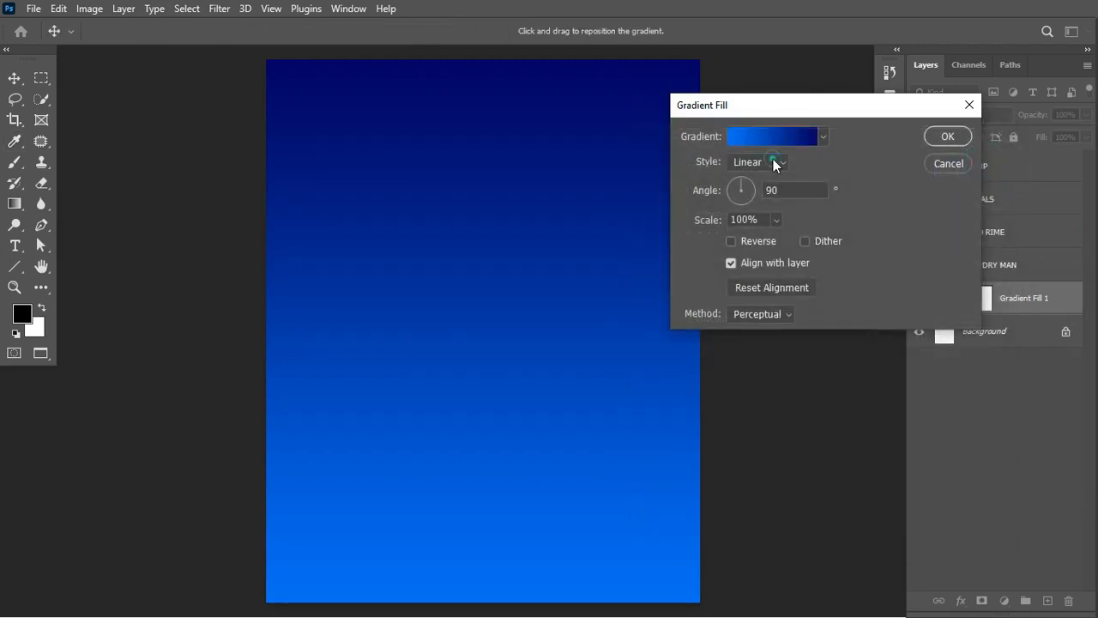
- Make the gradient fill radial at 108% scale, reposition its bright center in the canvas's upper-right area, and apply it
left_click(775, 163)
left_click(767, 188)
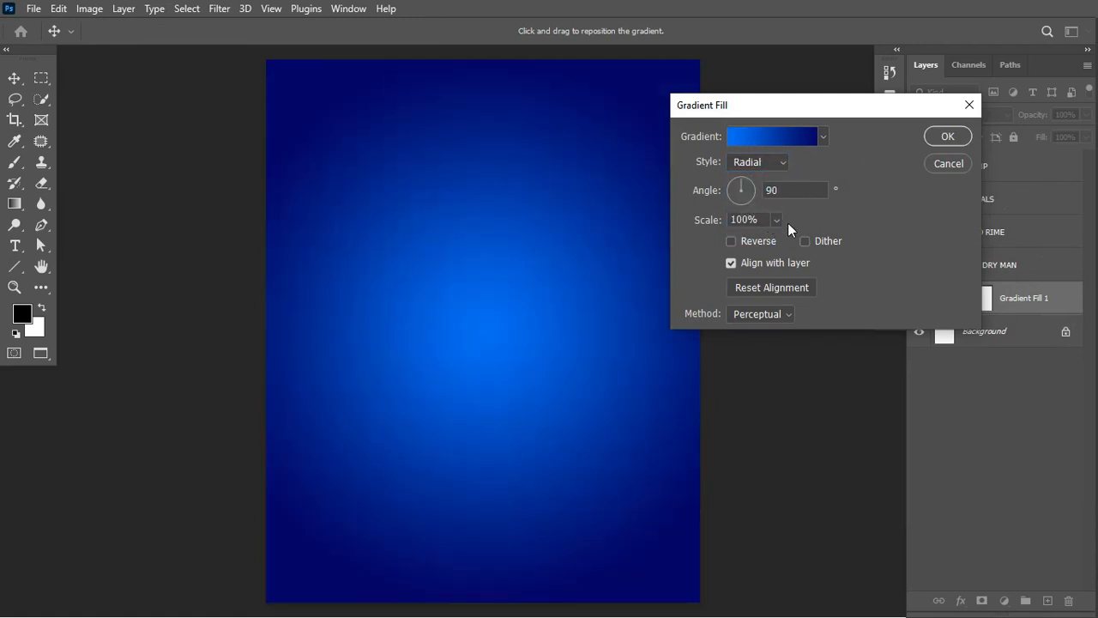
left_click_drag(778, 220, 778, 243)
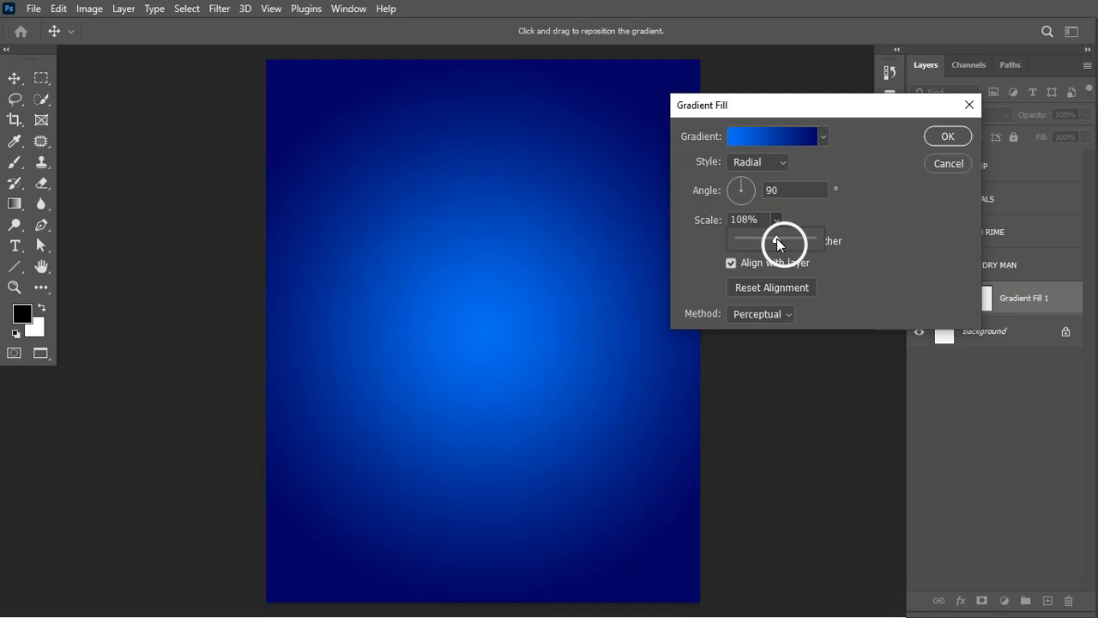
mouse_move(494, 296)
left_mouse_down()
mouse_move(591, 223)
mouse_move(643, 154)
mouse_move(434, 377)
mouse_move(491, 283)
left_mouse_up()
left_click_drag(599, 145, 581, 160)
left_click_drag(543, 206, 632, 209)
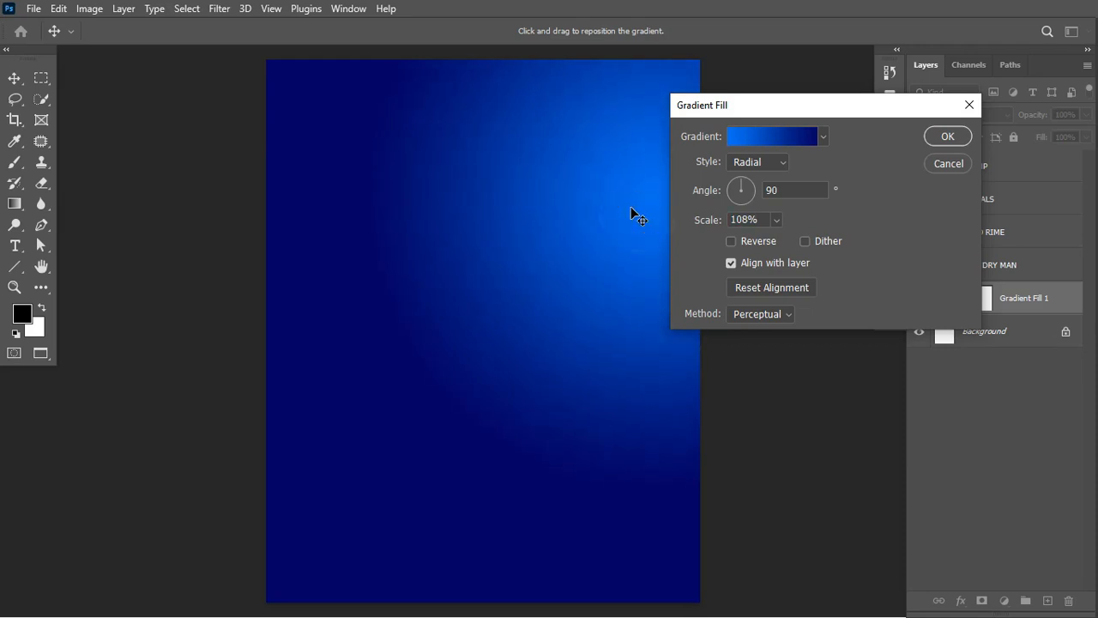
left_click(939, 135)
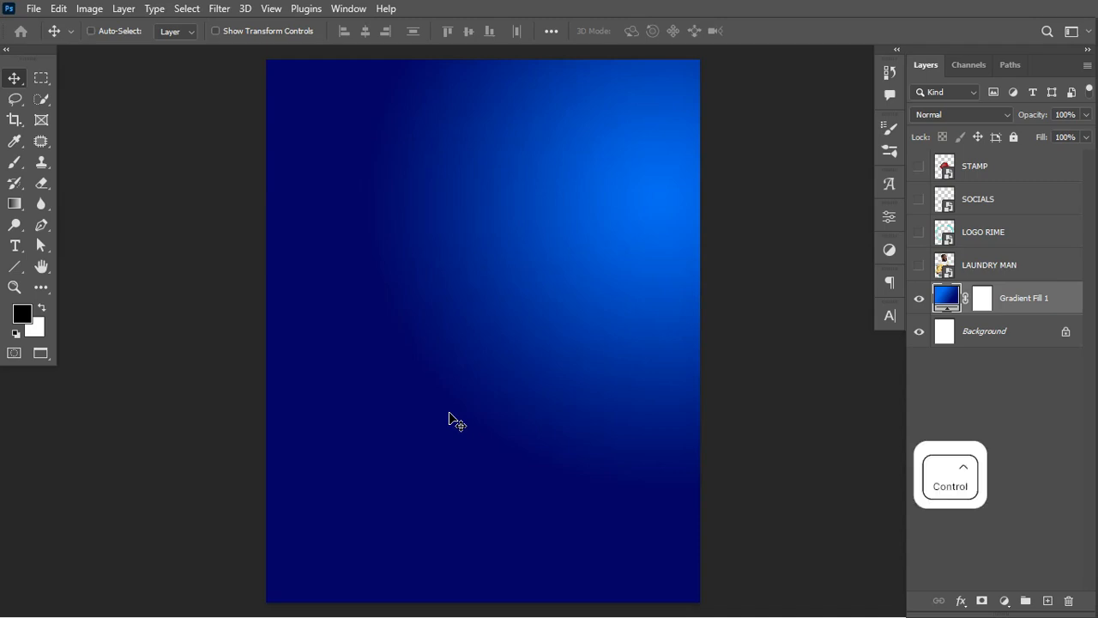
- Create a new layer named NOISE in Soft Light mode, filled with the 50% gray neutral color
key("ctrl+shift+n")
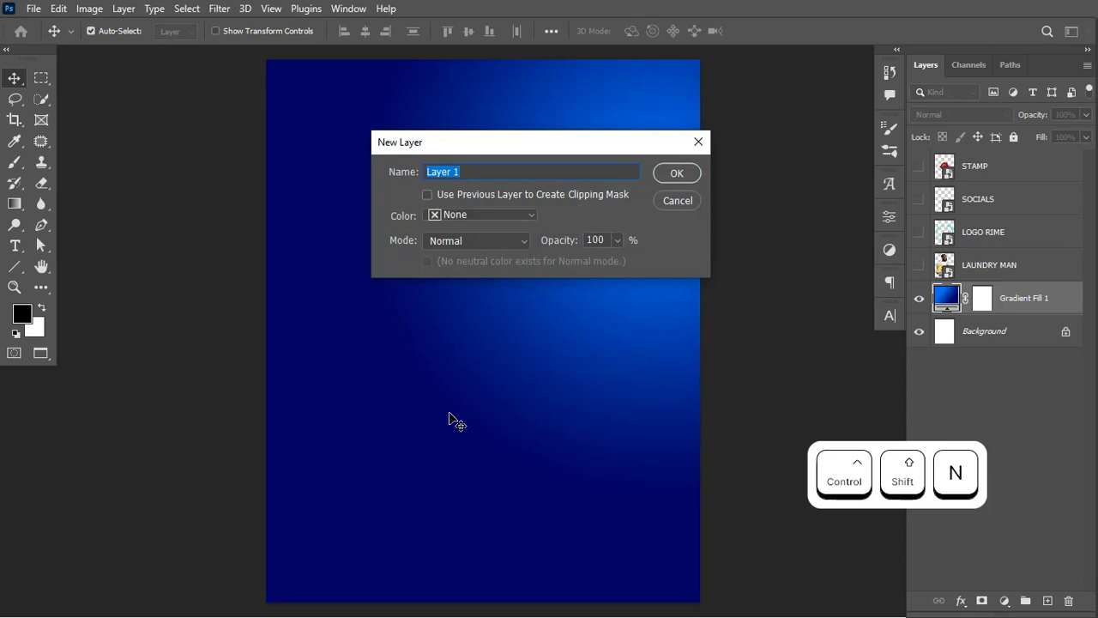
type("NOIA")
key("BackSpace")
type("SE")
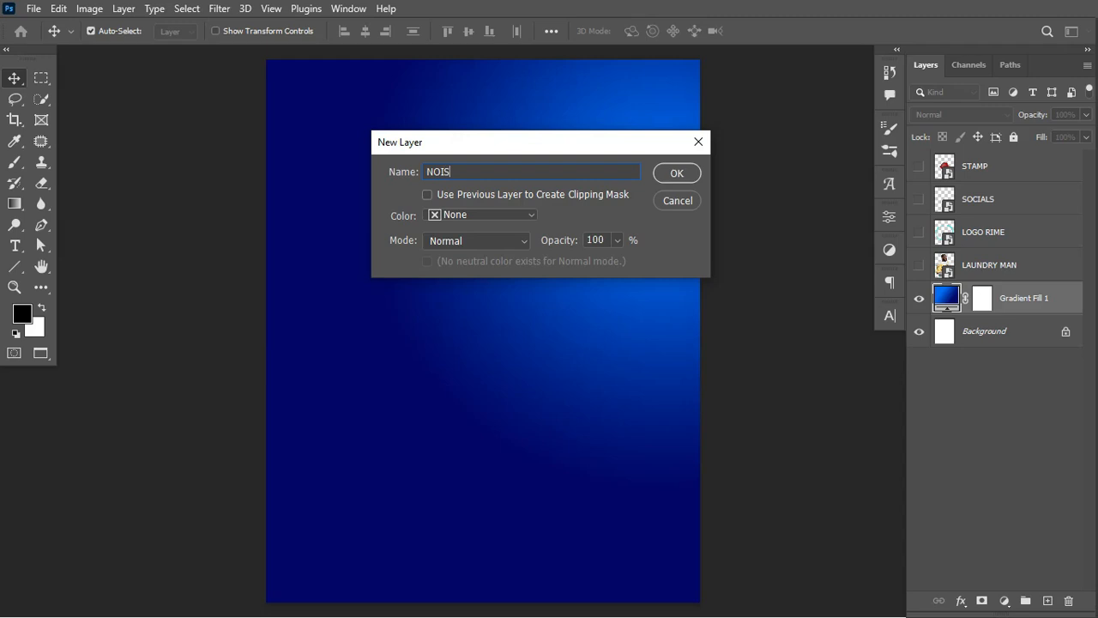
left_click(489, 243)
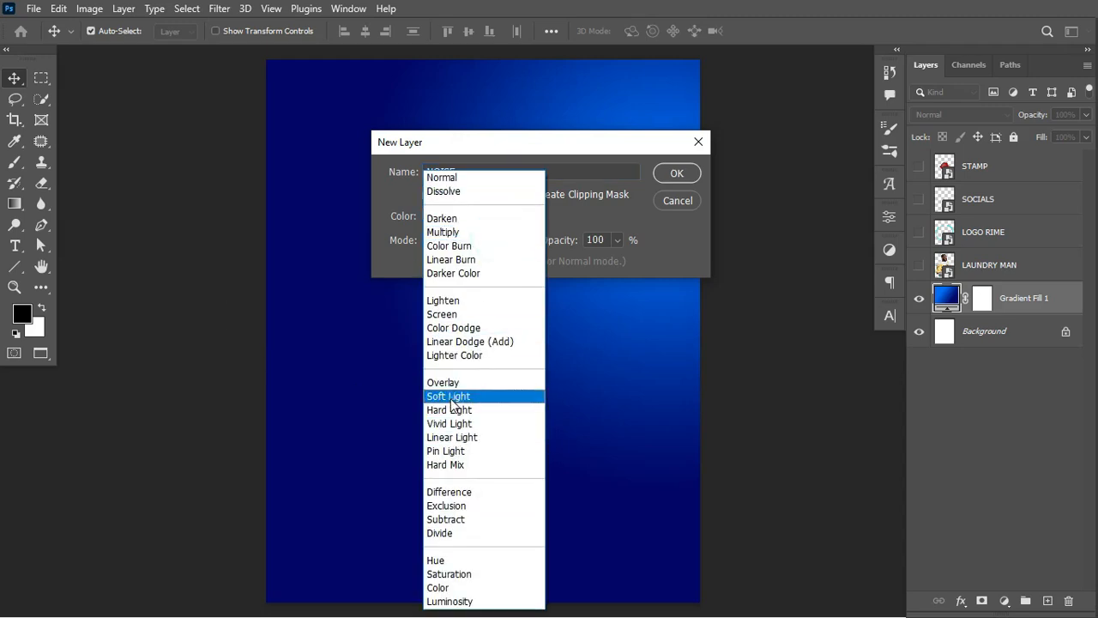
left_click(452, 397)
left_click(528, 263)
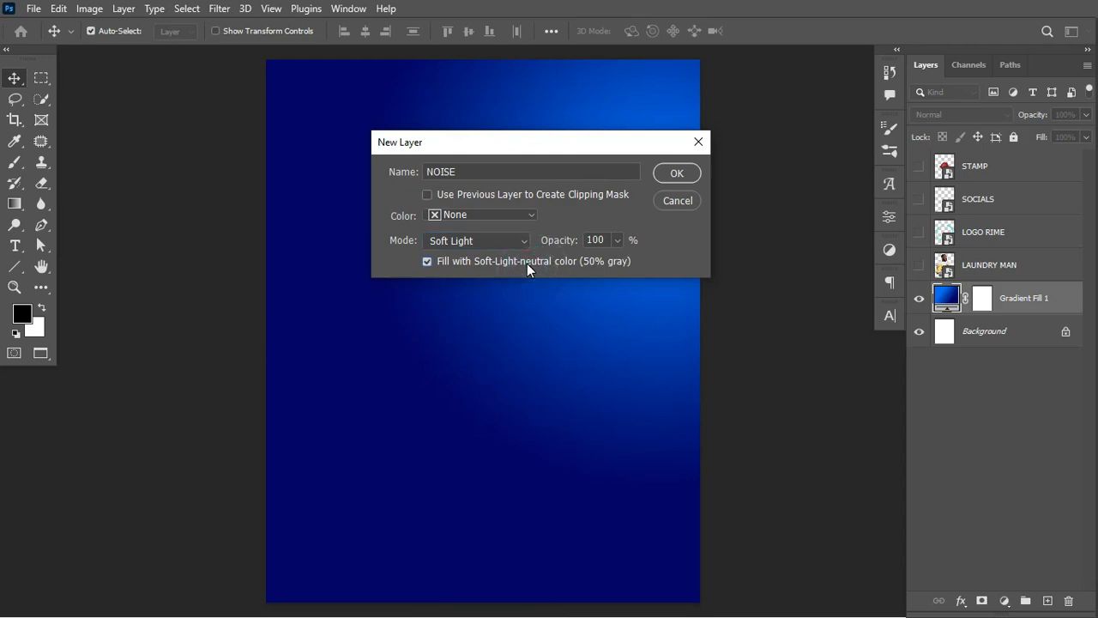
left_click(677, 174)
- Convert the NOISE layer to a smart object and apply 6.3% uniform monochromatic noise to it, comparing the canvas with and without it
right_click(1049, 301)
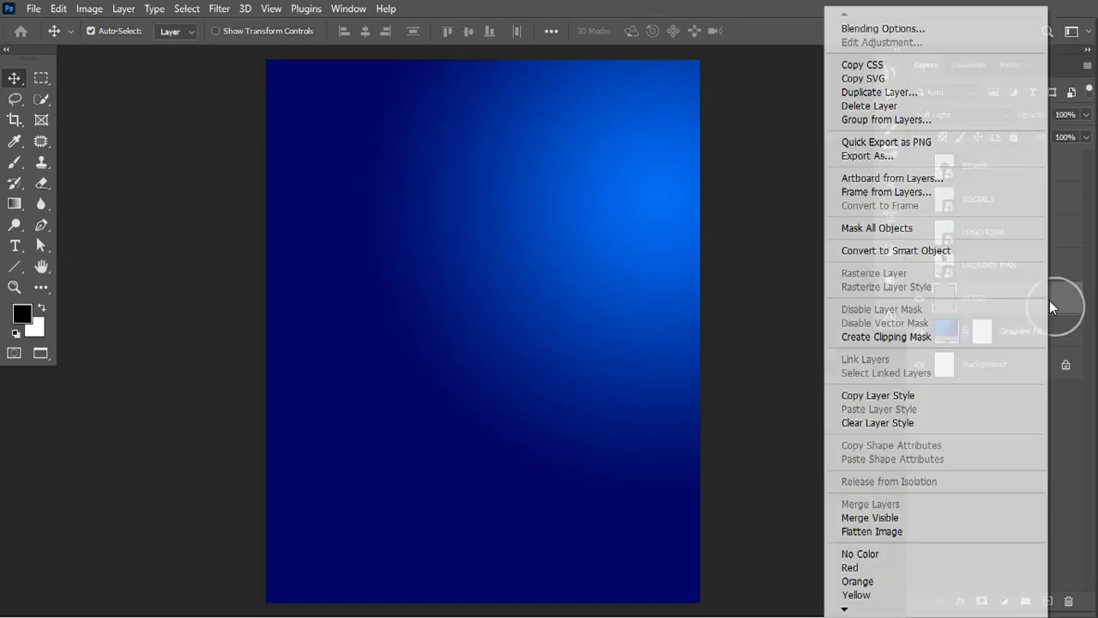
left_click(956, 252)
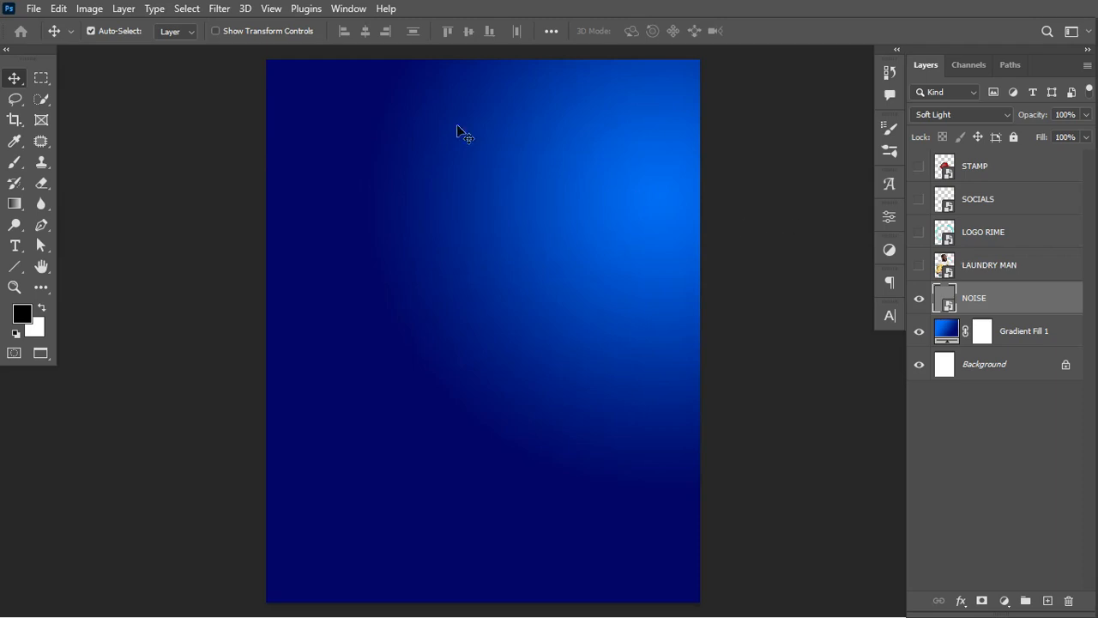
left_click(222, 8)
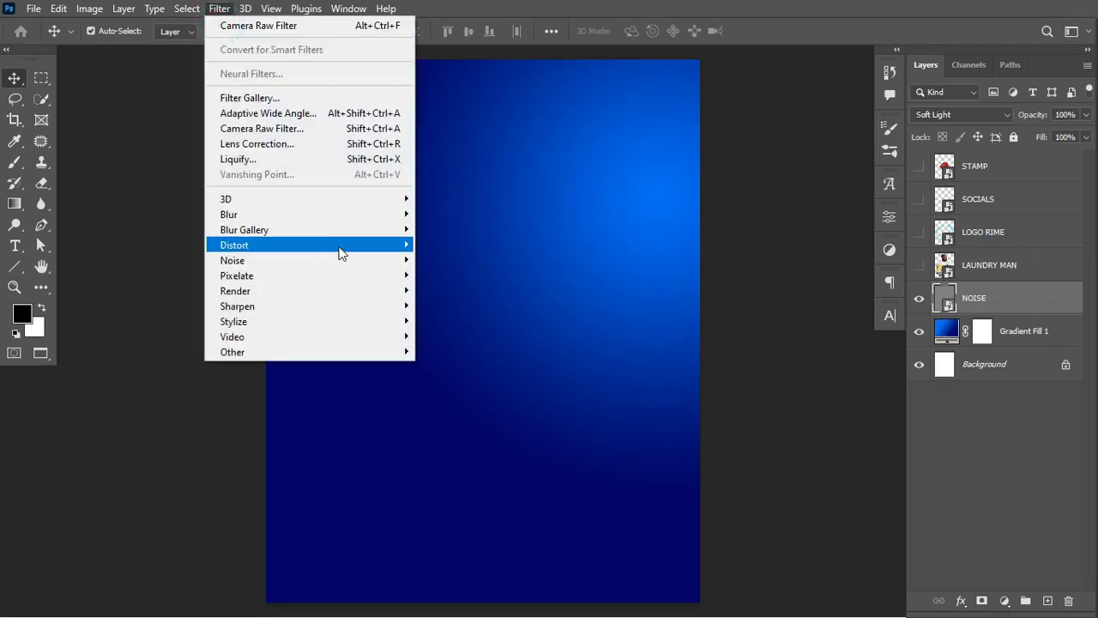
mouse_move(358, 262)
left_click(437, 261)
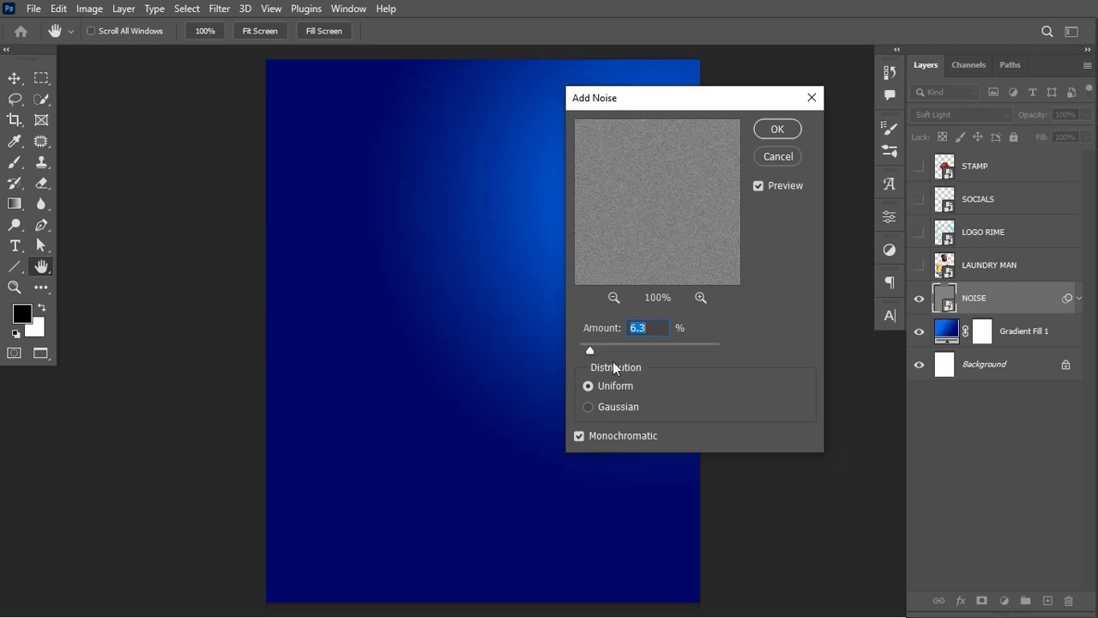
left_click_drag(668, 99, 763, 118)
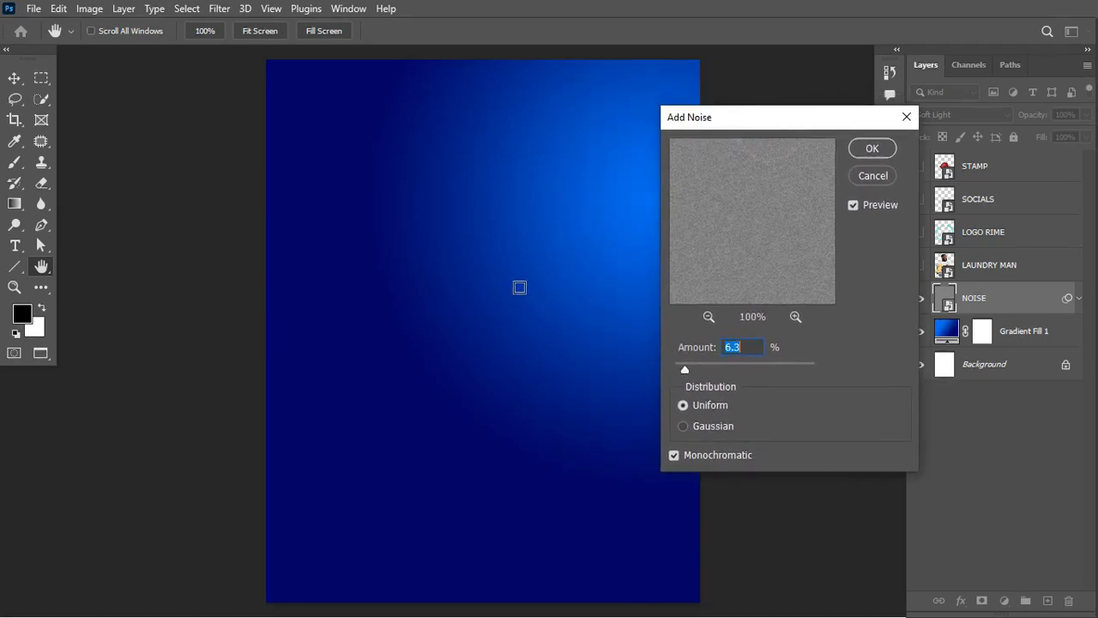
key("ctrl+equal")
key("ctrl+minus")
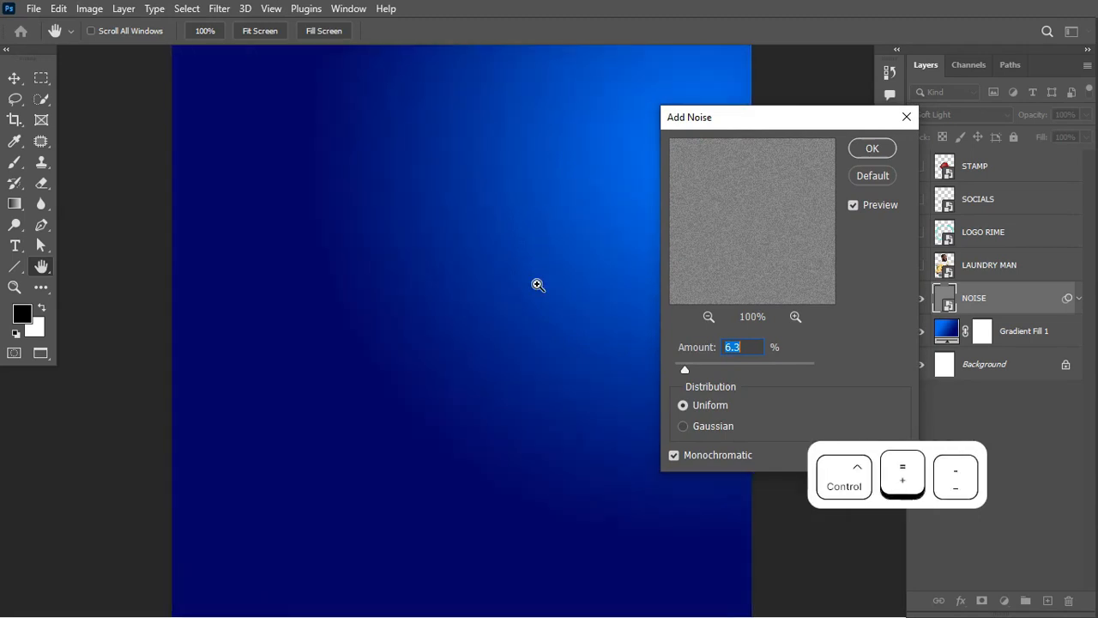
left_click(870, 151)
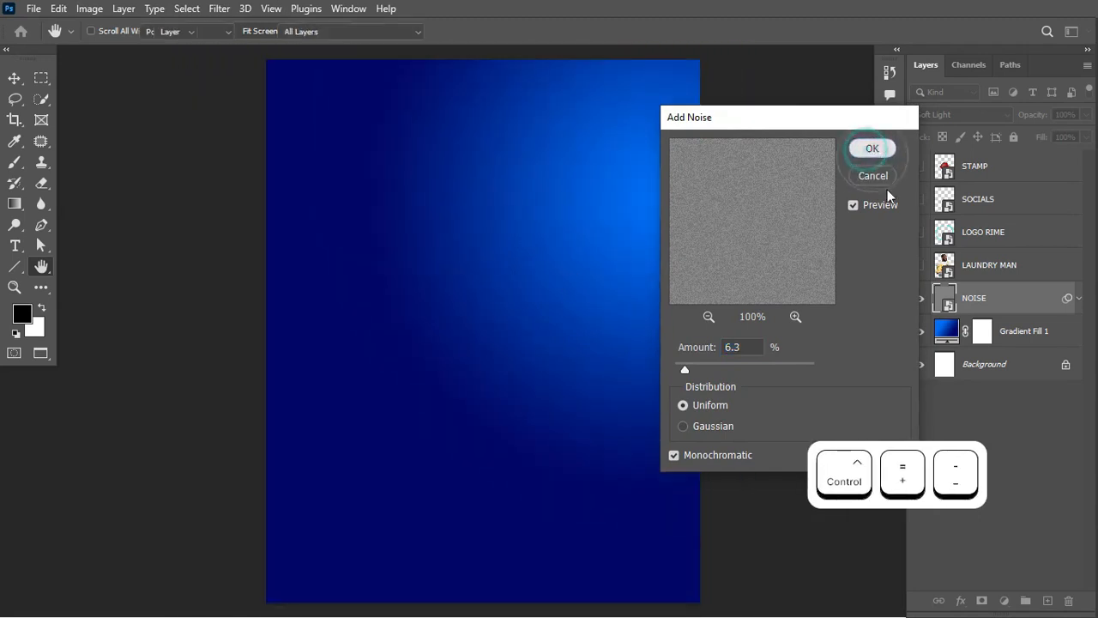
left_click(921, 300)
left_click(921, 300)
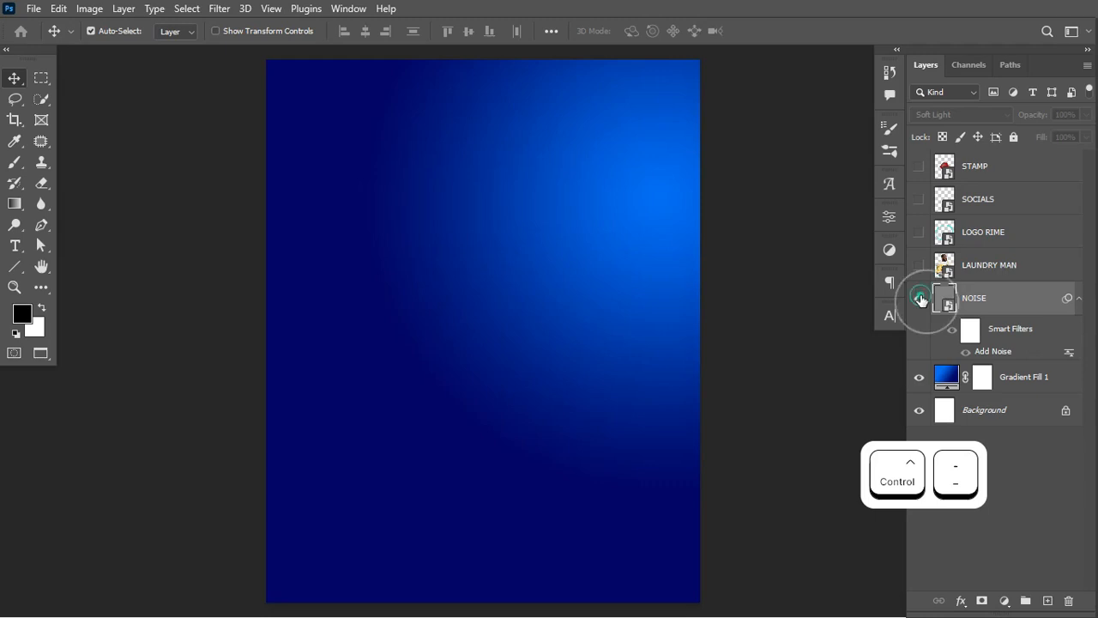
left_click(1079, 301)
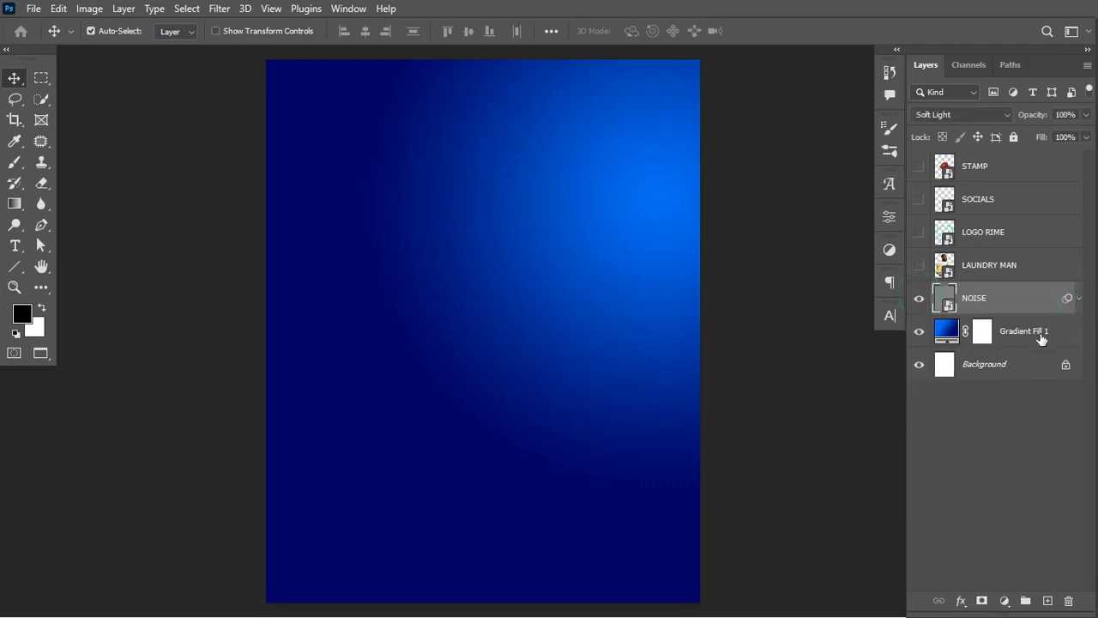
- Group the NOISE and Gradient Fill 1 layers together and name the group BG
left_click(1035, 333, "shift")
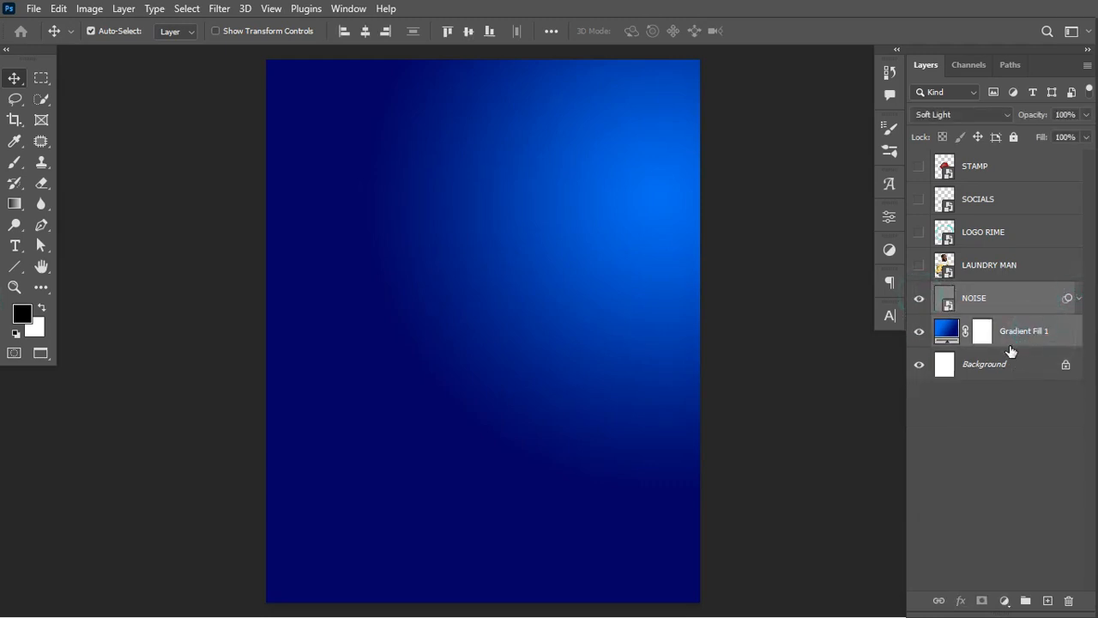
key("ctrl+g")
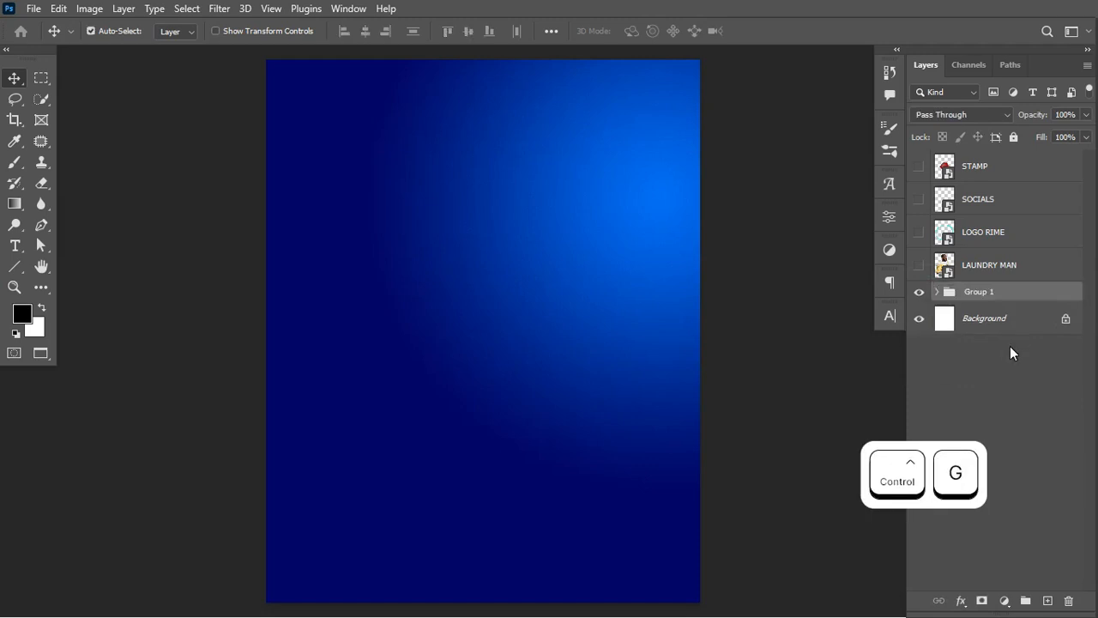
double_click(983, 291)
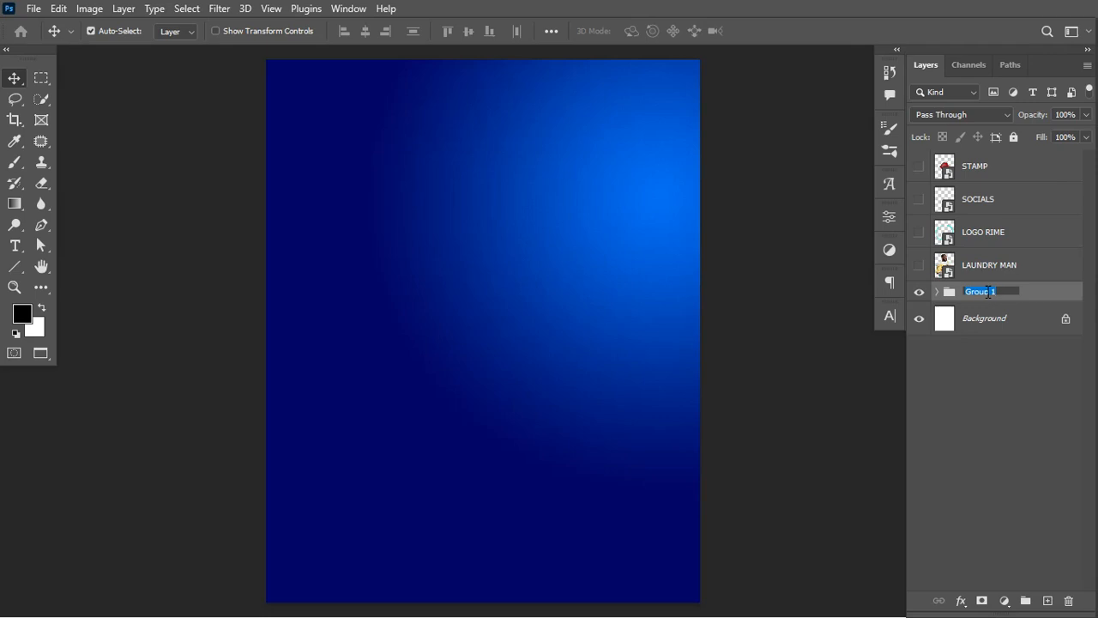
type("BG")
key("Return")
- Show the hidden LAUNDRY MAN layer and convert it to a smart object
left_click(919, 265)
left_click(971, 271)
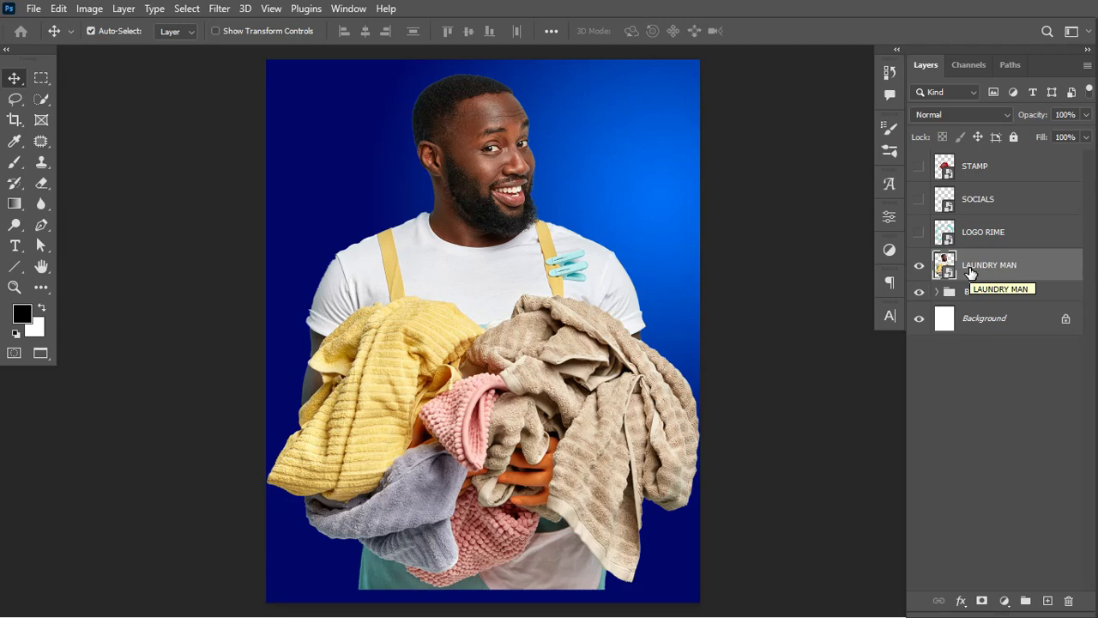
right_click(969, 267)
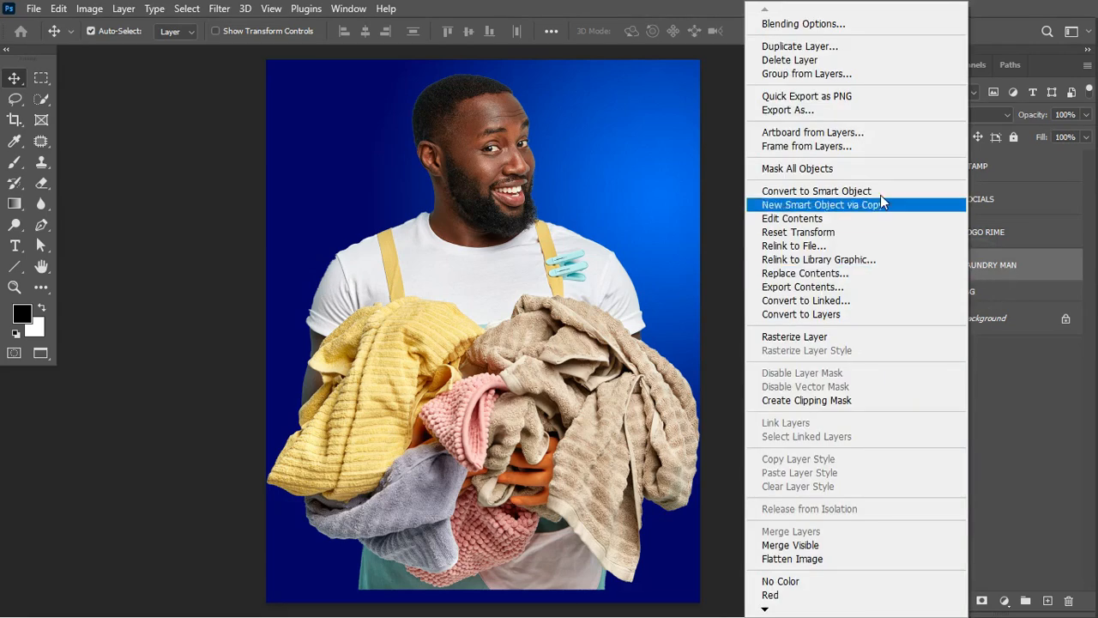
left_click(881, 189)
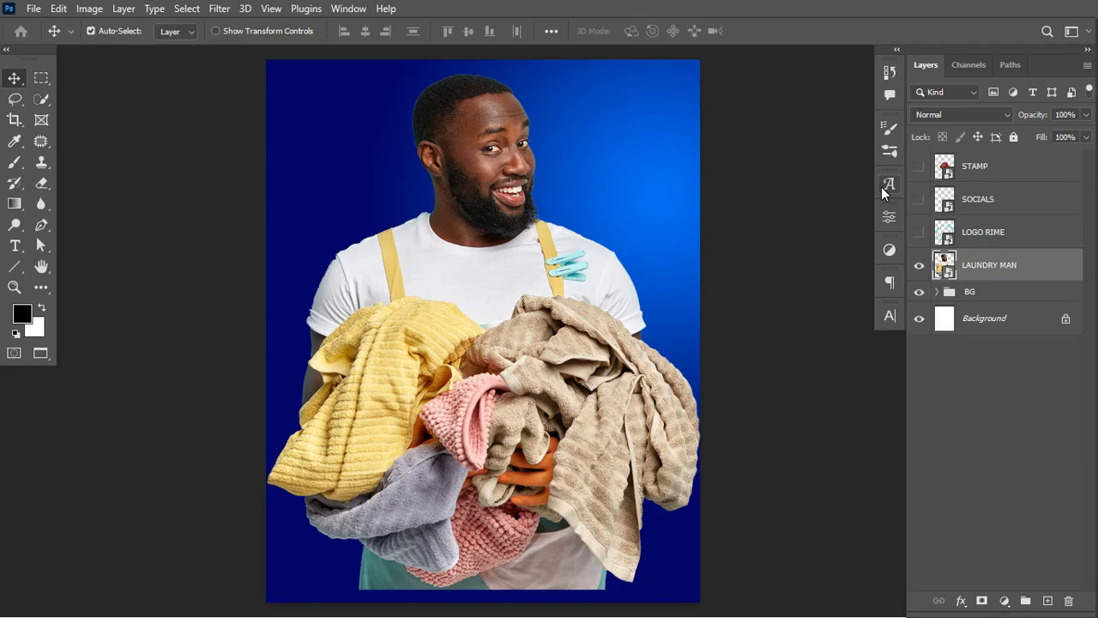
- Flip the laundry man horizontally, scale him down proportionally, and place him against the canvas's right side, partly cropped by its edge
key("ctrl+t")
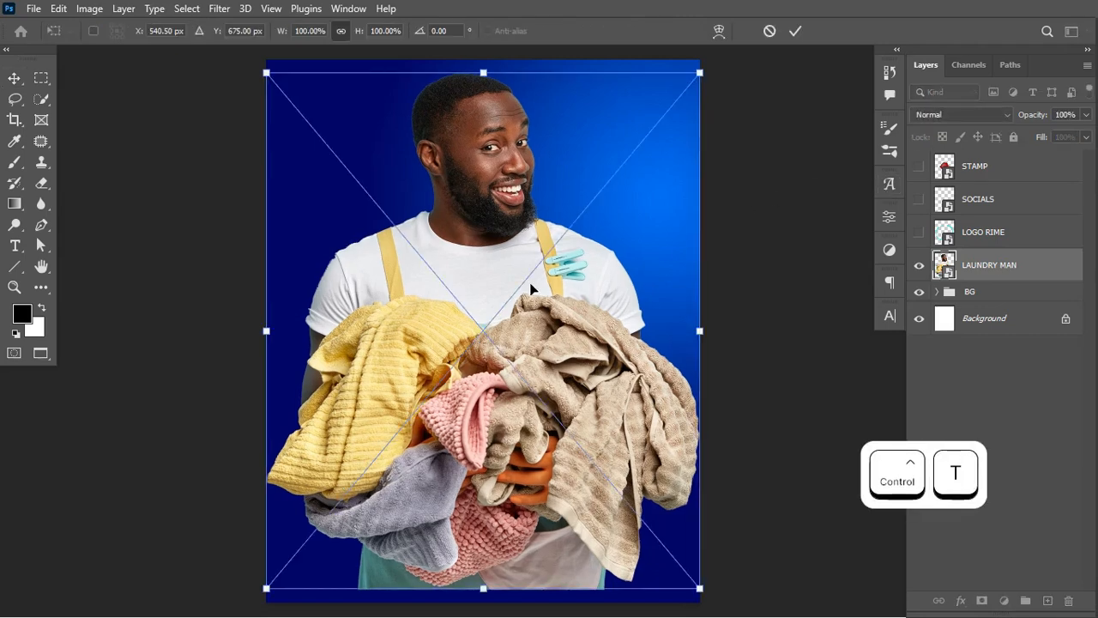
right_click(522, 300)
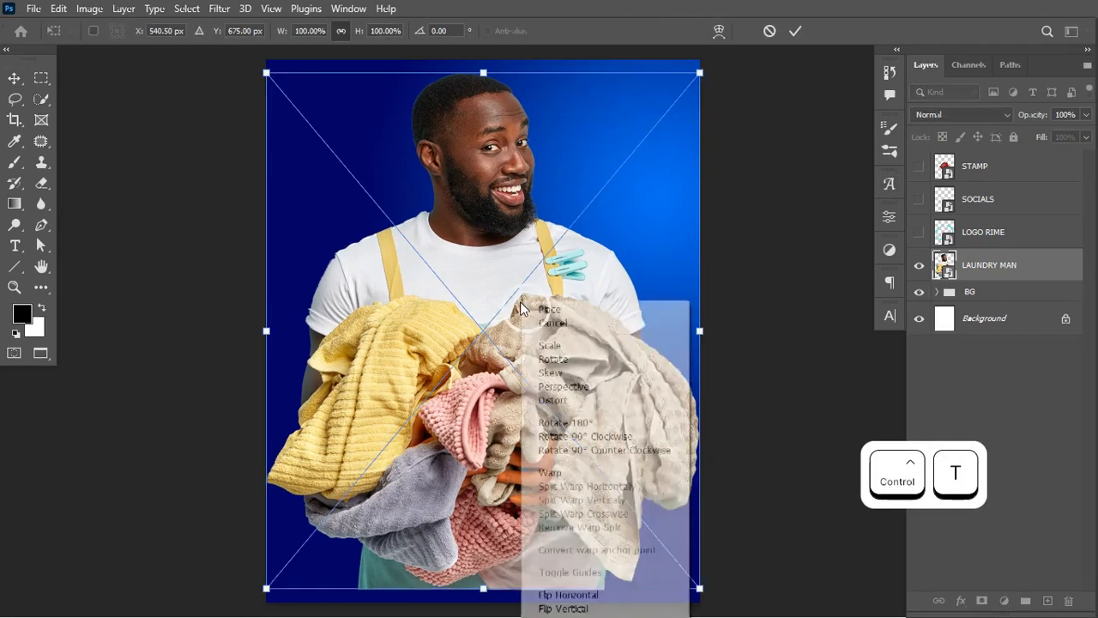
left_click(601, 594)
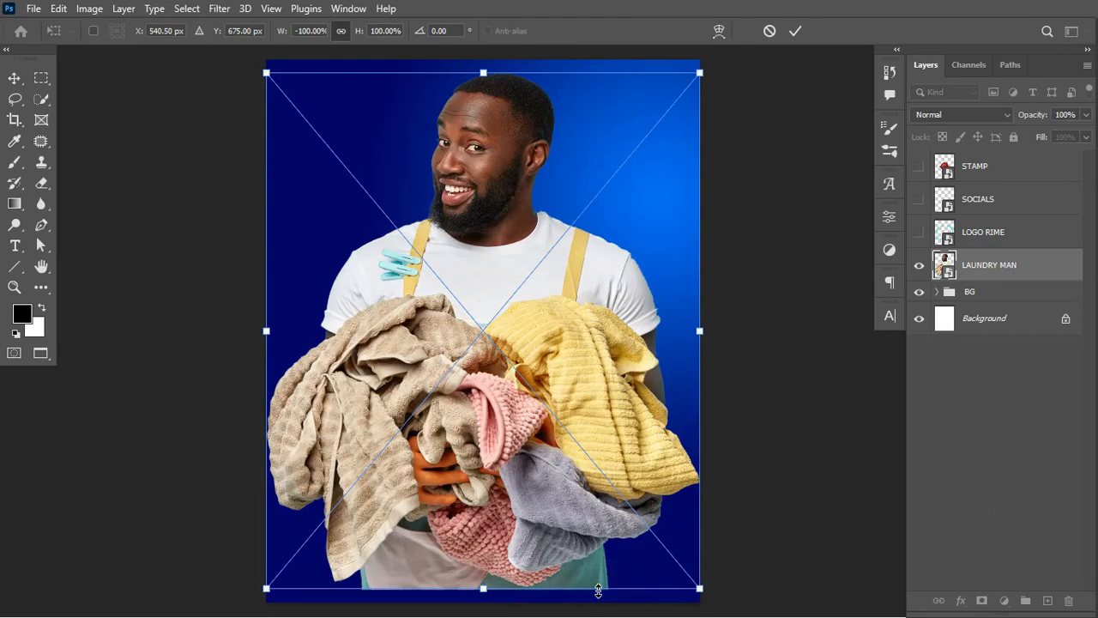
left_click_drag(264, 74, 393, 195)
left_click_drag(570, 376, 639, 311)
left_click_drag(448, 520, 443, 525)
left_click_drag(637, 418, 637, 418)
left_click(795, 31)
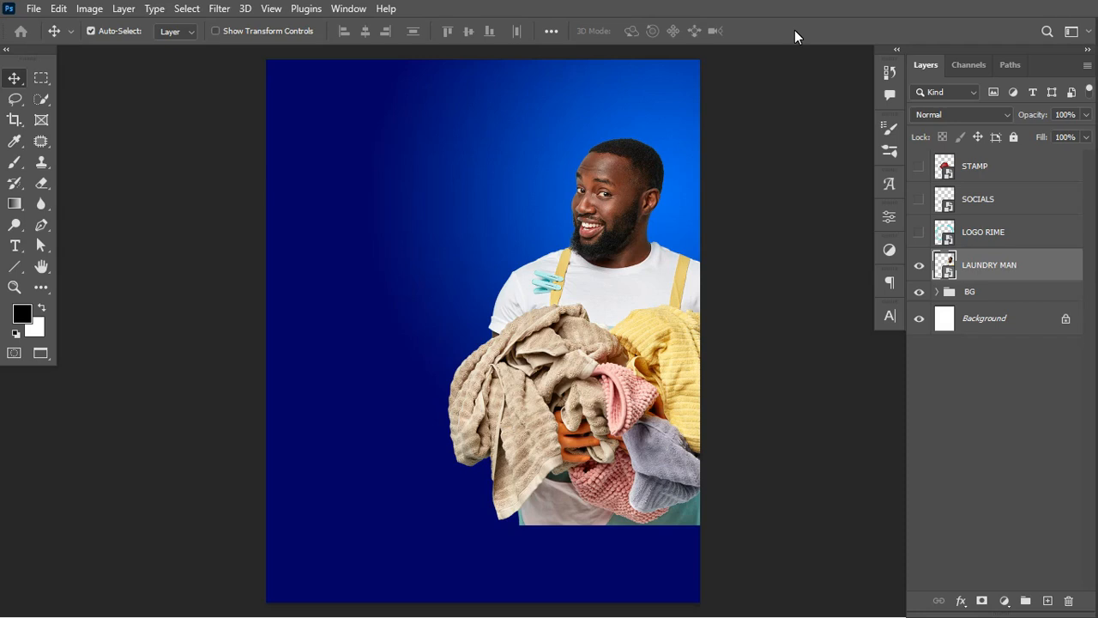
- Start the Camera Raw Filter on the LAUNDRY MAN layer with a side-by-side before/after preview at 50% zoom
left_click(220, 9)
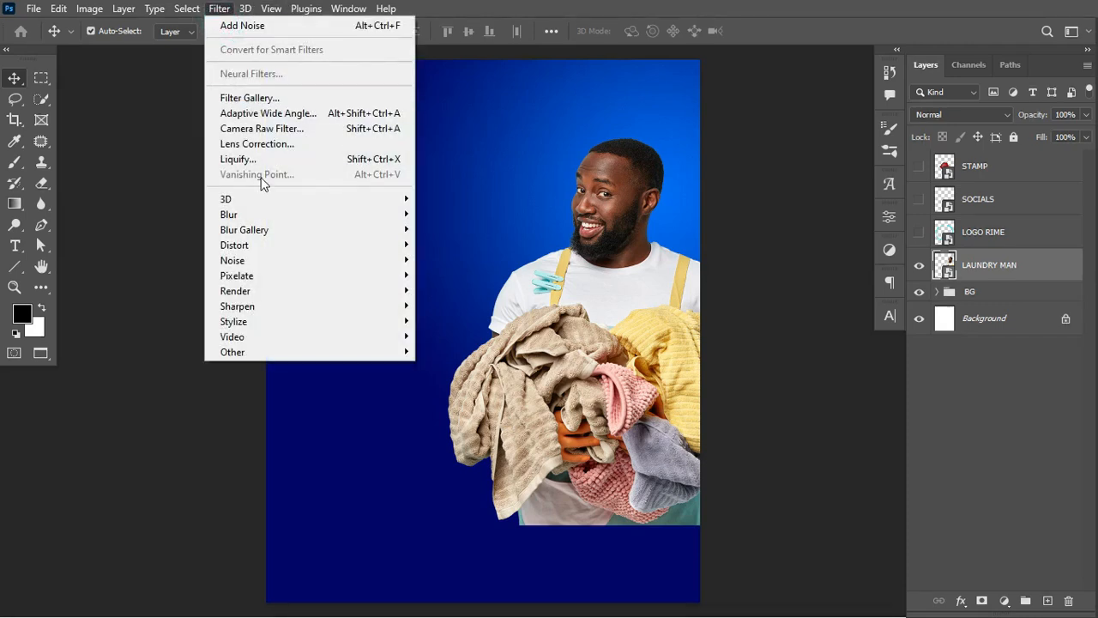
left_click(311, 128)
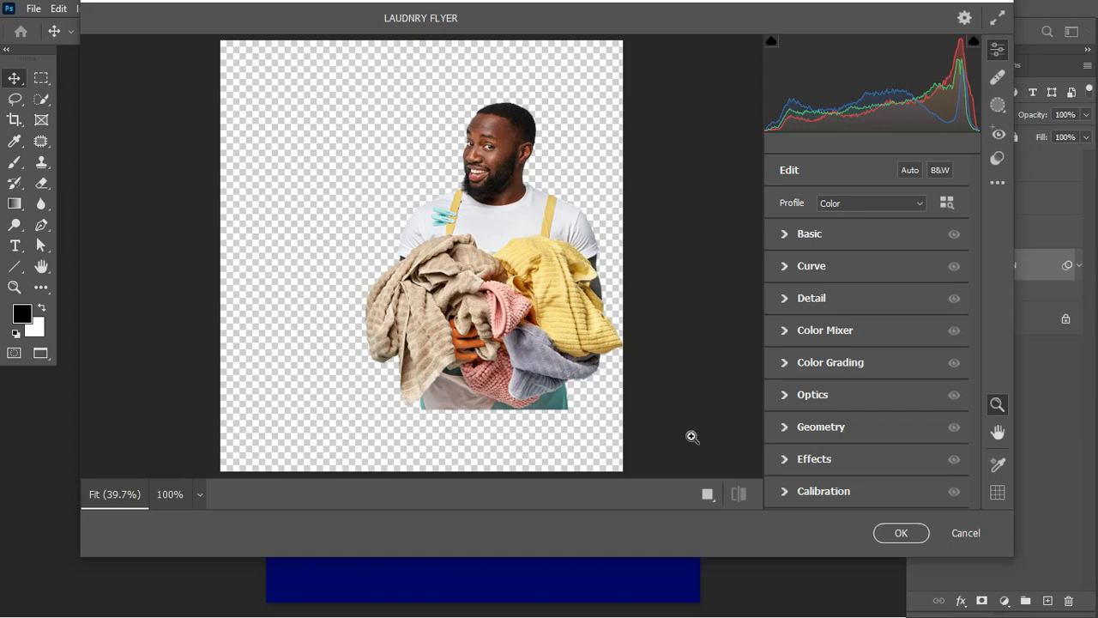
left_click(708, 495)
key("ctrl+equal")
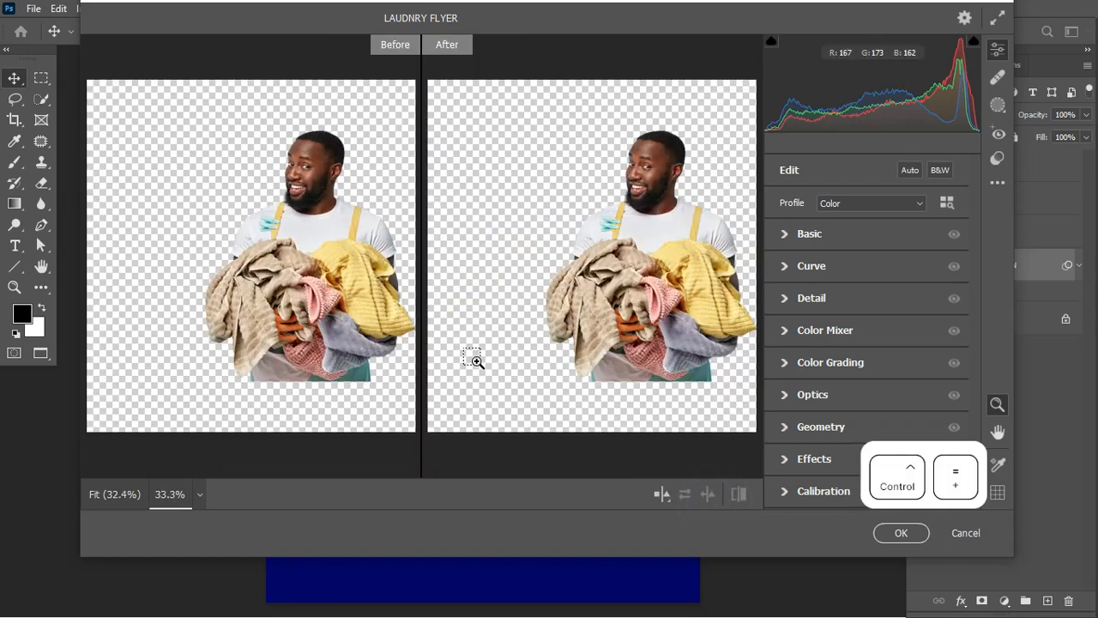
key("ctrl+equal")
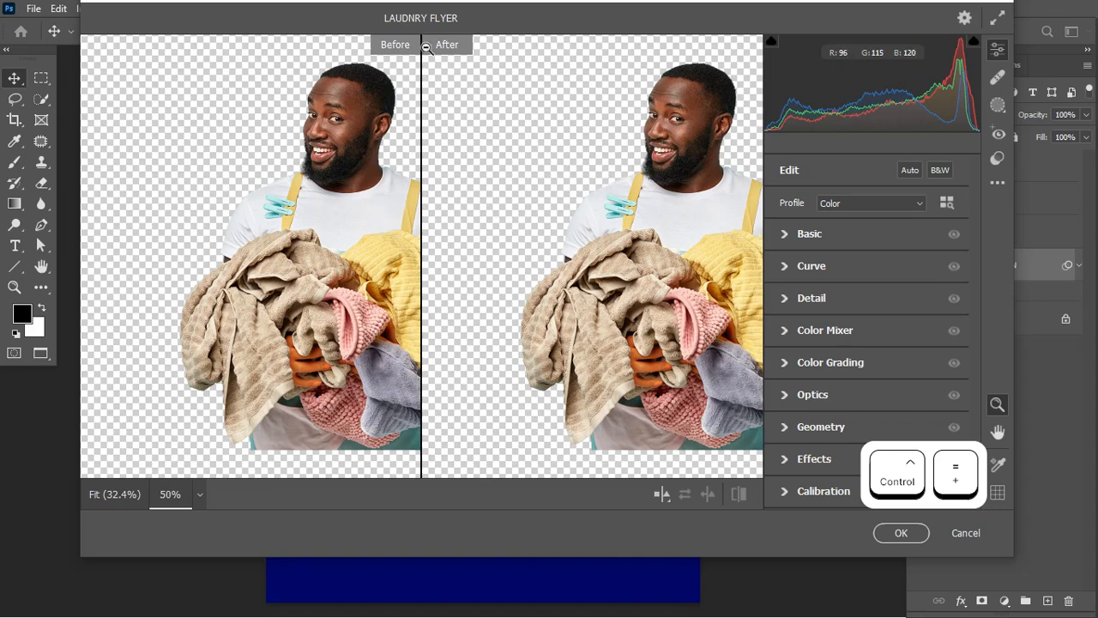
- In the Basic adjustments, set Exposure +0.35, Contrast +28, Highlights -100, Shadows +80, Whites -6, Blacks -11, Texture +75 and Clarity +64
left_click(785, 235)
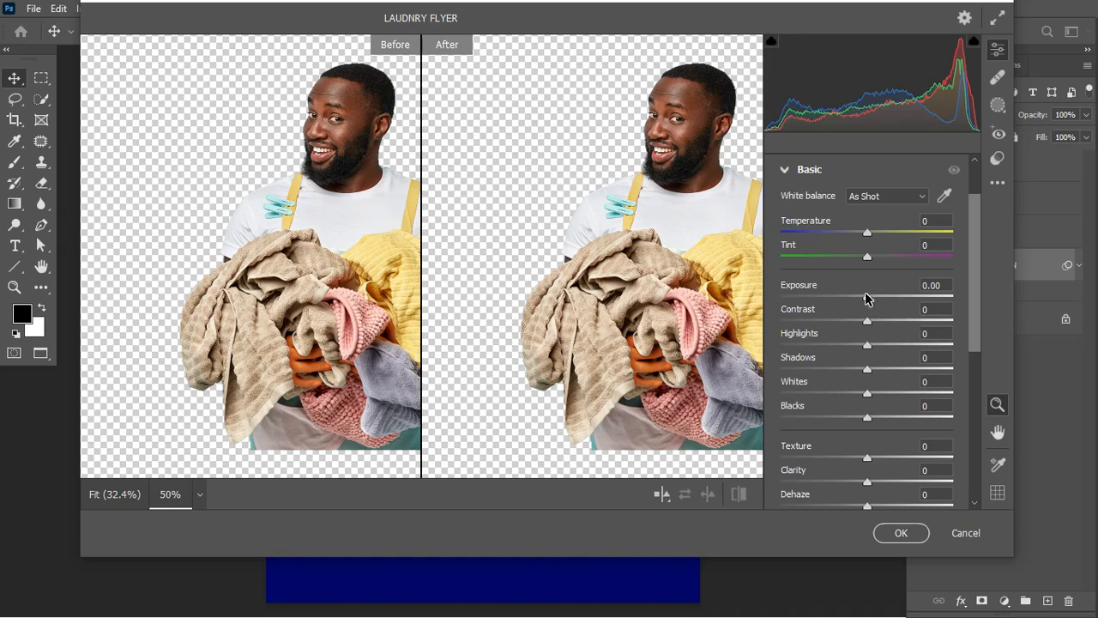
left_click_drag(866, 298, 871, 302)
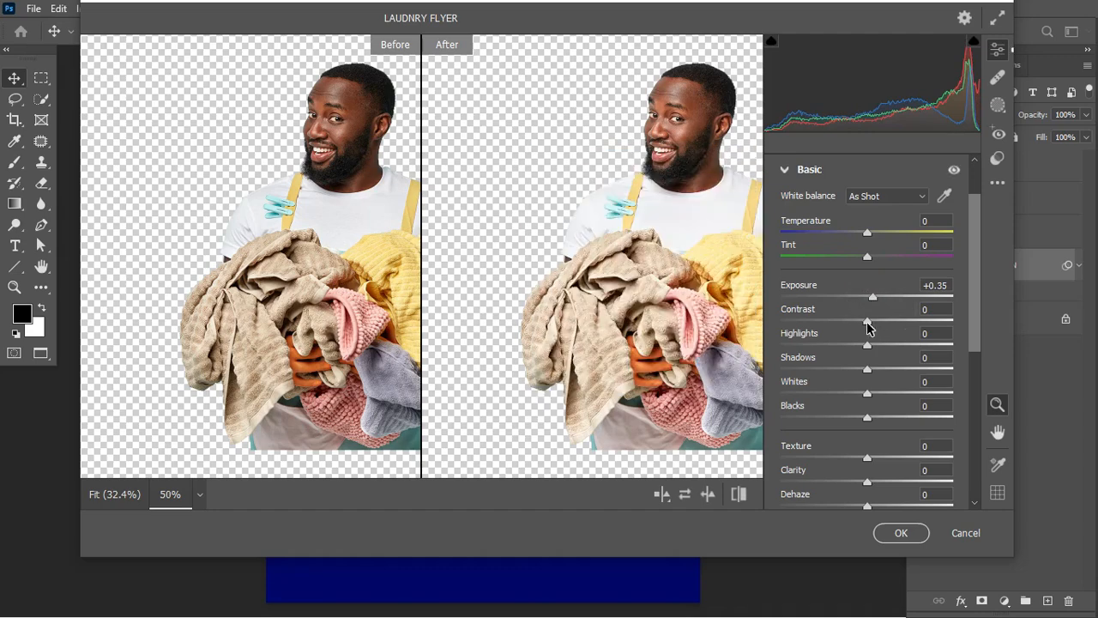
left_click_drag(866, 323, 739, 347)
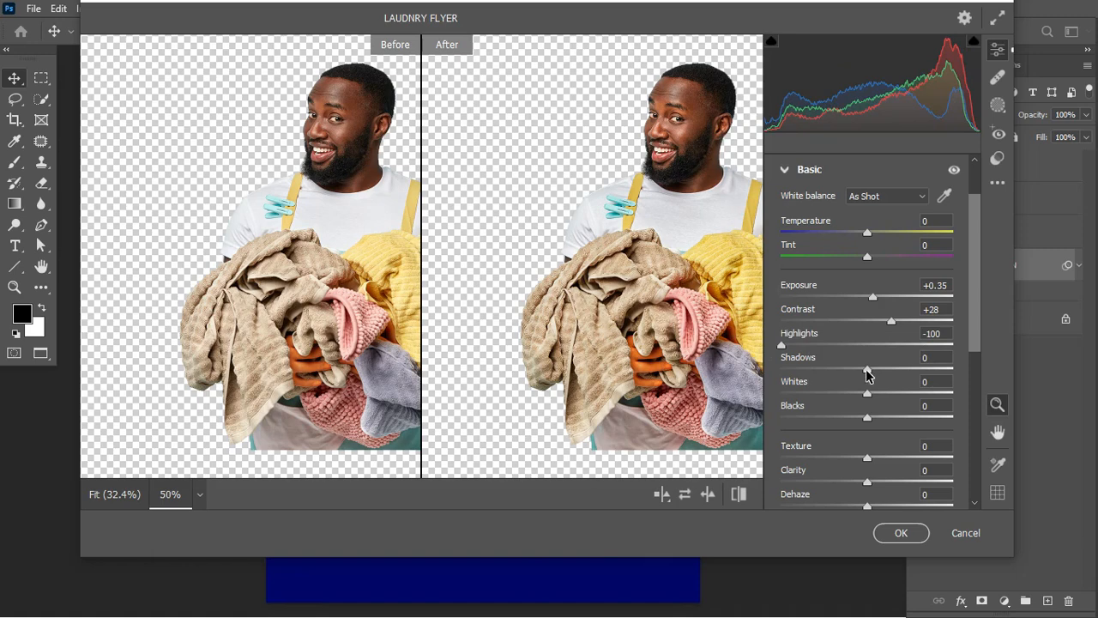
left_click_drag(868, 374, 936, 370)
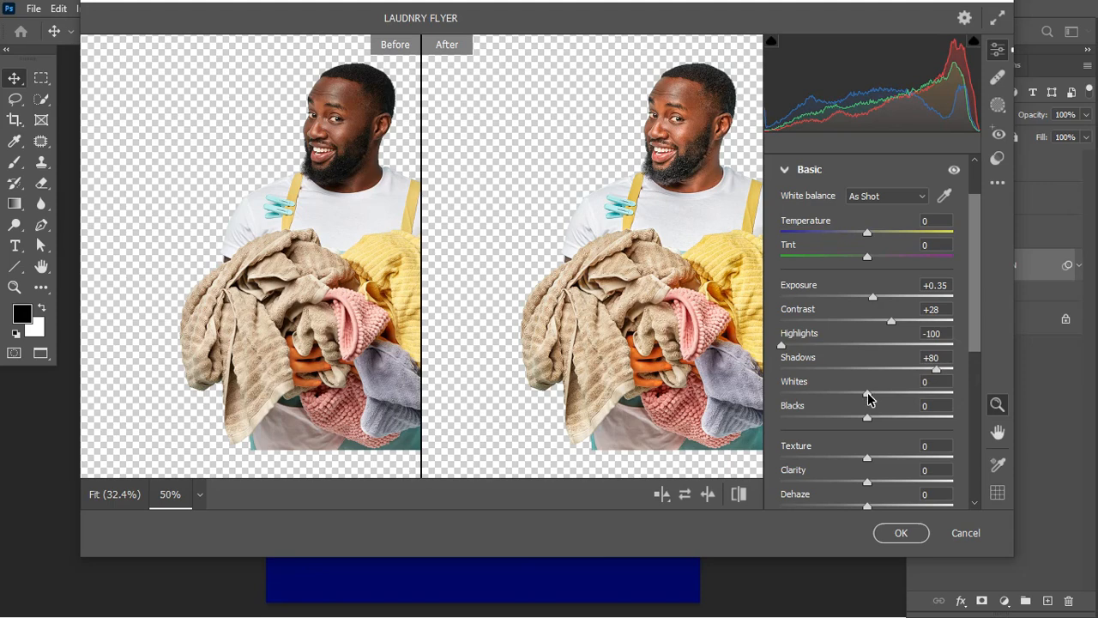
left_click_drag(869, 396, 932, 461)
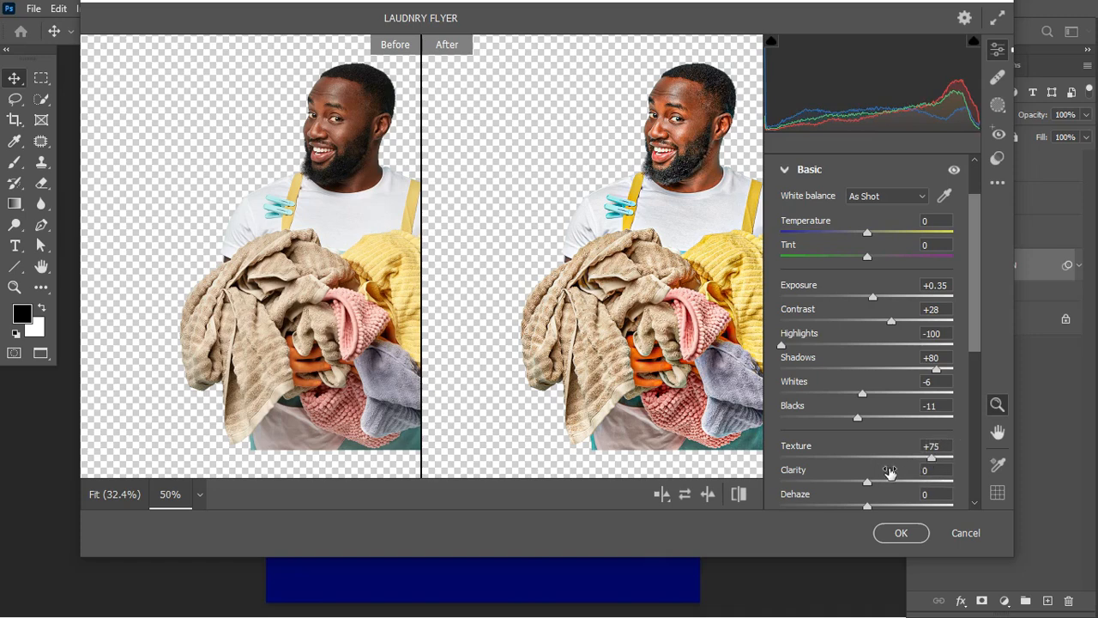
left_click_drag(867, 480, 925, 481)
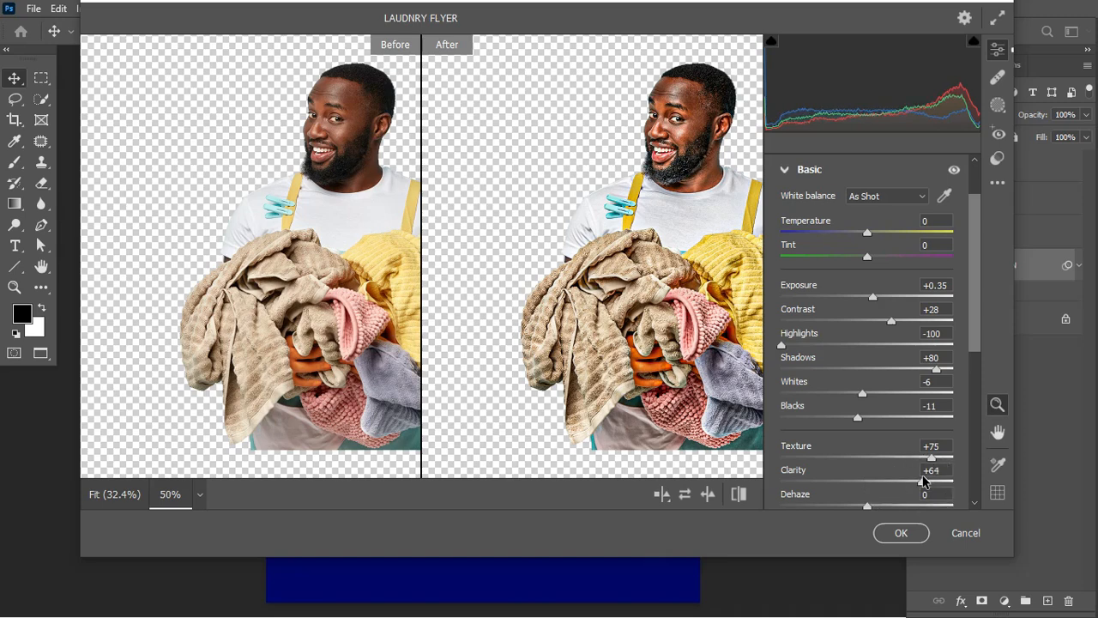
- Set Vibrance to +59 and Saturation to +7, then apply the Camera Raw adjustments and collapse the layer's smart filter list
left_click(980, 335)
left_click_drag(980, 339, 976, 388)
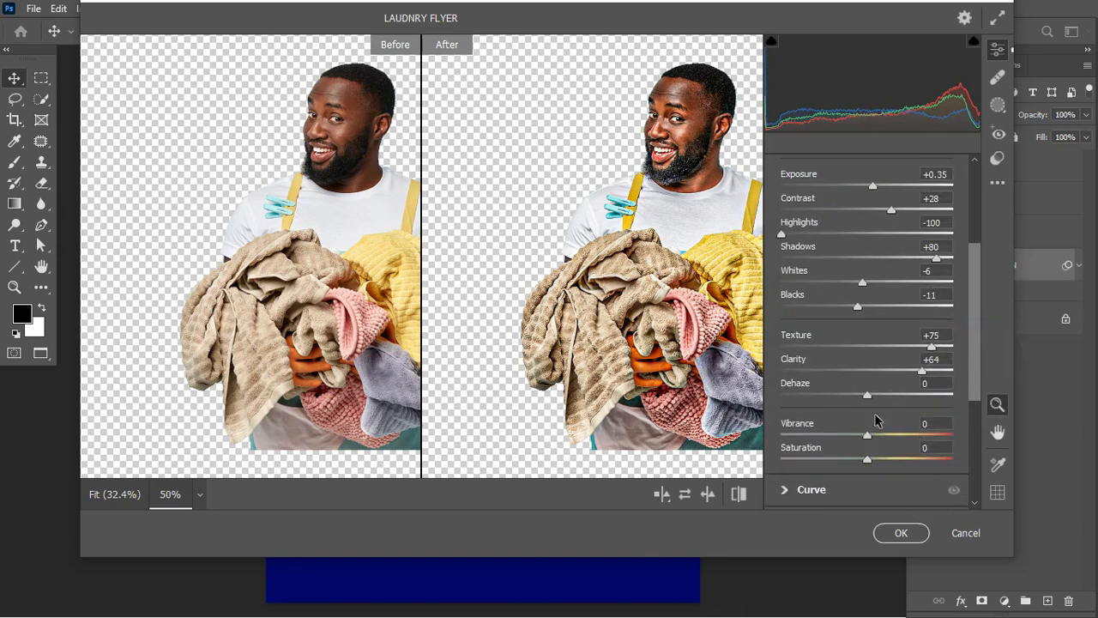
left_click_drag(870, 436, 919, 437)
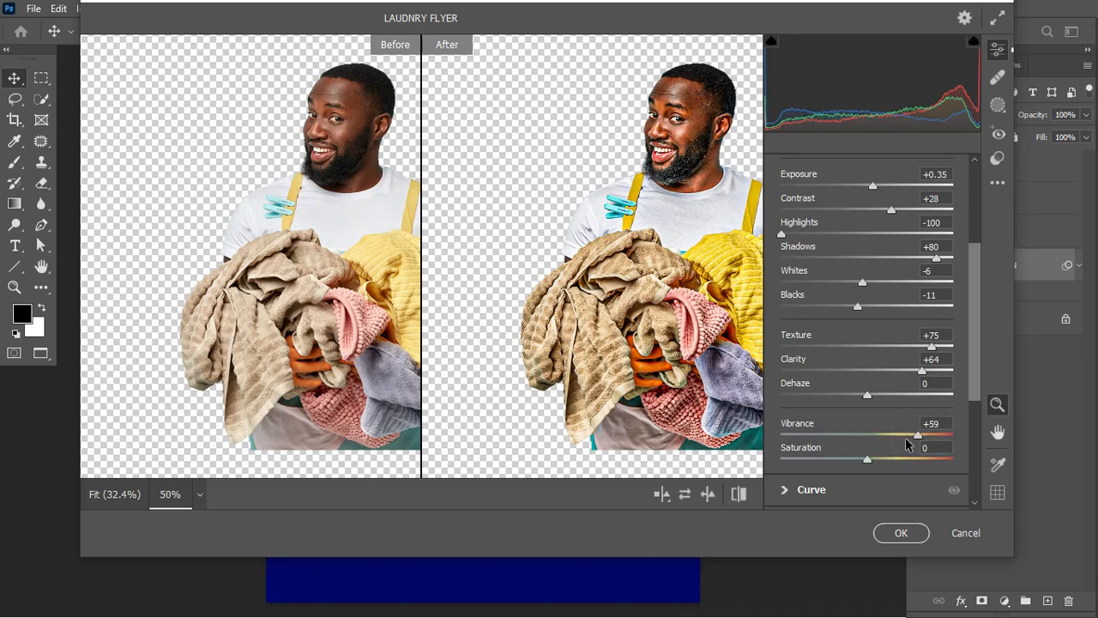
left_click(869, 461)
left_click_drag(868, 461, 877, 461)
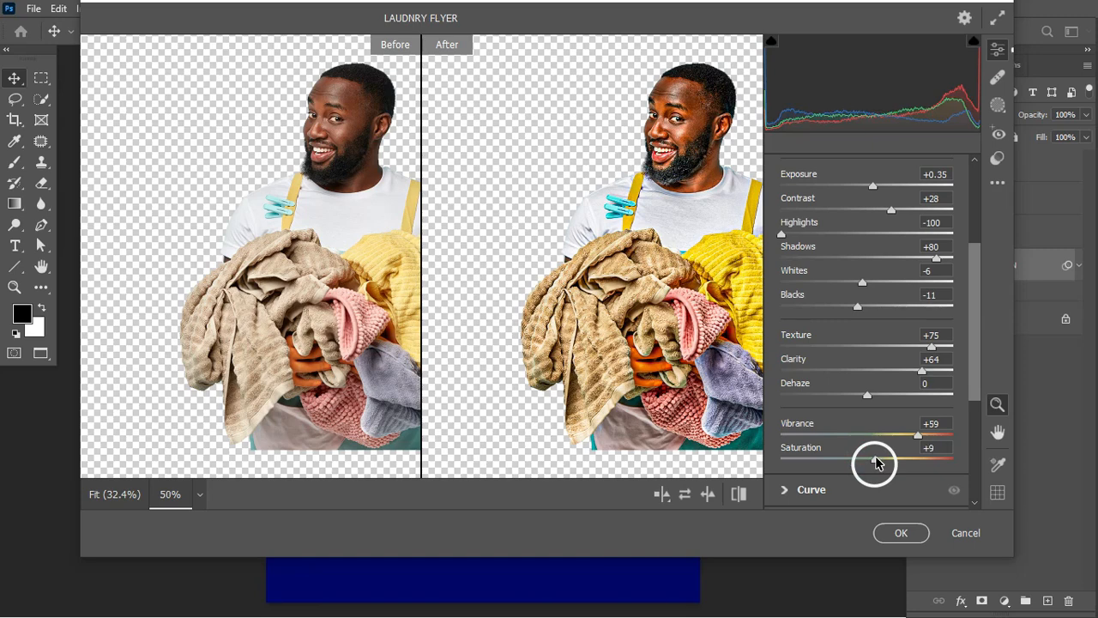
left_click_drag(873, 464, 874, 464)
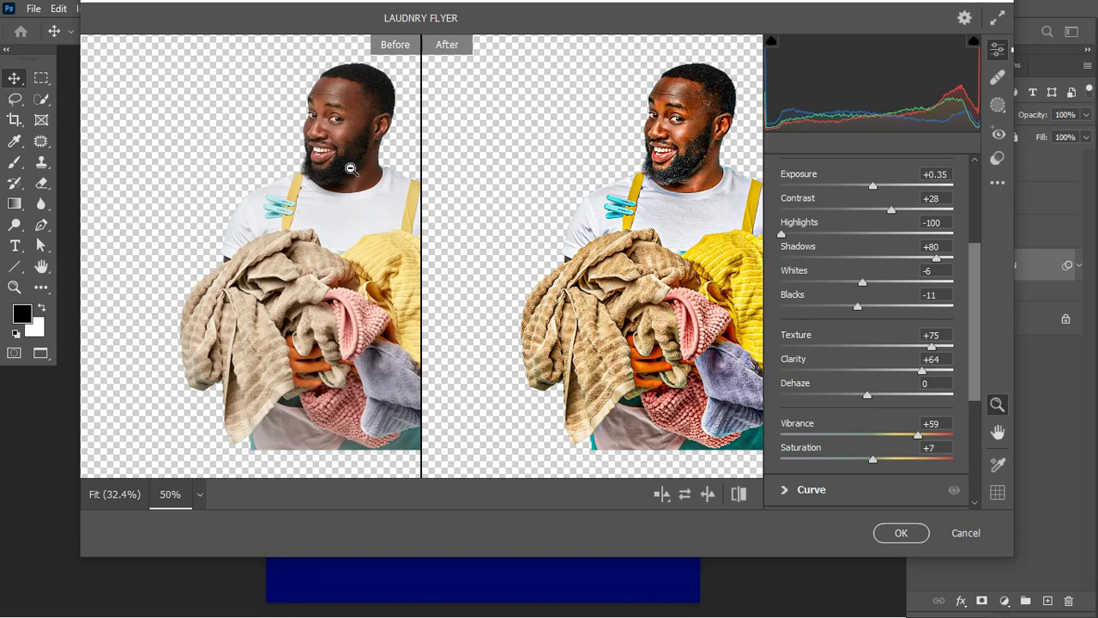
left_click(925, 535)
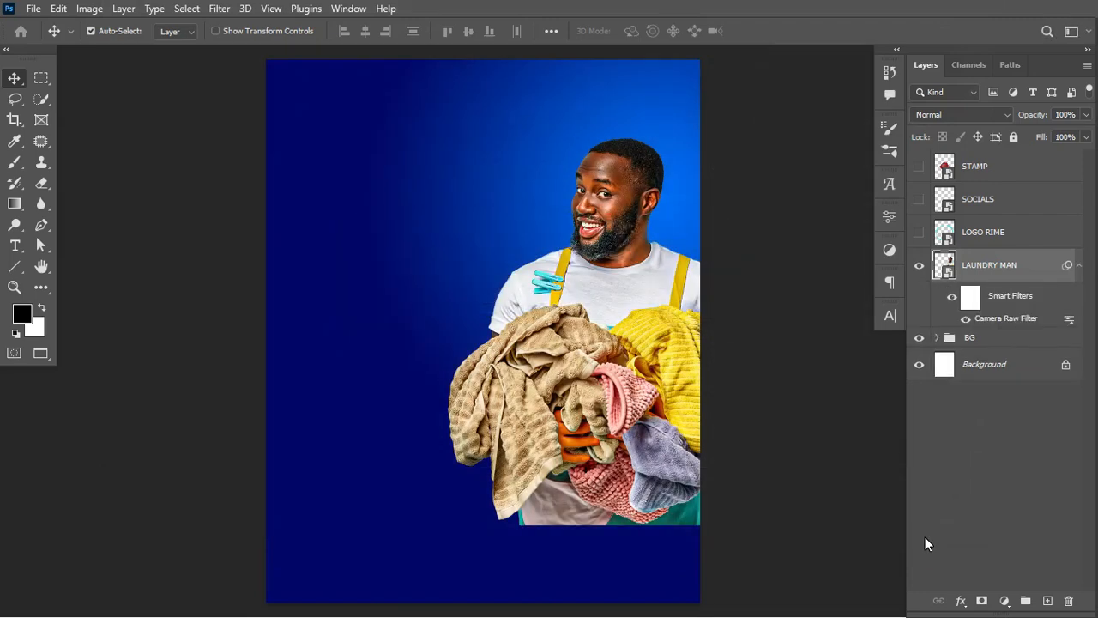
left_click(1079, 265)
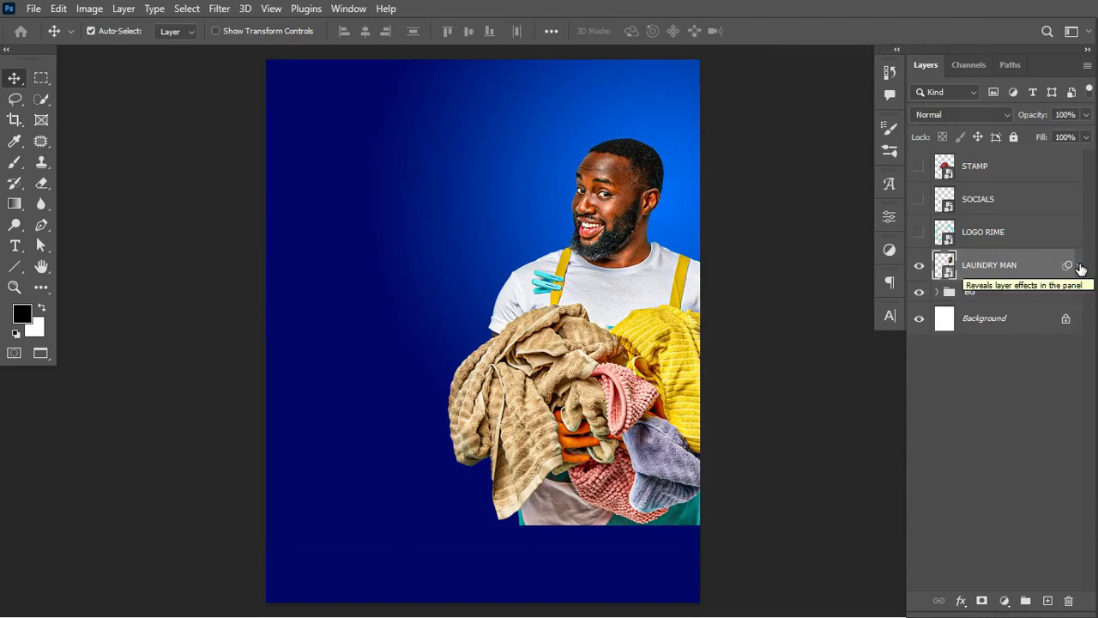
- Move the STAMP layer directly above the LAUNDRY MAN layer and make it visible
left_click(981, 198)
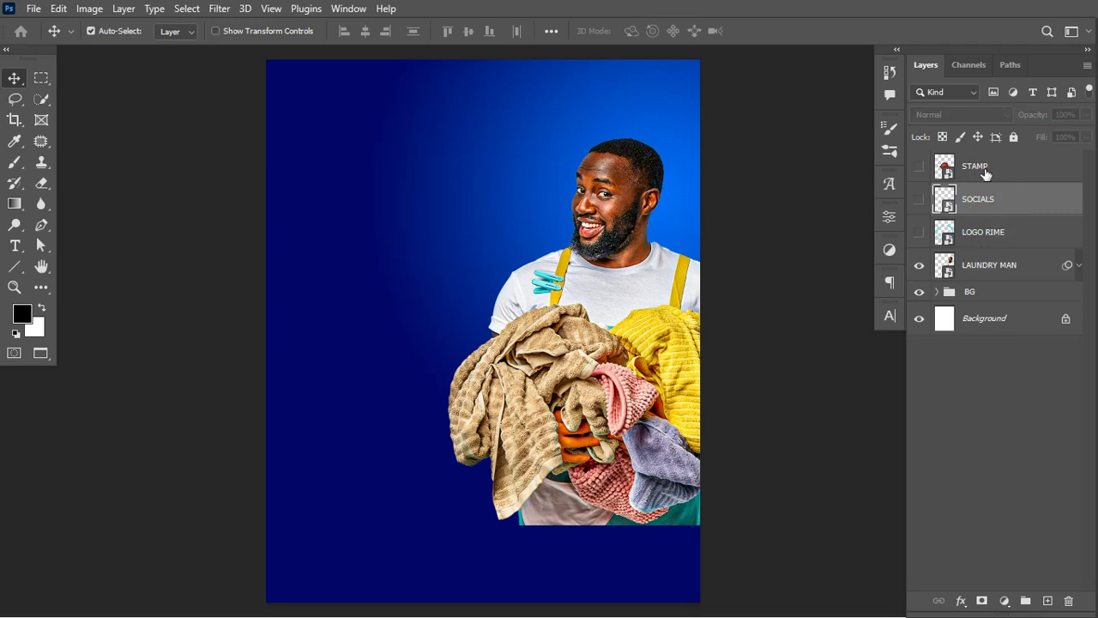
left_click_drag(990, 166, 991, 253)
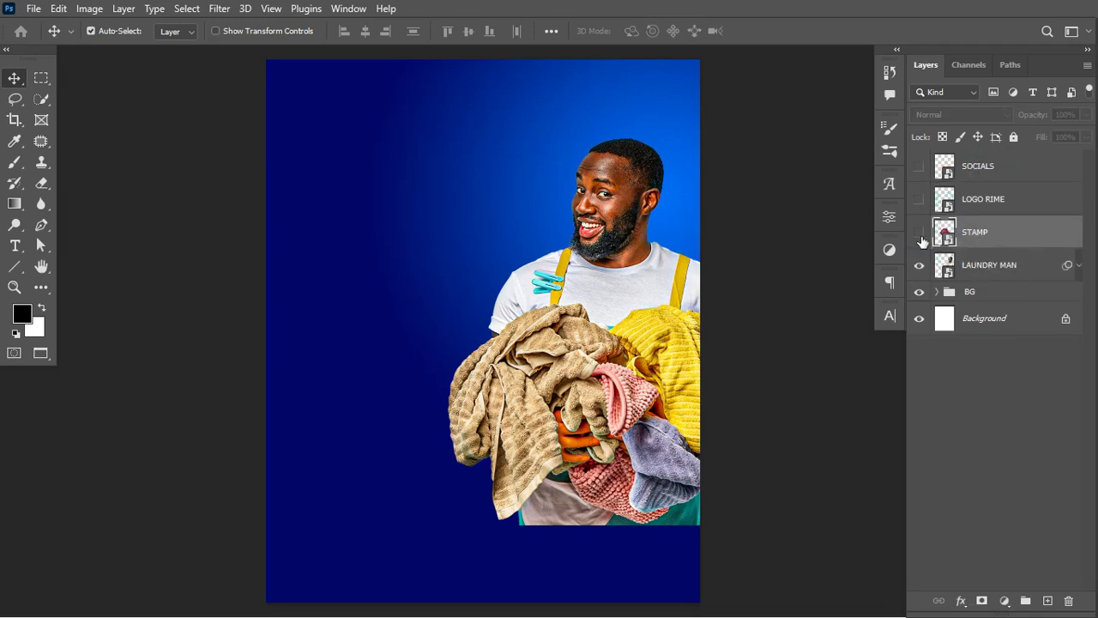
left_click(918, 232)
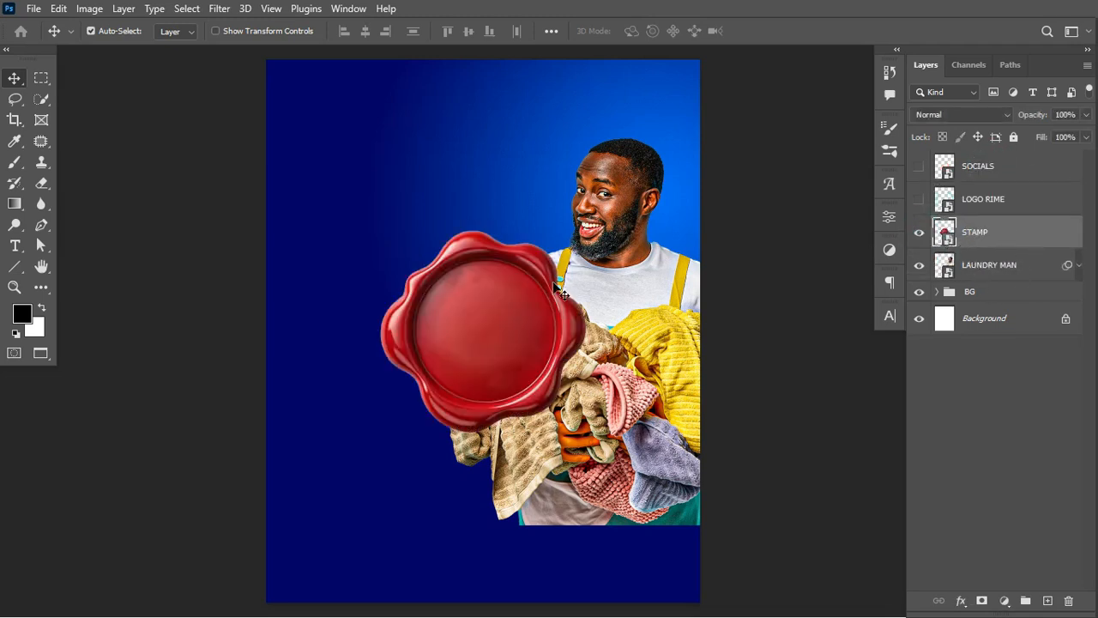
- Scale the red stamp proportionally to about 68% and place it over the lower part of the laundry pile
key("ctrl+t")
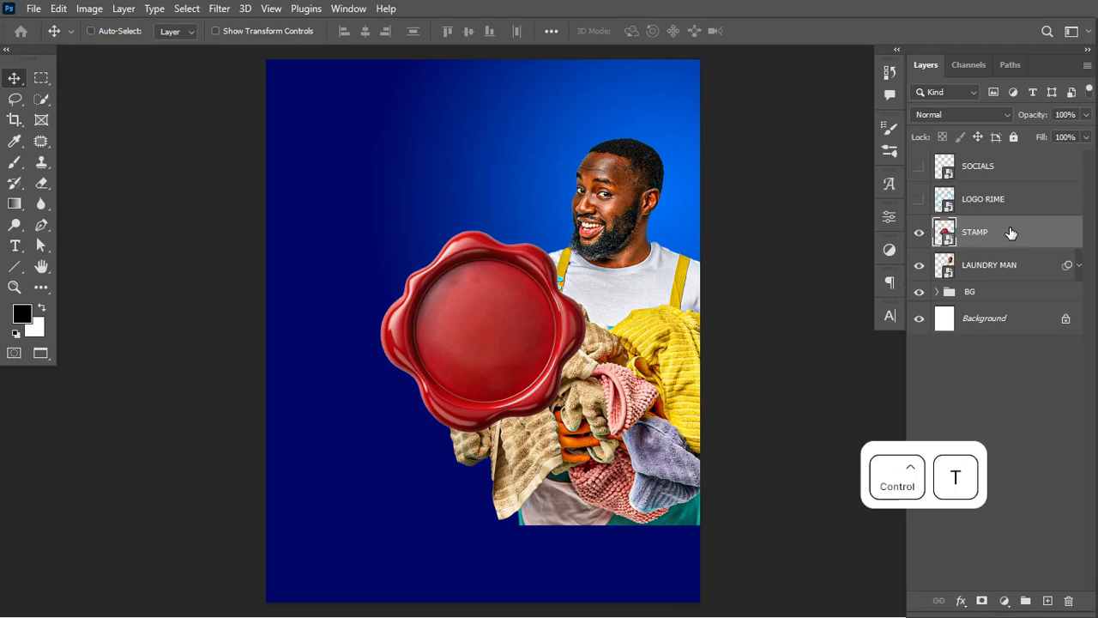
left_click_drag(584, 229, 528, 287)
left_click_drag(470, 371, 565, 502)
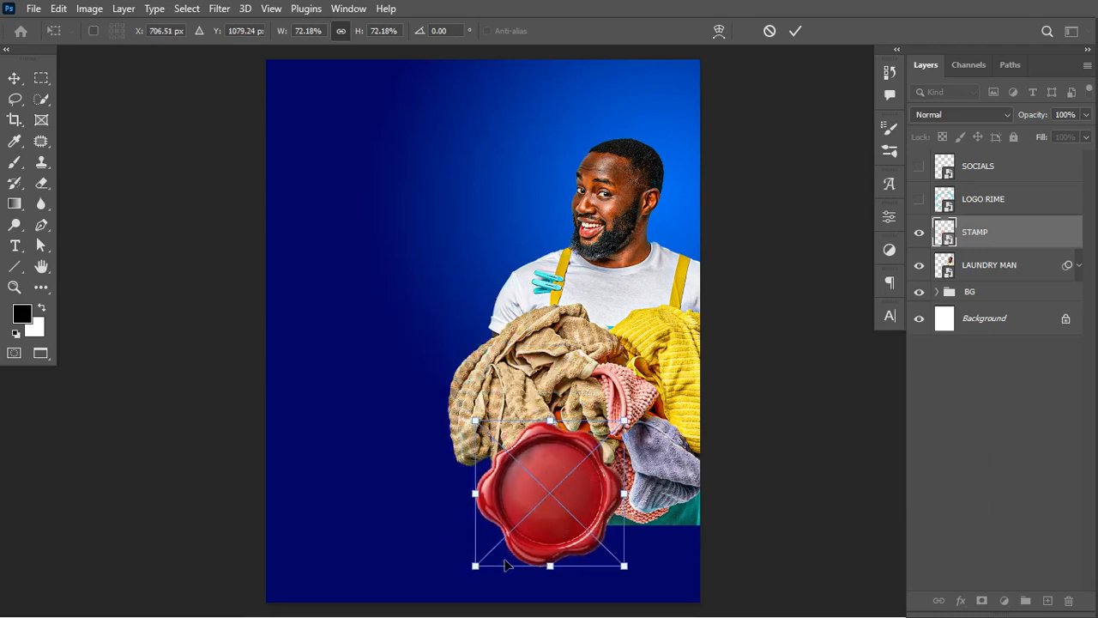
left_click_drag(477, 566, 487, 558)
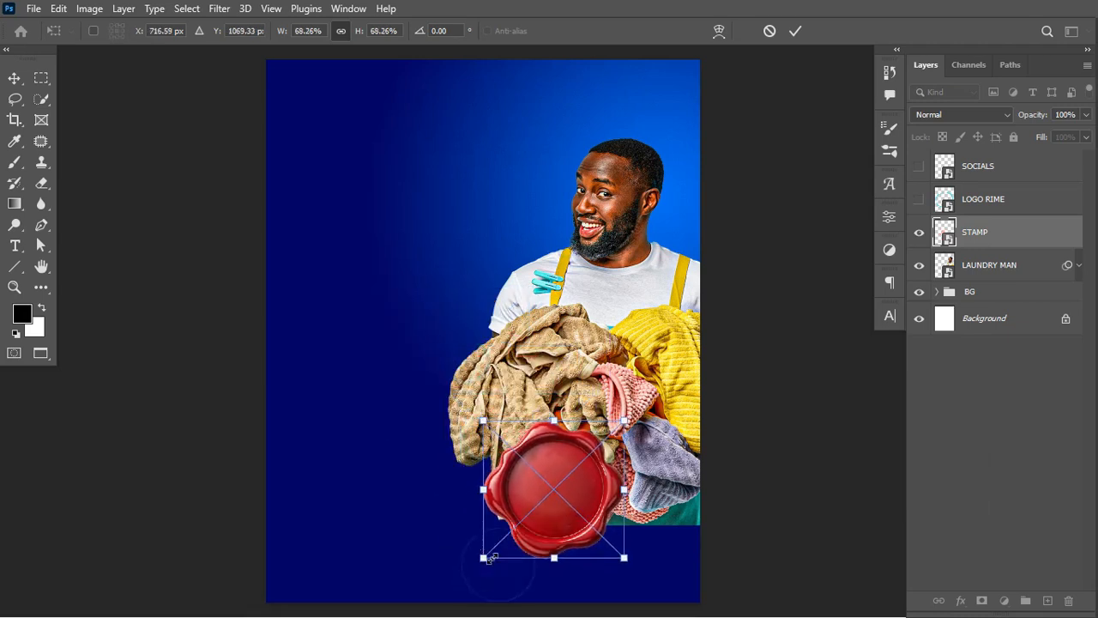
key("Return")
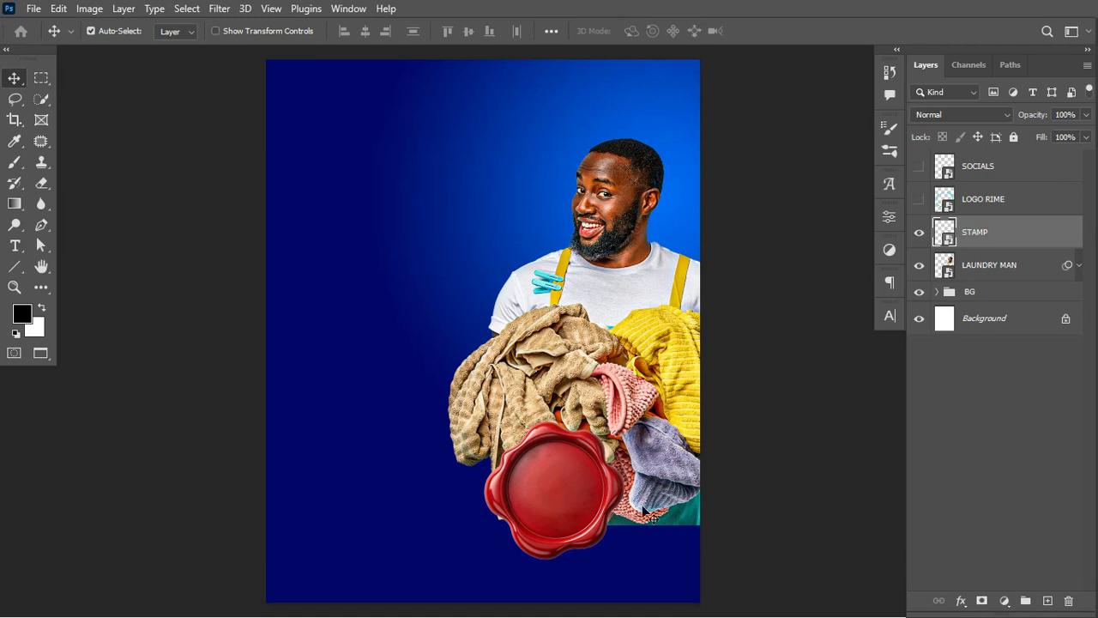
- Add a Hue/Saturation adjustment clipped to the STAMP layer with Hue +33, Saturation +100 and Lightness +8, comparing the stamp with and without it
left_click(1005, 601)
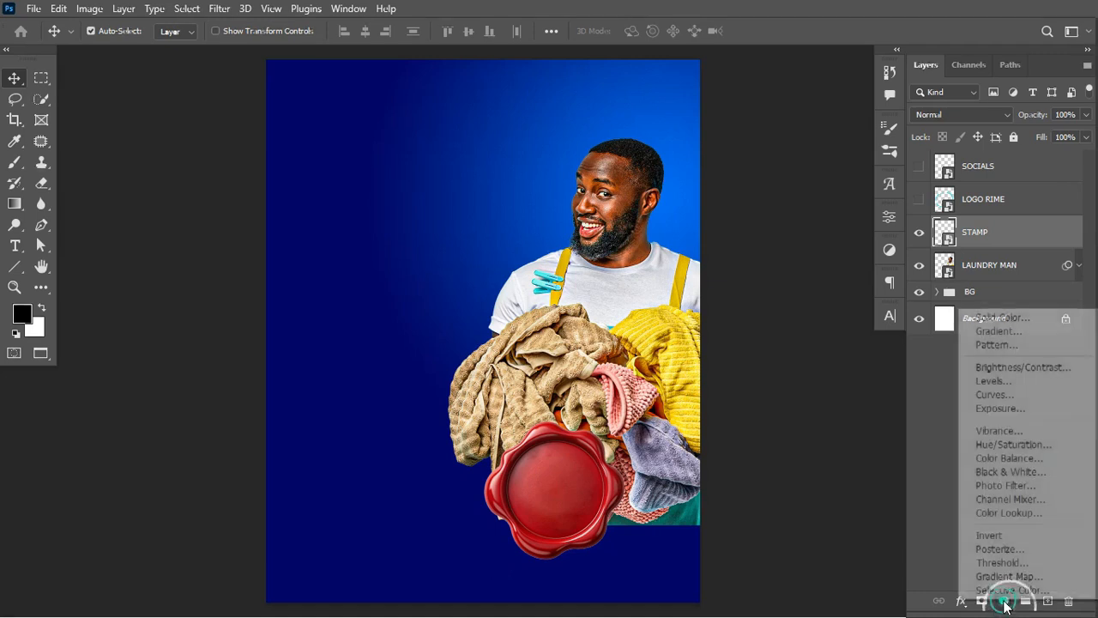
left_click(1012, 446)
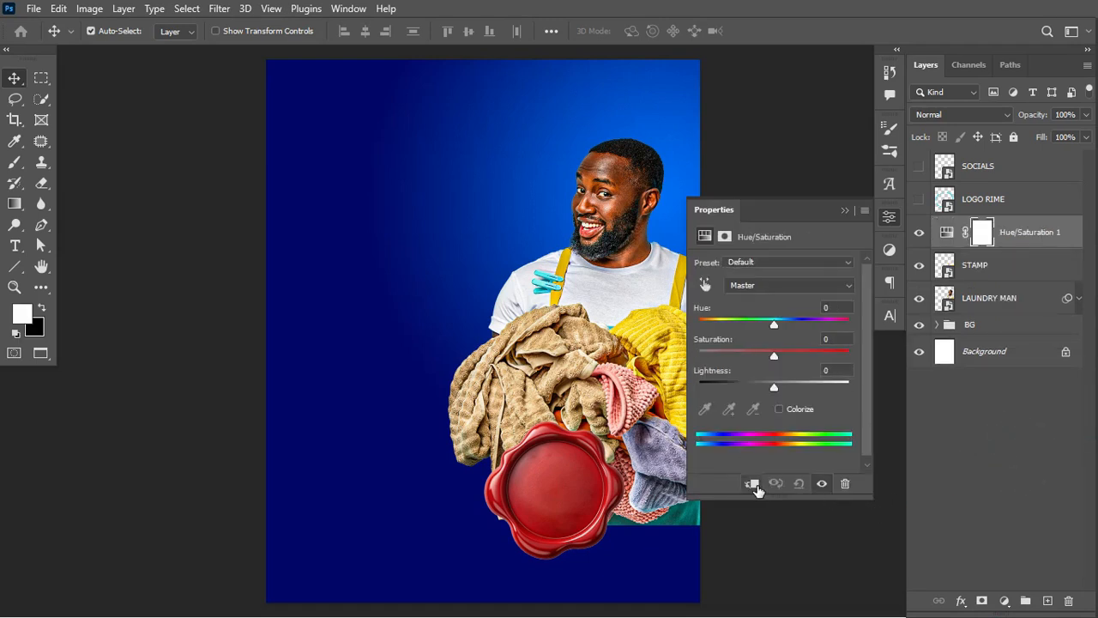
left_click(754, 486)
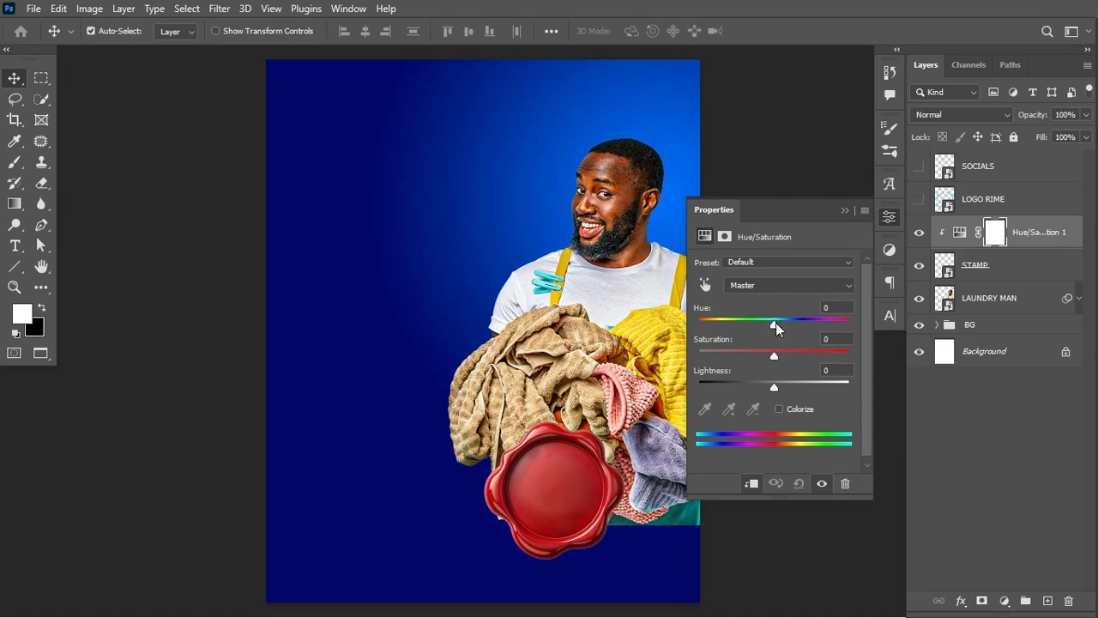
left_click_drag(775, 322, 800, 329)
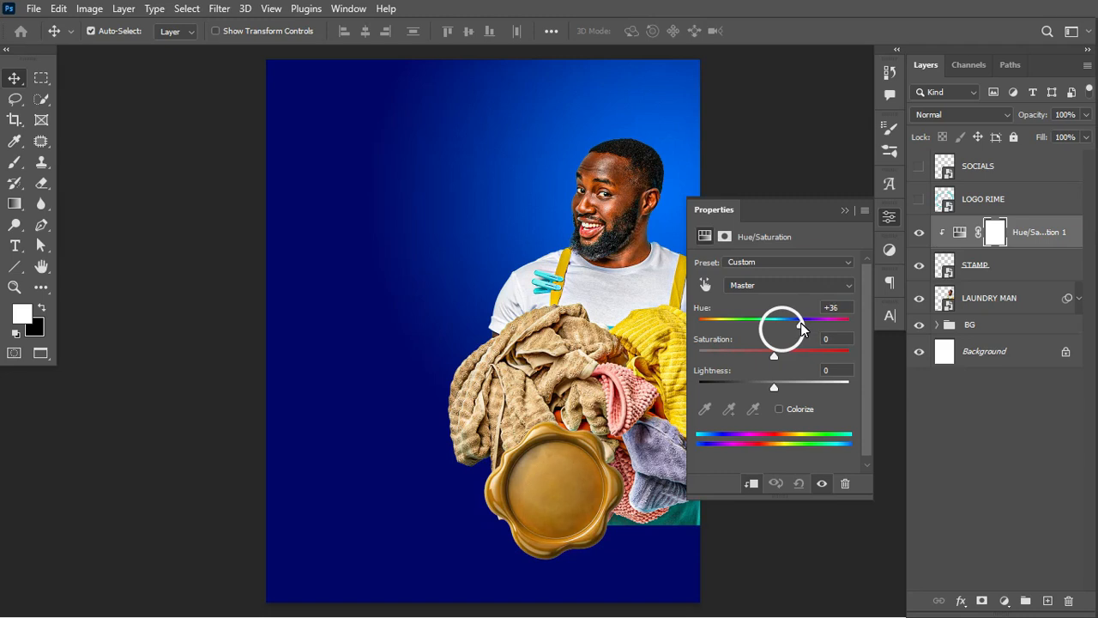
left_click_drag(801, 328, 798, 329)
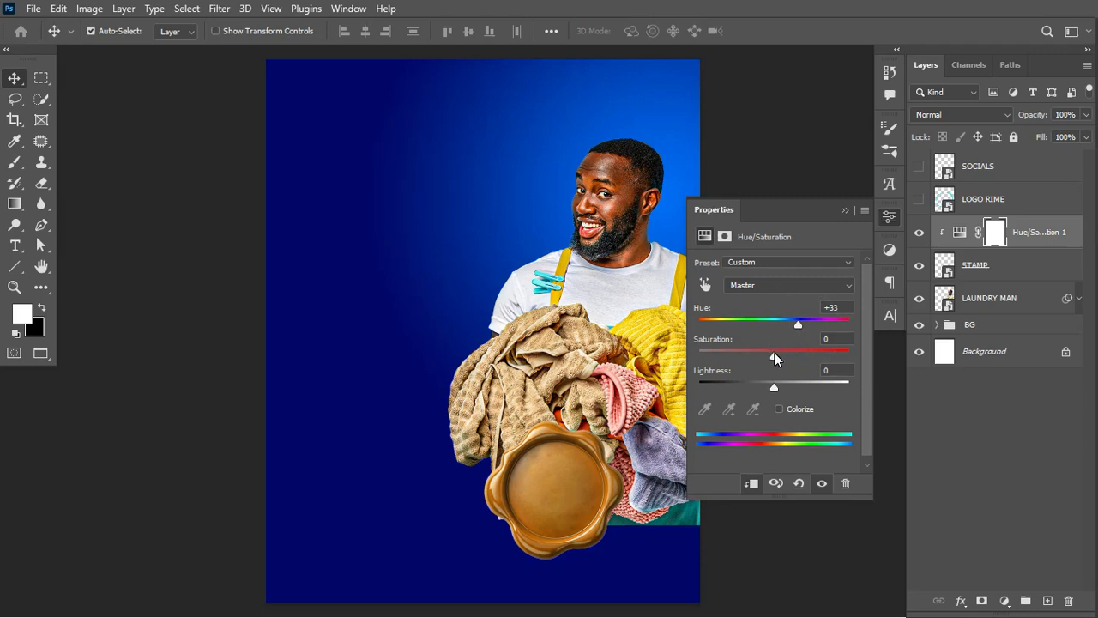
left_click_drag(774, 358, 871, 352)
left_click_drag(772, 387, 780, 392)
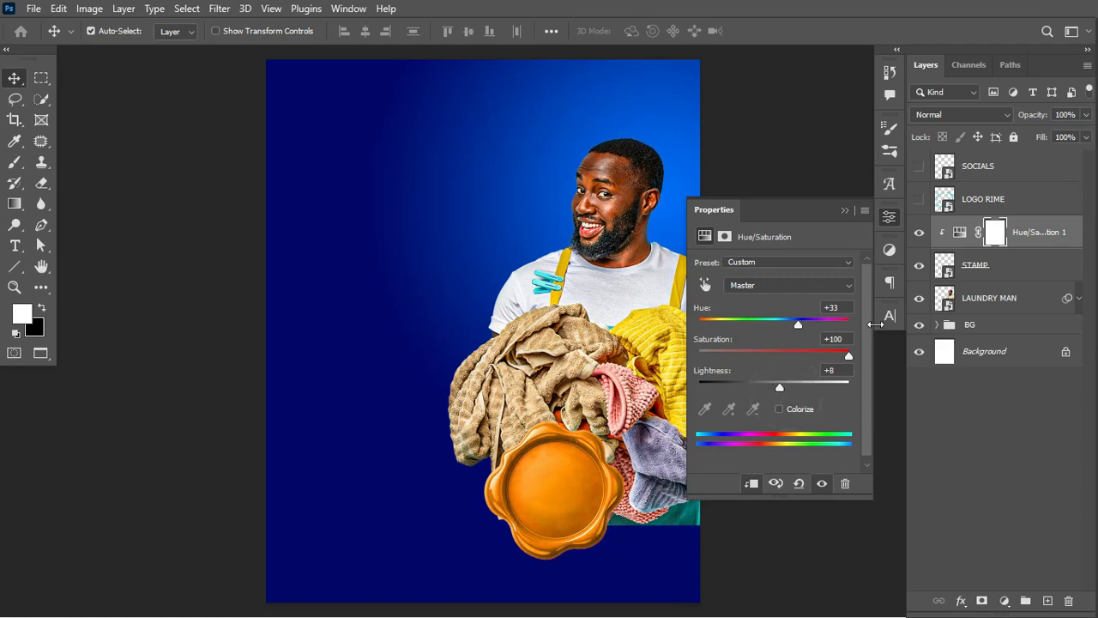
left_click(920, 232)
left_click(920, 233)
- Add a Curves adjustment clipped to the stamp with RGB points at input 65, output 62 and input 171, output 198, and compare its effect
left_click(1005, 601)
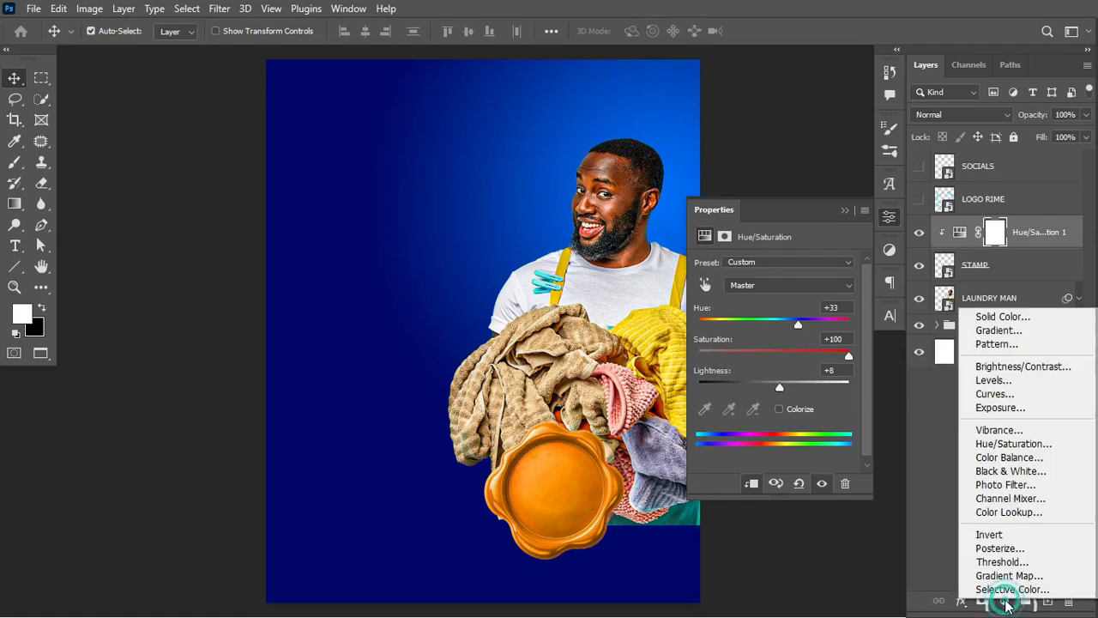
left_click(1003, 394)
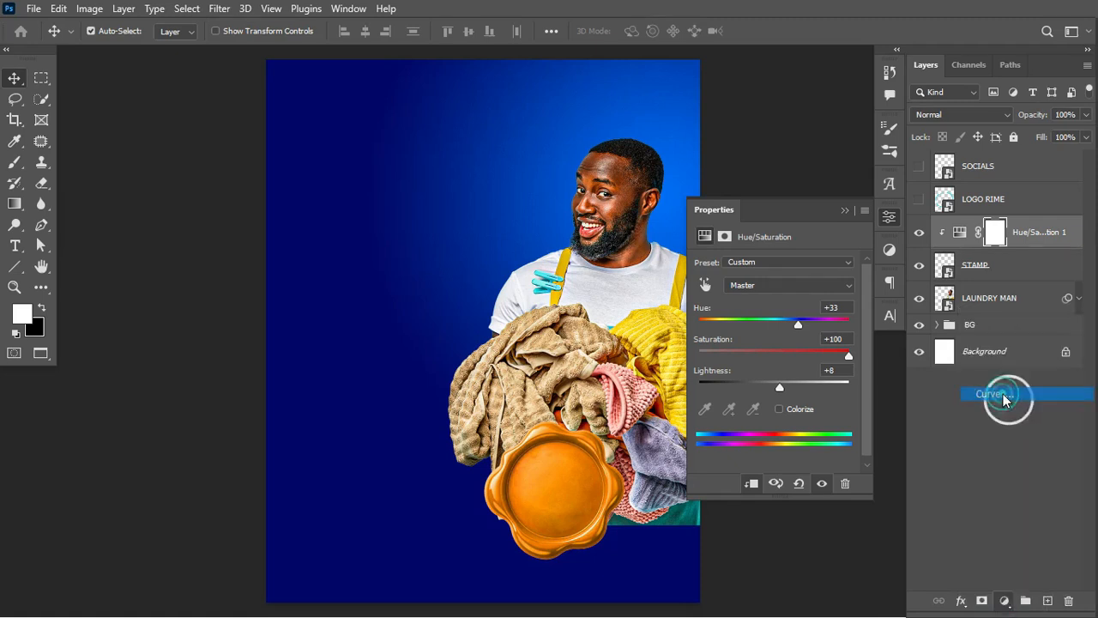
left_click(753, 483)
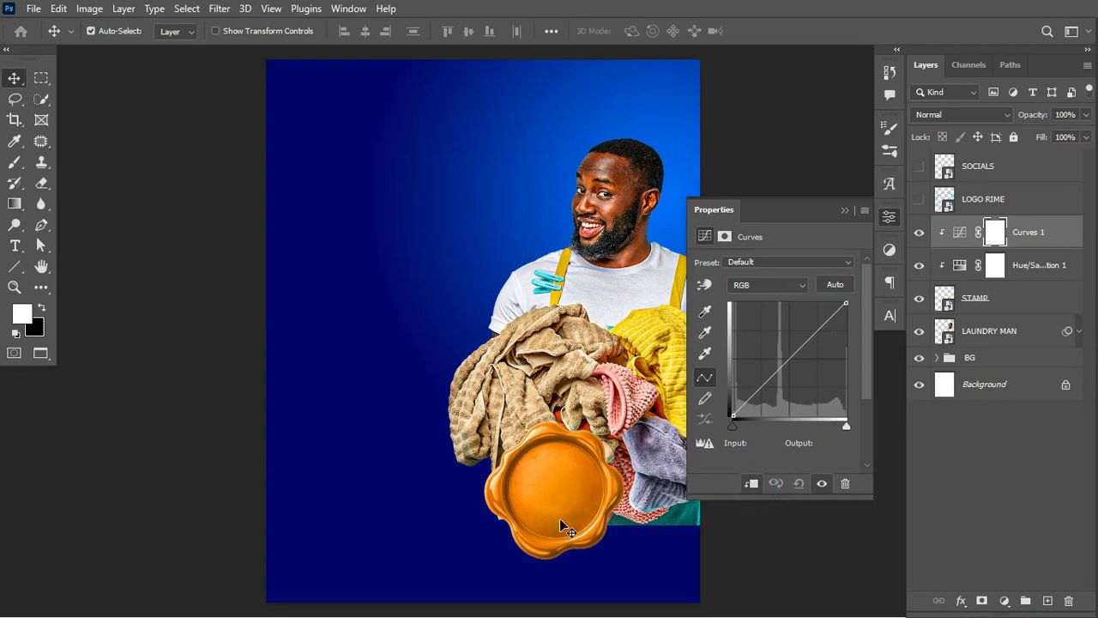
left_click(760, 388)
left_click_drag(760, 388, 762, 388)
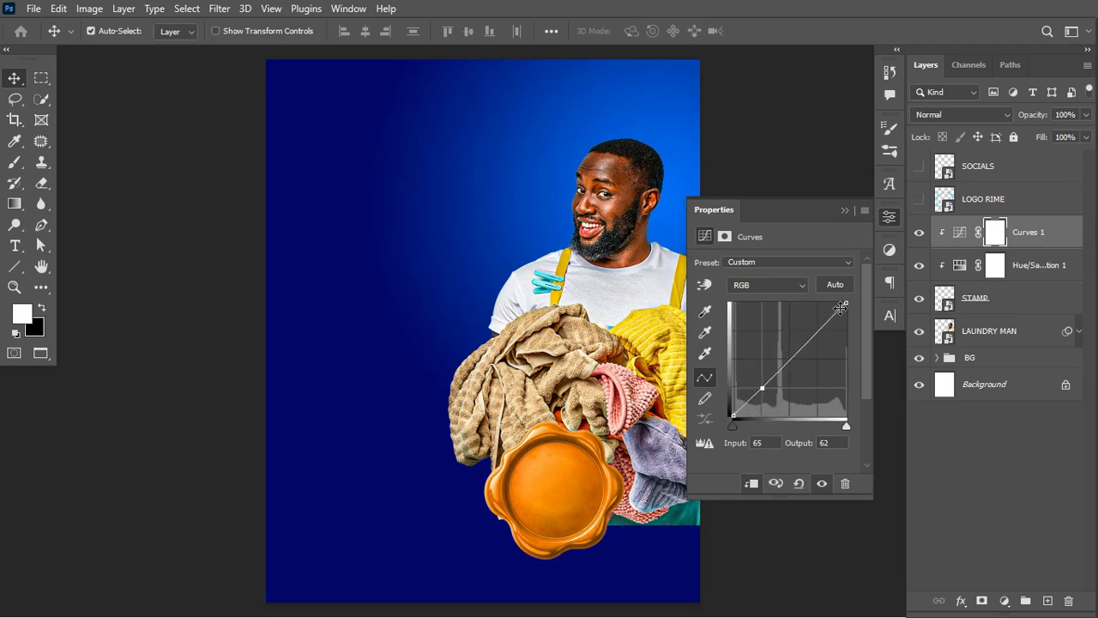
left_click_drag(817, 331, 809, 328)
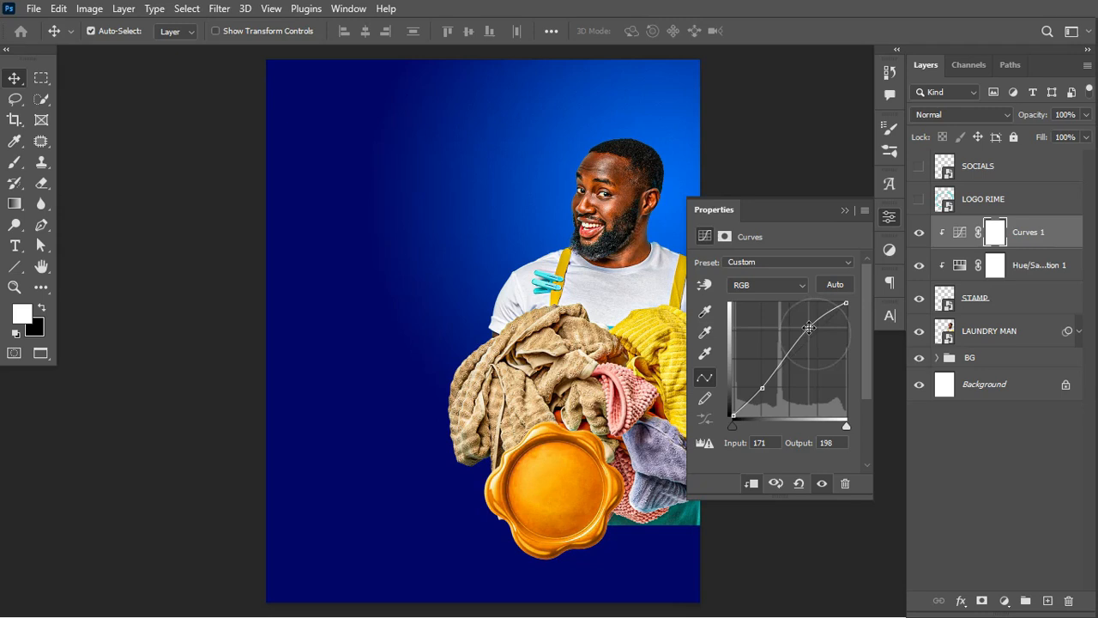
left_click(916, 233)
left_click(918, 233)
- Add a Color Balance adjustment clipped to the stamp with midtones Cyan/Red -10, Magenta/Green +10 and Yellow/Blue -25, comparing its effect
left_click(1004, 601)
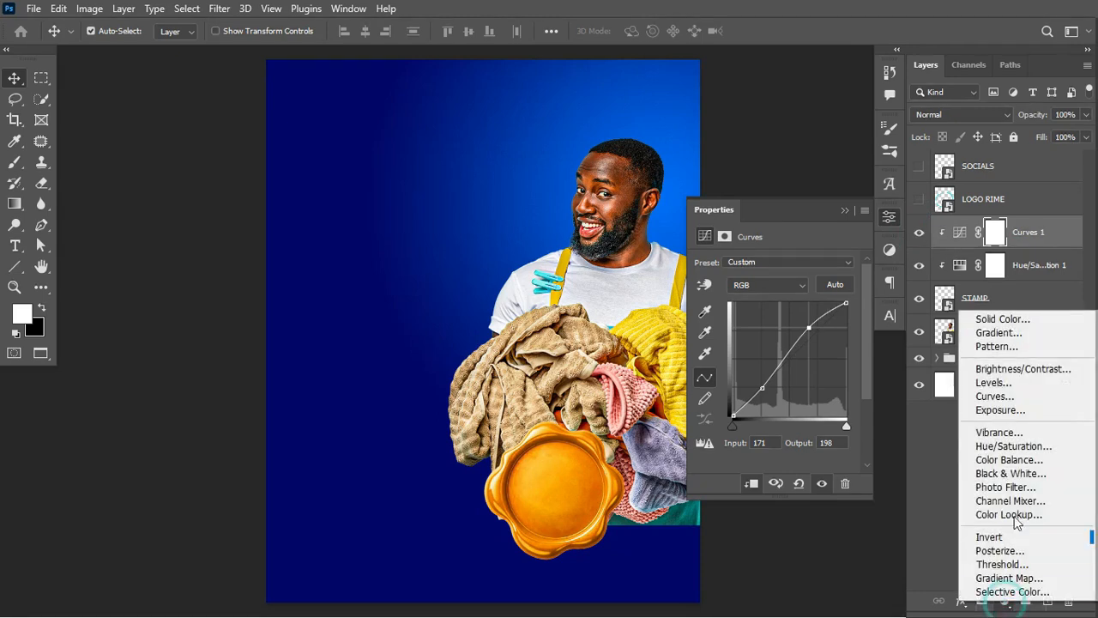
left_click(1015, 461)
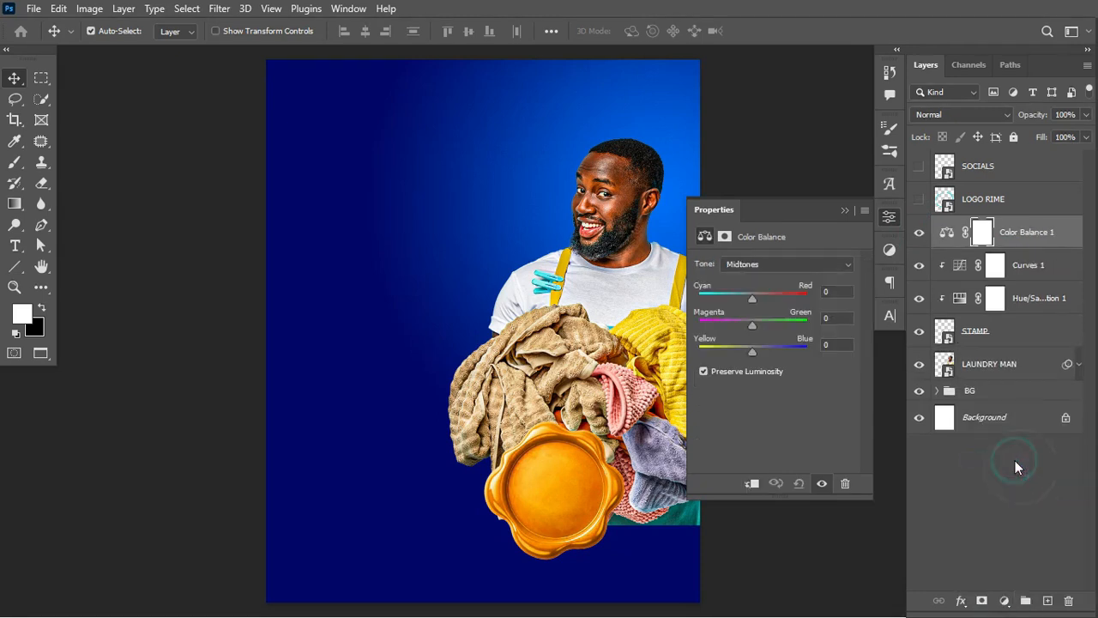
left_click(751, 483)
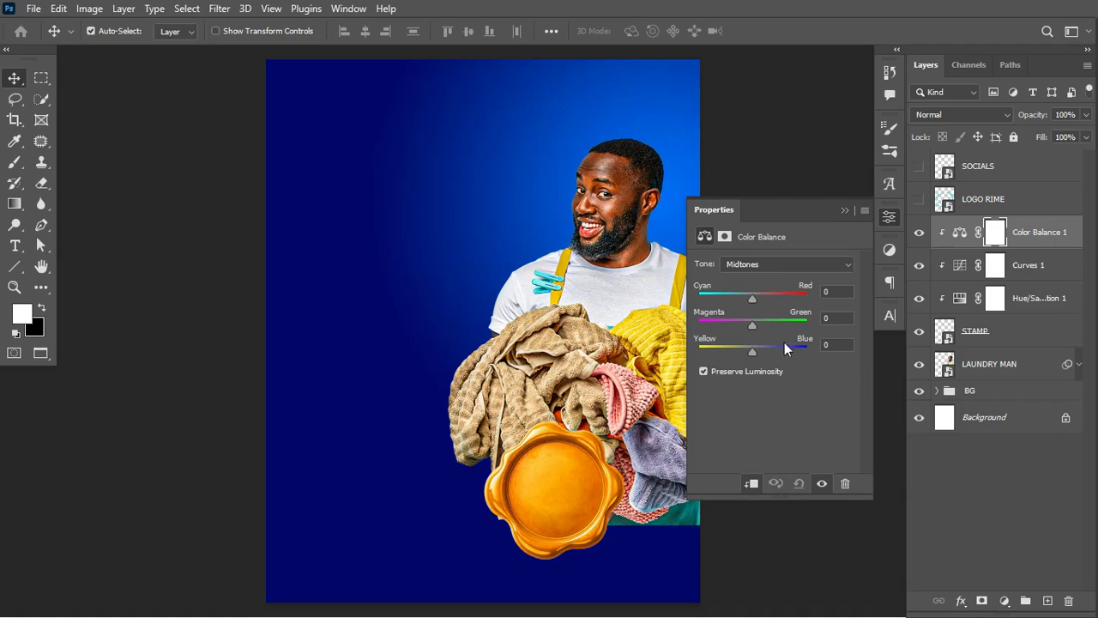
left_click(779, 266)
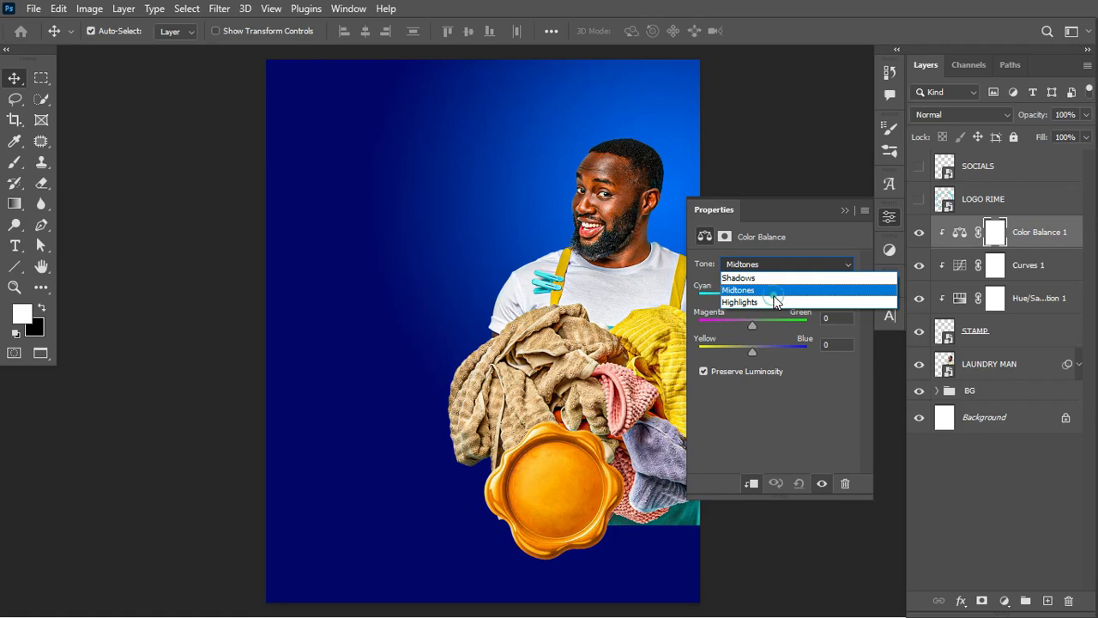
left_click(774, 295)
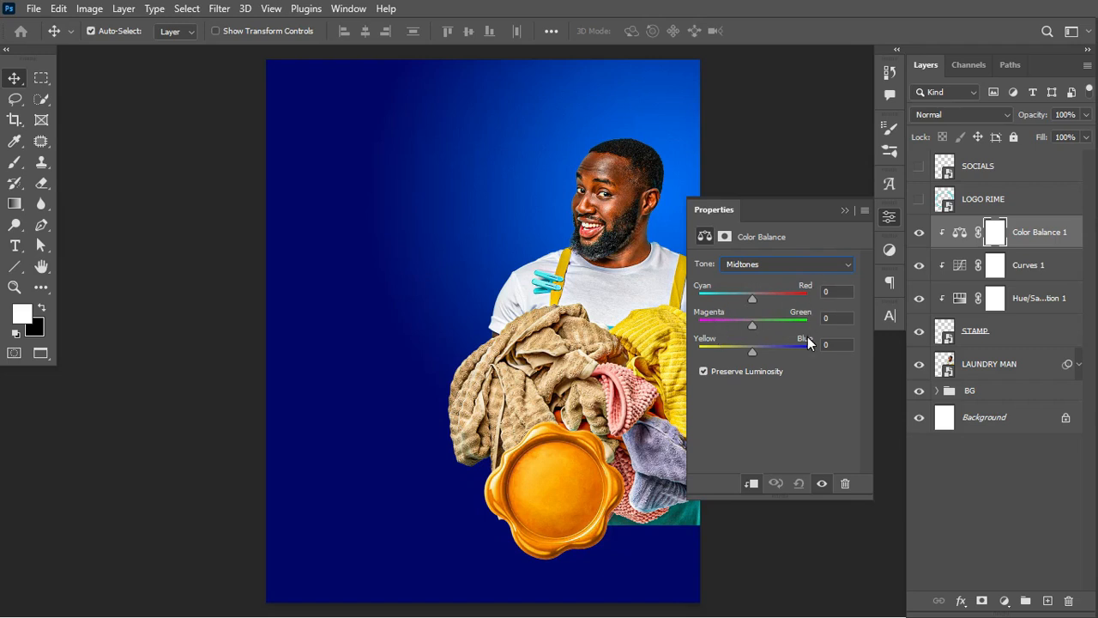
left_click_drag(751, 296, 785, 296)
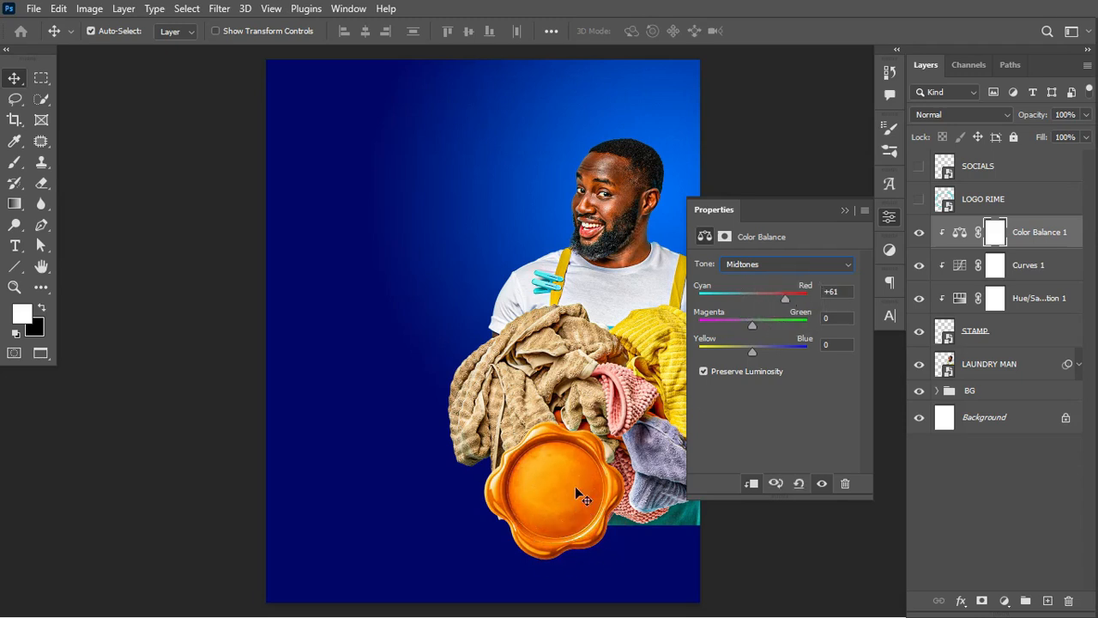
left_click_drag(777, 300, 758, 325)
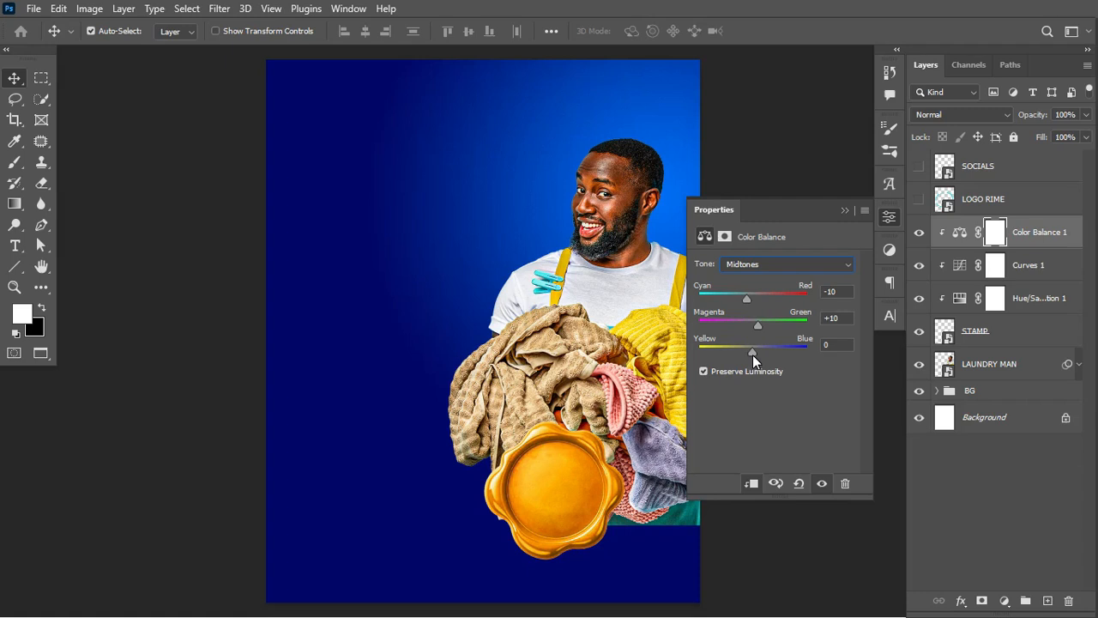
left_click_drag(750, 352, 739, 352)
left_click(920, 235)
left_click(919, 235)
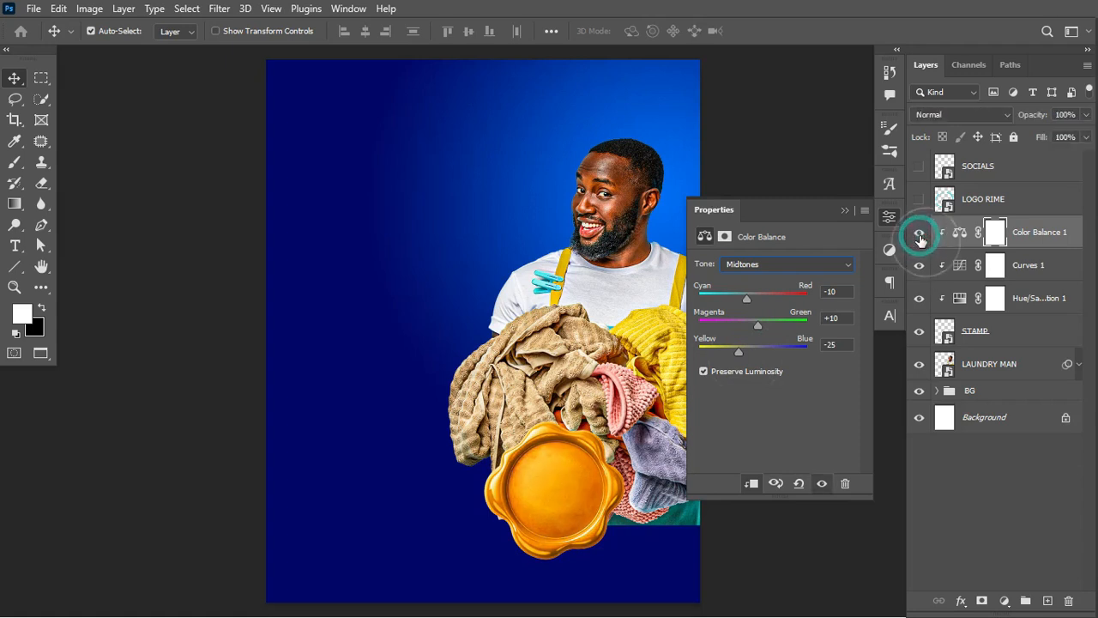
left_click(846, 210)
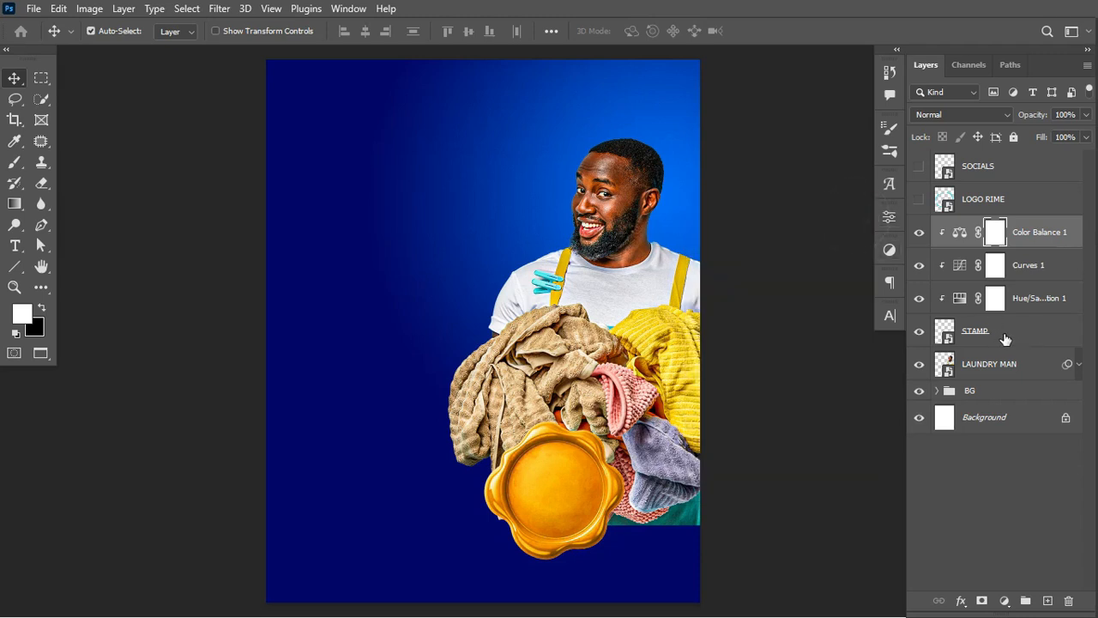
- Group the STAMP layer with its three clipped adjustment layers and name the group STAMP
left_click(1043, 230)
left_click(1004, 331, "shift")
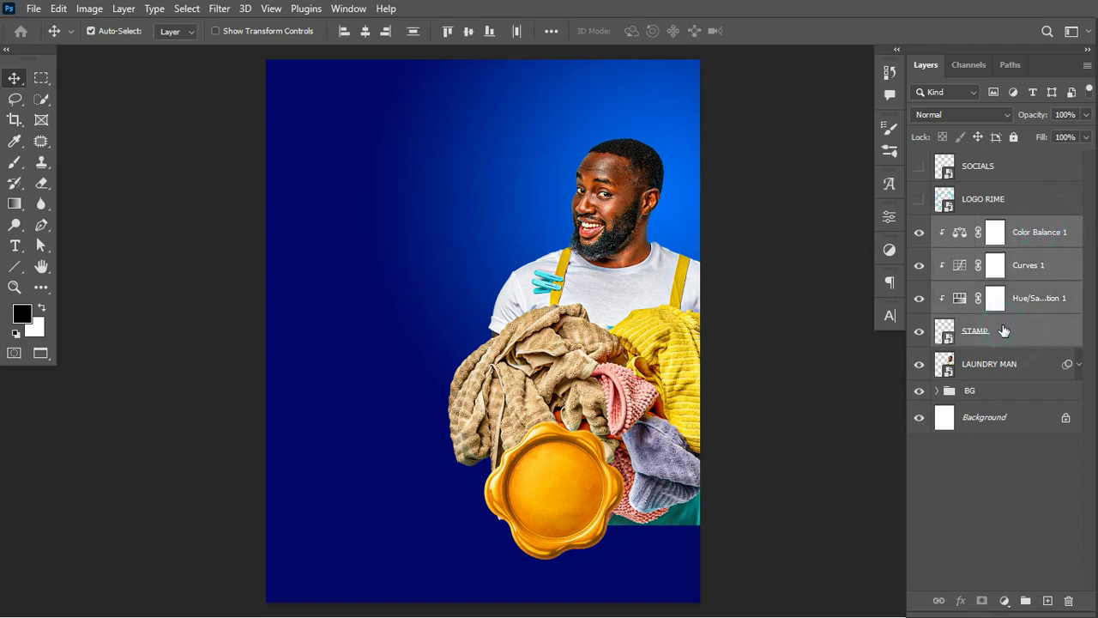
key("ctrl+g")
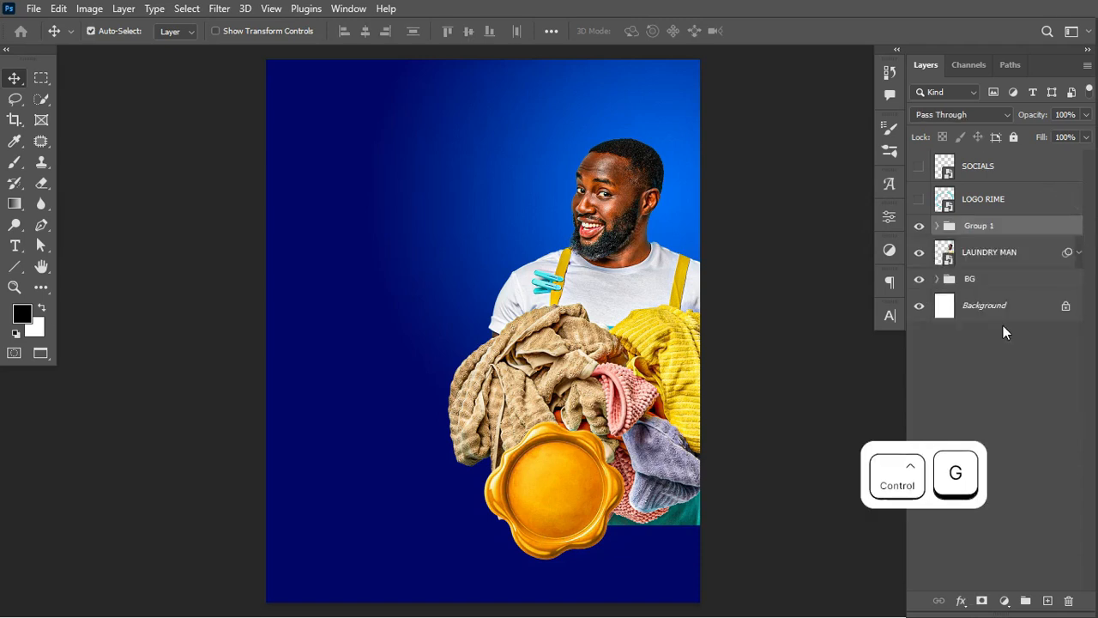
double_click(978, 225)
type("STAMP")
key("Return")
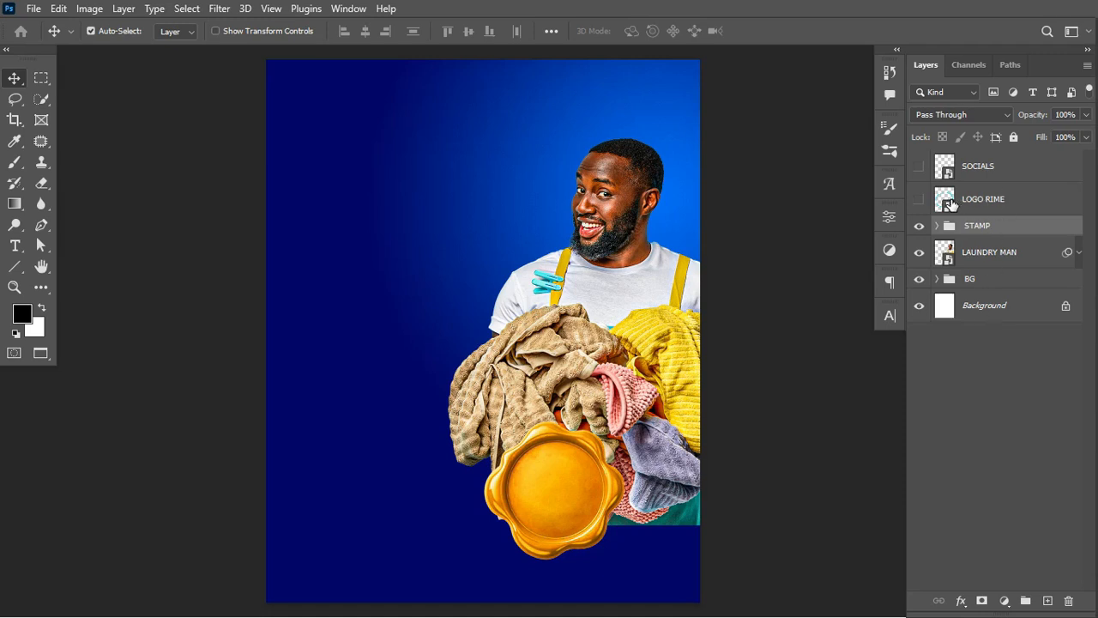
- Make the SOCIALS layer visible, keeping LOGO RIME hidden, and move the social icons above the man's head, to about X 809.5, Y 109 px
left_click(917, 202)
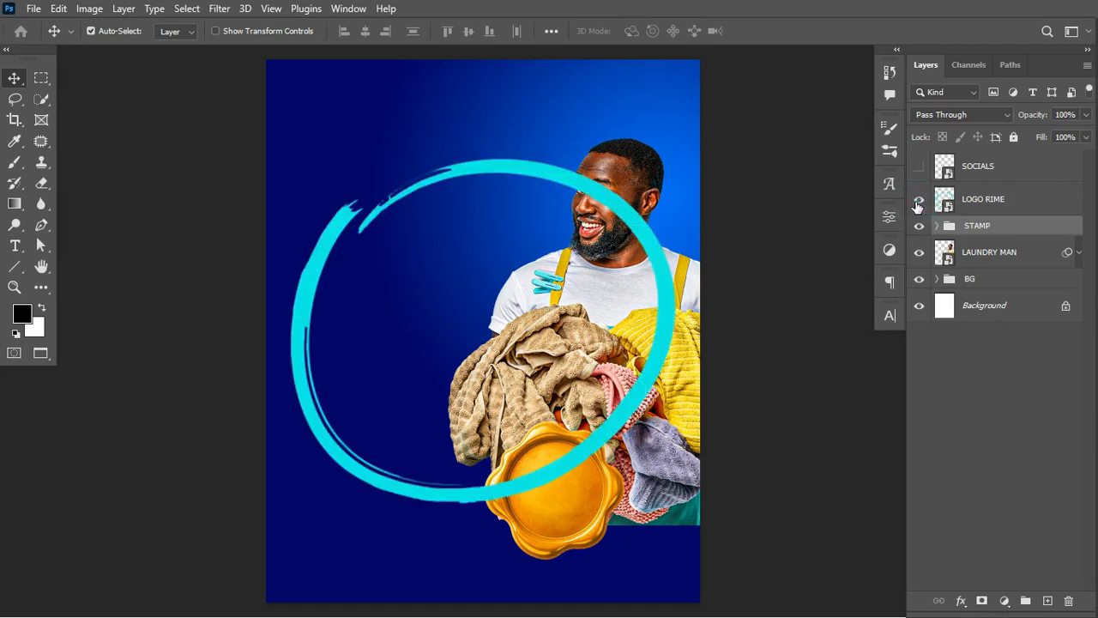
left_click(919, 166)
left_click(918, 199)
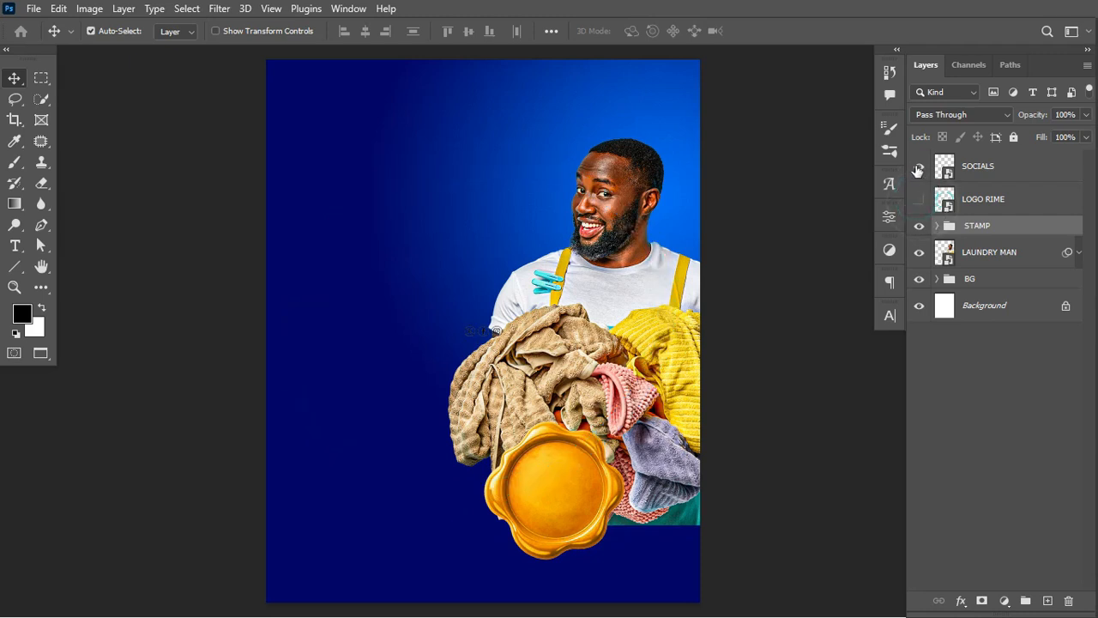
left_click(1001, 166)
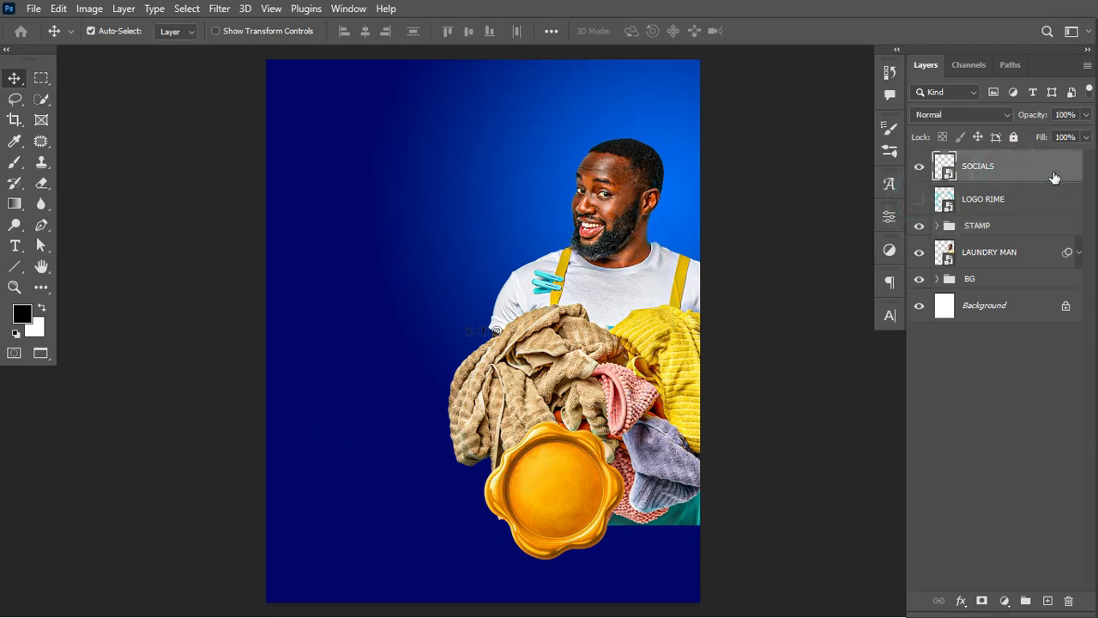
key("ctrl+t")
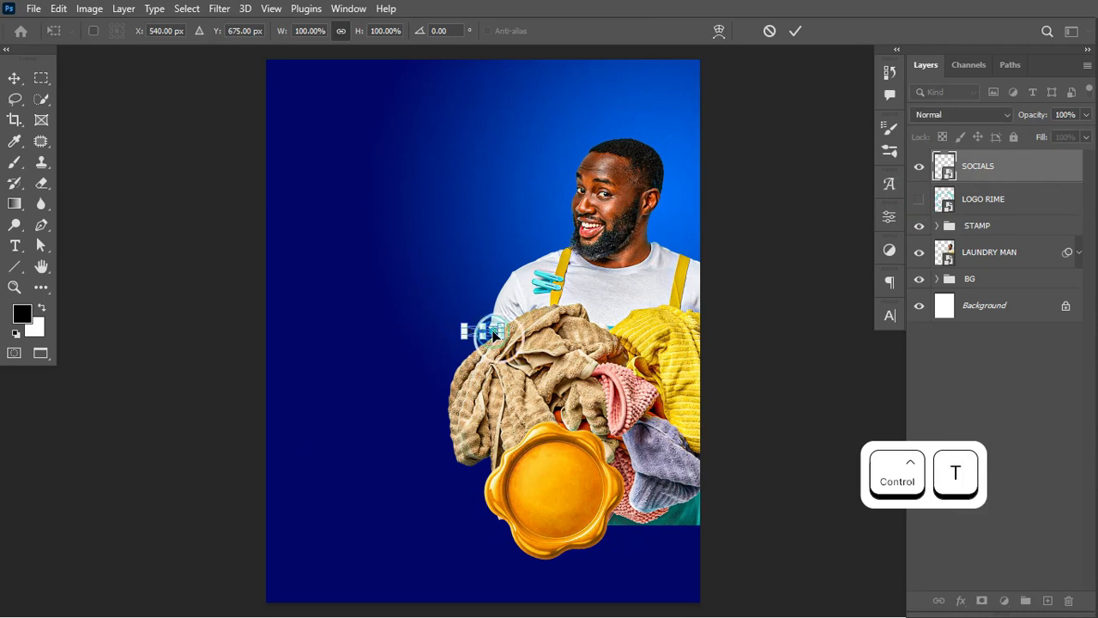
left_click_drag(502, 323, 607, 106)
key("ctrl")
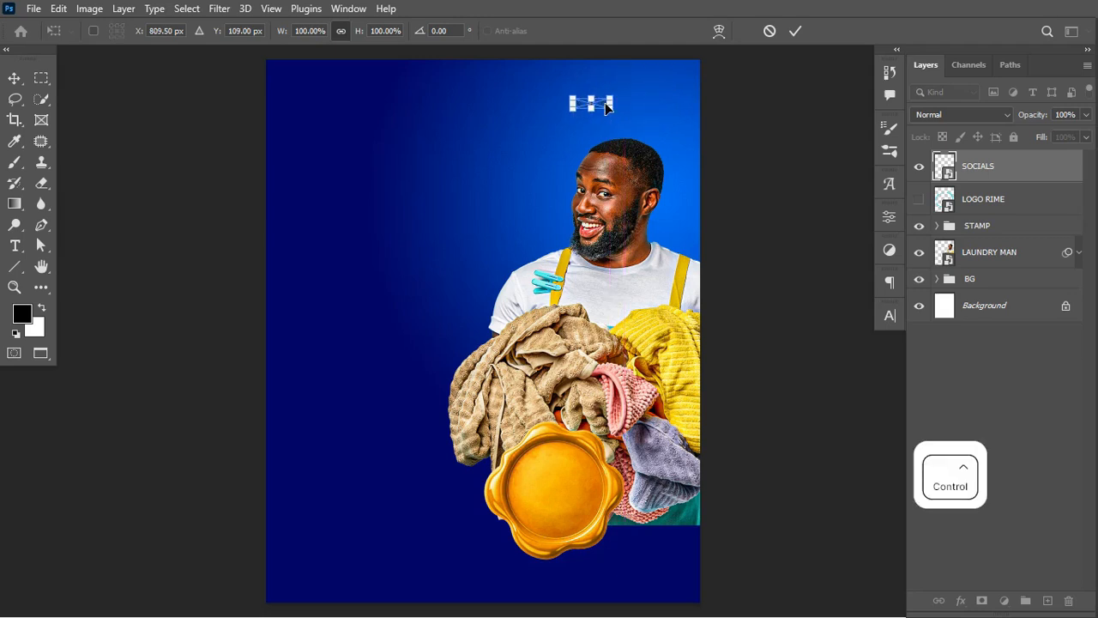
key("ctrl+Return")
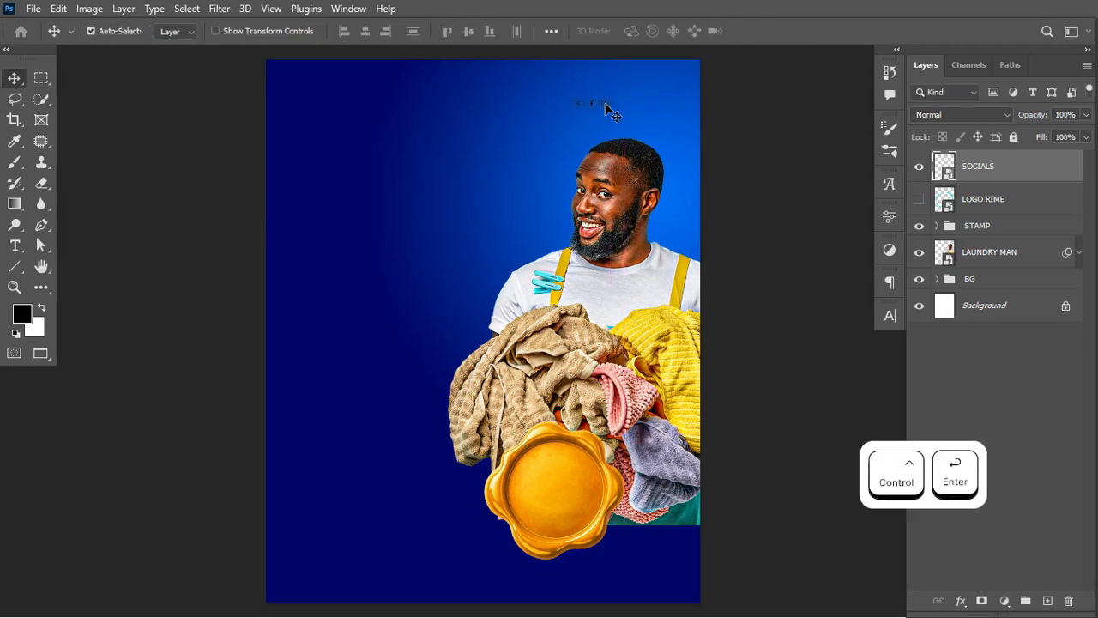
- Apply a white (ffffff) Color Overlay at 100% opacity to the SOCIALS layer and collapse its effects list
left_click(1037, 165)
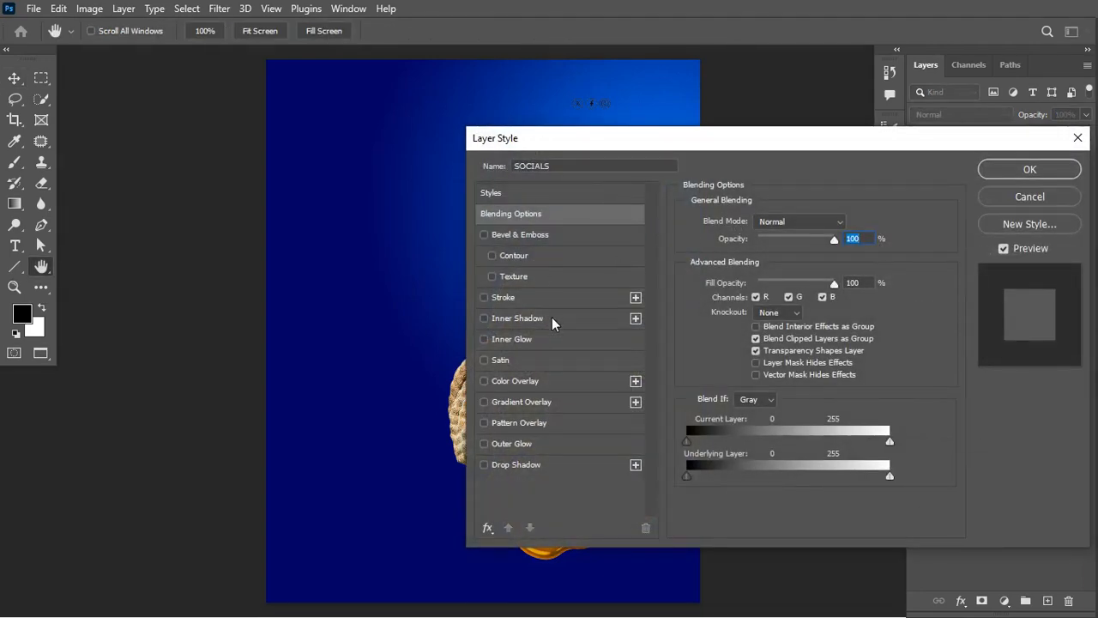
left_click(525, 383)
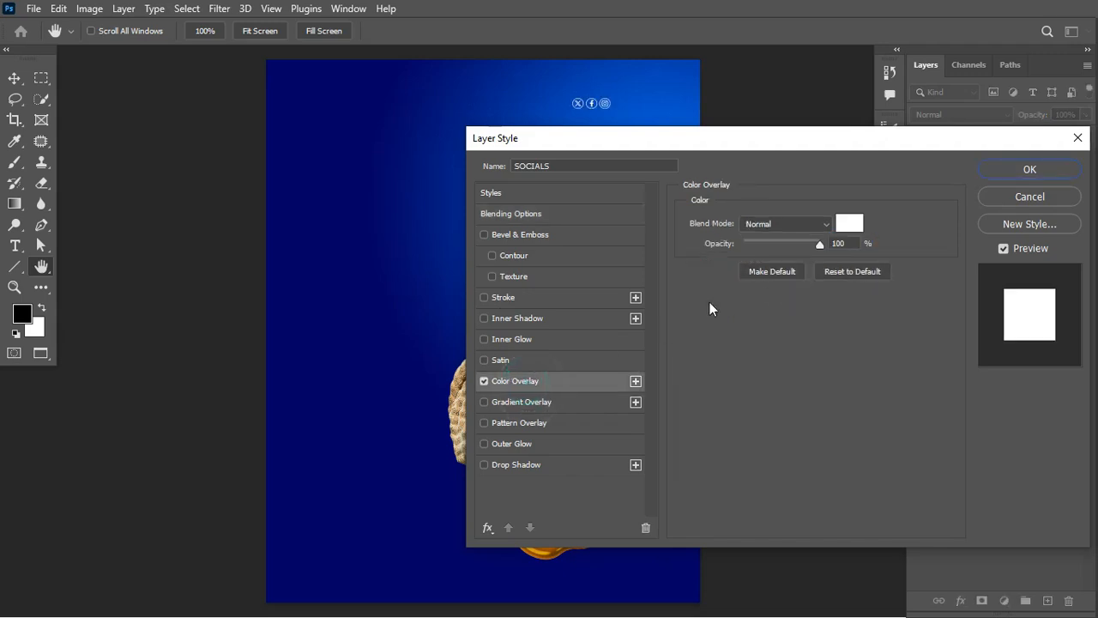
left_click(848, 225)
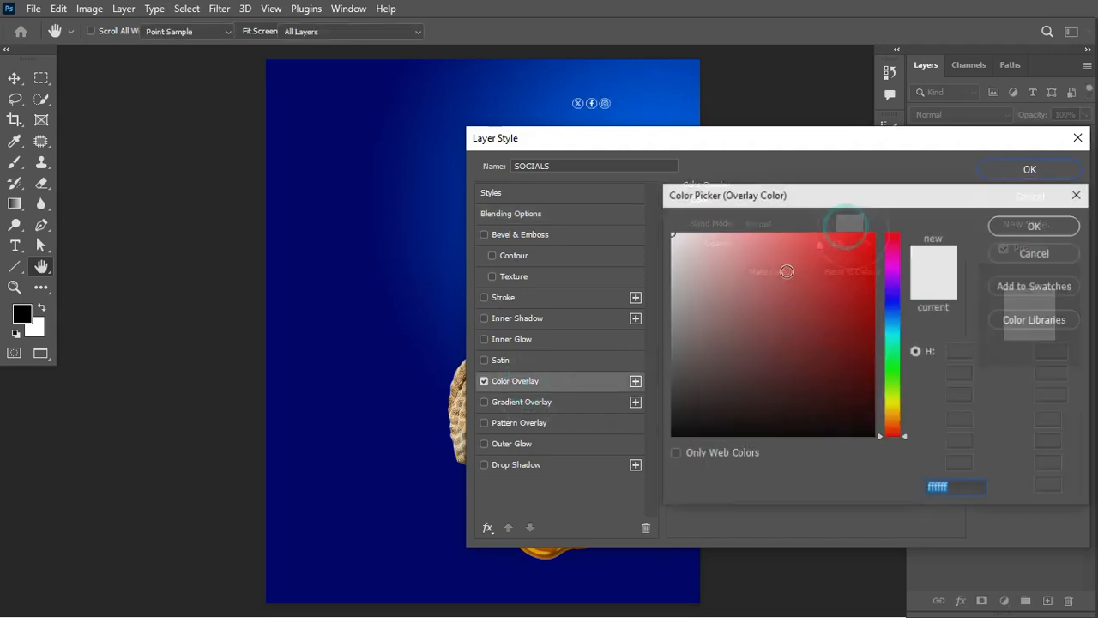
left_click(1021, 224)
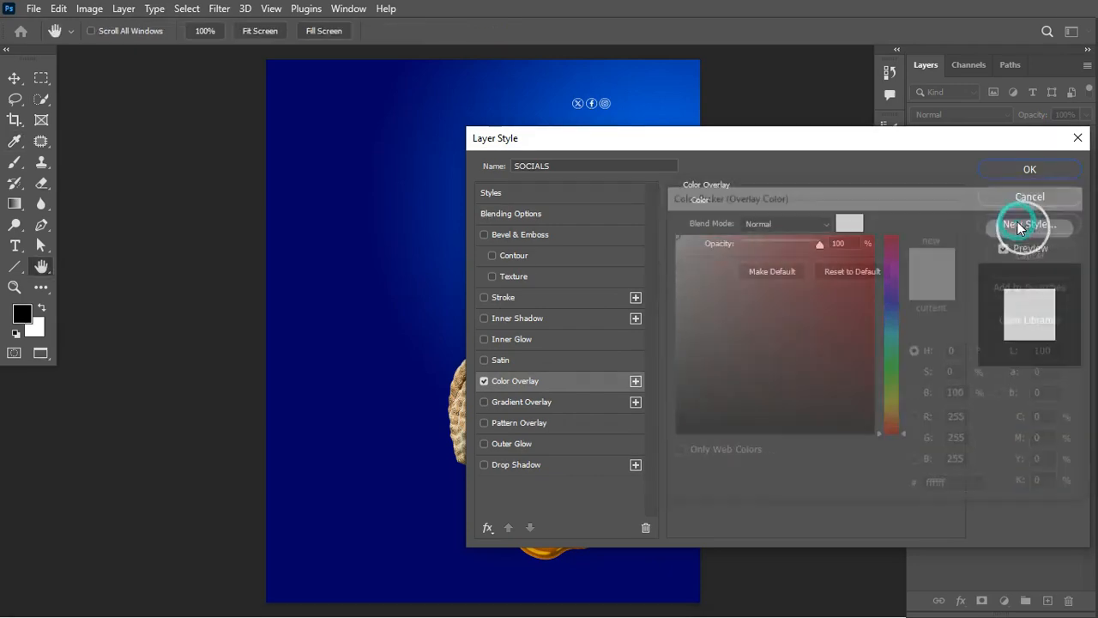
left_click(1026, 170)
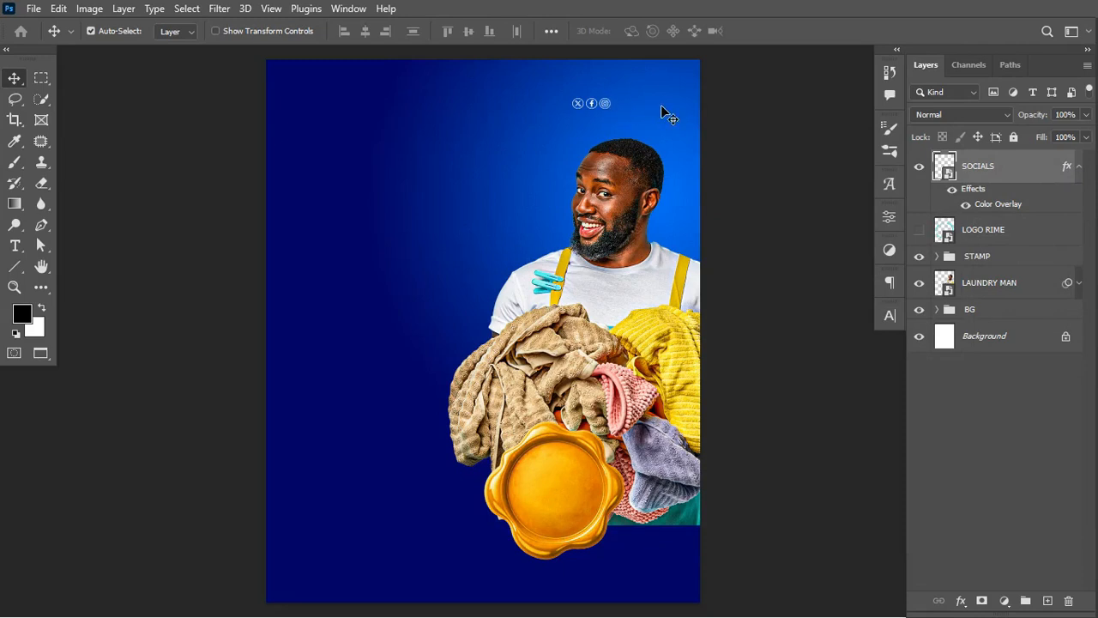
left_click(1080, 167)
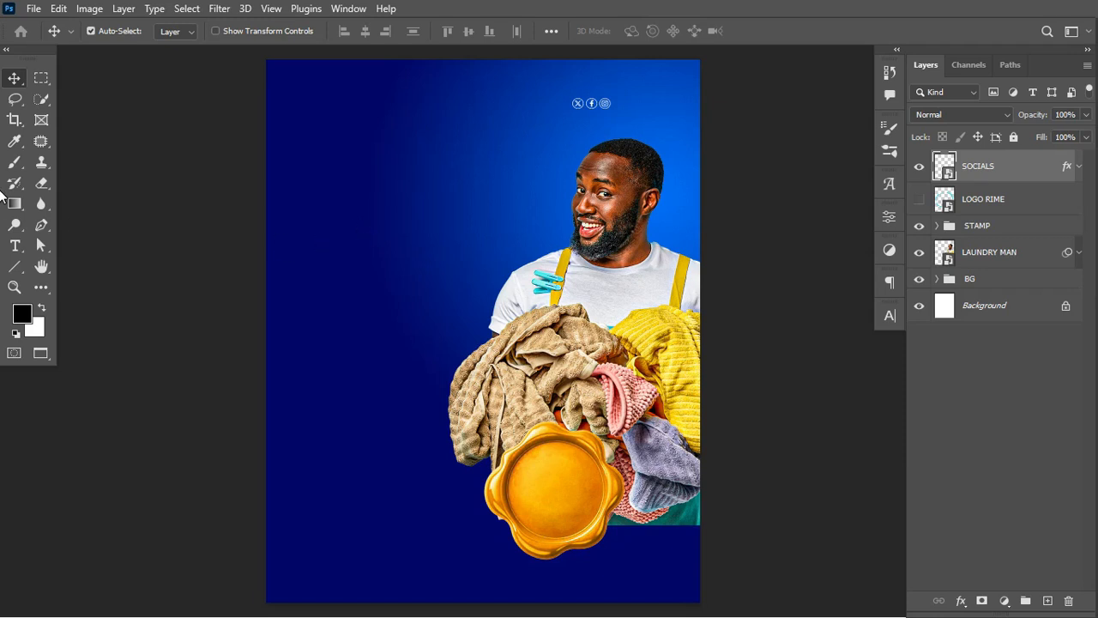
- Hide every text layer except FreshSpin Laundry Services and move that text nearer the flyer's upper-left corner
left_click(14, 246)
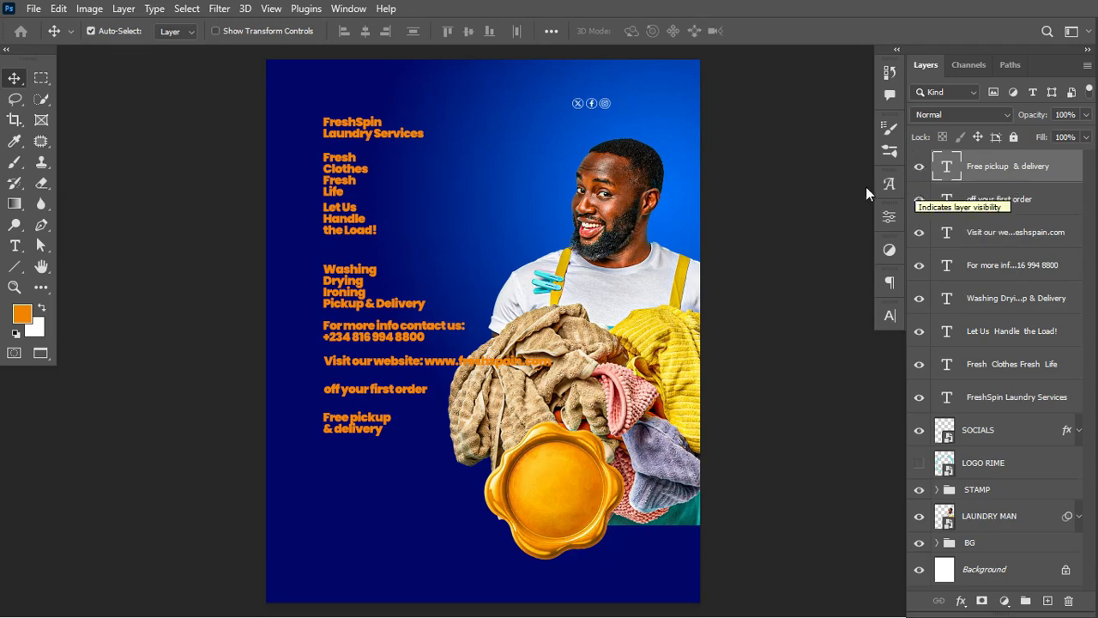
left_click_drag(924, 367, 919, 175)
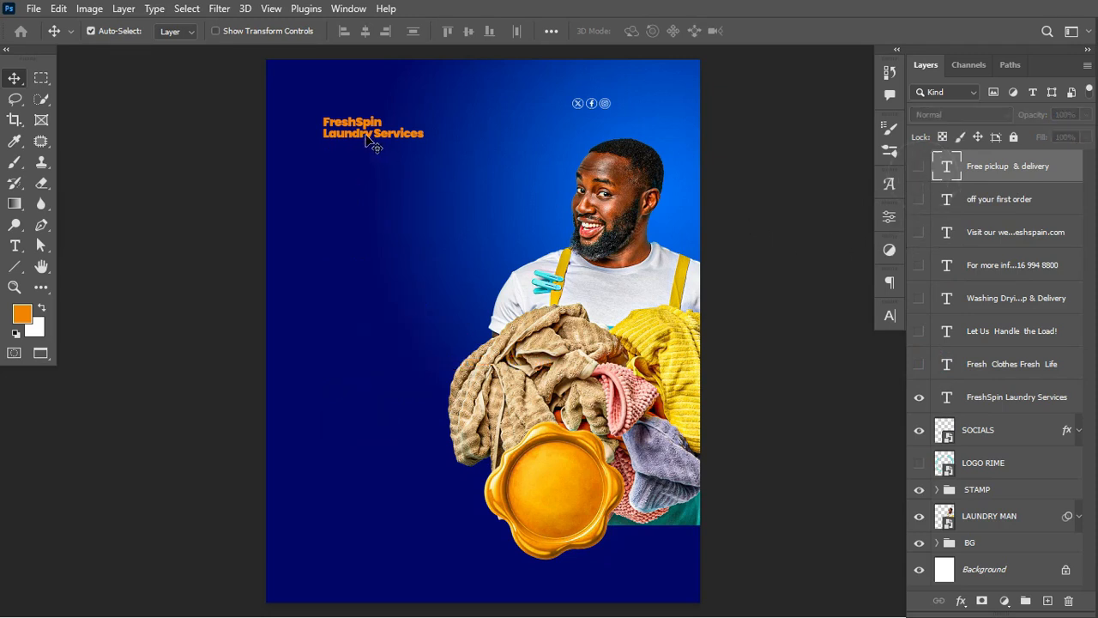
mouse_move(369, 142)
left_mouse_down()
mouse_move(353, 115)
mouse_move(373, 120)
left_mouse_up()
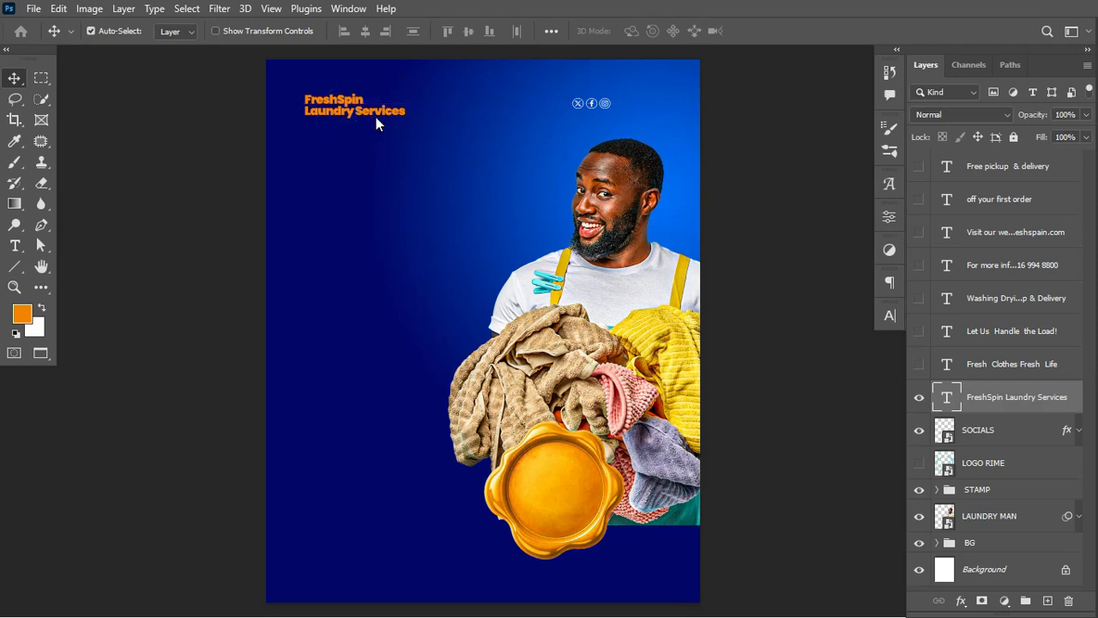
- Cut the "Laundry Services" line out of the heading text and scale the remaining "FreshSpin" up to about 4.08 pt
key("t")
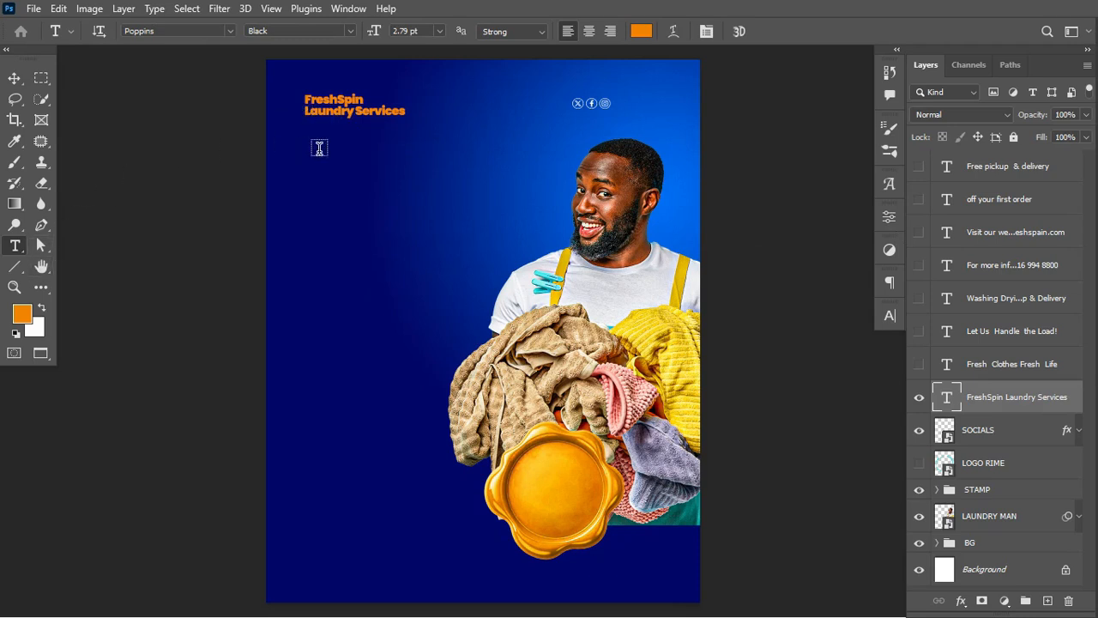
left_click_drag(304, 109, 424, 118)
key("ctrl+x")
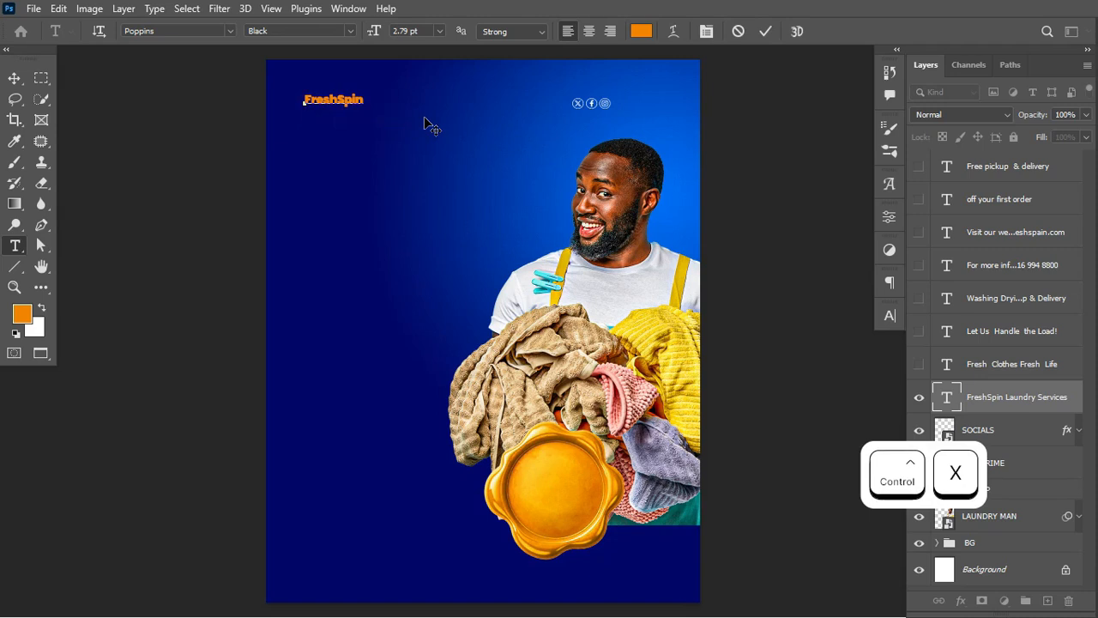
key("ctrl+Return")
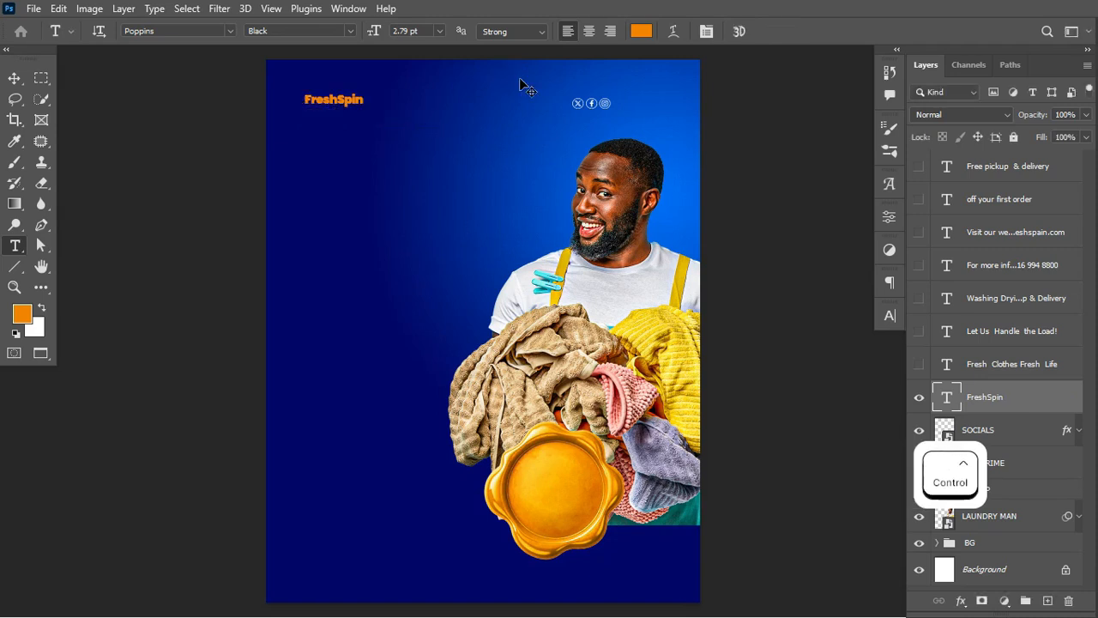
key("ctrl+t")
left_click_drag(364, 111, 390, 130)
key("ctrl+Return")
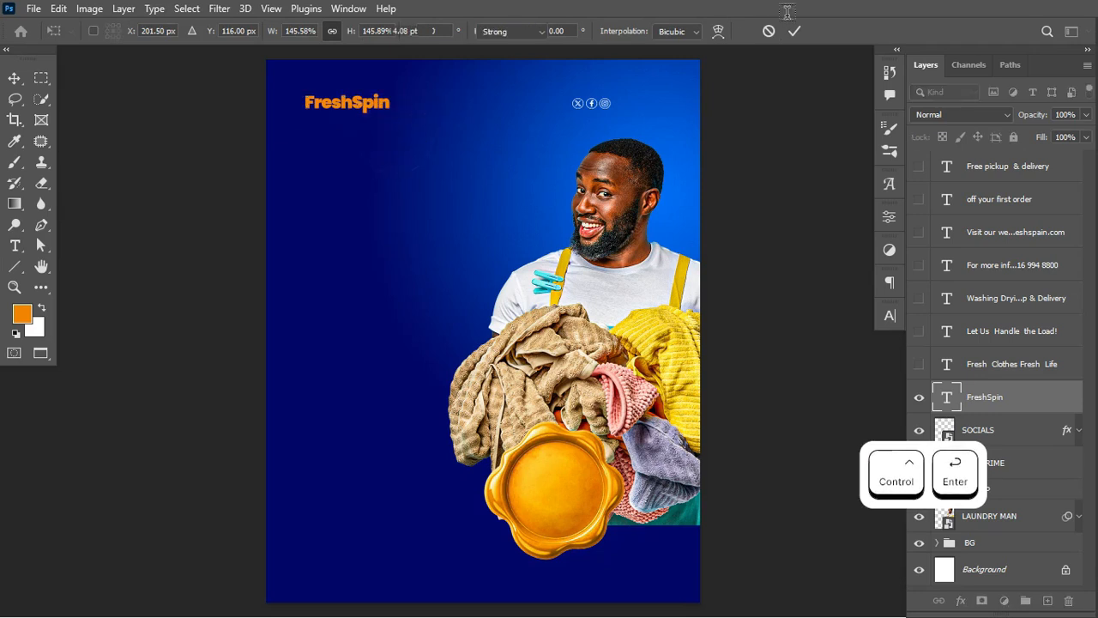
- Set the FreshSpin text colour to white, ffffff
left_click(893, 318)
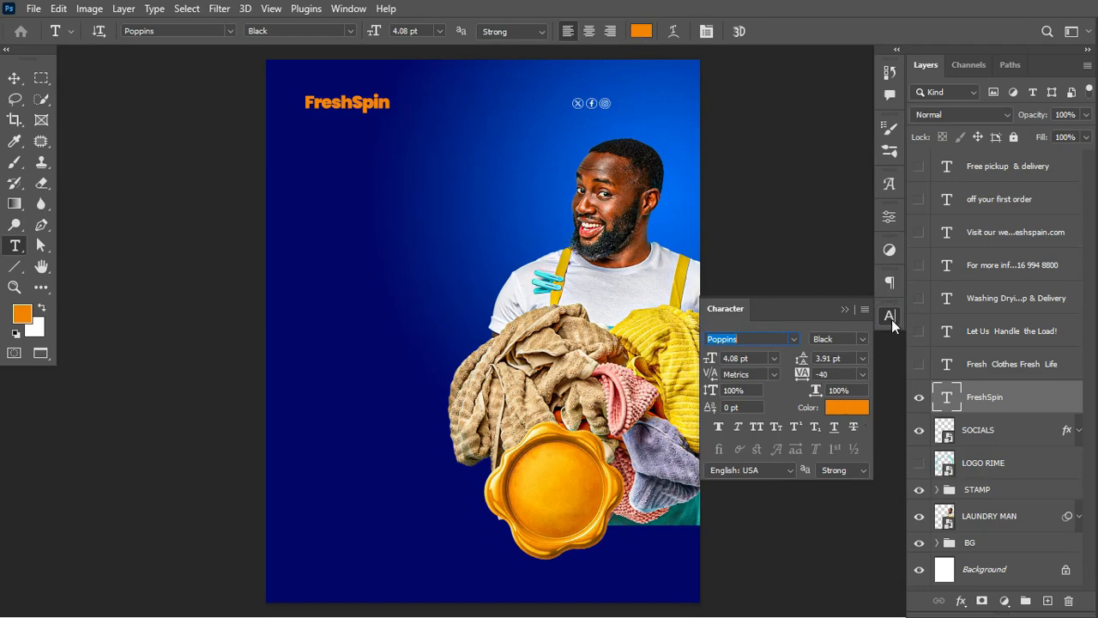
left_click(346, 8)
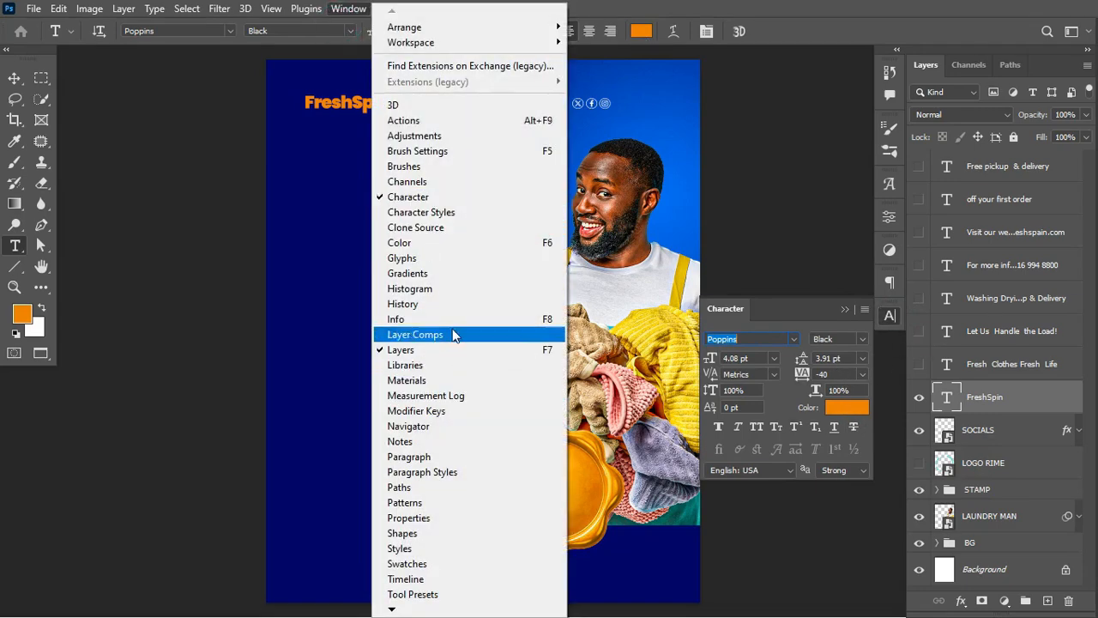
left_click(850, 408)
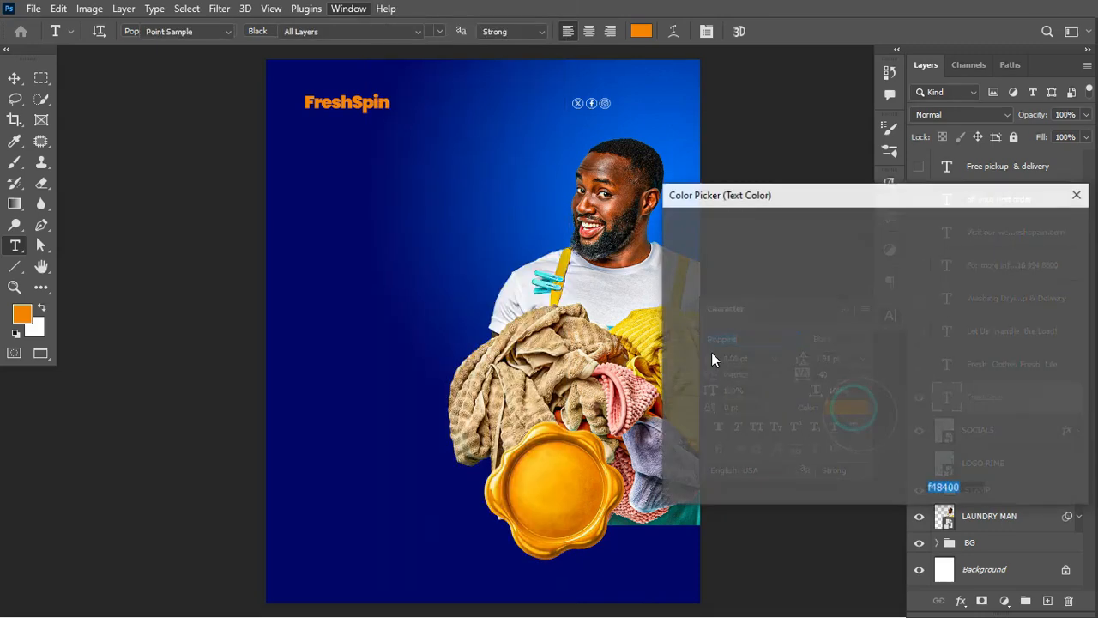
type("ffffff")
left_click(1069, 230)
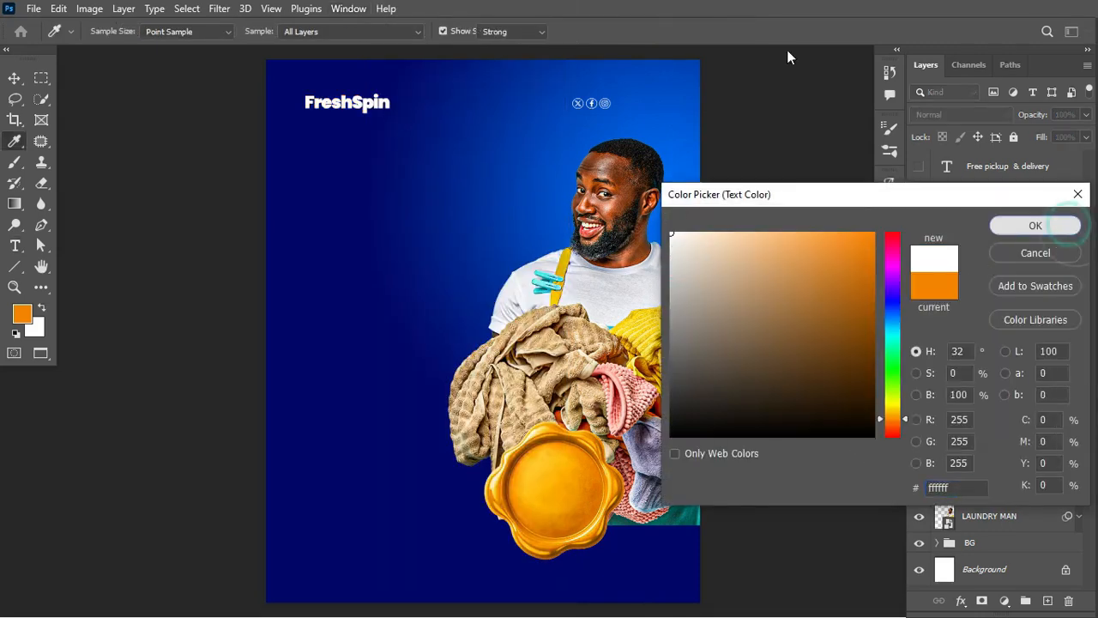
- Duplicate the FreshSpin text directly below itself and replace the copy's content with the cut orange "Laundry Services" text
left_click_drag(352, 101, 359, 132)
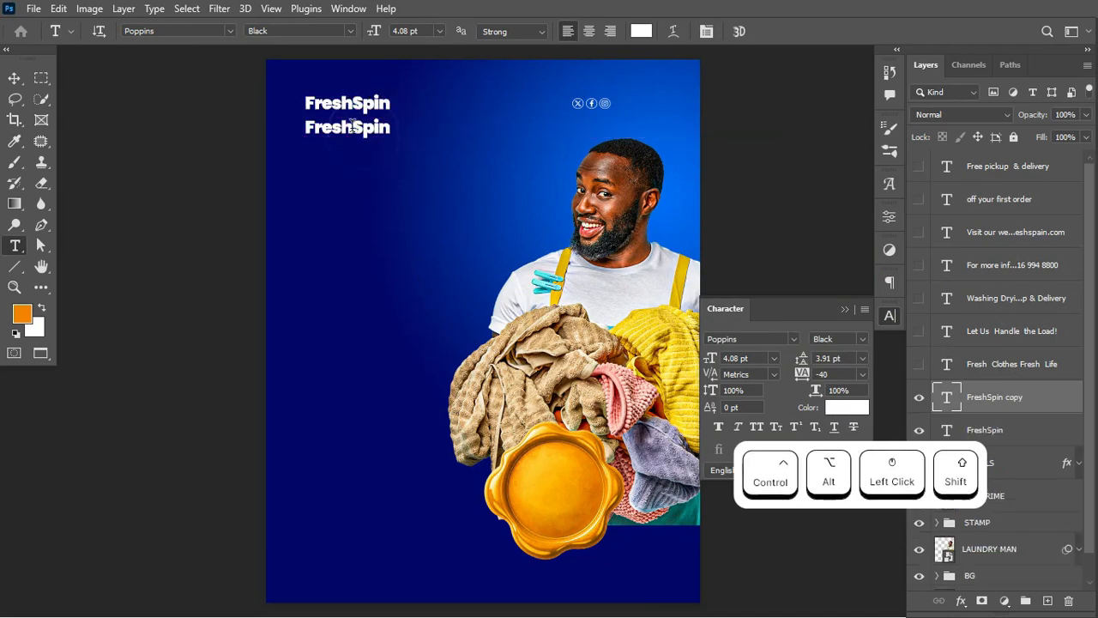
left_click(348, 129)
key("ctrl+a")
key("ctrl+v")
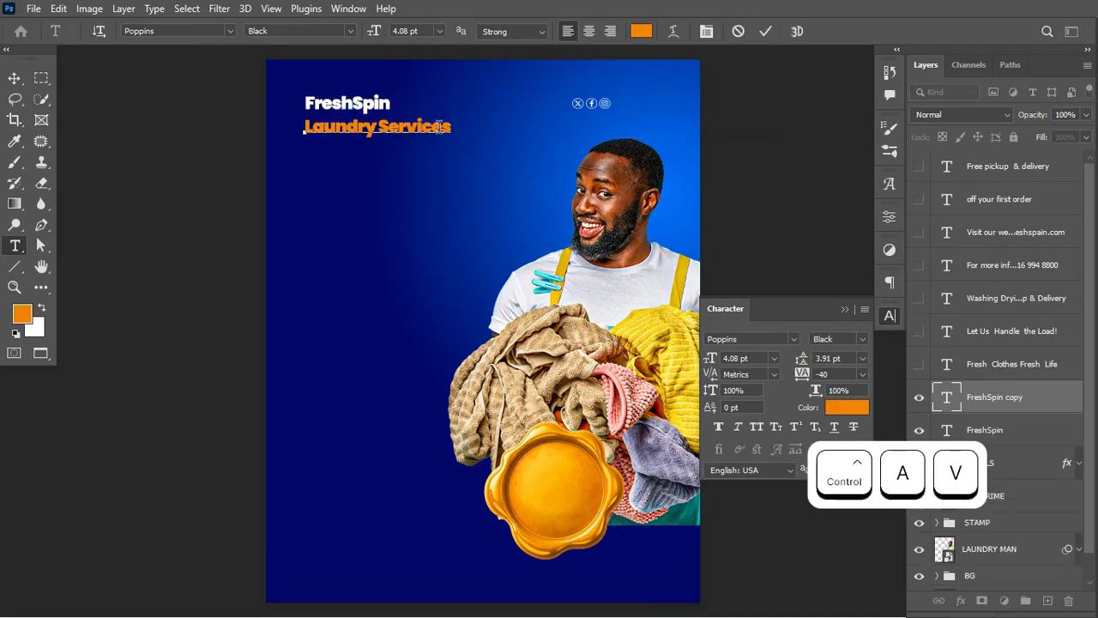
left_click(764, 32)
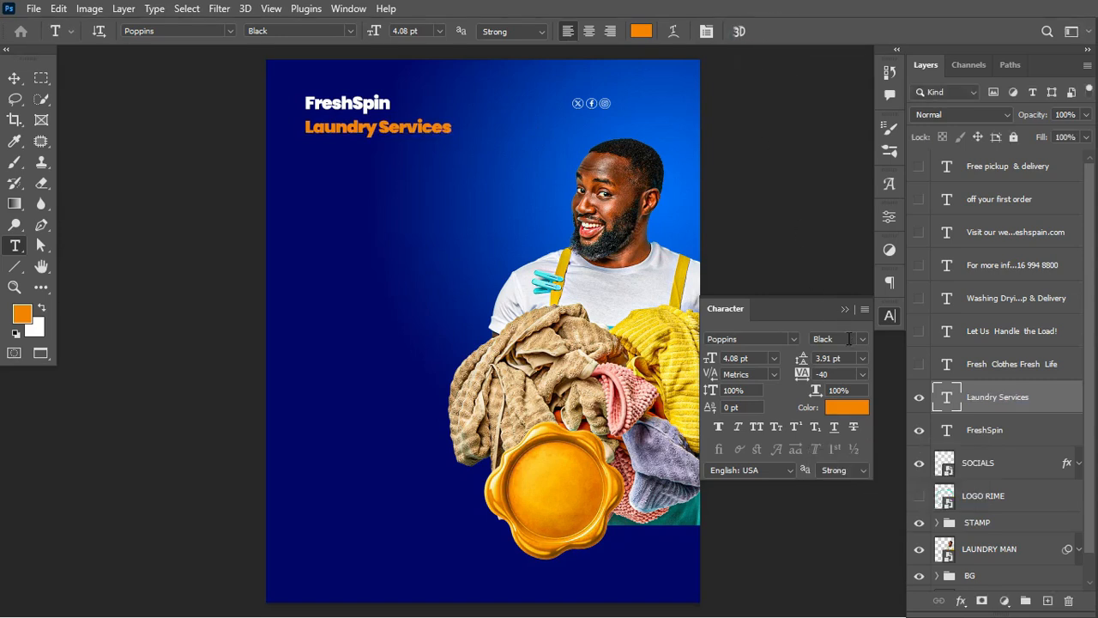
- Scale the Laundry Services text down to about 1.59 pt and nudge it up close beneath the FreshSpin heading
key("ctrl+t")
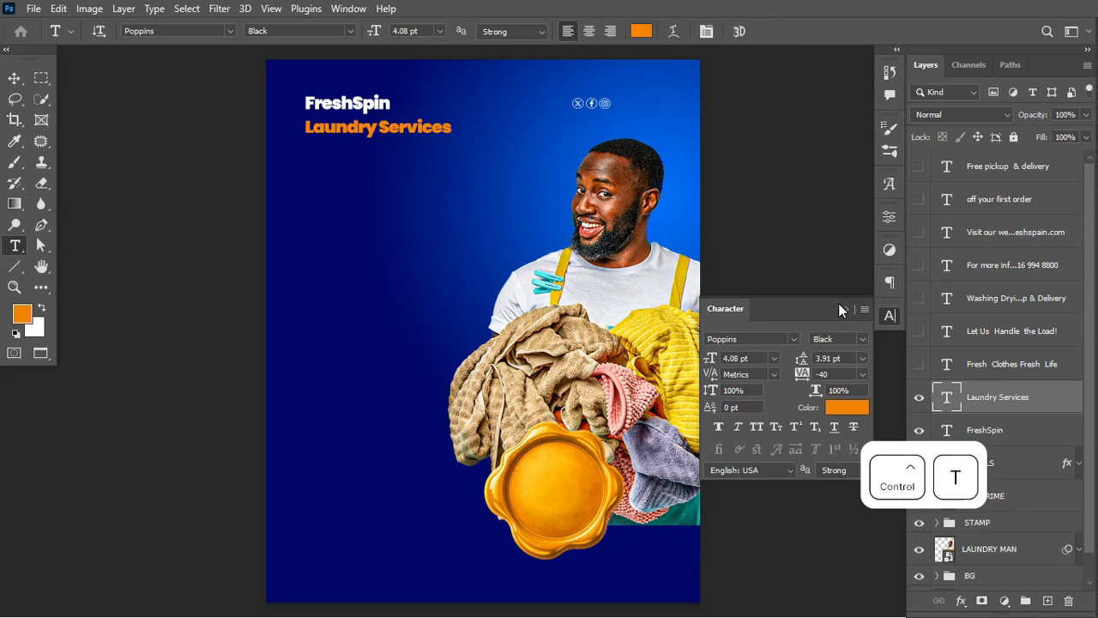
left_click_drag(451, 141, 359, 139)
key("ctrl+Return")
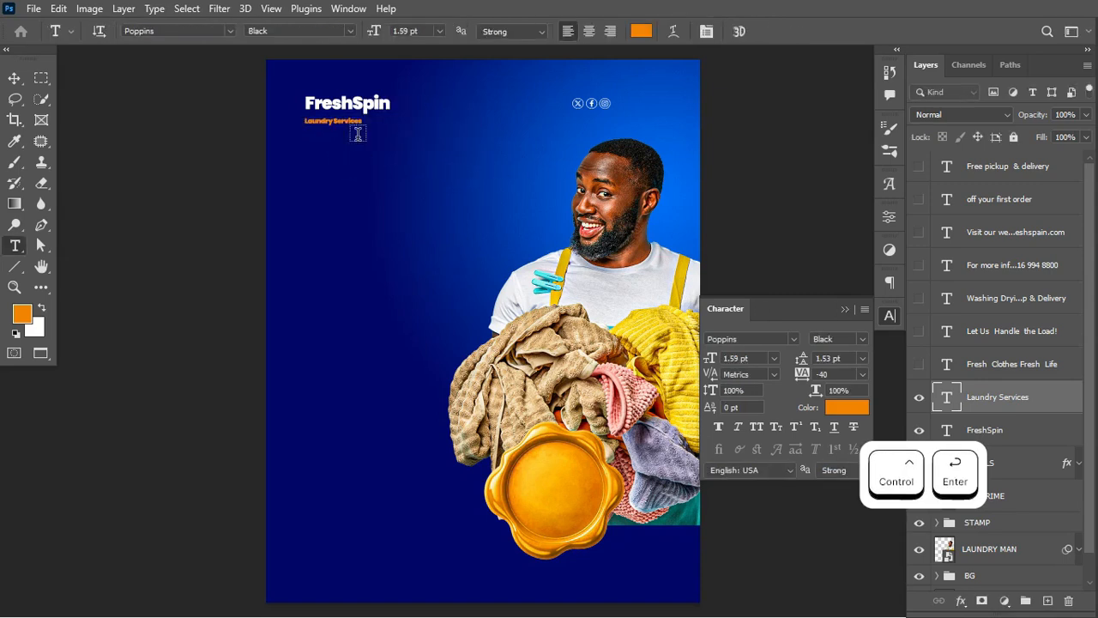
key("Up")
key("Up")
key("Up")
key("Up")
key("Up")
key("Up")
key("Up")
key("Up")
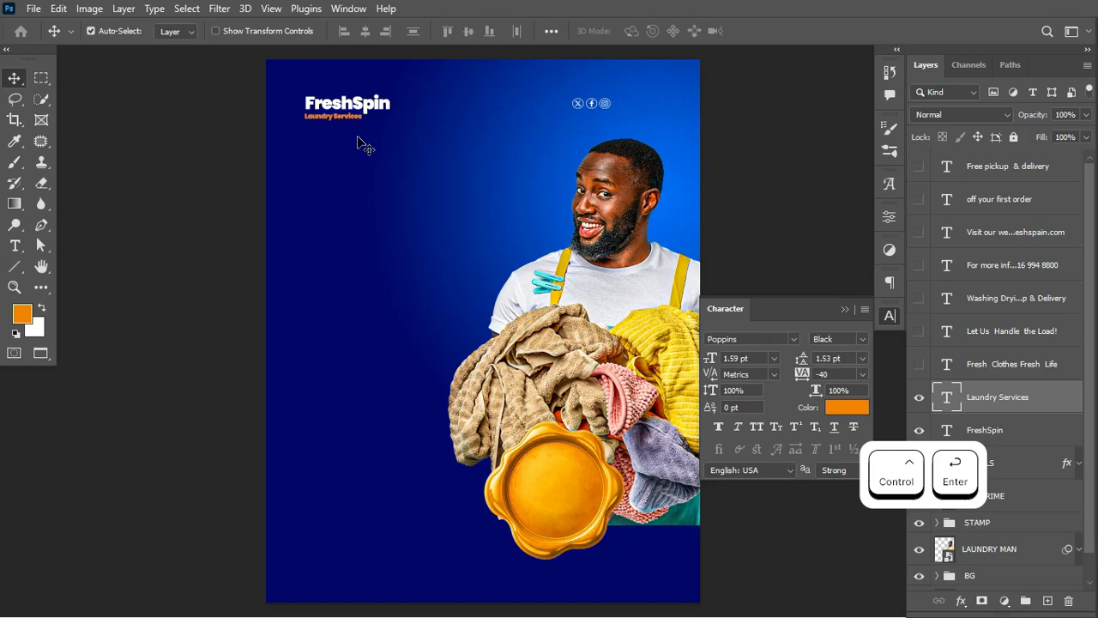
key("Up")
key("Up")
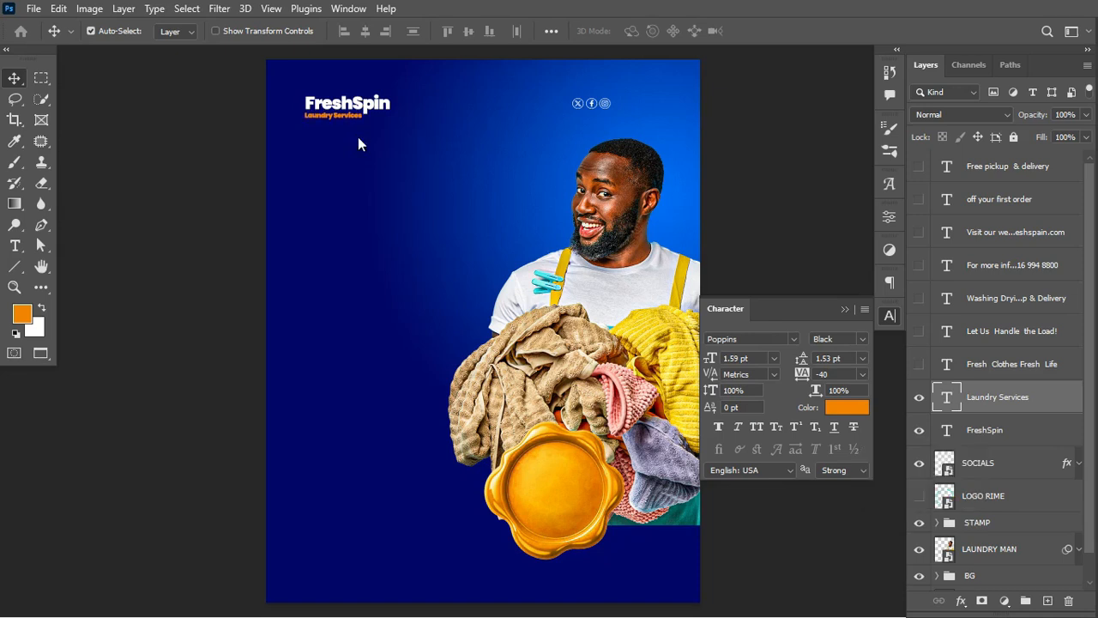
key("Right")
- Scale the Laundry Services text down slightly further, to about 1.53 pt, so it fits neatly under FreshSpin
key("ctrl+t")
key("ctrl+equal")
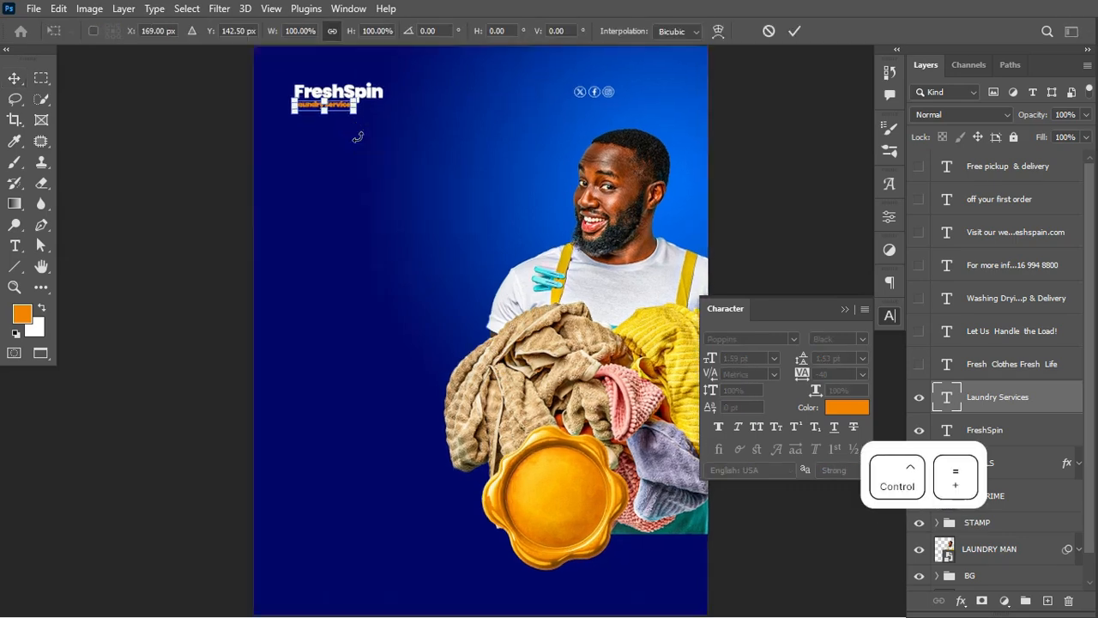
scroll(358, 138, "up", 3)
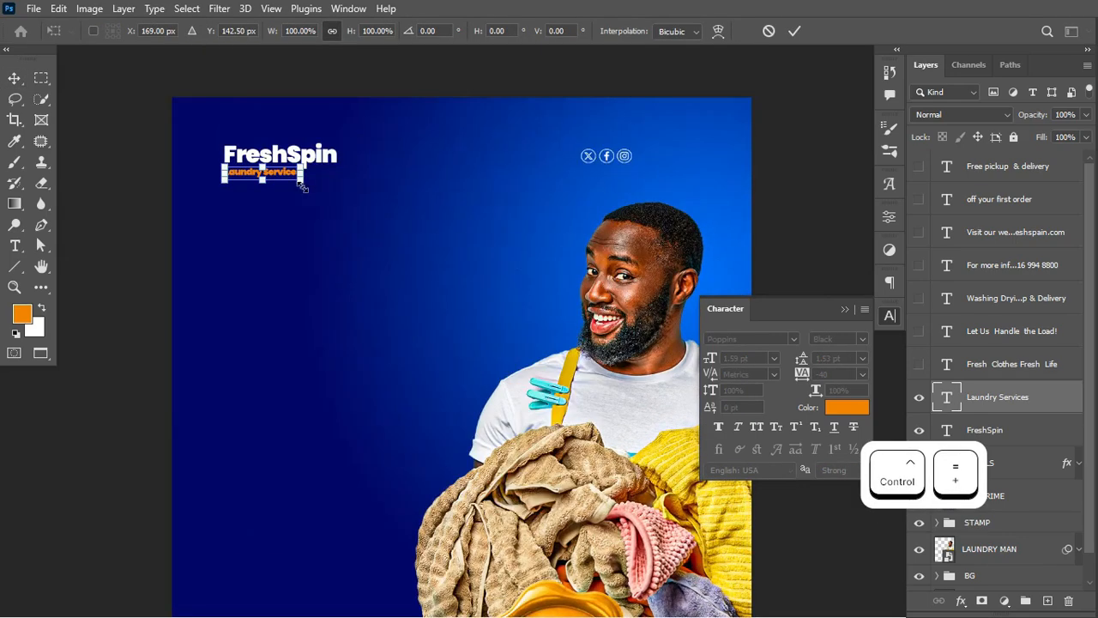
left_click_drag(302, 186, 297, 181)
key("ctrl+Return")
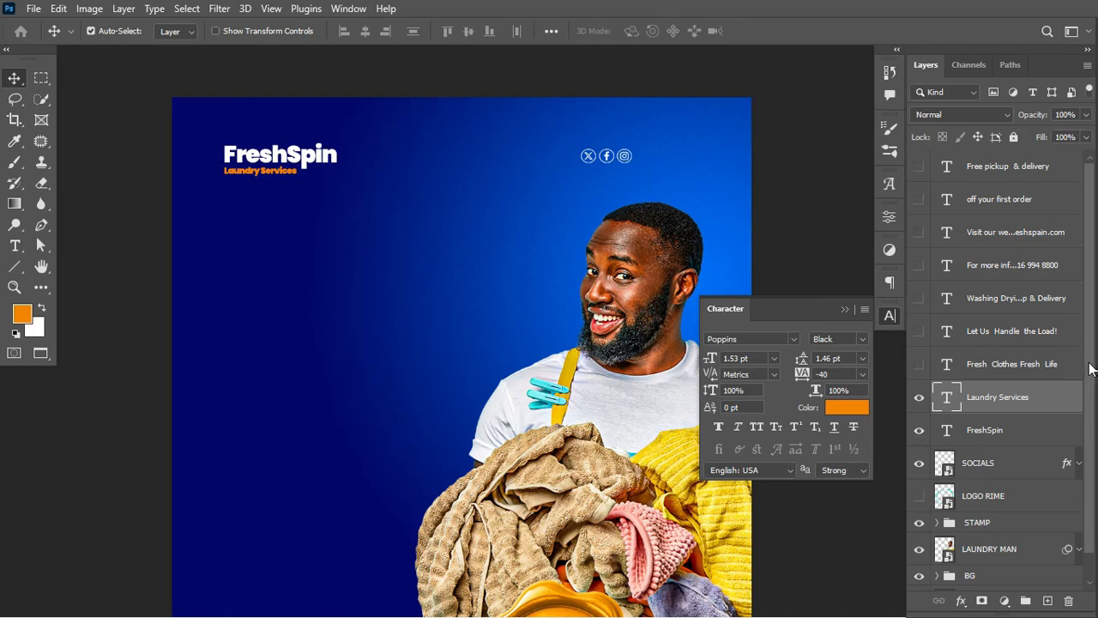
- Move the LOGO RIME layer between the Laundry Services and FreshSpin text layers and make it visible
scroll(1074, 368, "down", 1)
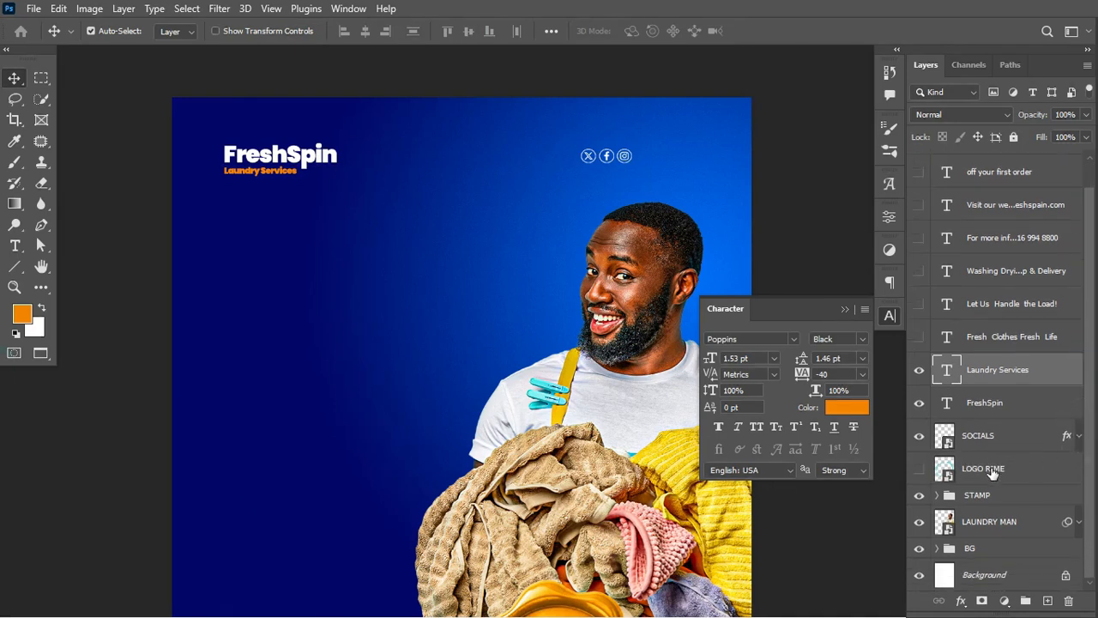
left_click_drag(993, 473, 1015, 380)
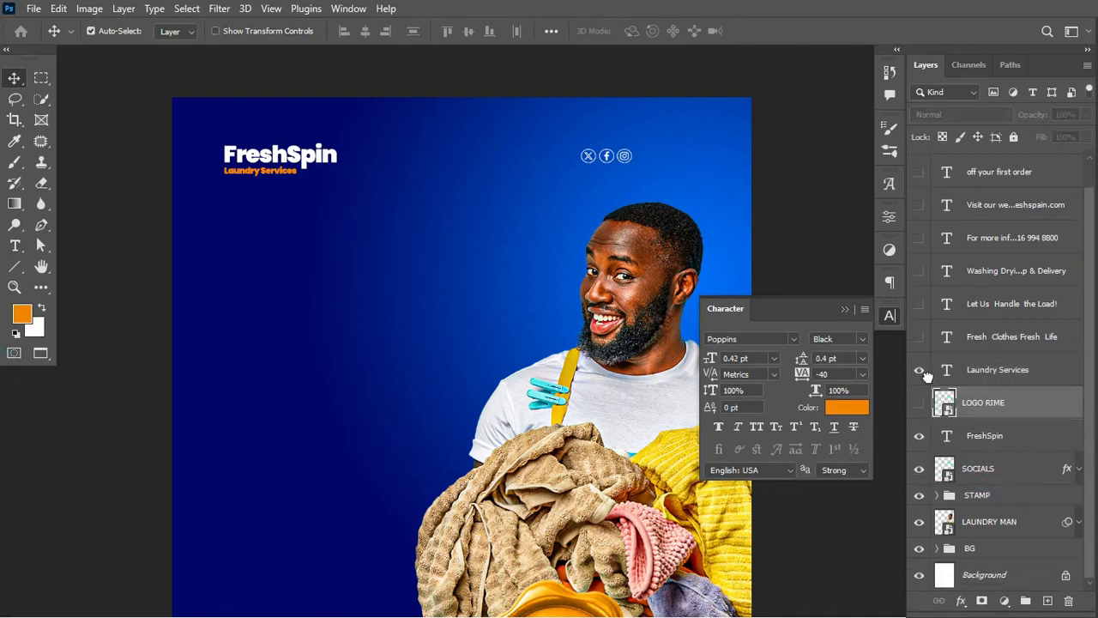
left_click(919, 402)
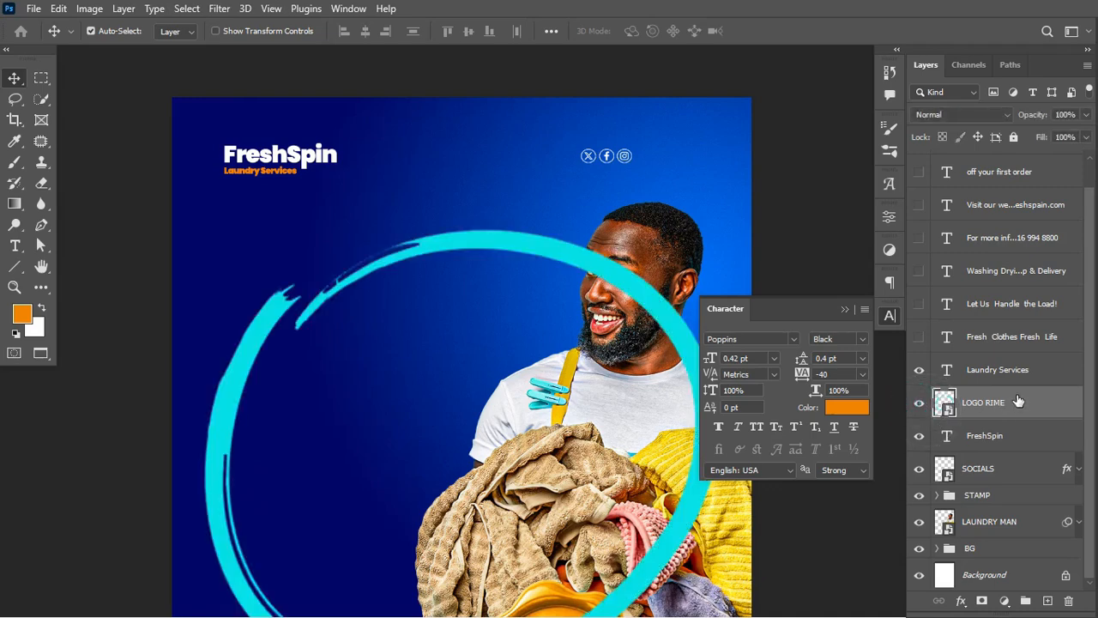
- Squash the cyan logo ring to about 33% width and 13% height and place it as an ellipse around the FreshSpin brand text
key("ctrl+t")
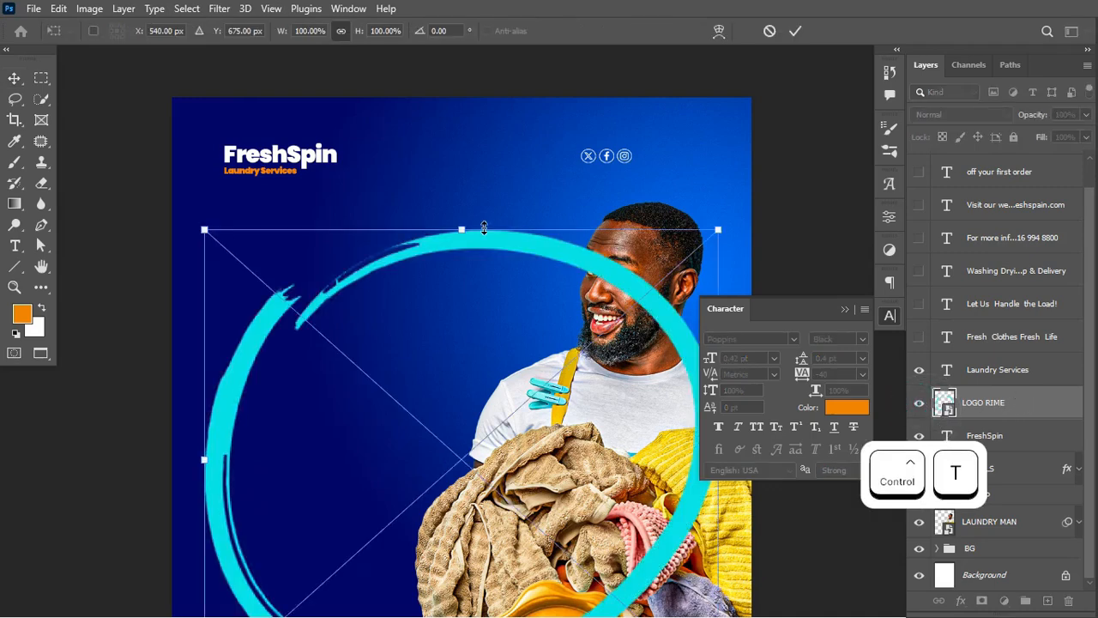
left_click_drag(463, 227, 461, 248)
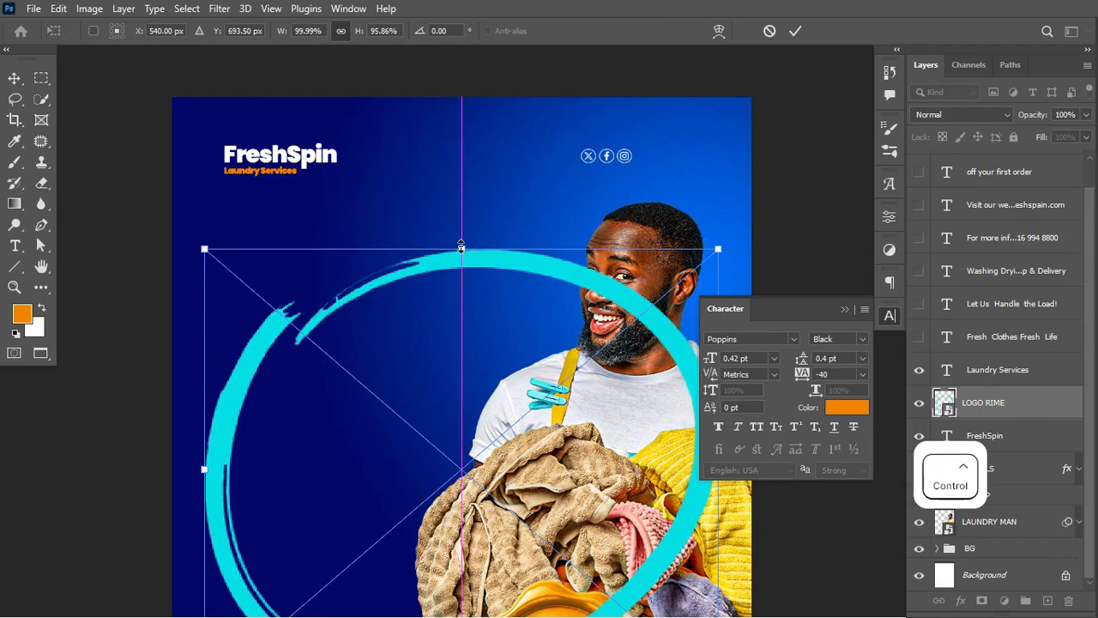
key("ctrl+z")
scroll(460, 250, "down", 1)
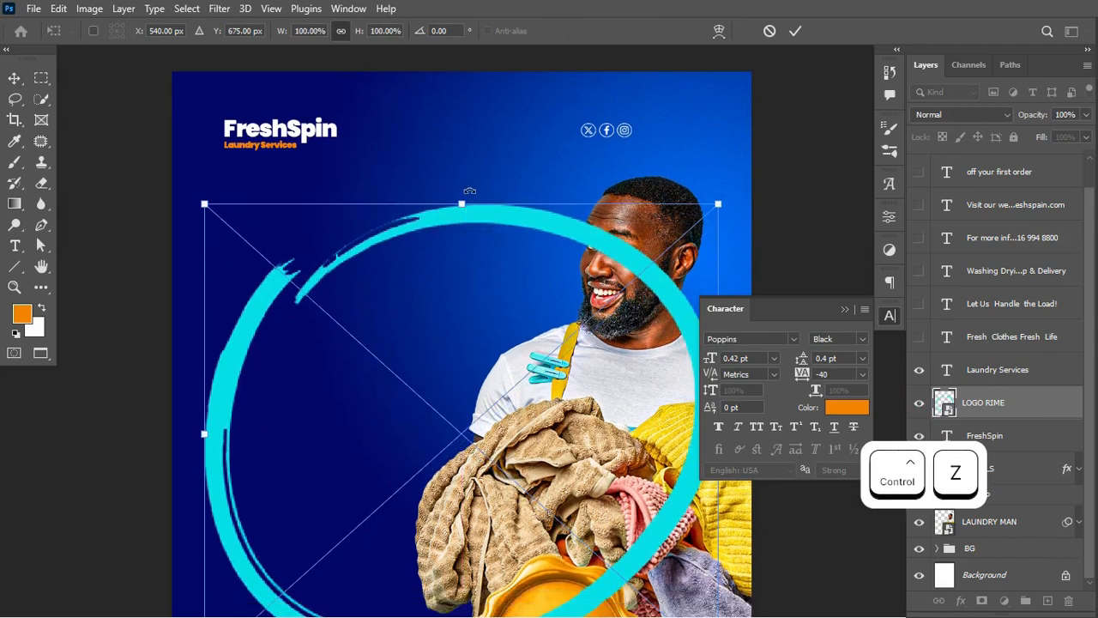
left_click_drag(459, 199, 440, 89)
left_click_drag(649, 246, 346, 188)
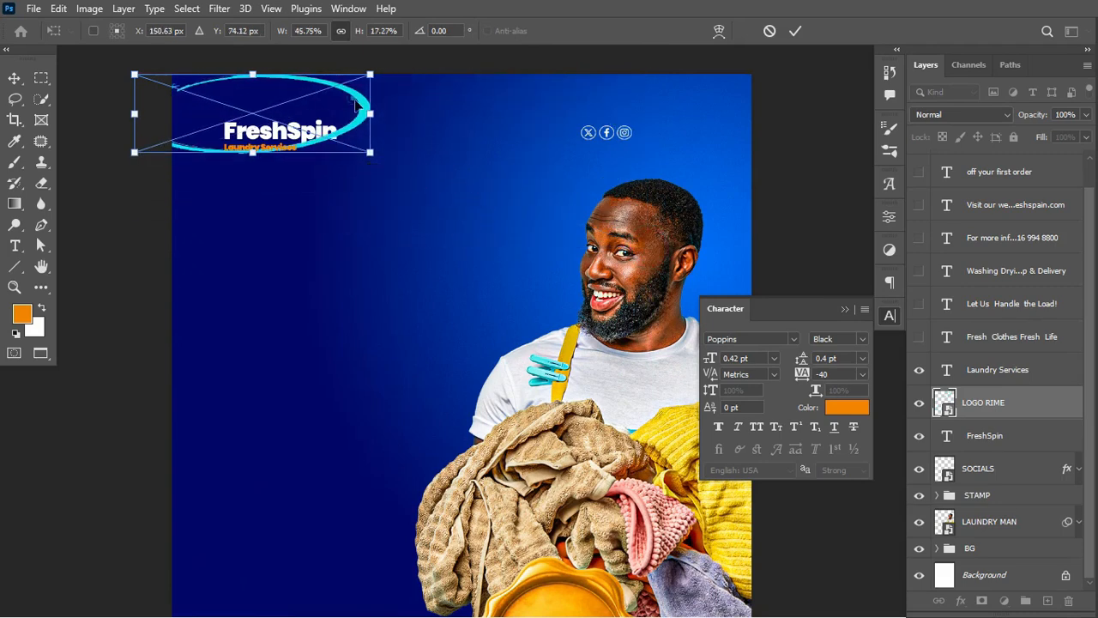
left_click_drag(356, 103, 397, 127)
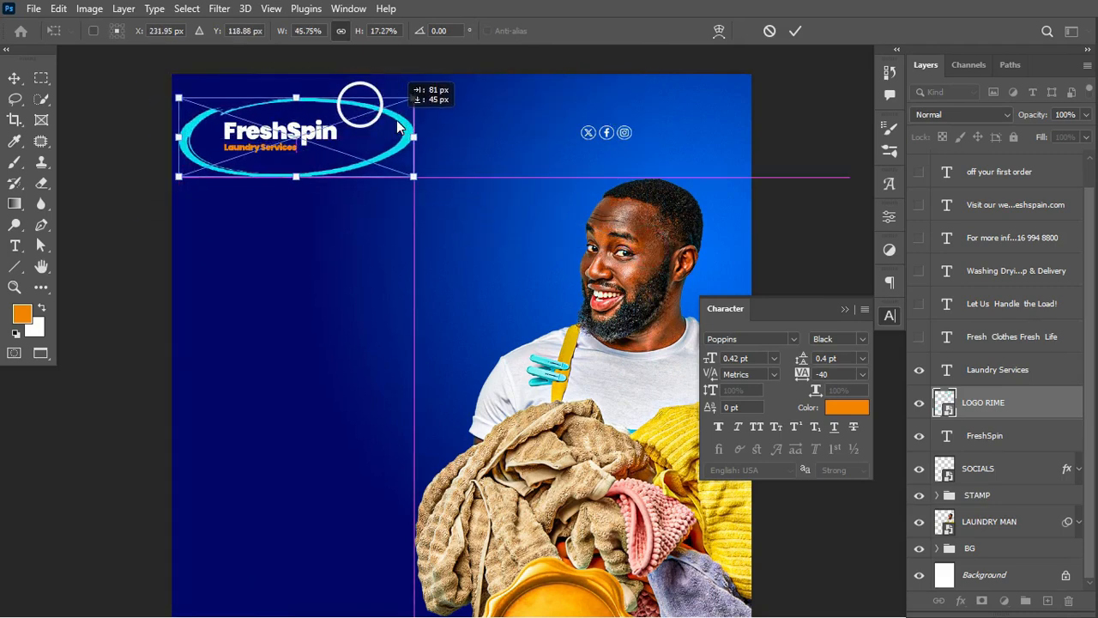
left_click_drag(415, 178, 378, 180)
left_click_drag(347, 135, 324, 150)
key("ctrl+Return")
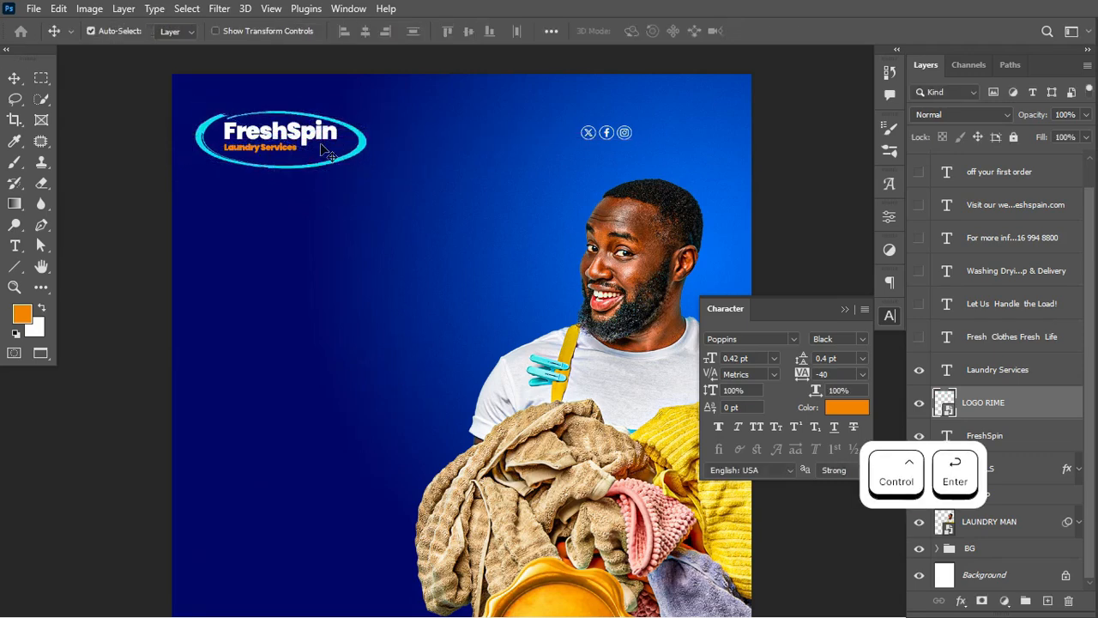
- Rotate the cyan logo ring by about 1° and nudge it up slightly around the brand text
key("ctrl+t")
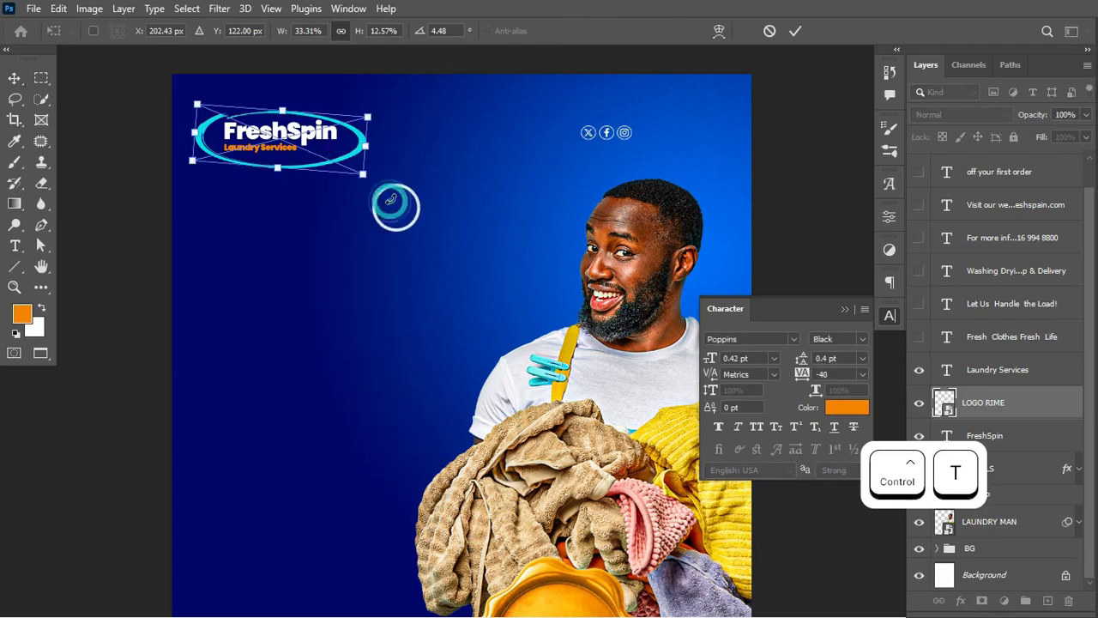
left_click_drag(397, 201, 393, 201)
left_click_drag(350, 156, 346, 153)
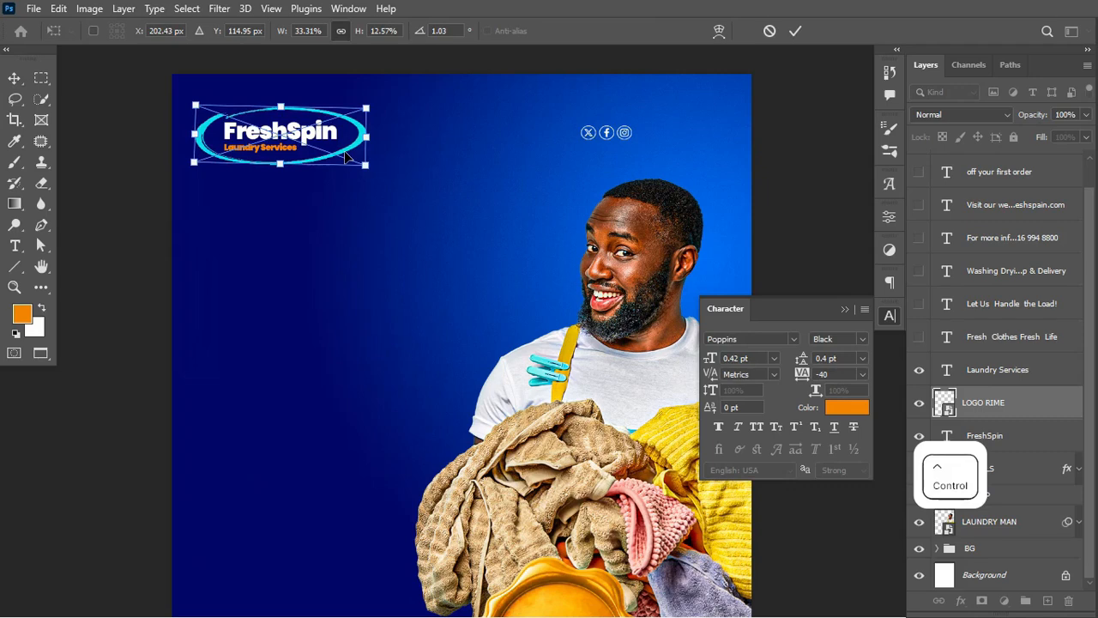
key("ctrl+Return")
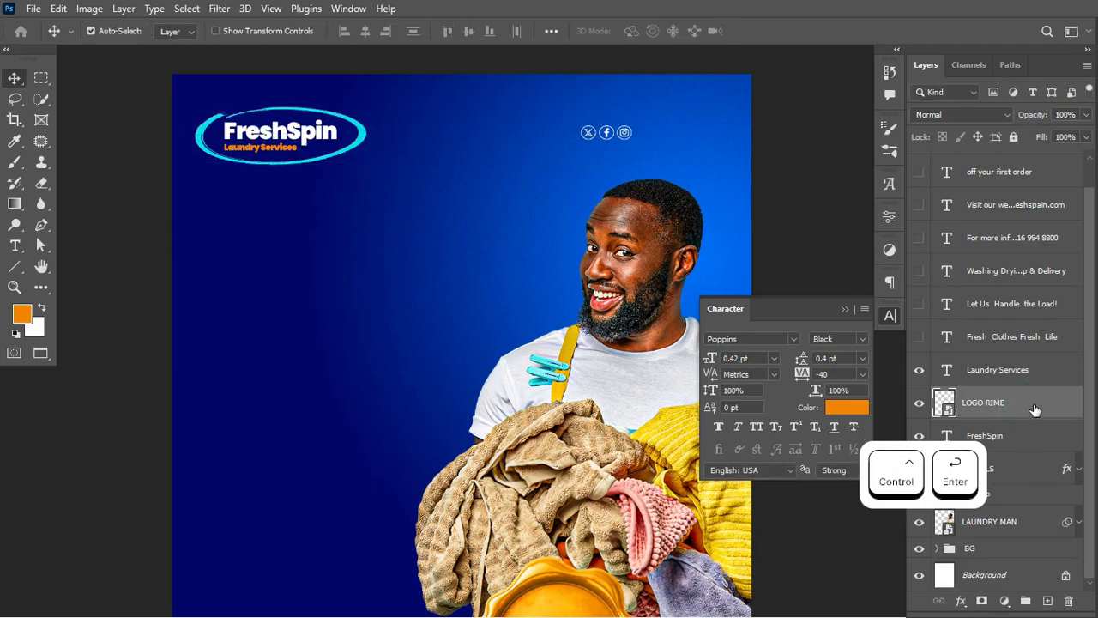
- Group the Laundry Services, LOGO RIME and FreshSpin layers and name the group BRAND NAME
left_click(1030, 470, "shift")
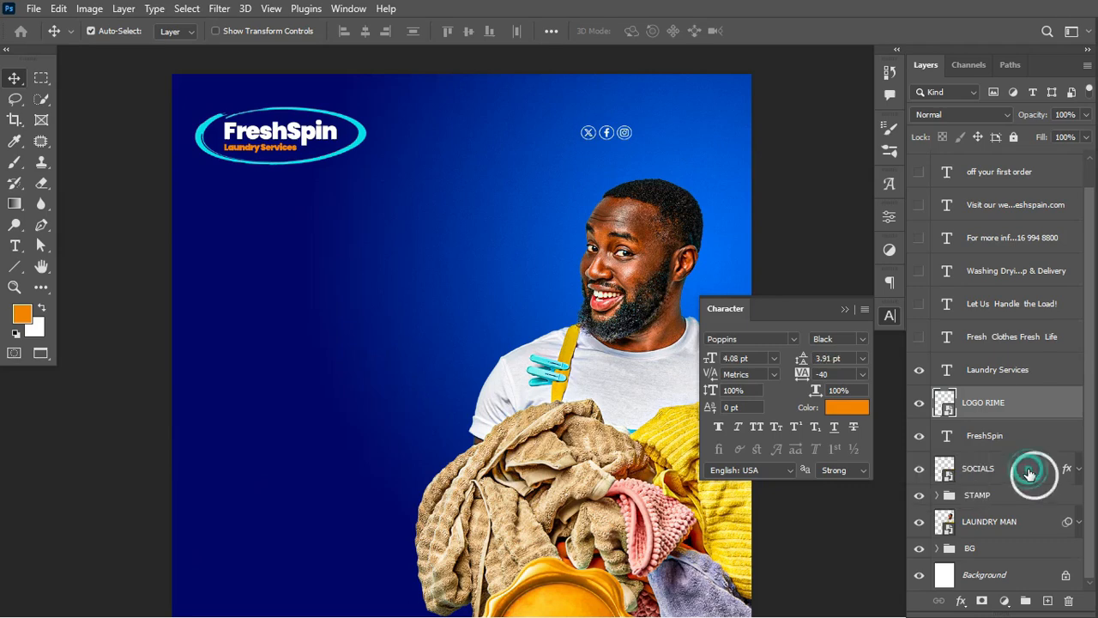
left_click(1028, 439, "shift")
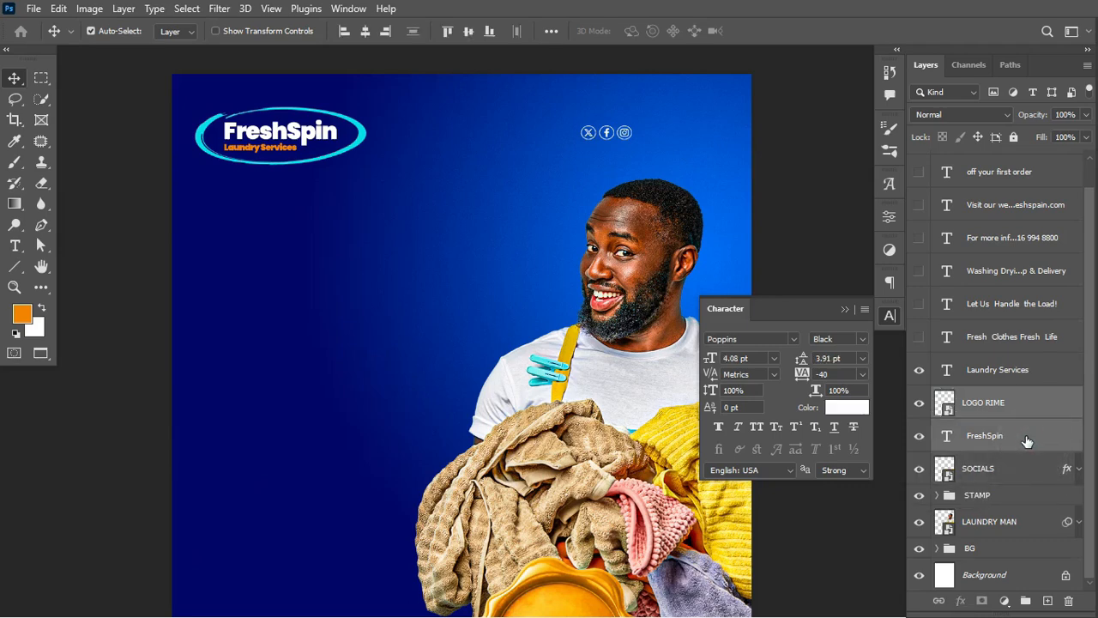
key("ctrl")
left_click(1013, 370, "ctrl")
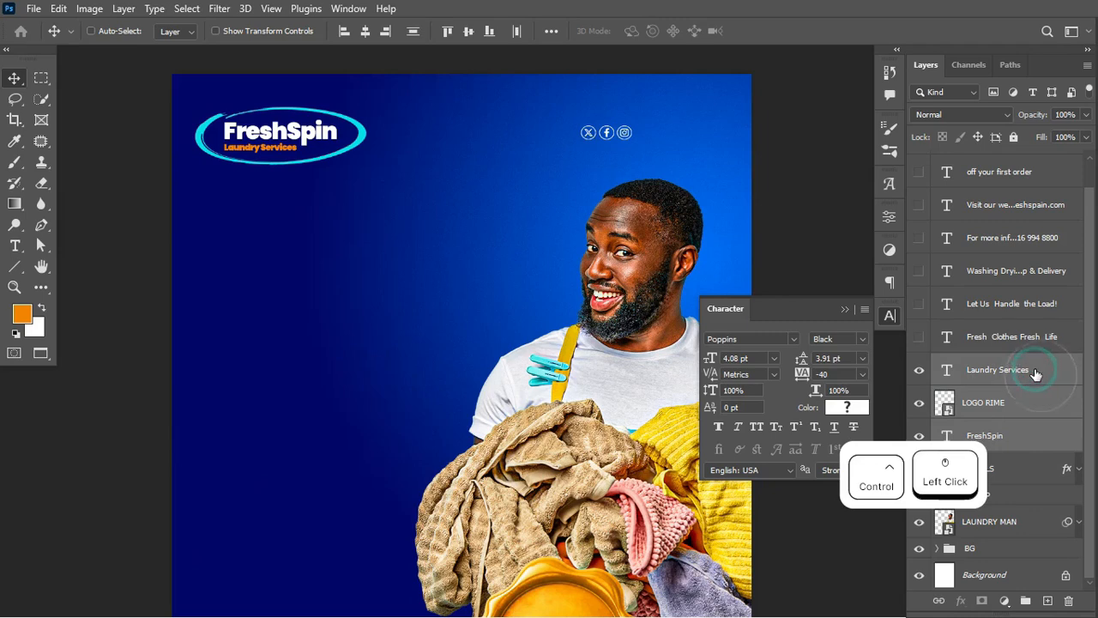
key("ctrl+g")
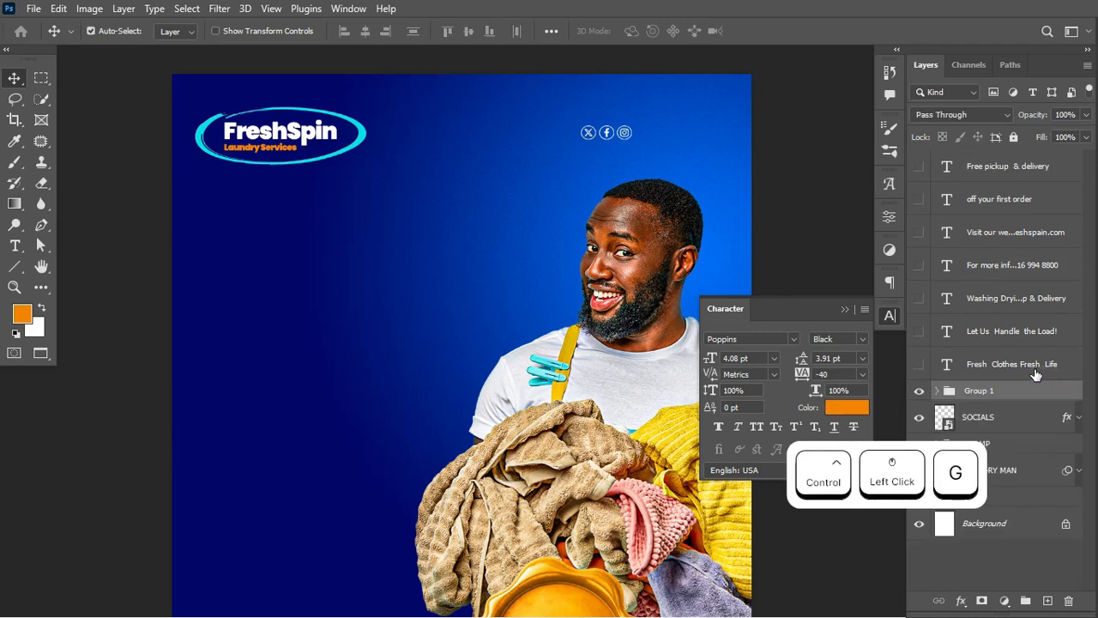
left_click(920, 393)
left_click(919, 392)
double_click(980, 391)
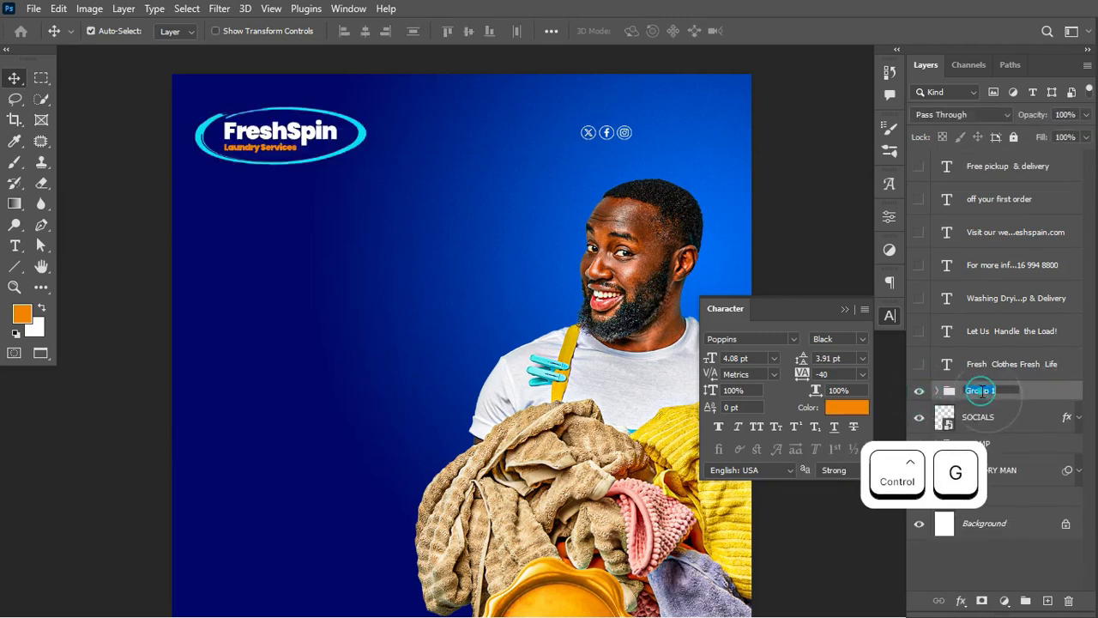
type("BRAND NAME")
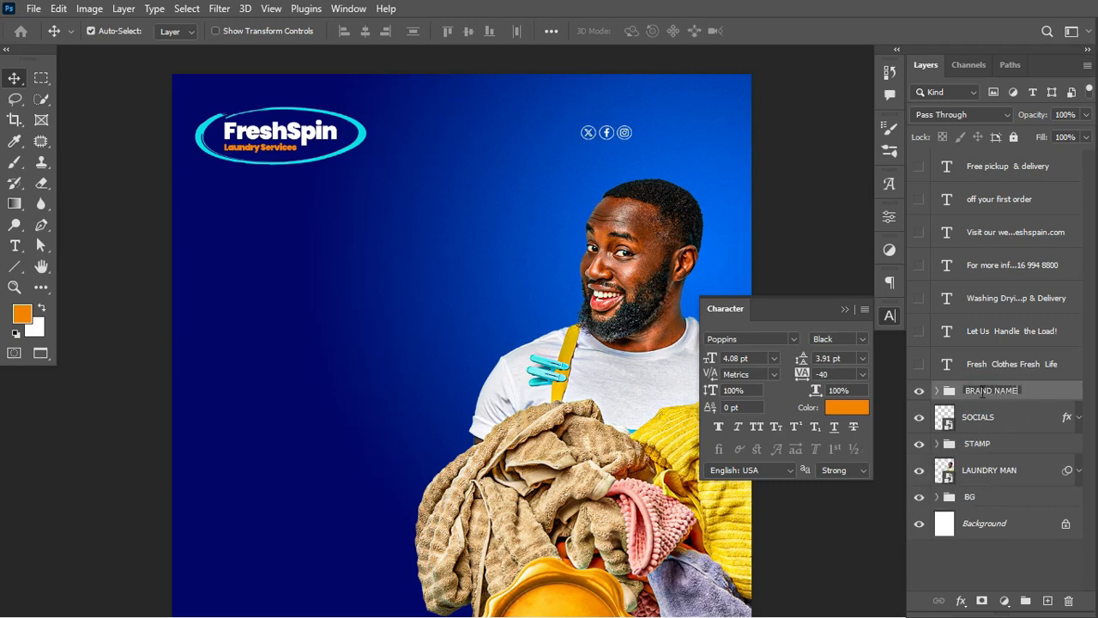
key("Return")
- Move the BRAND NAME group slightly right and down within the flyer's upper-left corner
key("ctrl+t")
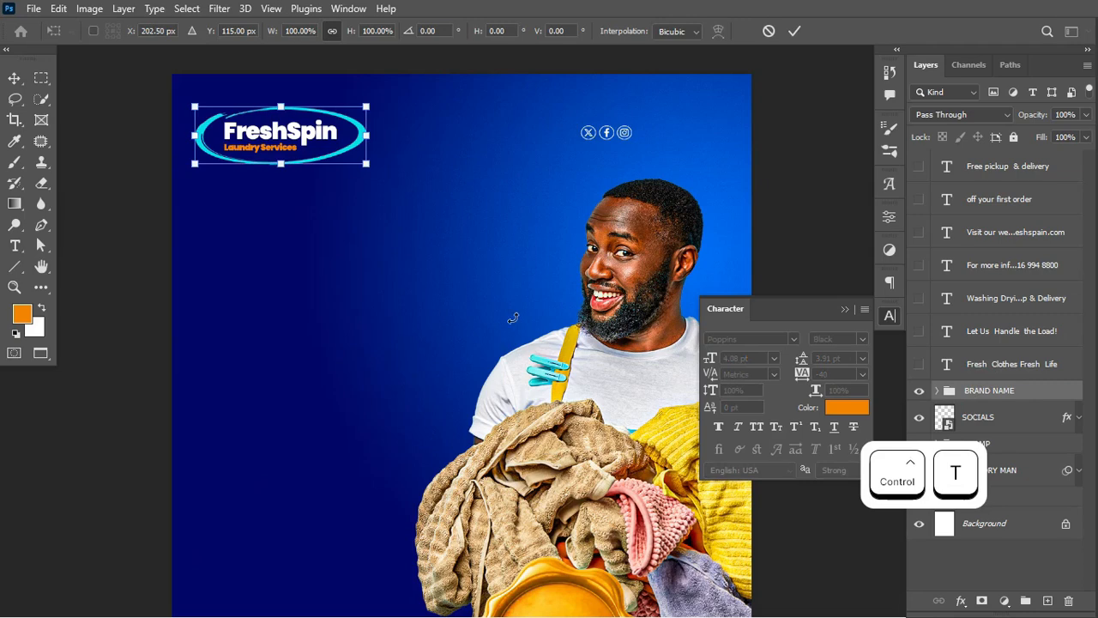
left_click_drag(300, 134, 320, 139)
key("ctrl+Return")
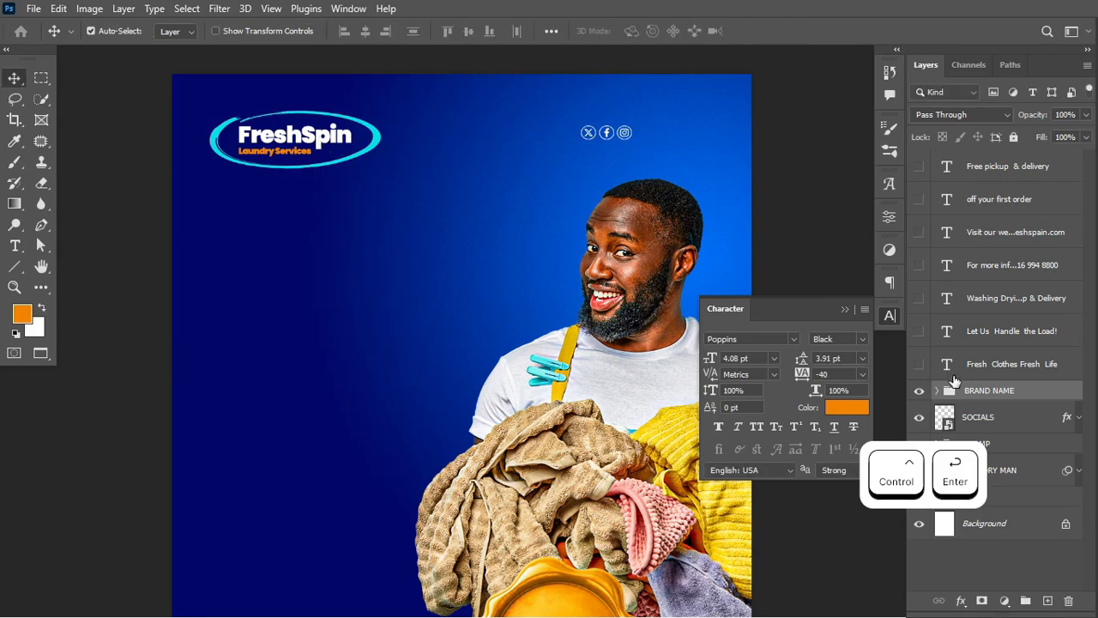
- Show the Fresh Clothes Fresh Life headline and scale it up to about 9.86 pt beneath the brand logo
left_click(919, 364)
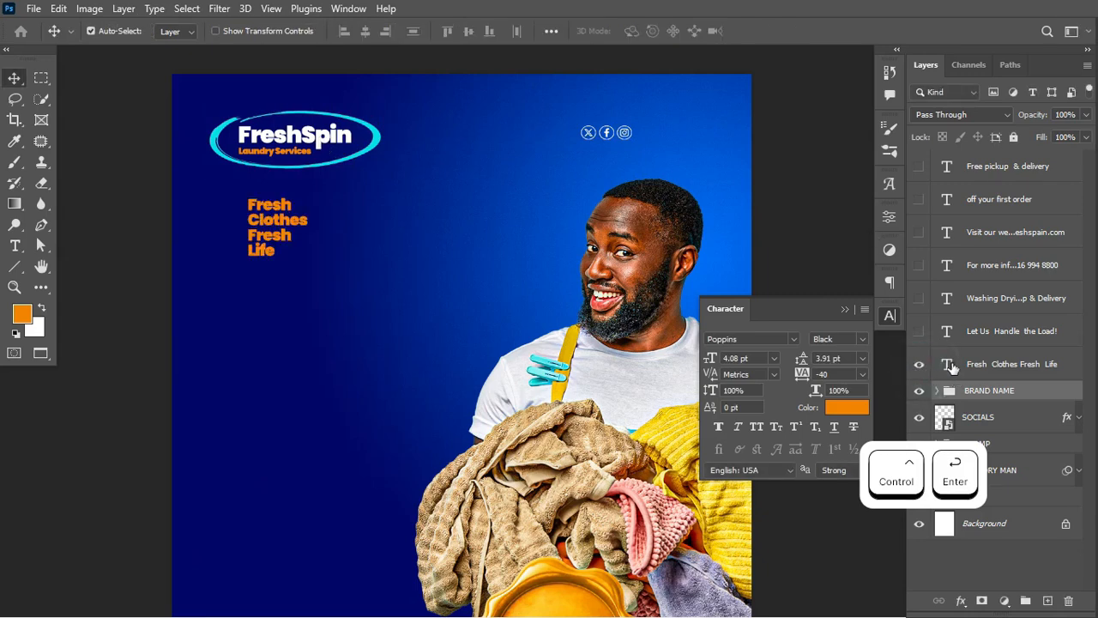
left_click(1004, 364)
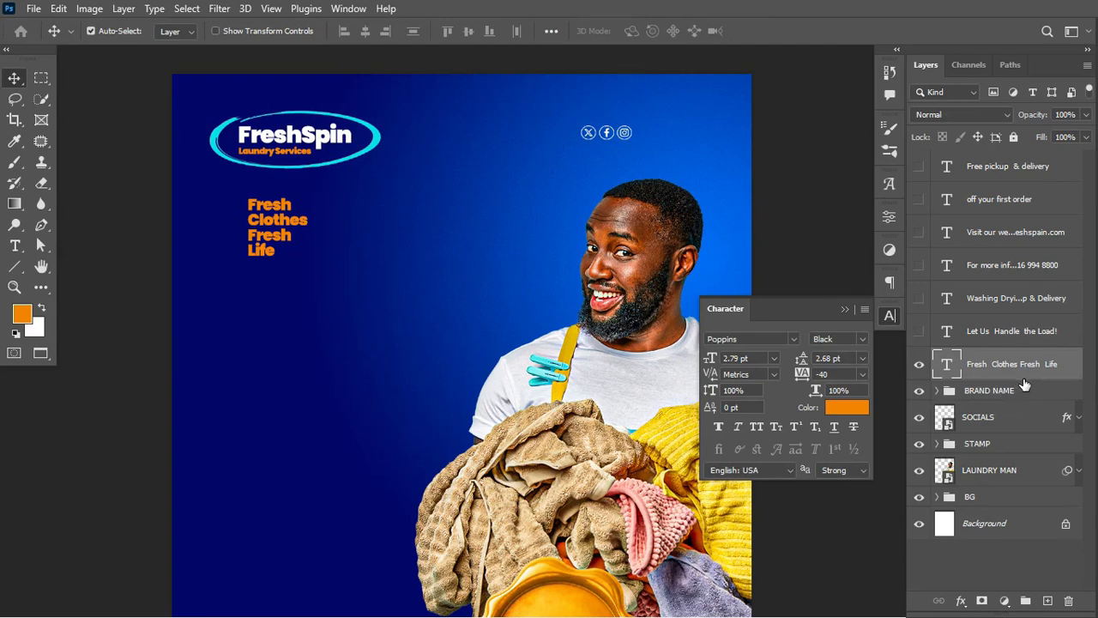
key("ctrl+t")
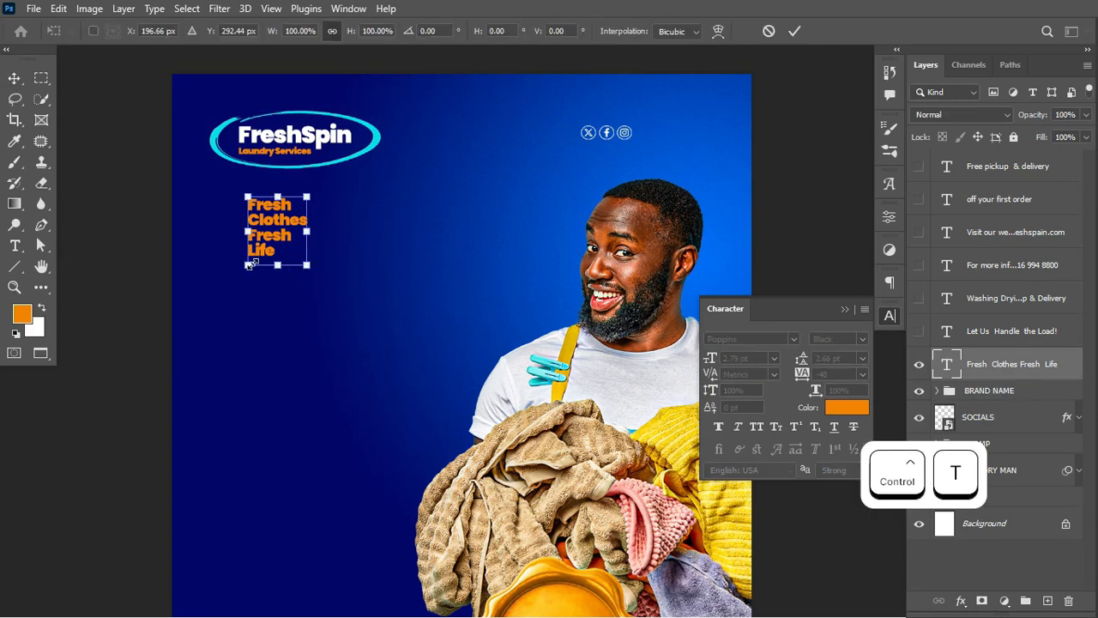
left_click_drag(249, 265, 231, 287)
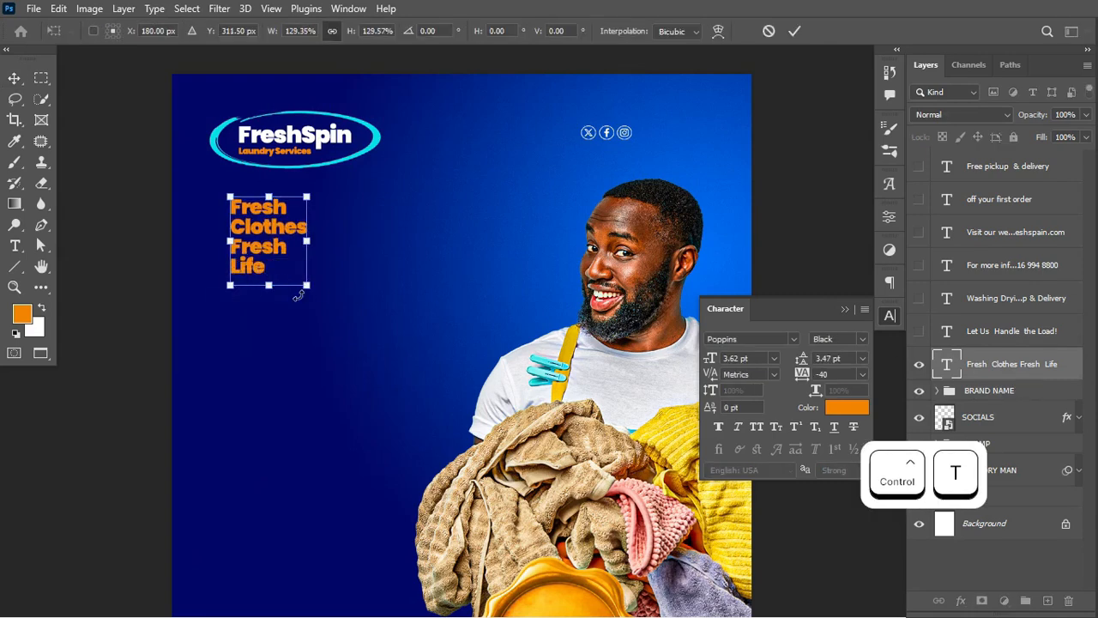
left_click_drag(309, 287, 452, 434)
key("ctrl+Return")
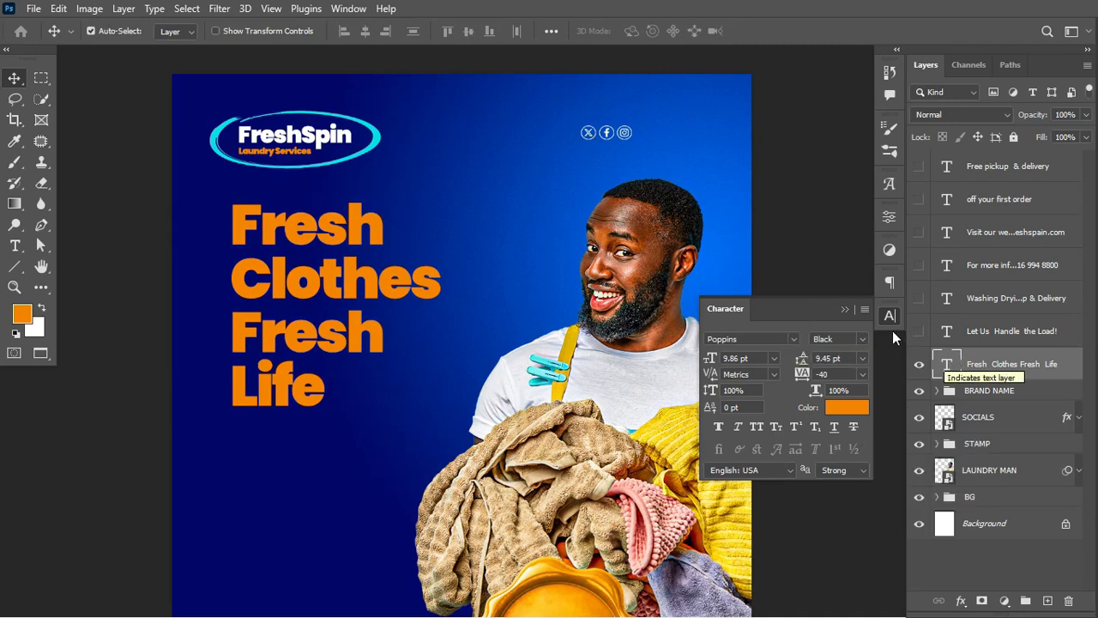
- Set the Fresh Clothes Fresh Life headline to Poppins ExtraBold with 8 pt leading
left_click(862, 339)
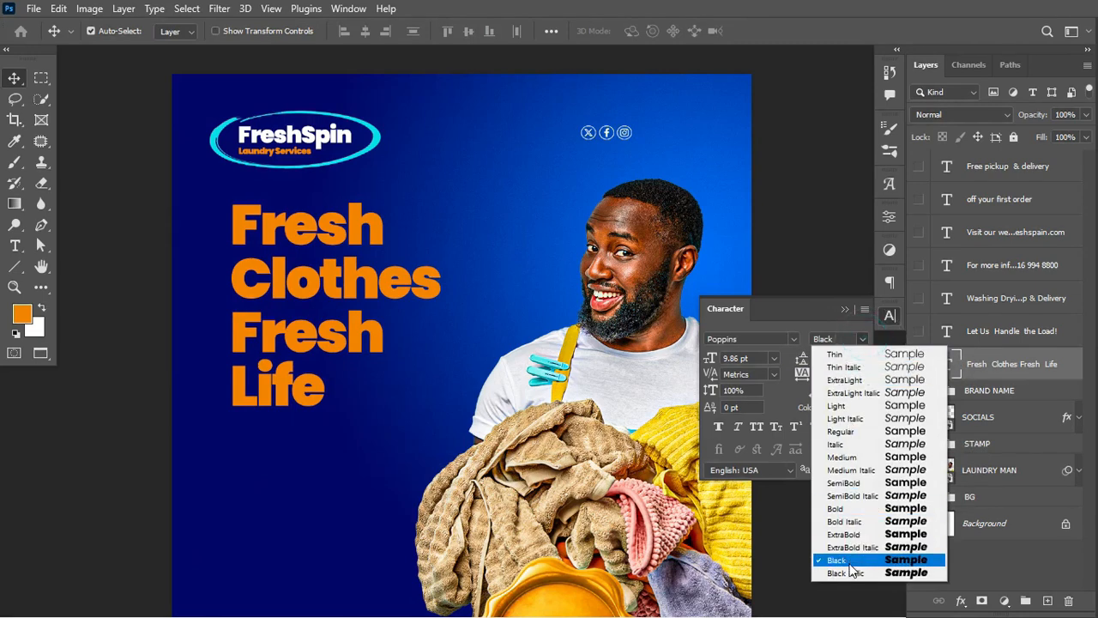
left_click(850, 533)
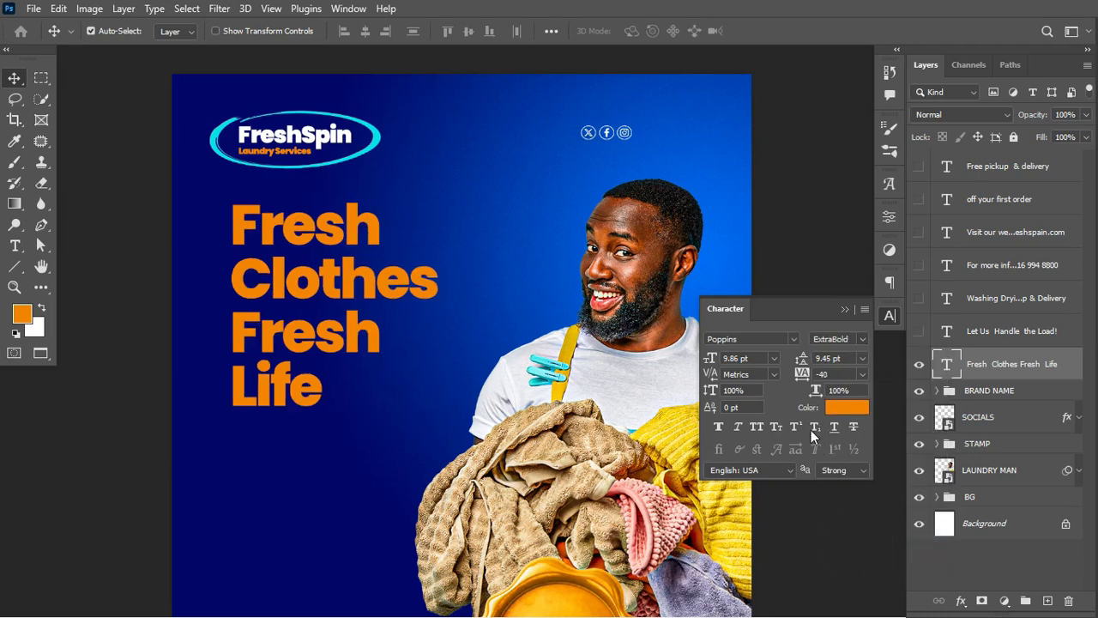
left_click_drag(802, 364, 802, 362)
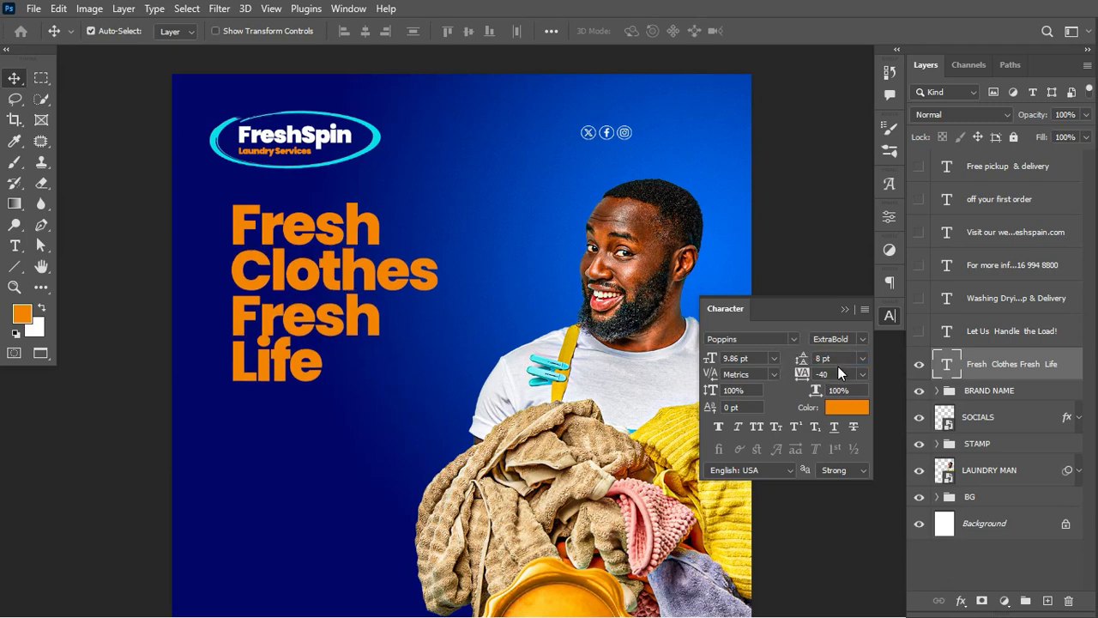
- Set the Fresh Clothes Fresh Life headline colour to white, ffffff
left_click(839, 407)
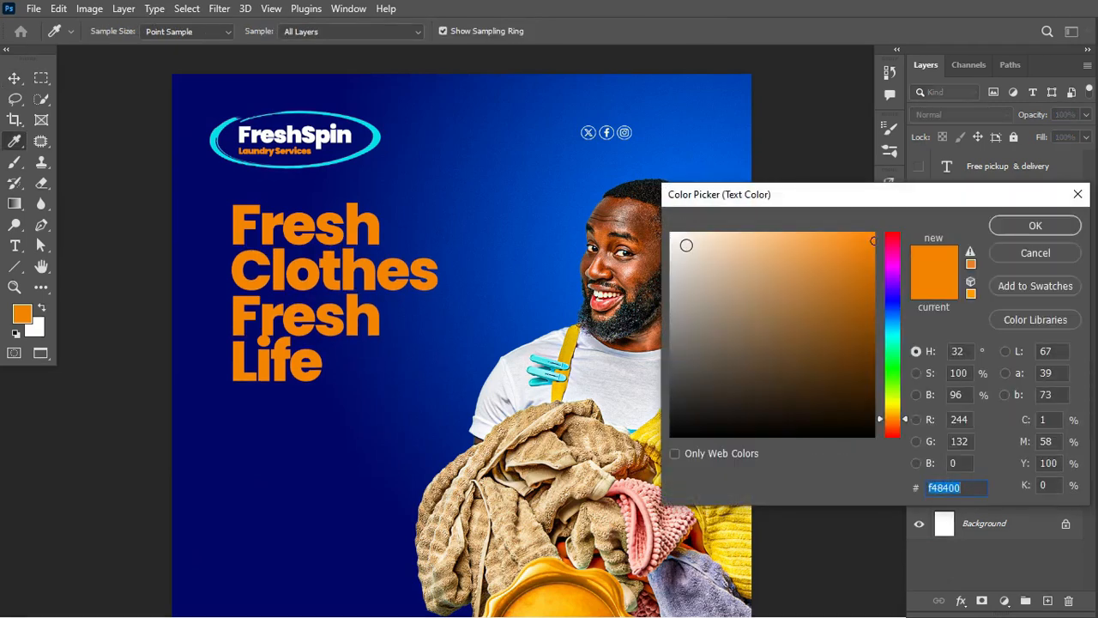
type("ffffff")
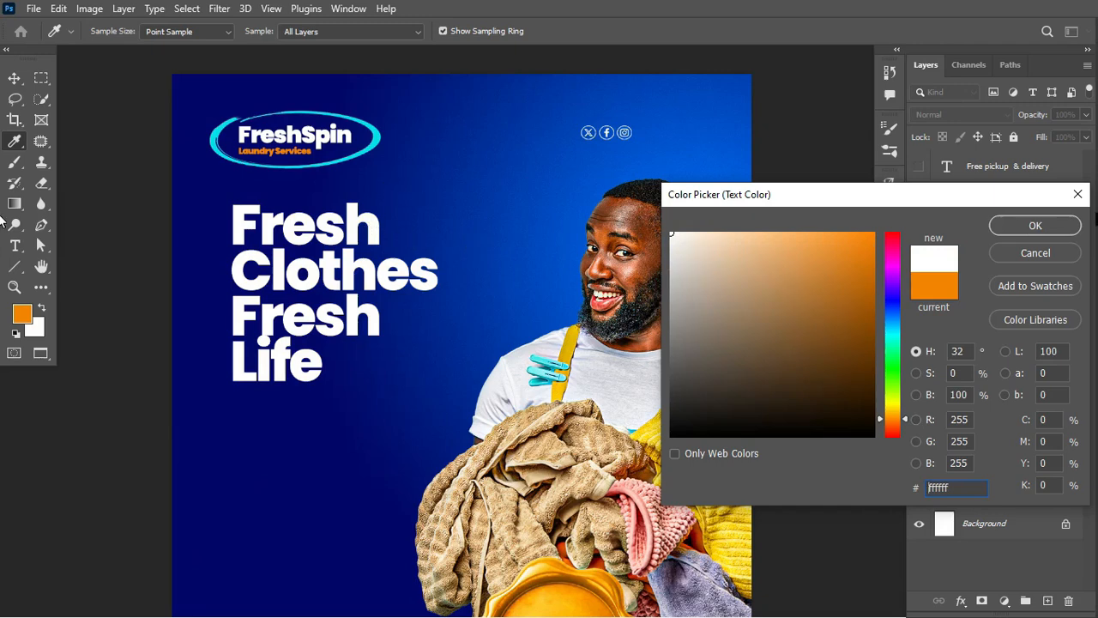
left_click(1054, 228)
- Enlarge the white headline to about 13.07 pt, keeping its upper-left corner in place
key("ctrl+t")
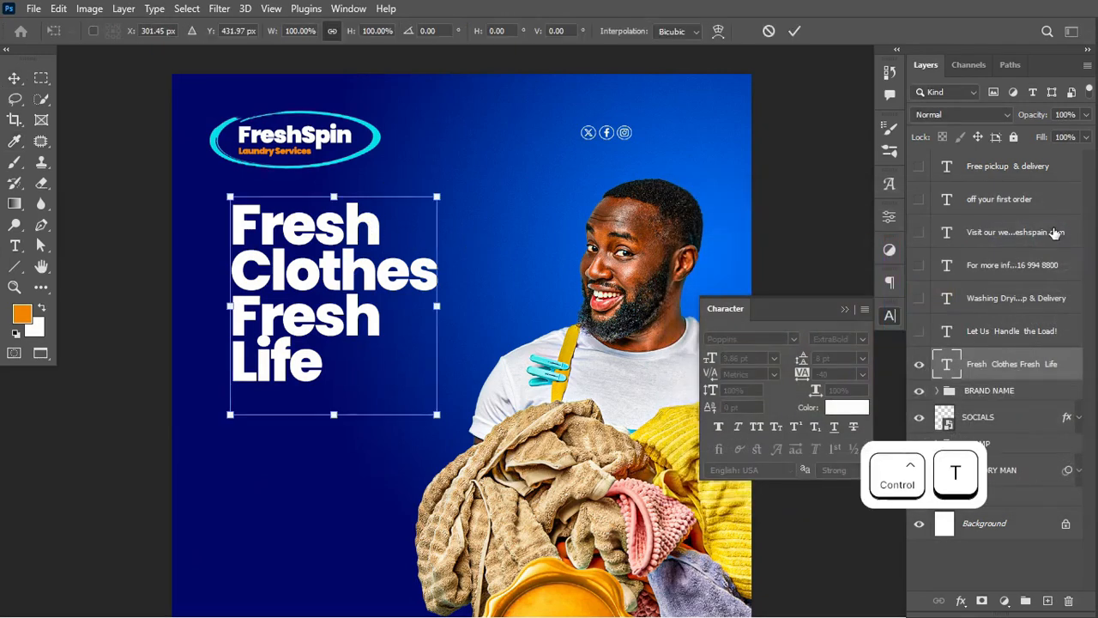
left_click_drag(436, 417, 514, 474)
key("ctrl+Return")
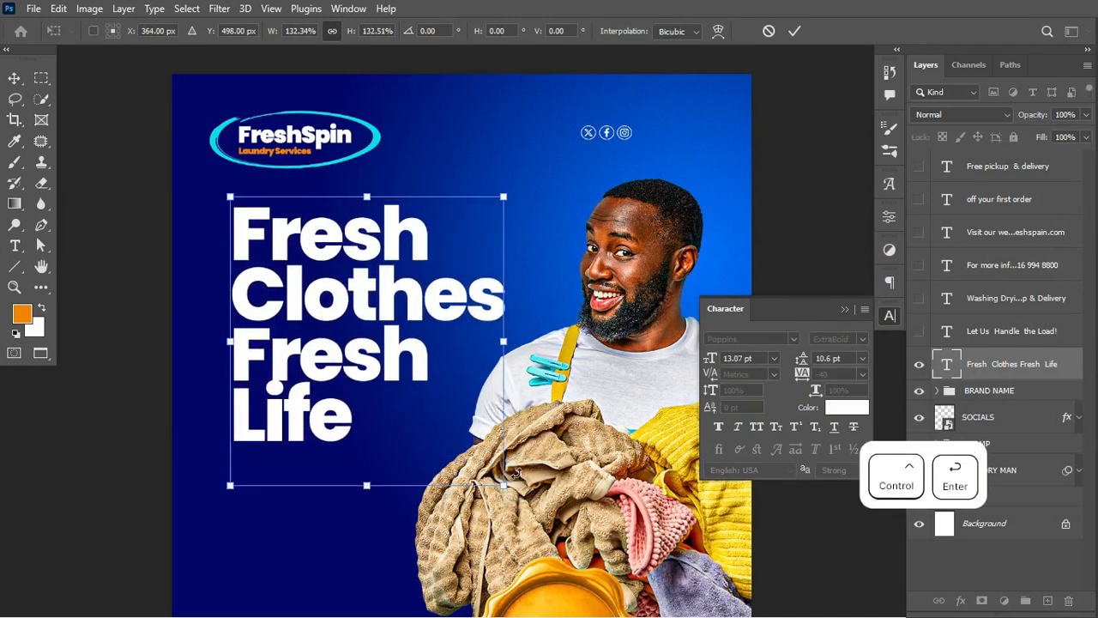
- Set the headline's tracking to -60 and nudge it slightly up and right beneath the brand logo
left_click_drag(804, 370, 803, 373)
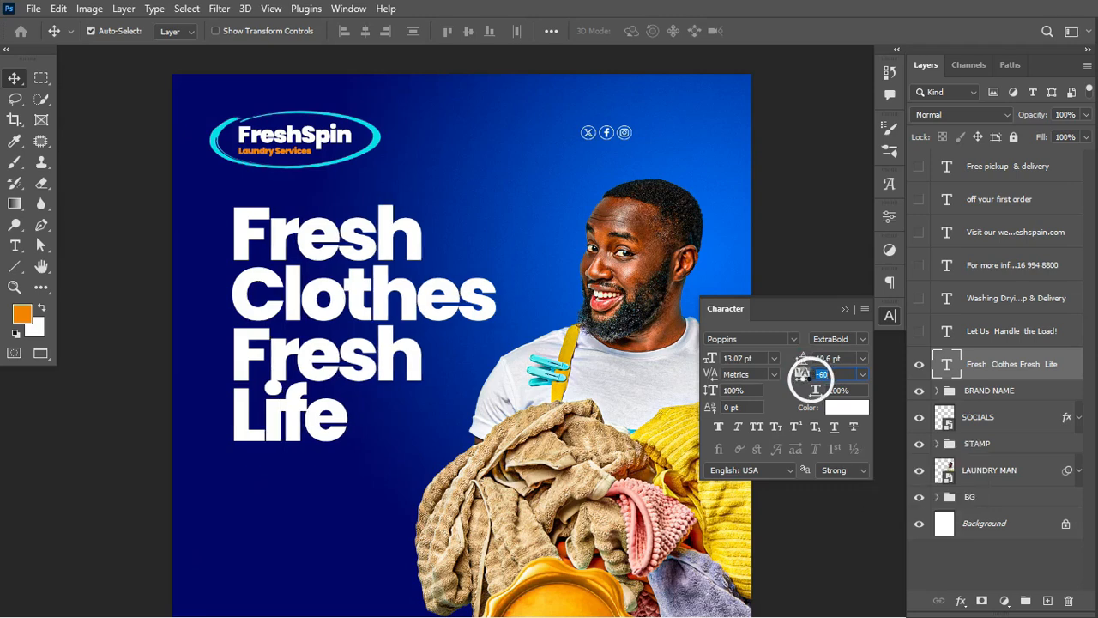
left_click(844, 308)
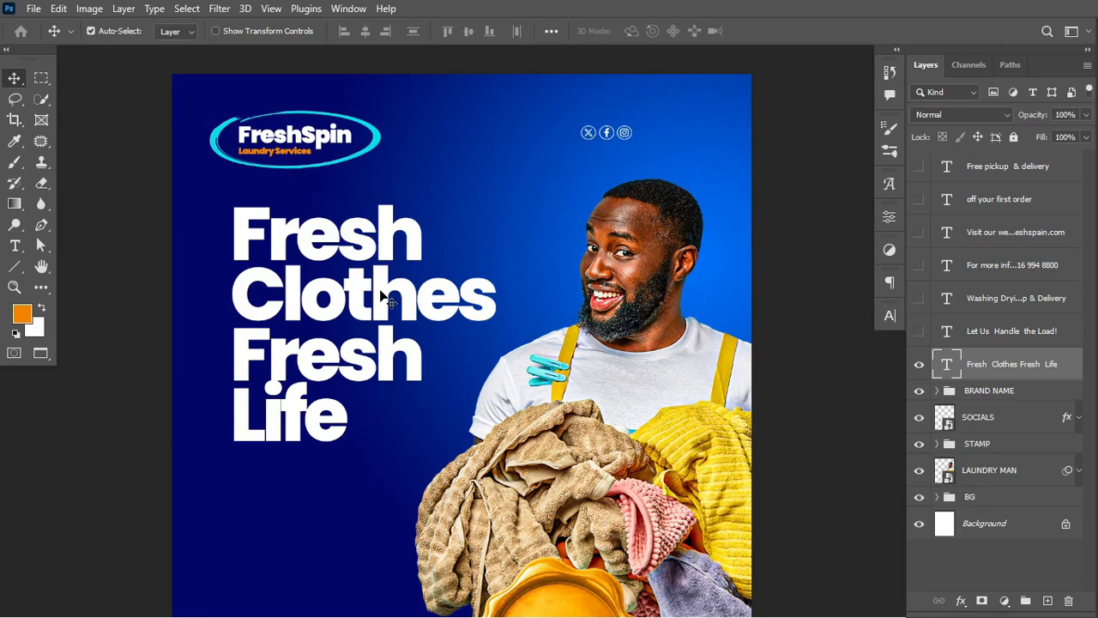
left_click_drag(387, 293, 383, 288)
key("ctrl")
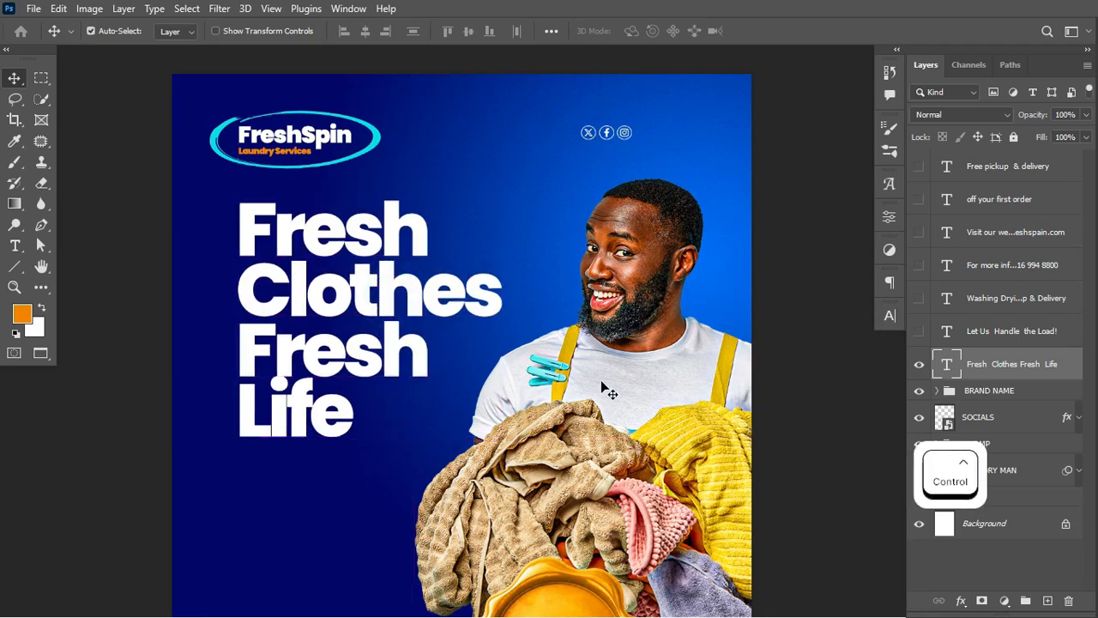
- Draw an orange rectangle about 153 by 94 px beside the word Life in the headline
scroll(725, 367, "down", 3)
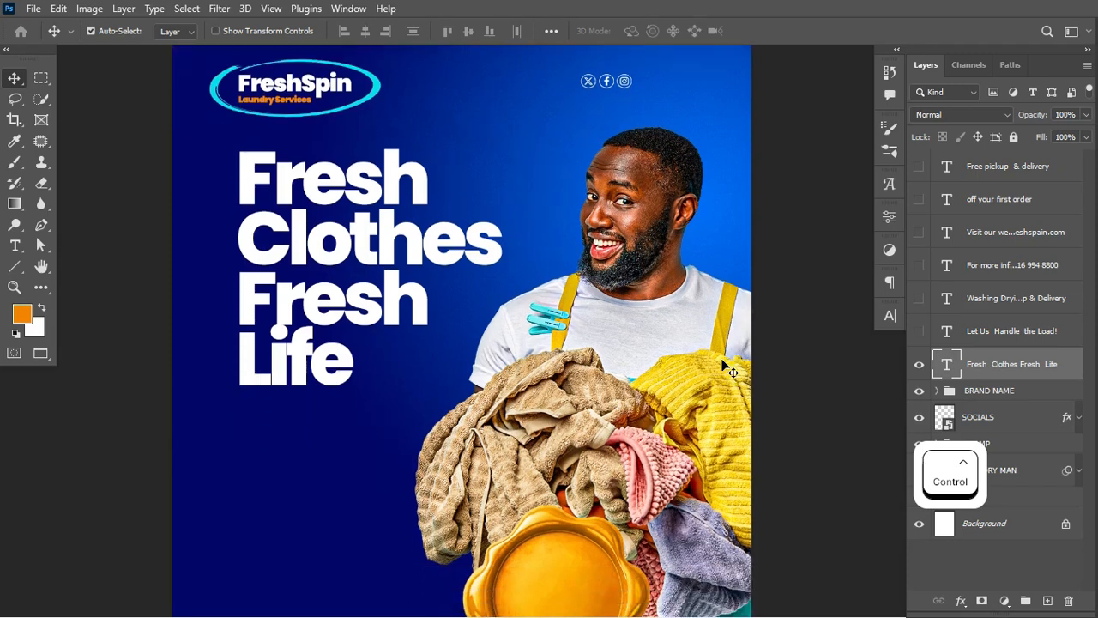
scroll(533, 384, "left", 3)
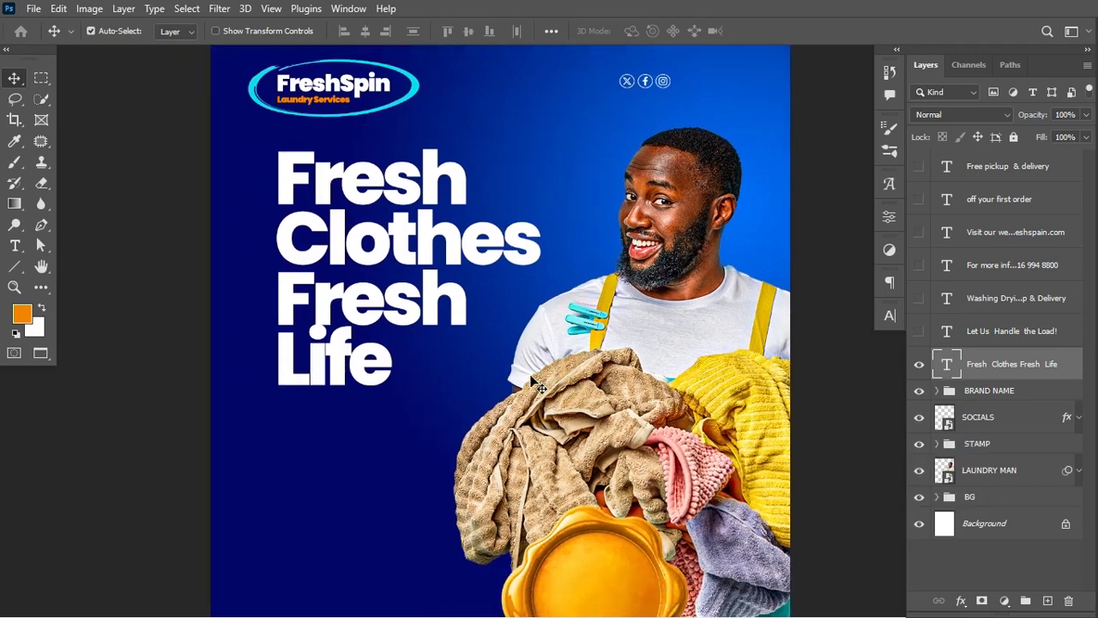
key("ctrl+0")
key("ctrl+minus")
key("ctrl+equal")
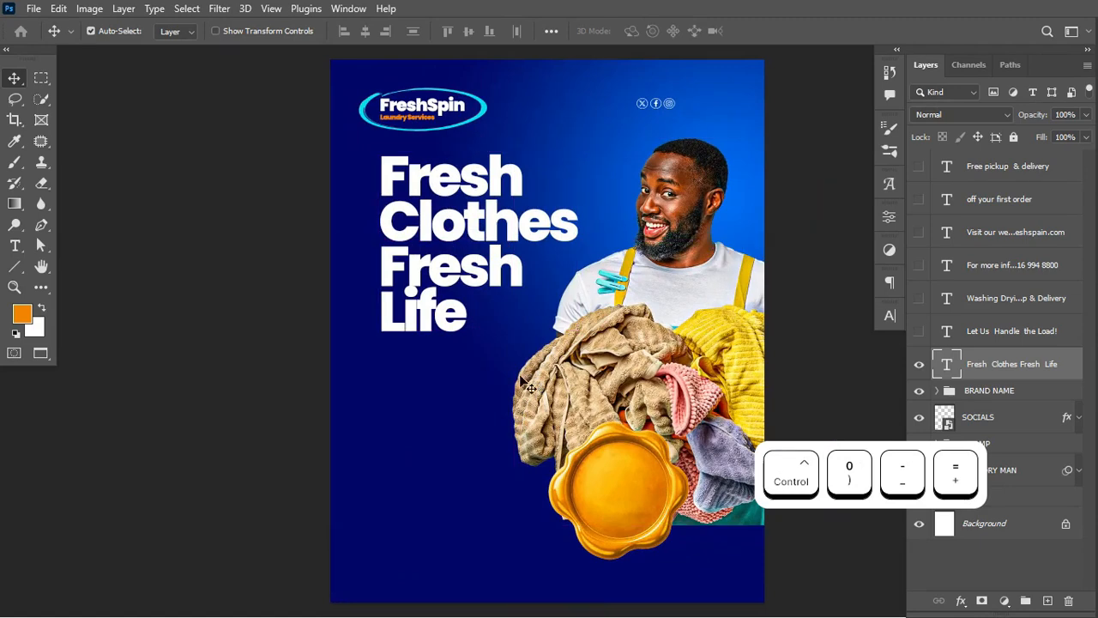
scroll(464, 413, "right", 2)
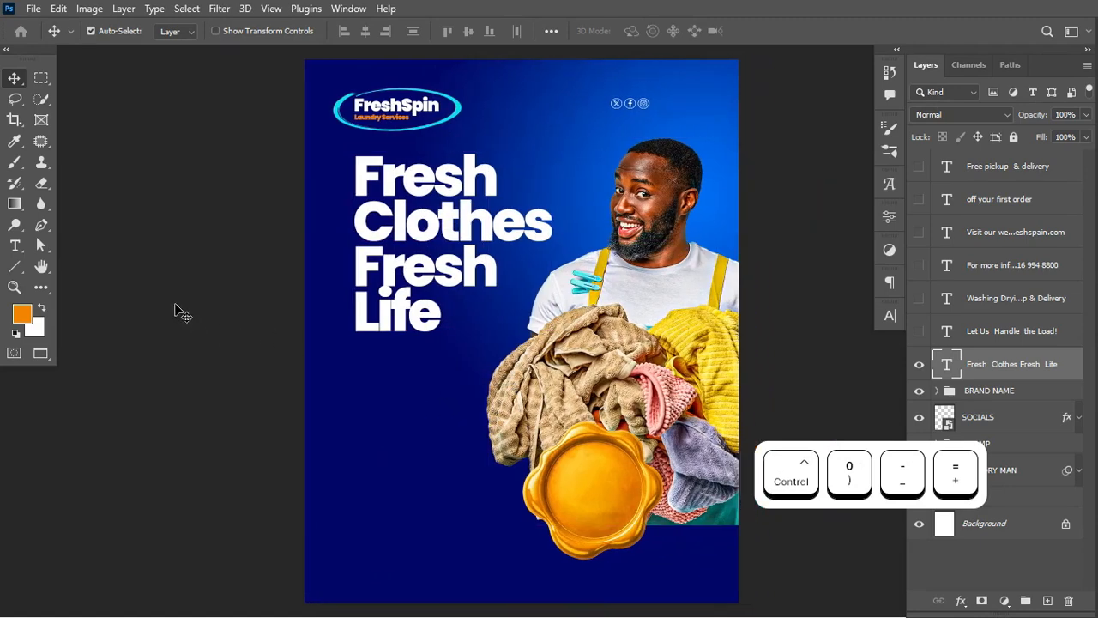
left_click(15, 267)
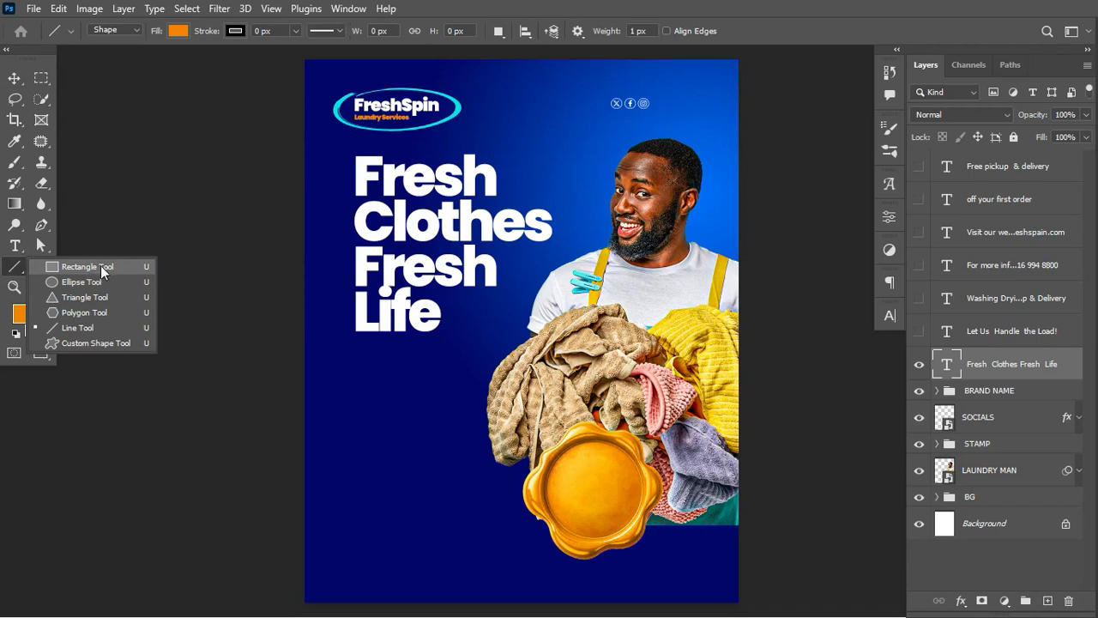
left_click(101, 268)
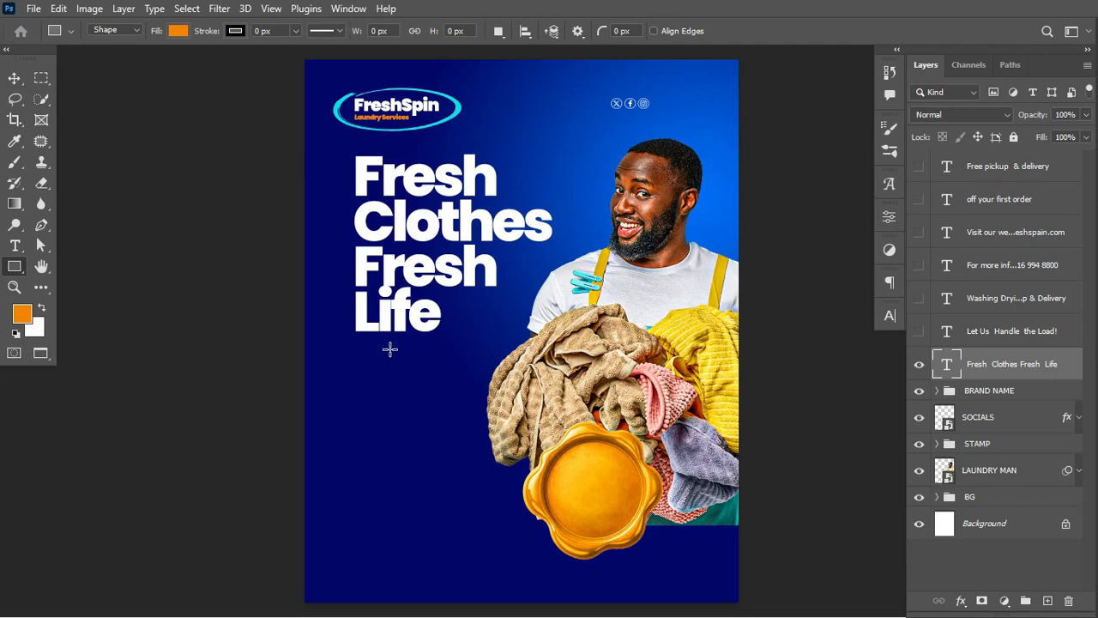
left_click(14, 266)
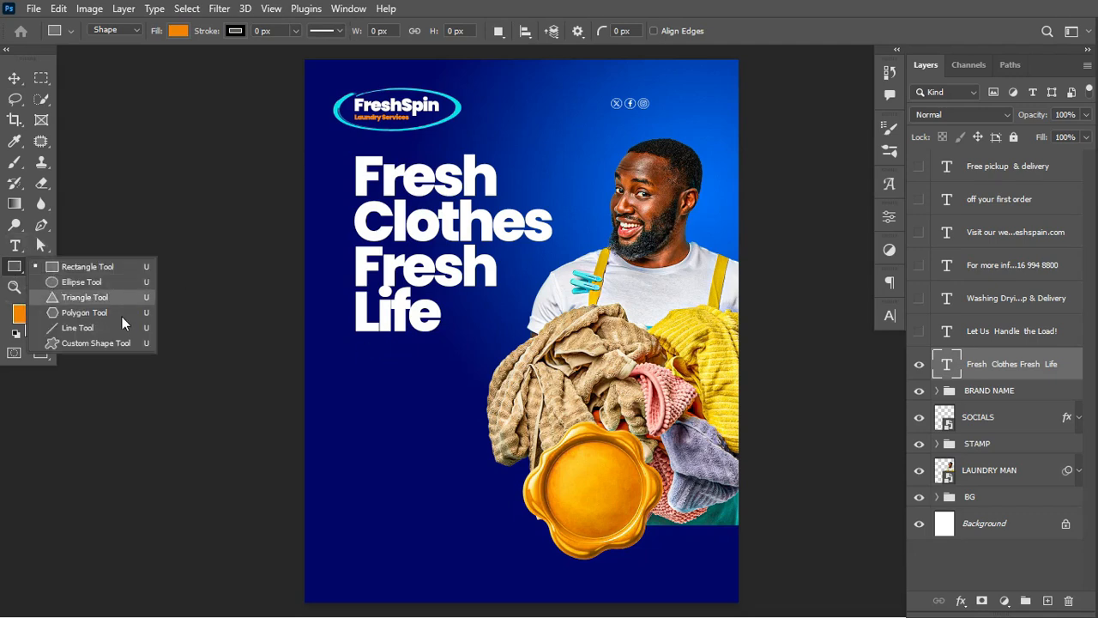
left_click_drag(446, 296, 507, 333)
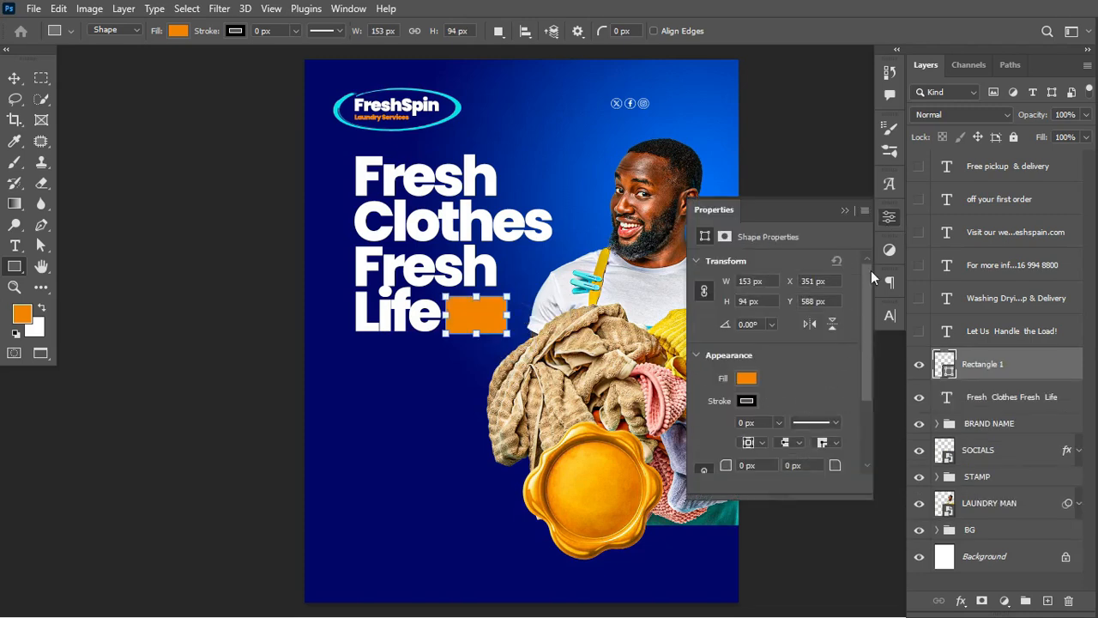
- Unlink the orange rectangle's corner radii and round its upper-right corner to 54 px and lower-right corner to 27 px
left_click_drag(868, 298, 868, 357)
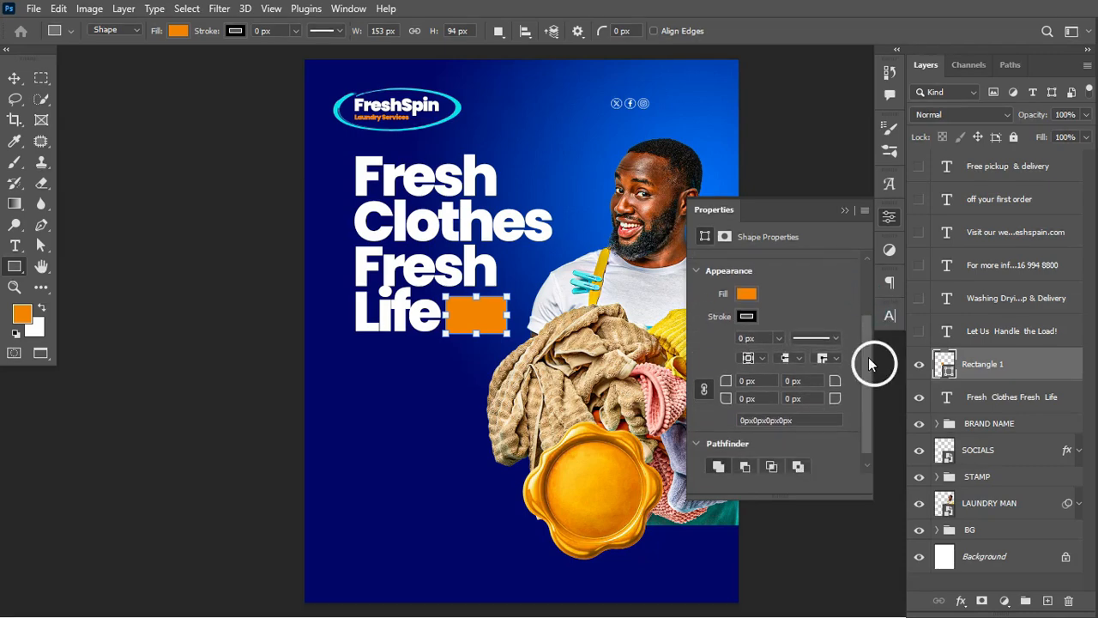
left_click(704, 388)
left_click_drag(835, 381, 849, 402)
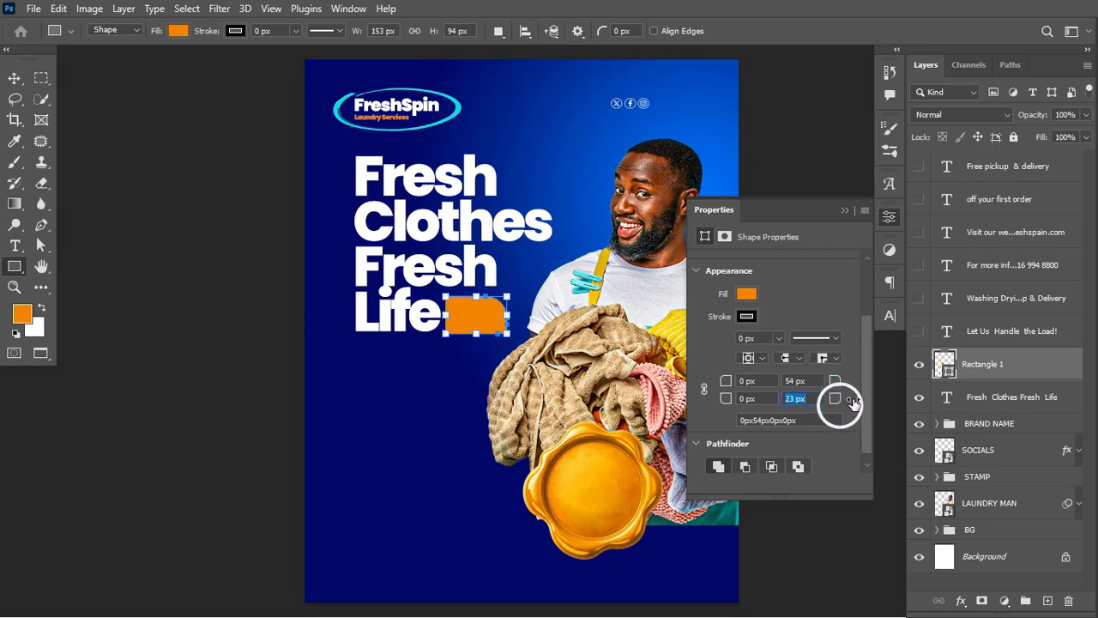
left_click_drag(855, 401, 855, 401)
key("ctrl+Return")
key("ctrl+d")
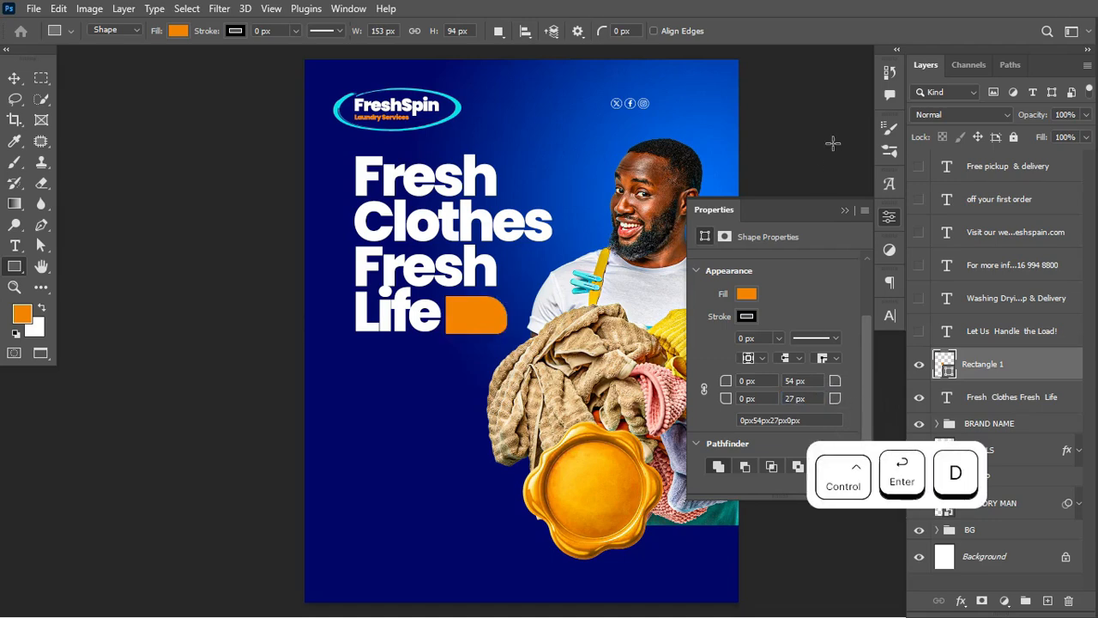
- Show the Let Us Handle the Load! text and move it to the empty area below the headline
left_click(919, 331)
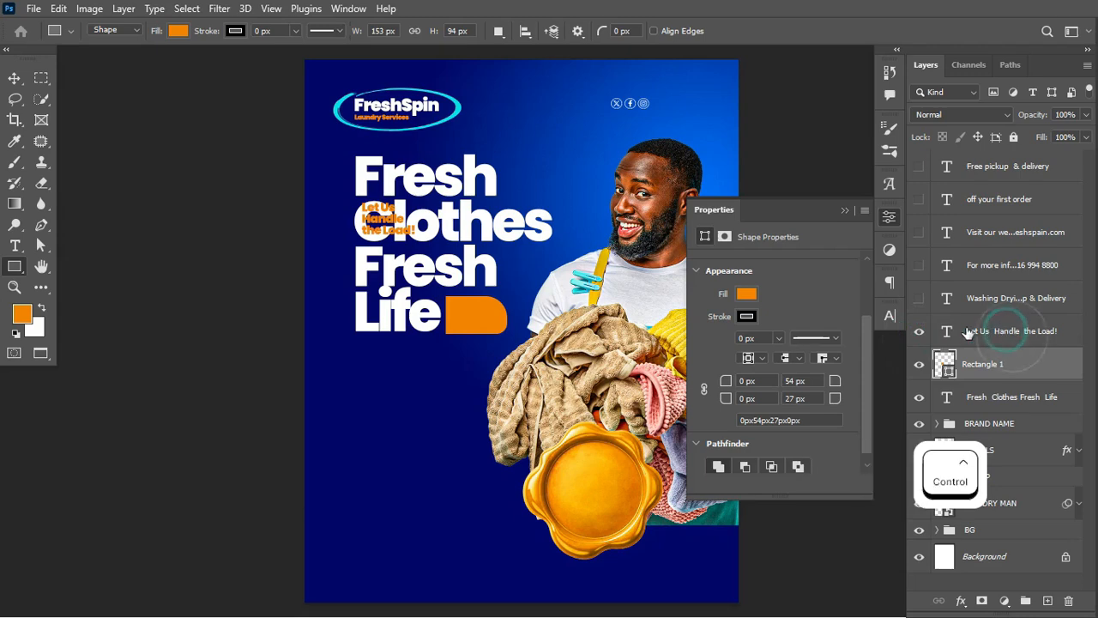
left_click(1000, 333)
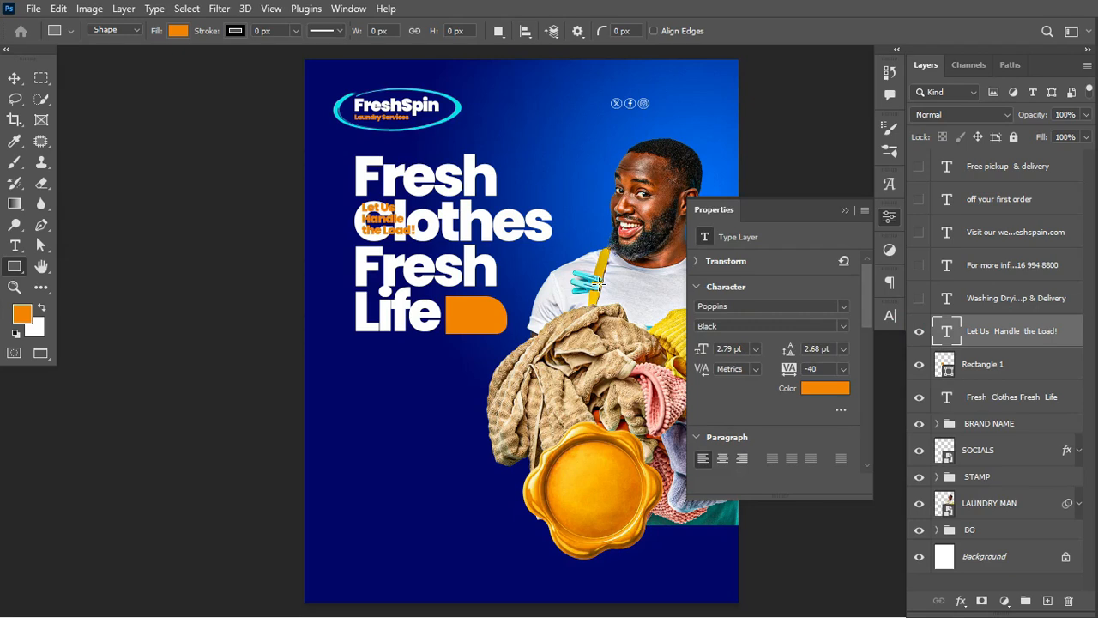
key("ctrl")
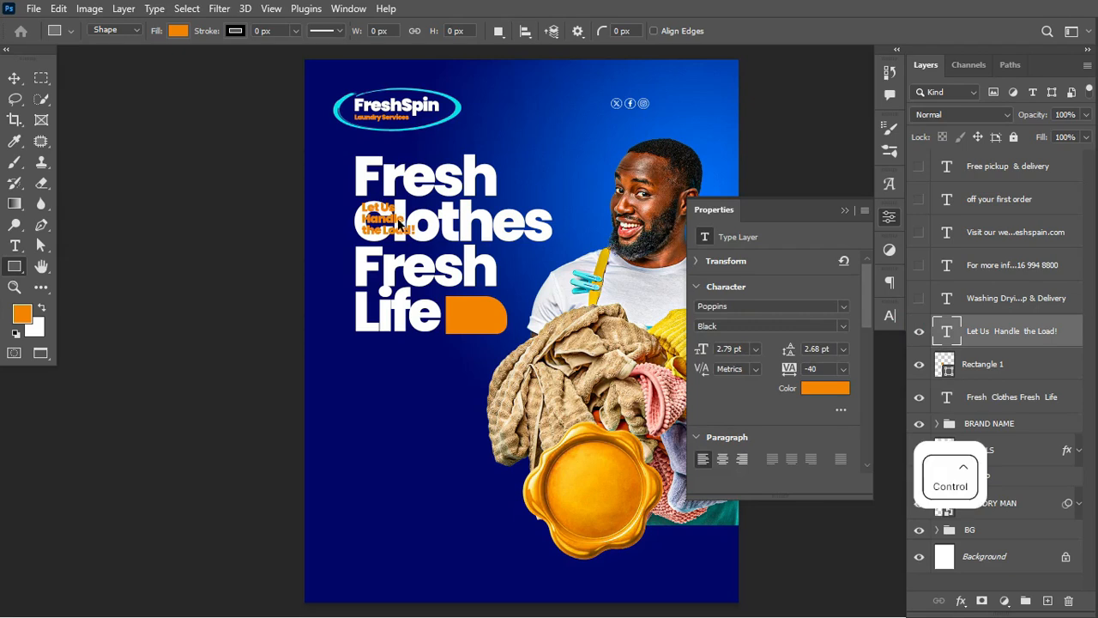
left_click(390, 223, "ctrl")
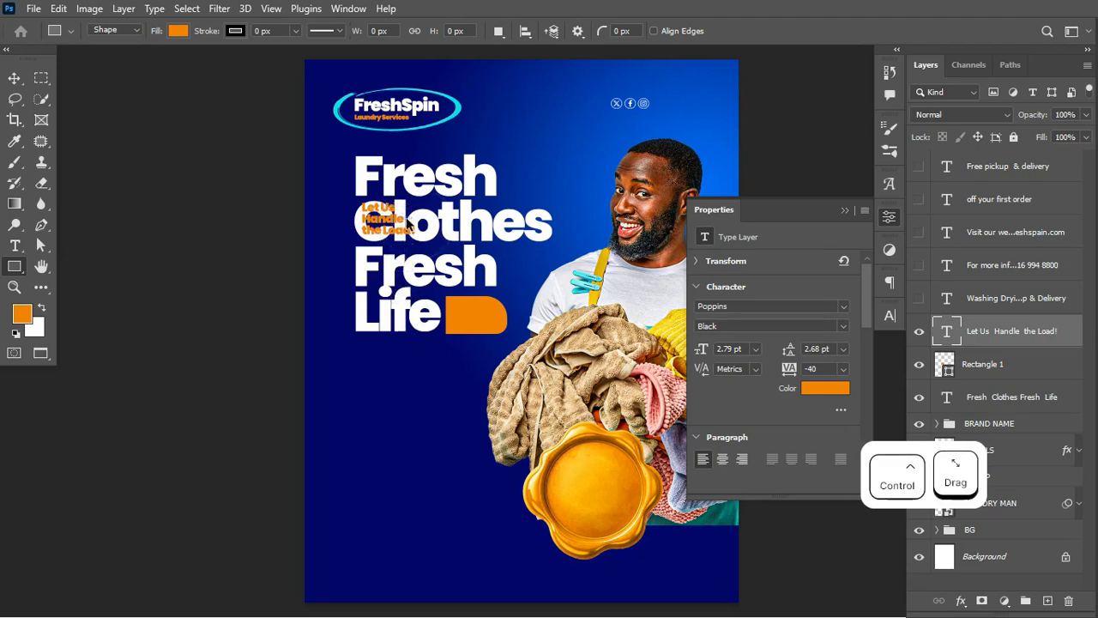
left_click_drag(390, 223, 429, 409)
- Set the Let Us Handle the Load! text to white with the Poppins Regular weight
left_click(837, 390)
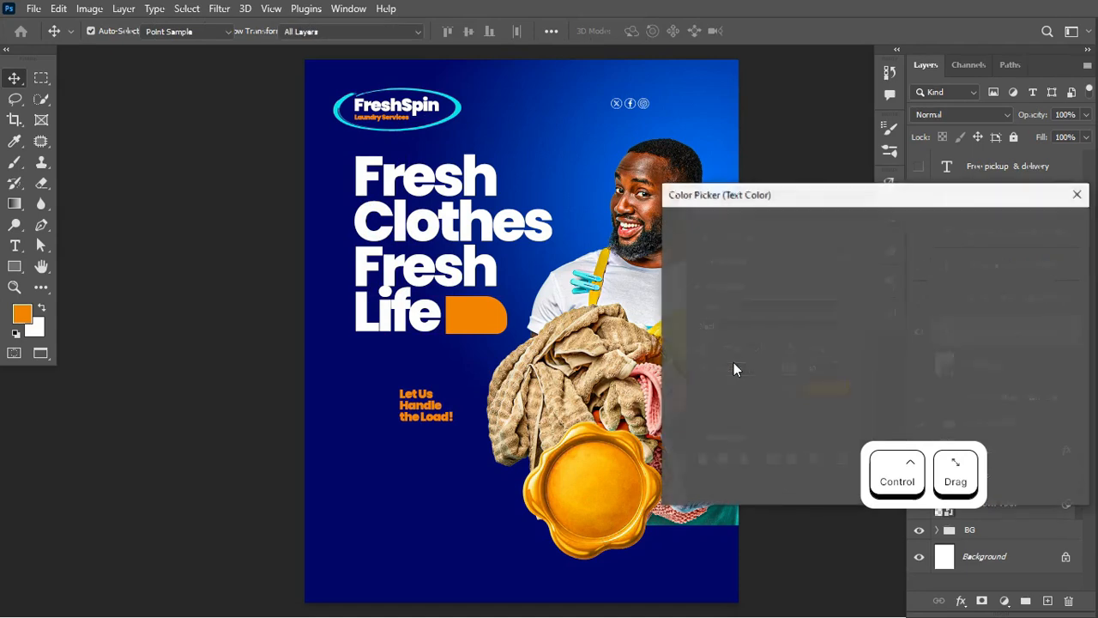
left_click_drag(698, 263, 671, 233)
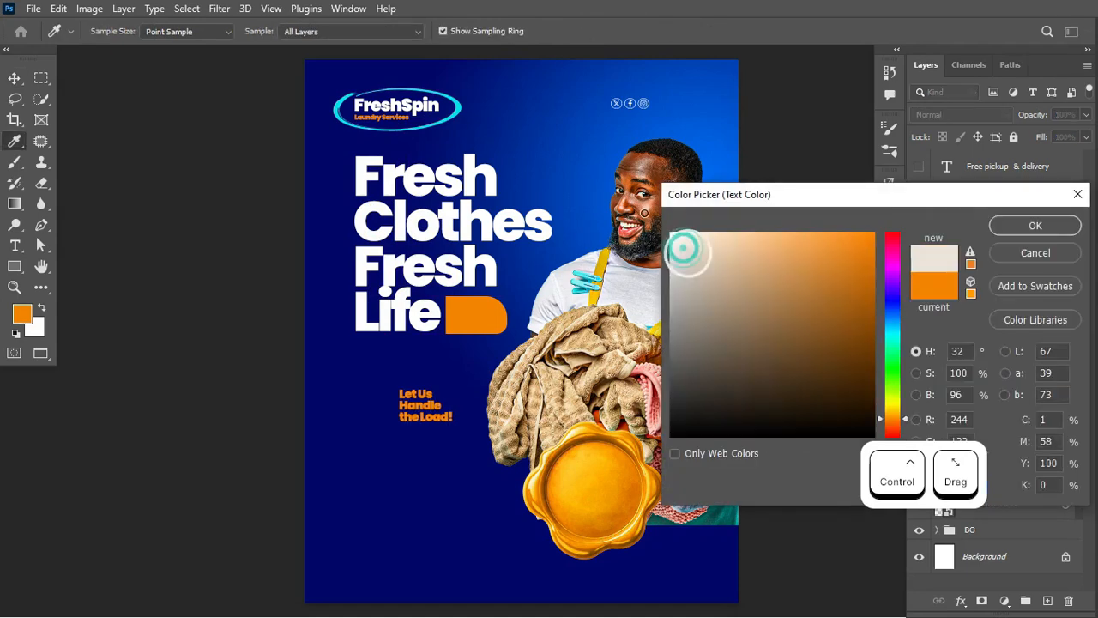
left_click(1034, 226)
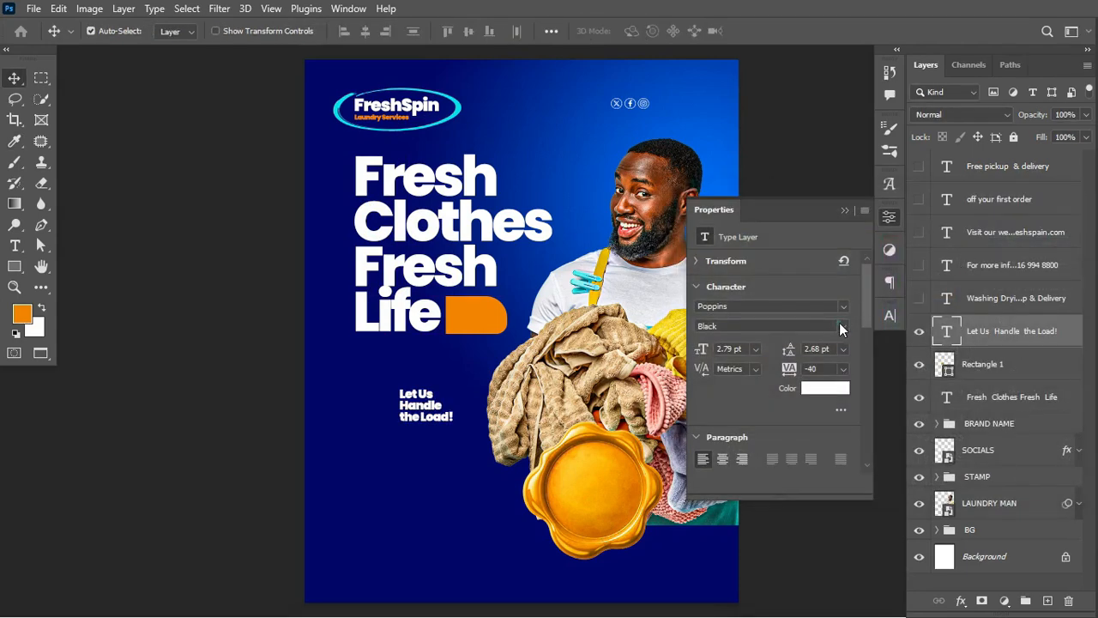
left_click(841, 325)
left_click(775, 419)
- Recolour only the words "the Load!" to near-black, 151515, and set them in Poppins Bold
left_click(16, 247)
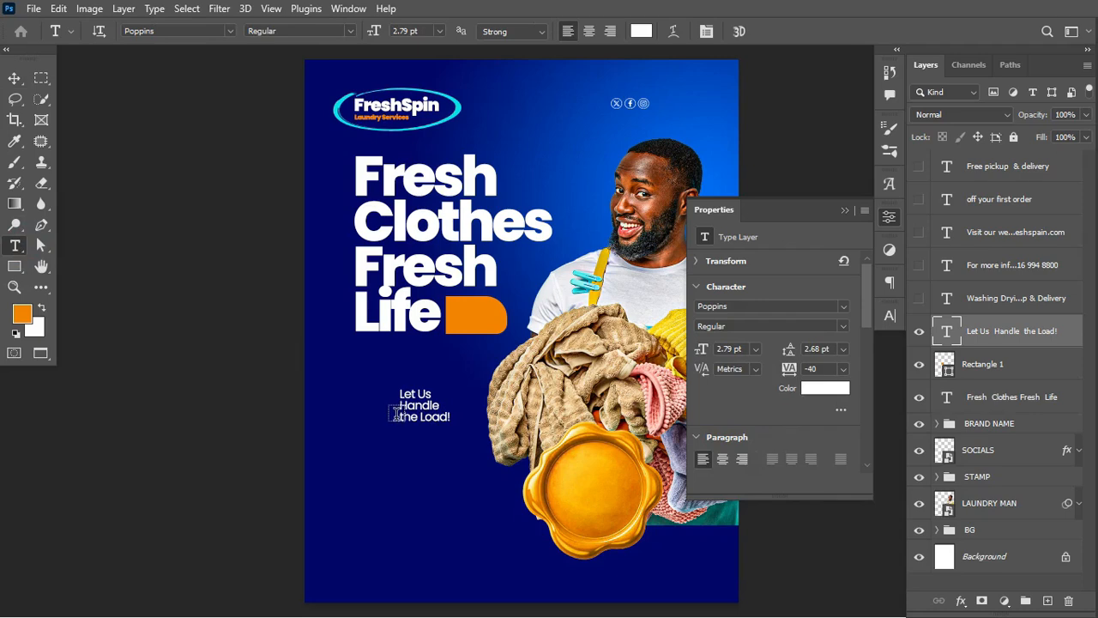
left_click_drag(400, 417, 473, 420)
left_click(834, 386)
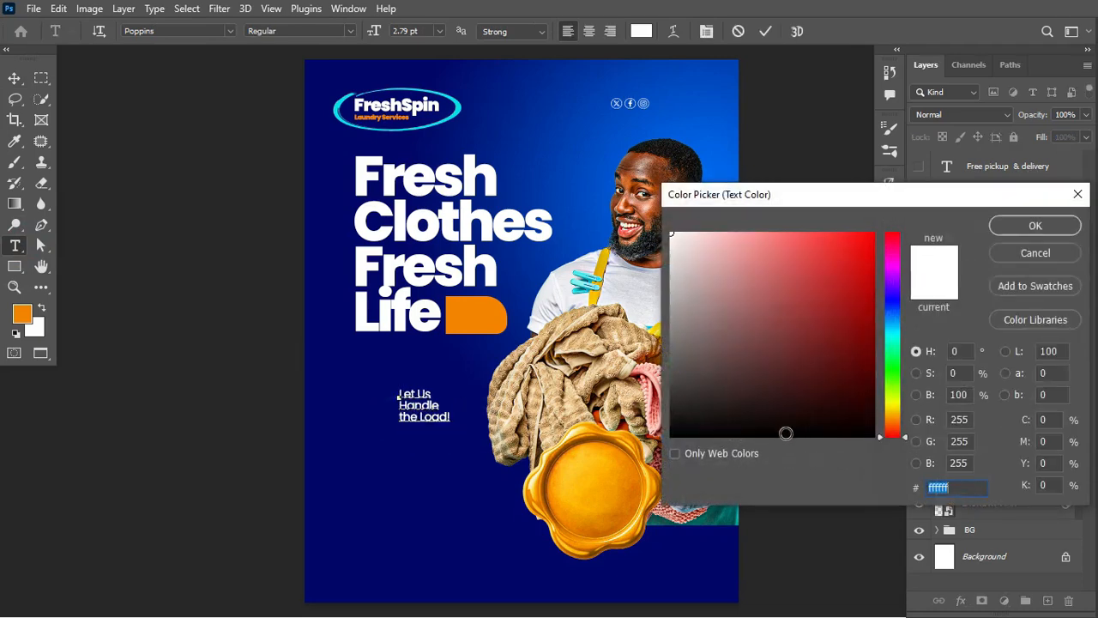
left_click(668, 420)
left_click_drag(668, 420, 671, 420)
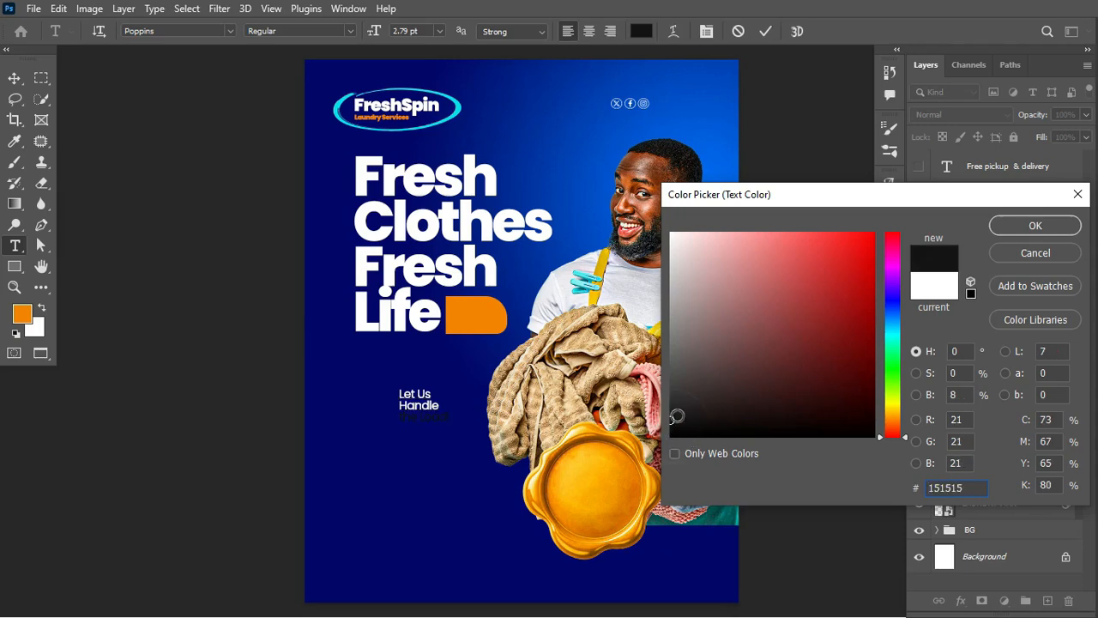
left_click(1012, 225)
left_click(844, 326)
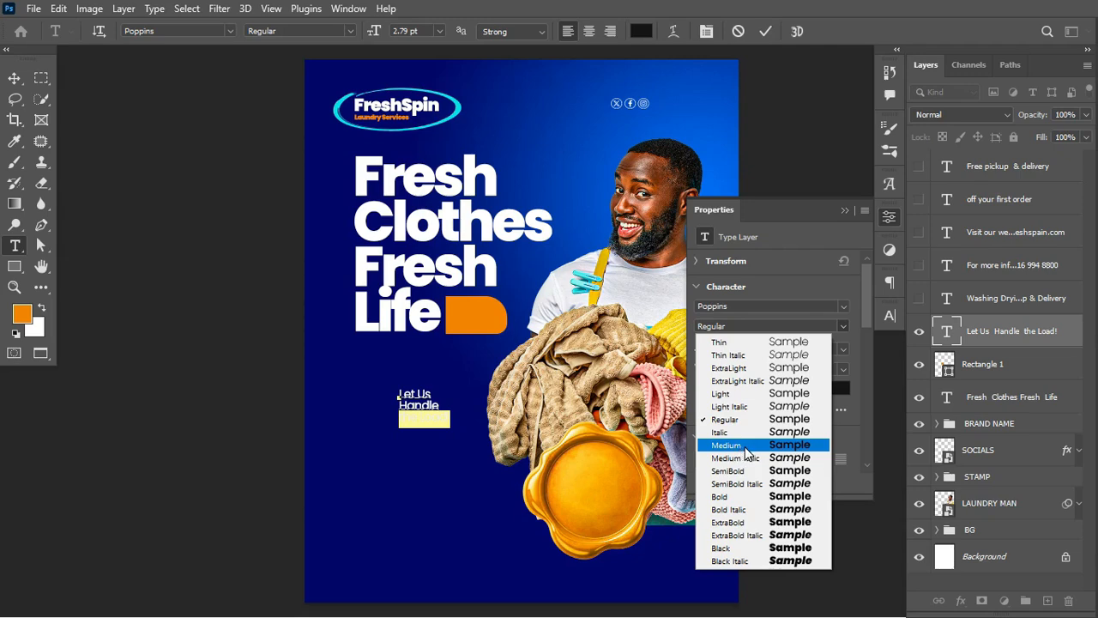
left_click(743, 495)
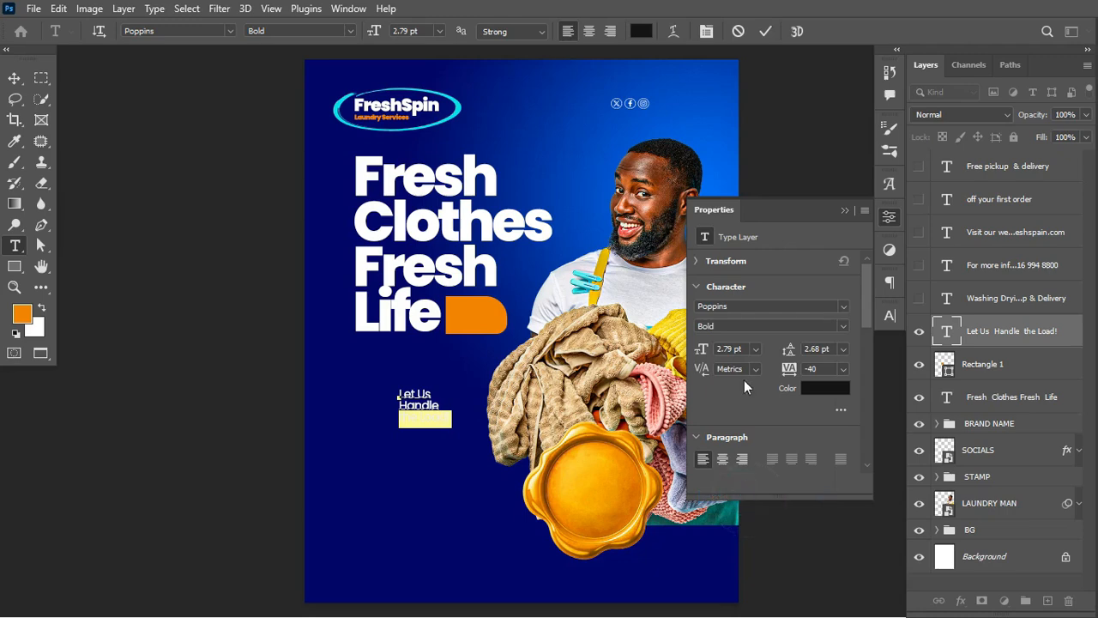
left_click(768, 31)
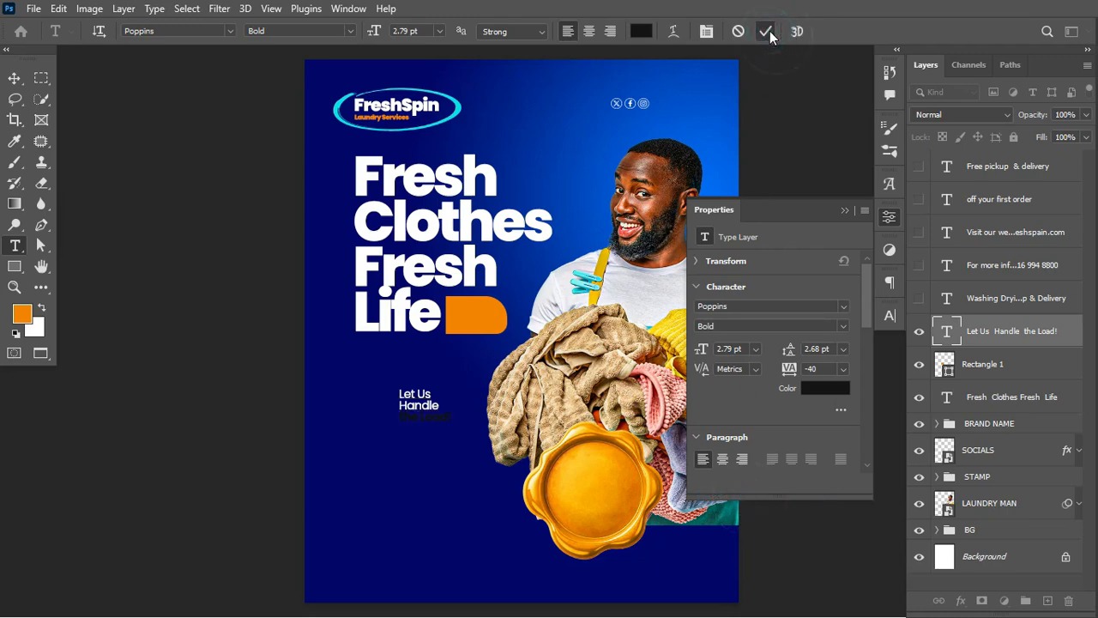
- Move the Let Us Handle the Load! text onto the orange rectangle and scale it down to about 2.19 pt
left_click(13, 78)
left_click_drag(426, 406, 489, 331)
key("ctrl+t")
key("ctrl+Return")
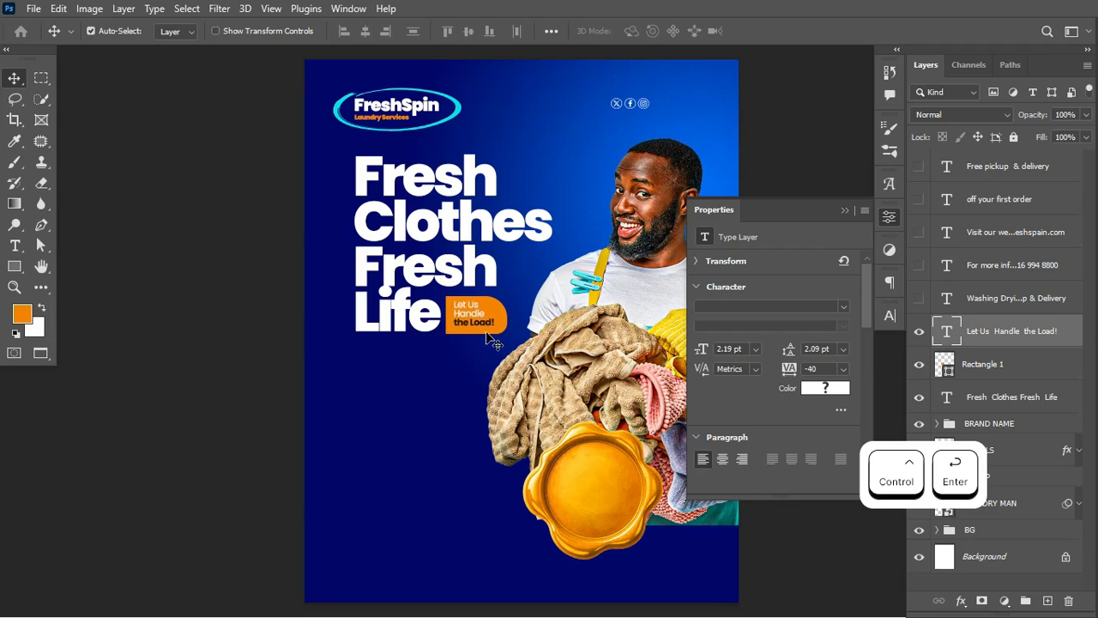
- Stretch the orange rectangle upward to 102 px high and nudge the Let Us Handle the Load! text within it
left_click(1013, 367)
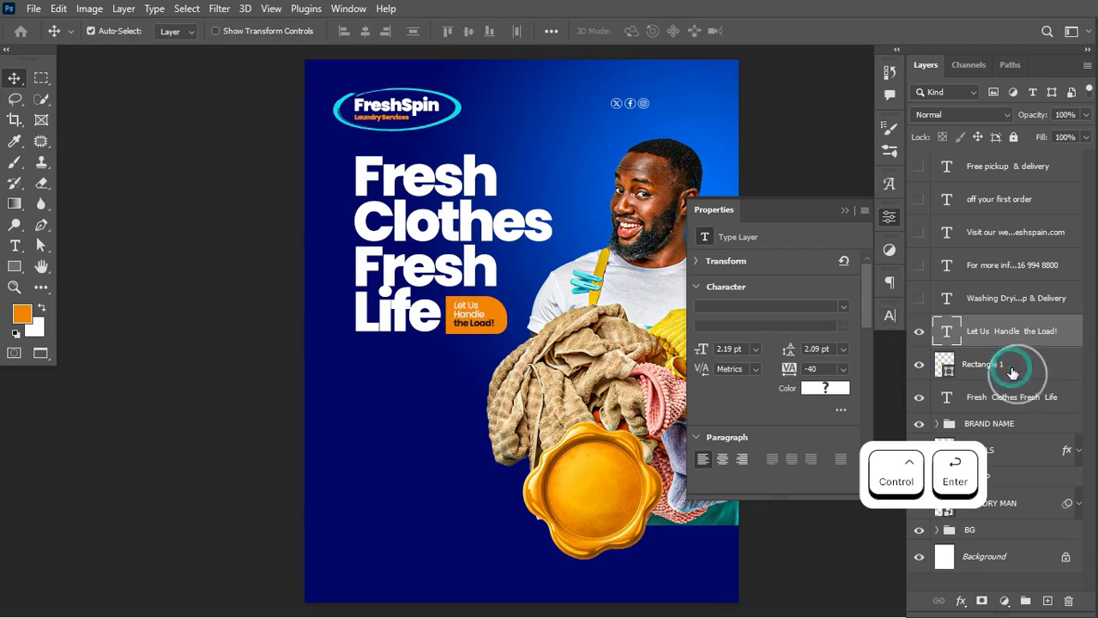
key("ctrl+t")
left_click_drag(476, 296, 478, 294)
key("ctrl+Return")
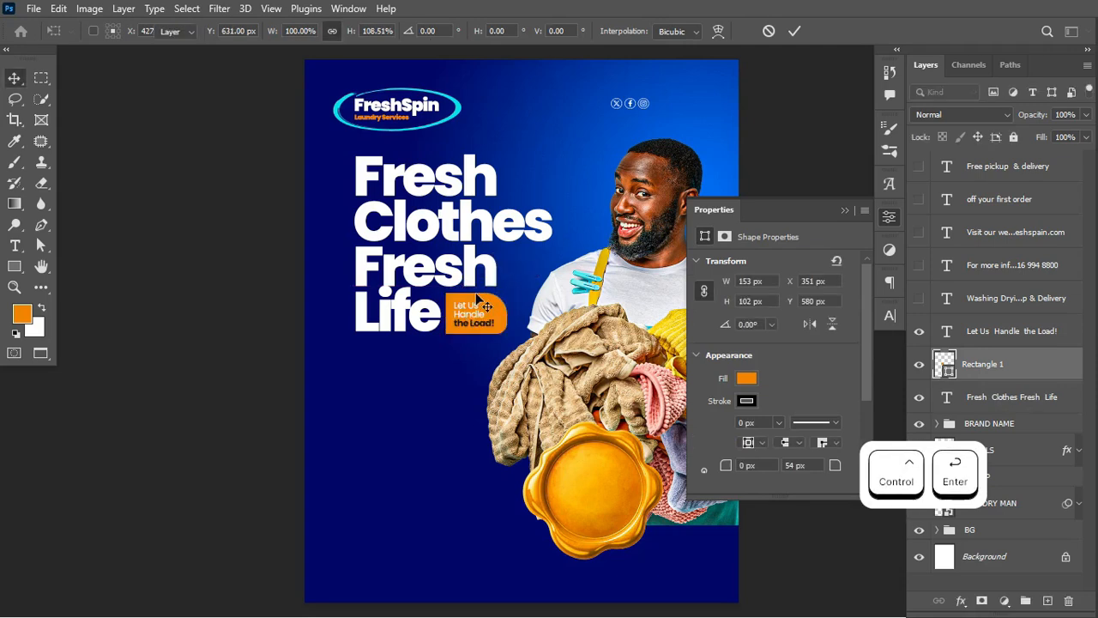
left_click(1001, 325)
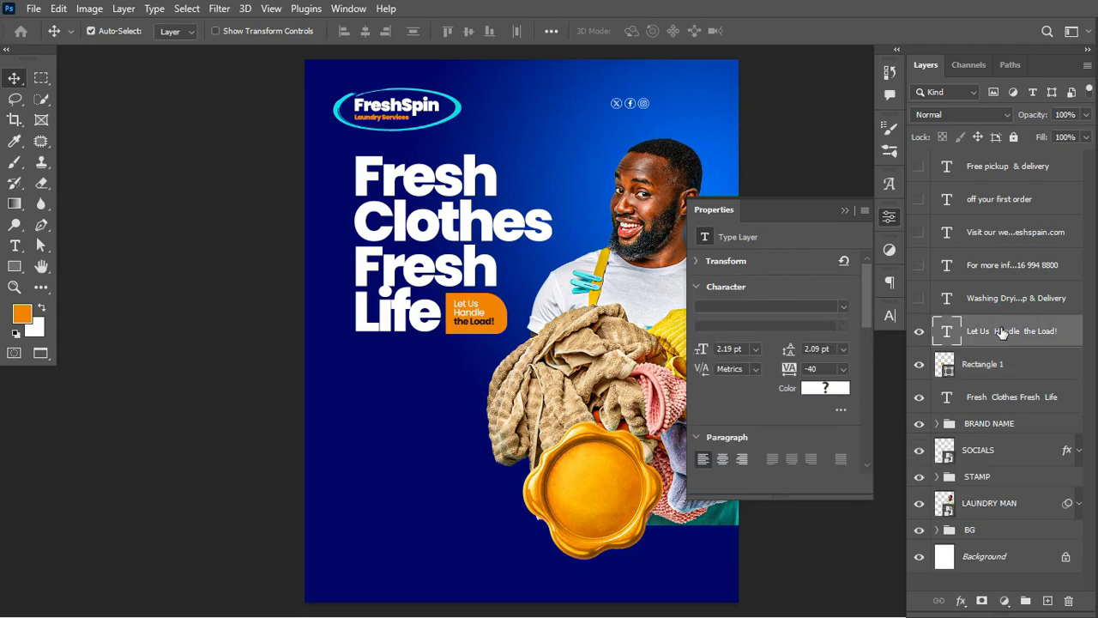
key("Down")
- Group the headline, orange rectangle and tagline text, and enlarge the group slightly while keeping its upper-left corner in place
left_click(1023, 397)
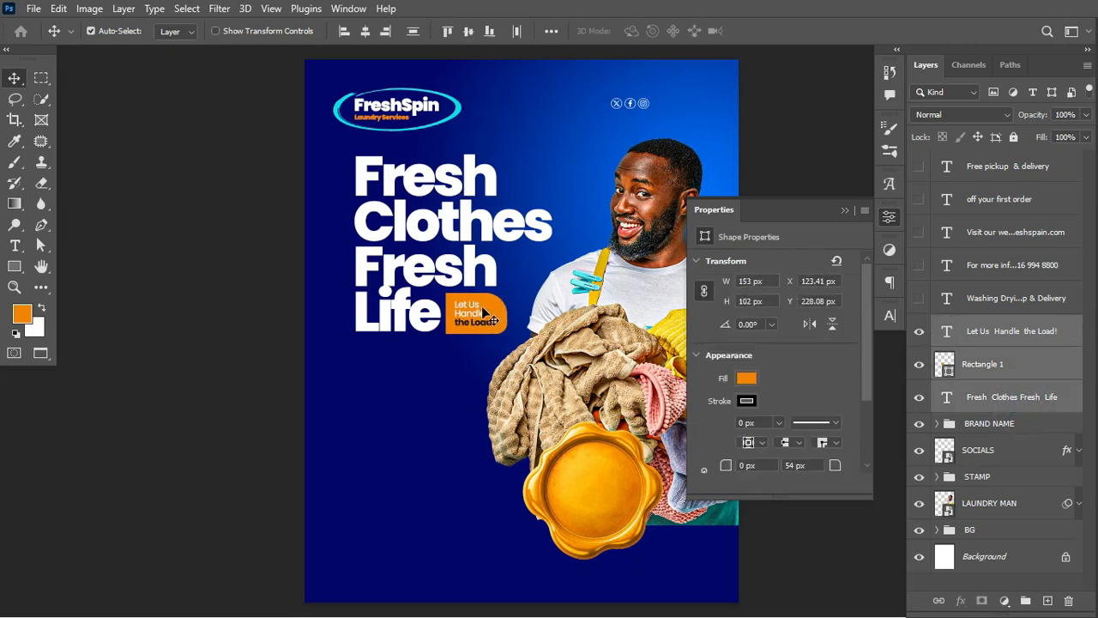
key("ctrl+g")
key("ctrl+t")
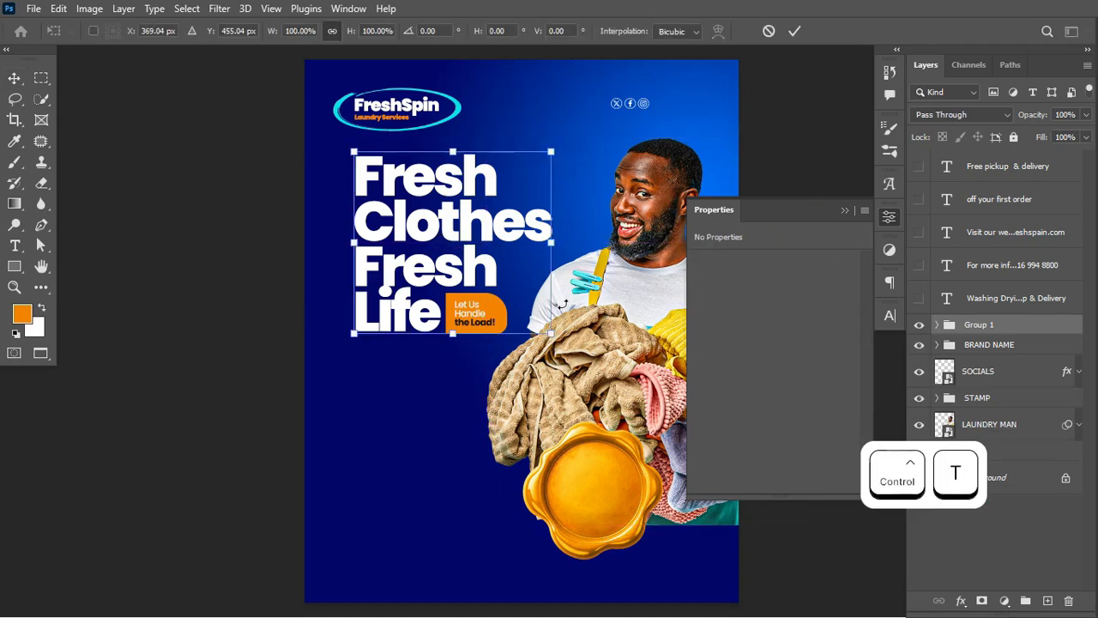
left_click_drag(549, 333, 556, 346)
key("ctrl+Return")
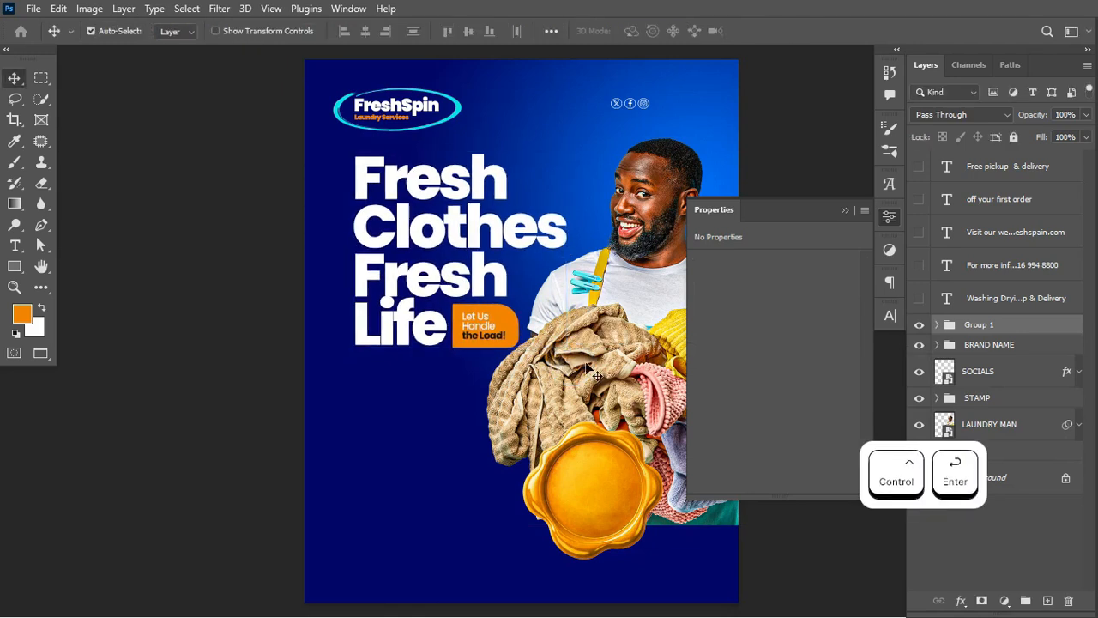
- Rename the new headline group as HEADLINE
double_click(978, 324)
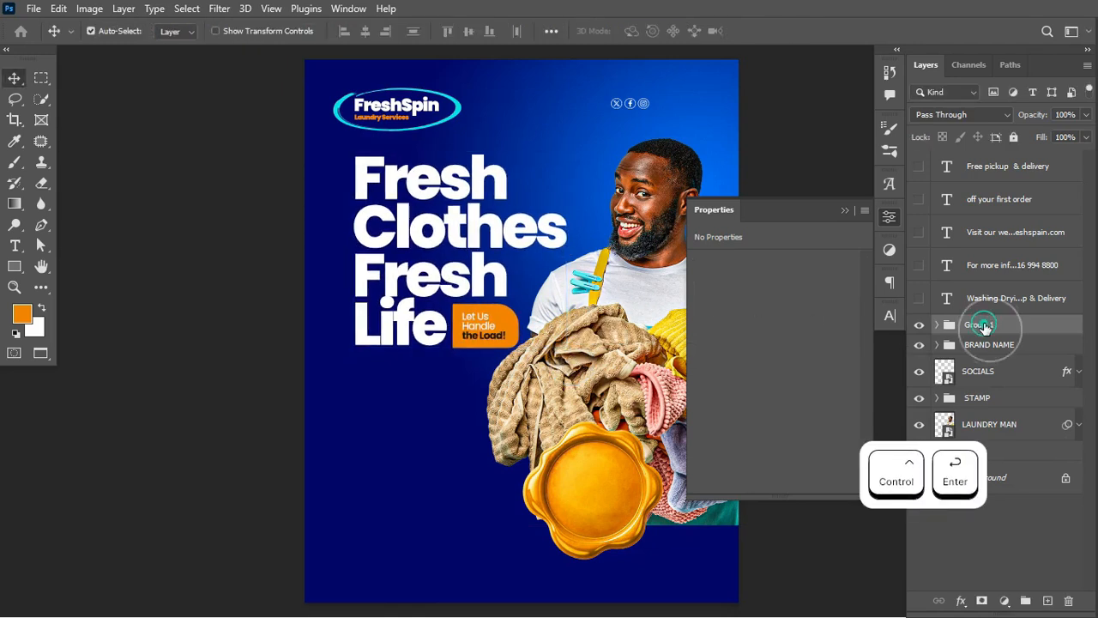
type("HEA")
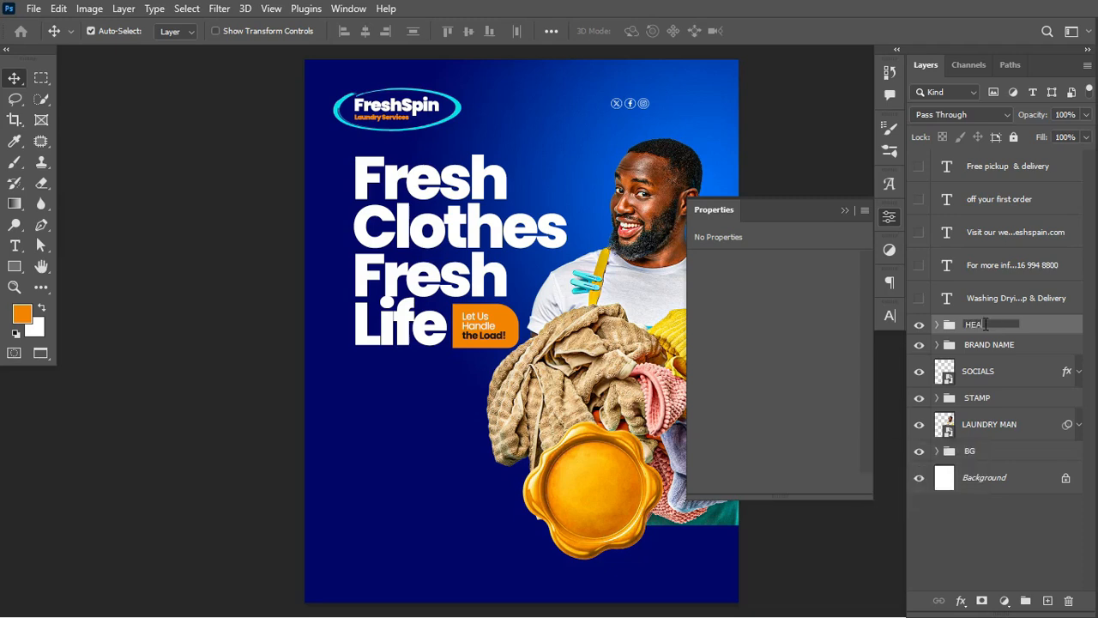
type("DLINE")
key("Return")
- Show the Washing, Drying, Ironing, Pickup & Delivery text and move it below the headline, aligned with the headline's left edge
left_click(919, 372)
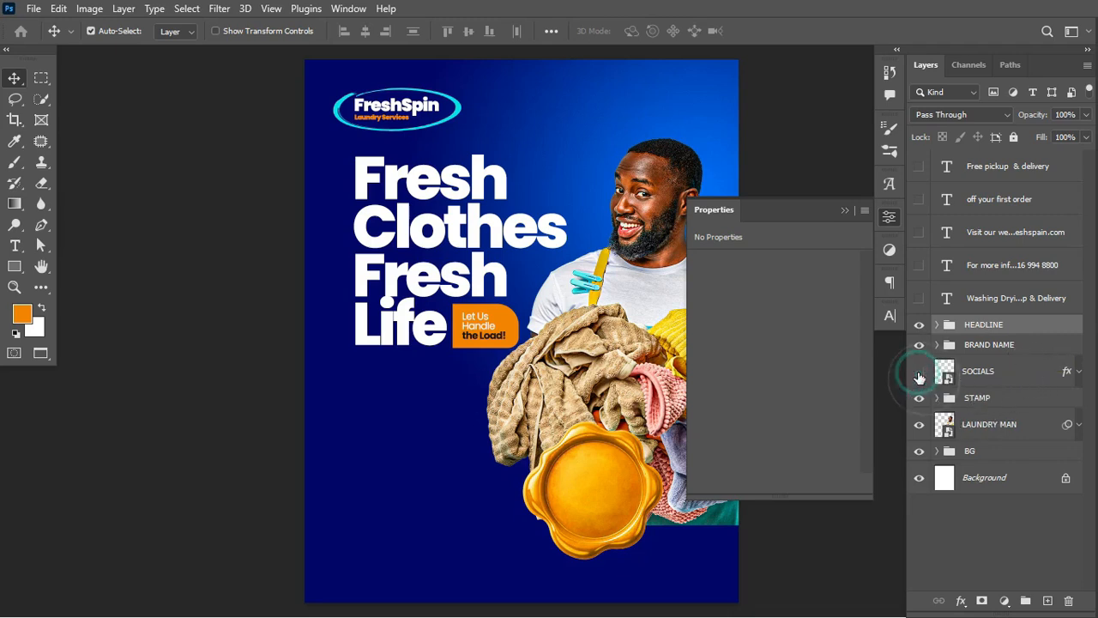
left_click(918, 298)
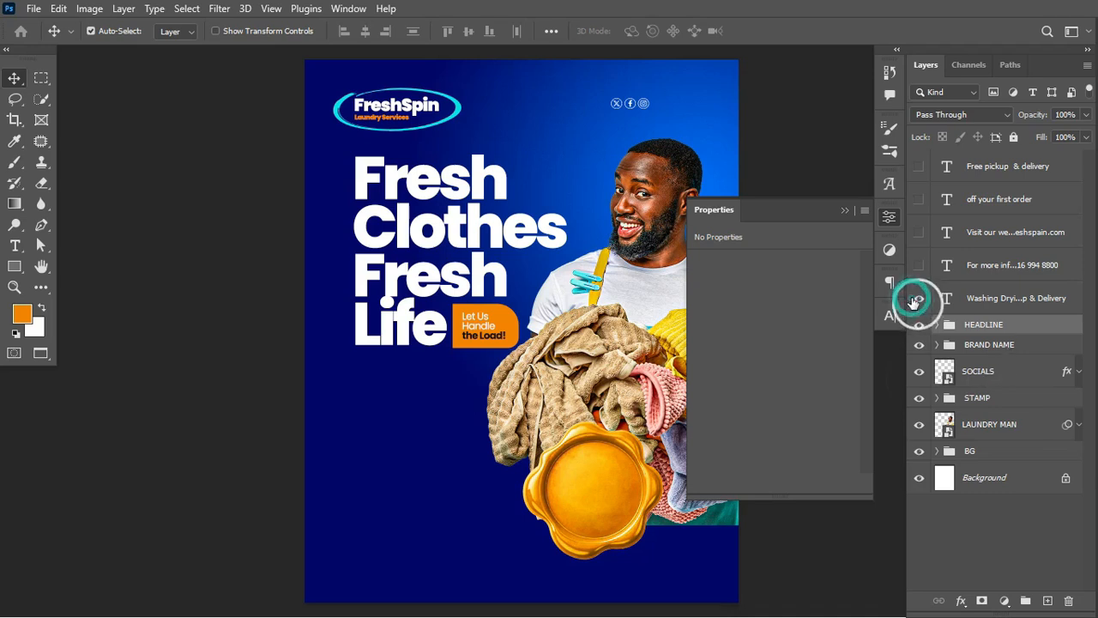
left_click(981, 306)
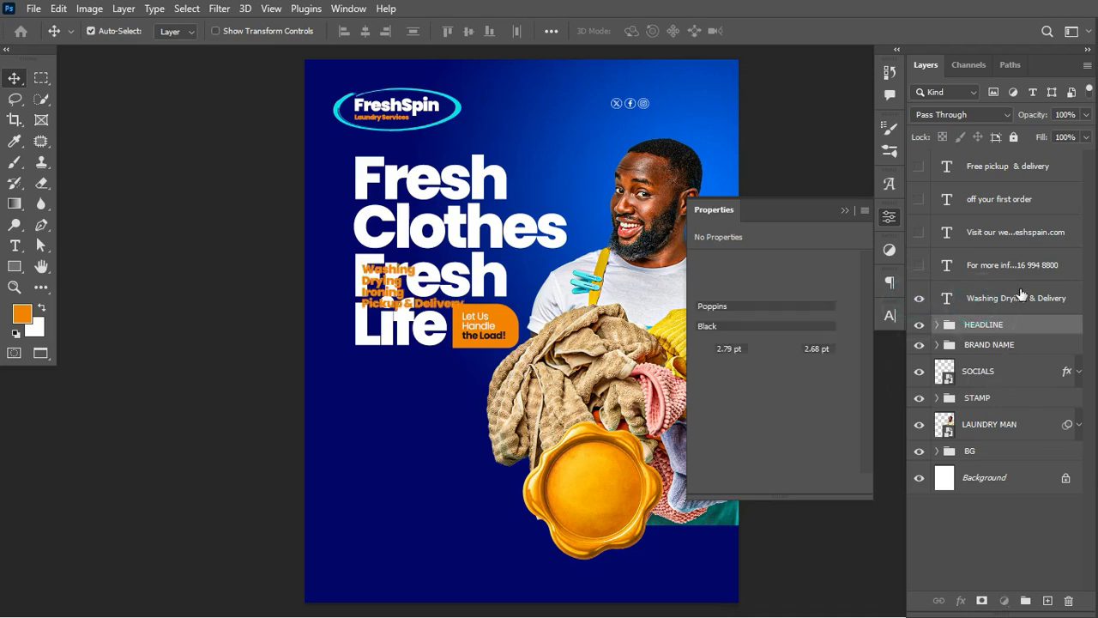
key("ctrl+t")
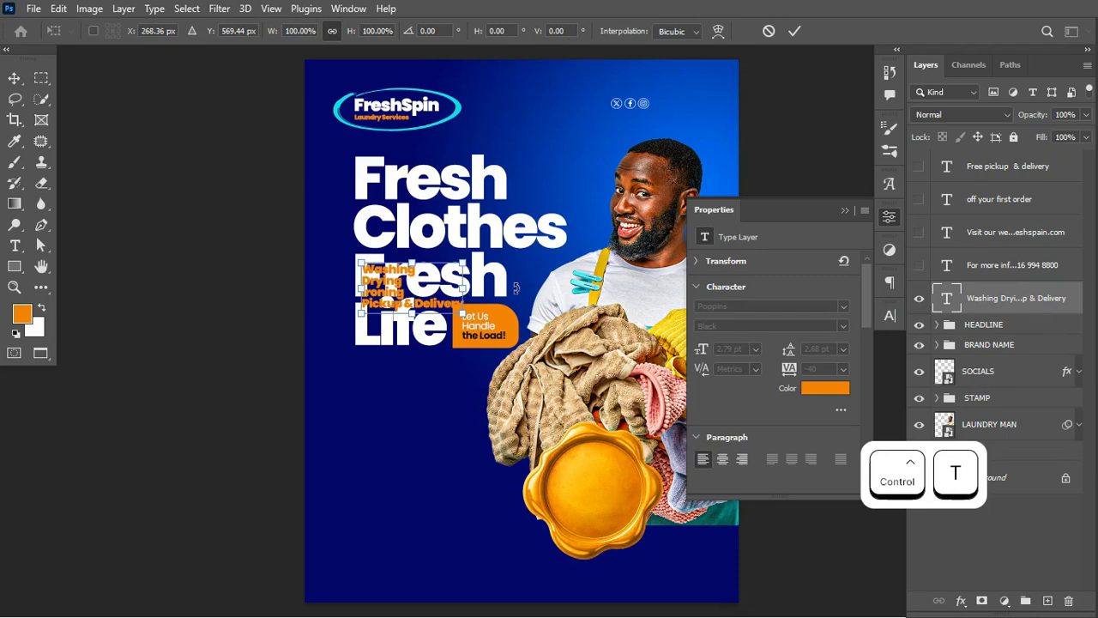
left_click_drag(388, 290, 383, 397)
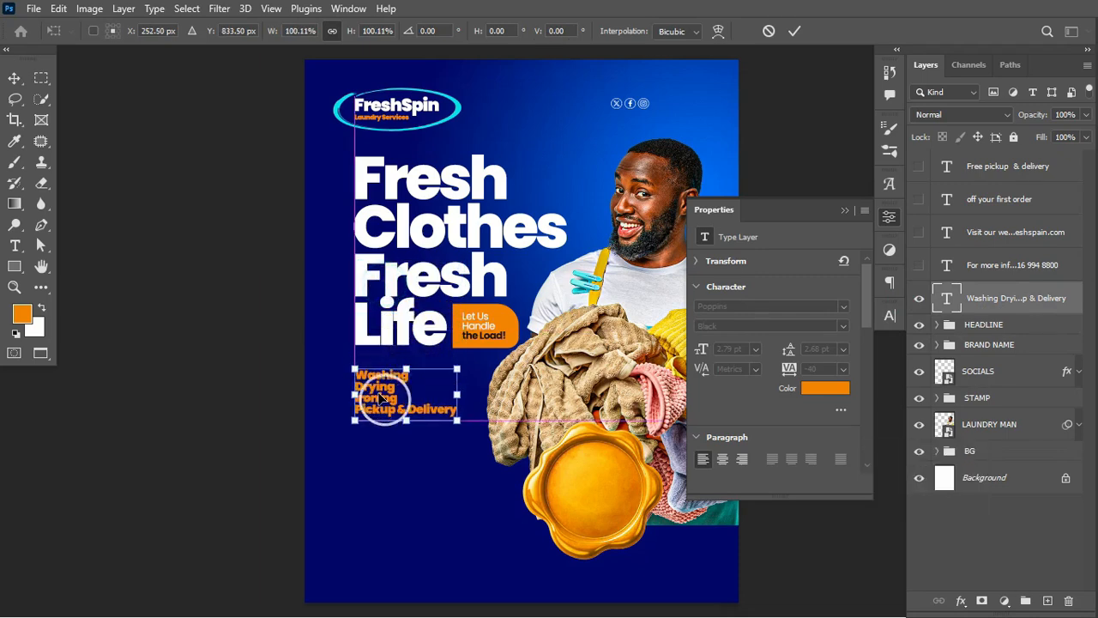
left_click(843, 322)
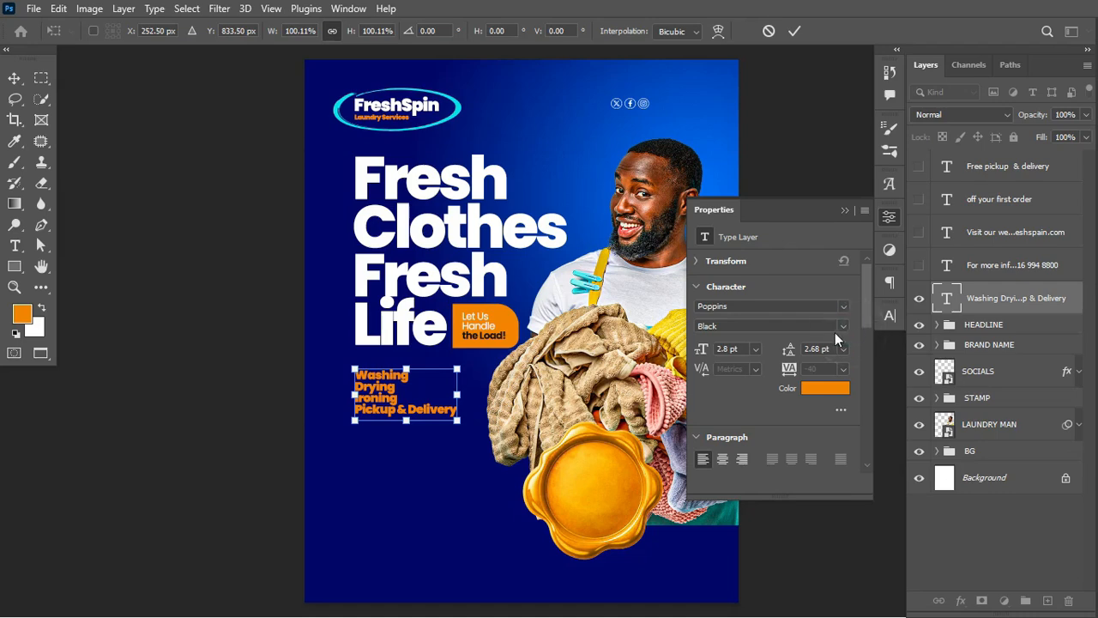
left_click(794, 32)
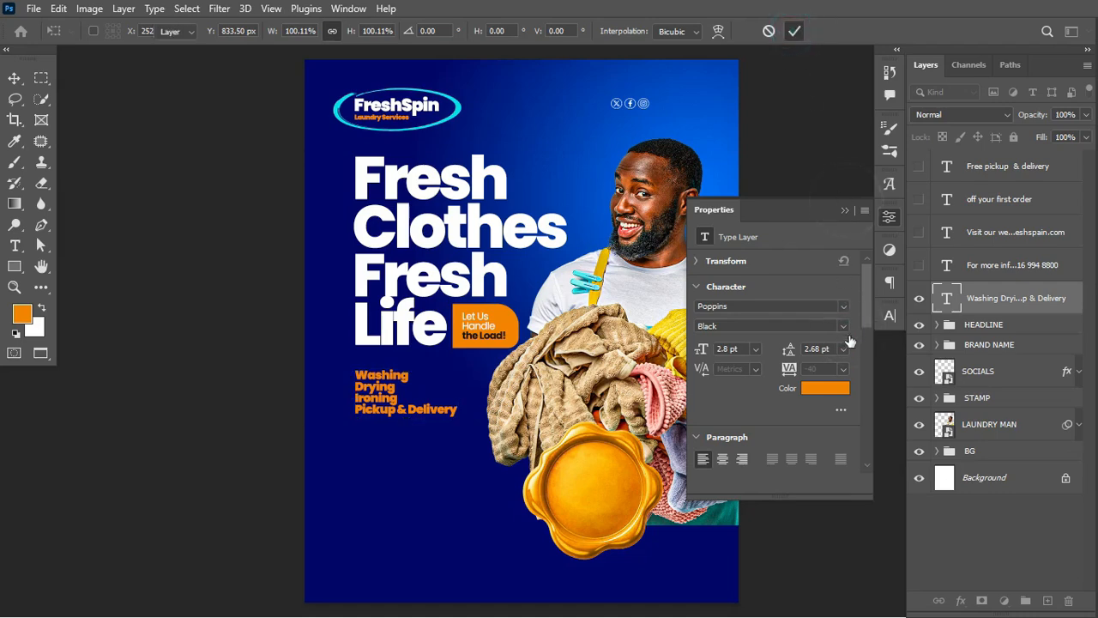
- Open the Poppins font style choices for the Washing, Drying, Ironing, Pickup & Delivery text
left_click(843, 326)
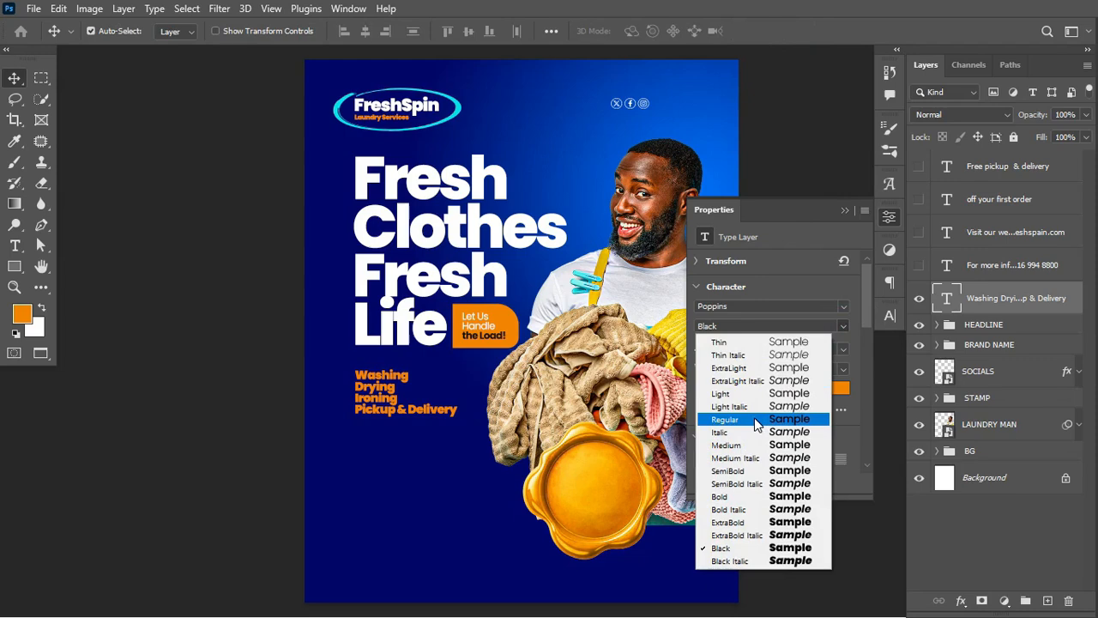
- Style the services list text as Poppins Regular with 6 pt leading and a white colour
left_click(728, 419)
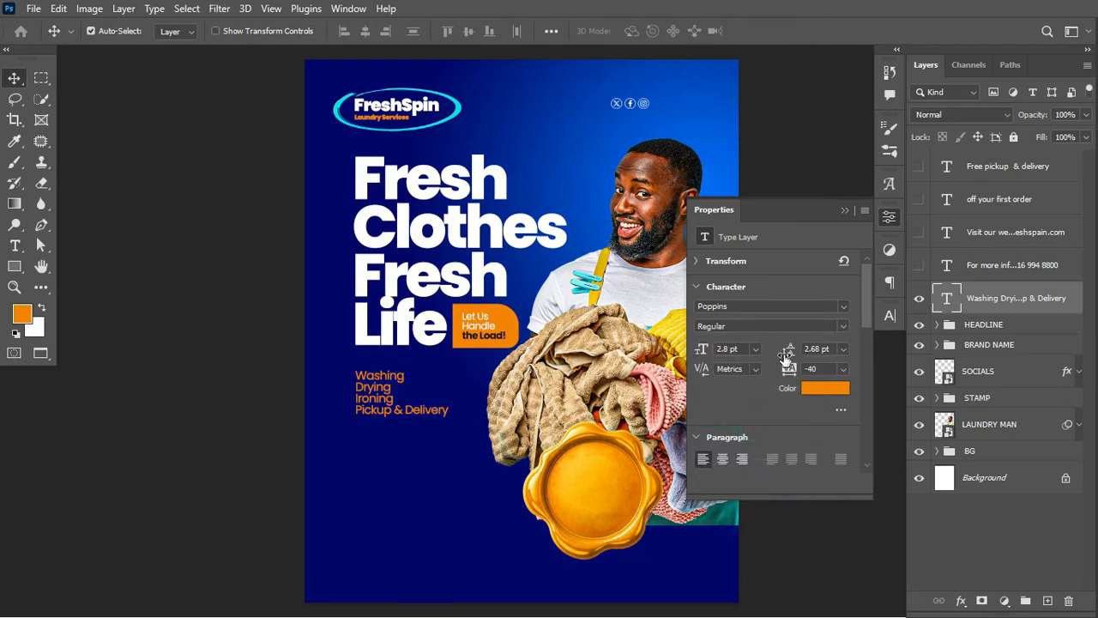
left_click_drag(786, 357, 789, 360)
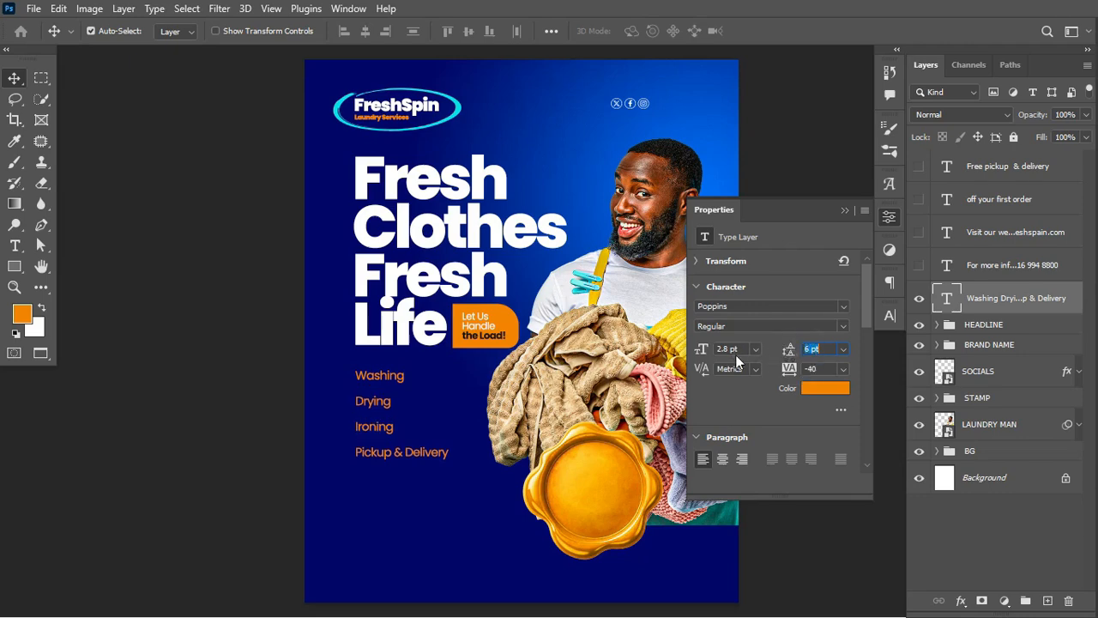
left_click(813, 388)
left_click_drag(682, 258, 672, 232)
left_click(1016, 227)
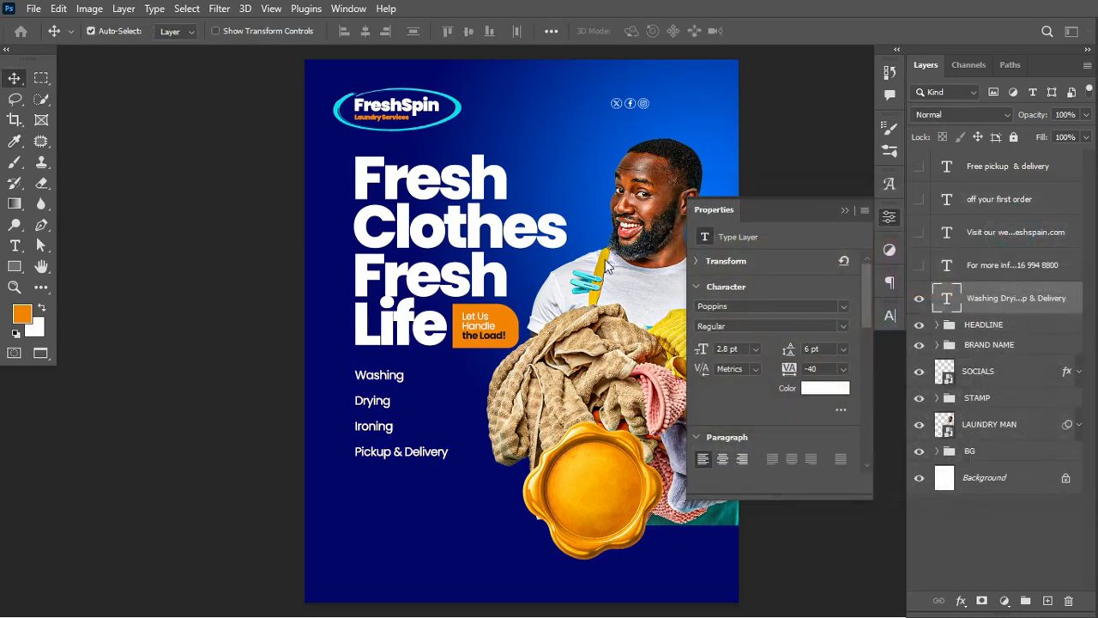
- Draw a 16 × 16 px orange square and place it as a bullet just before the word Washing
left_click_drag(21, 268, 103, 265)
left_click_drag(426, 384, 432, 394)
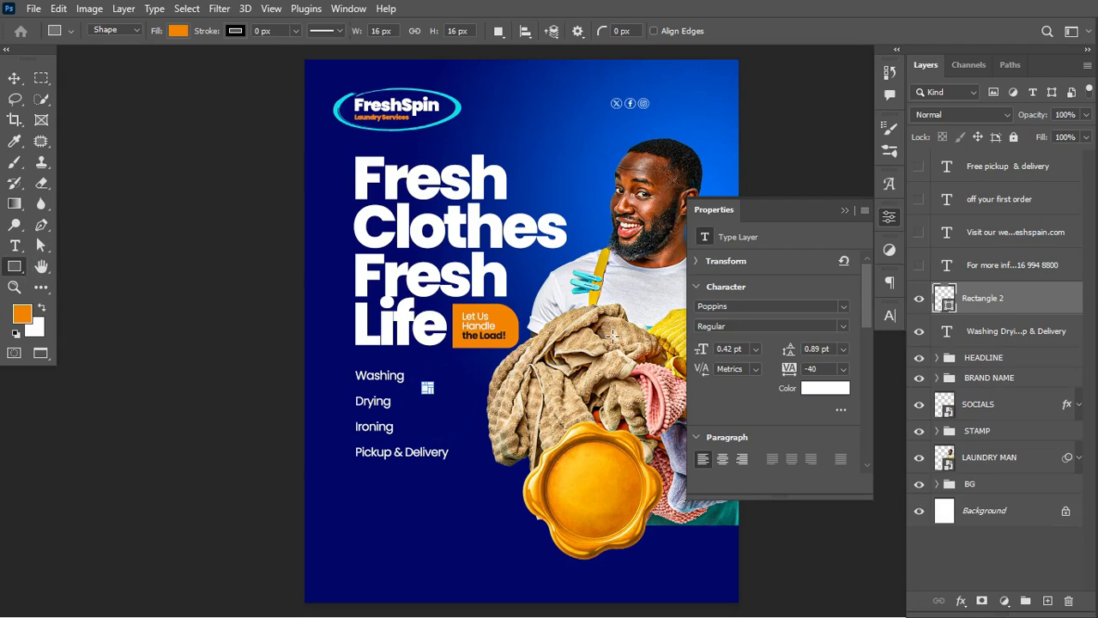
left_click(13, 78)
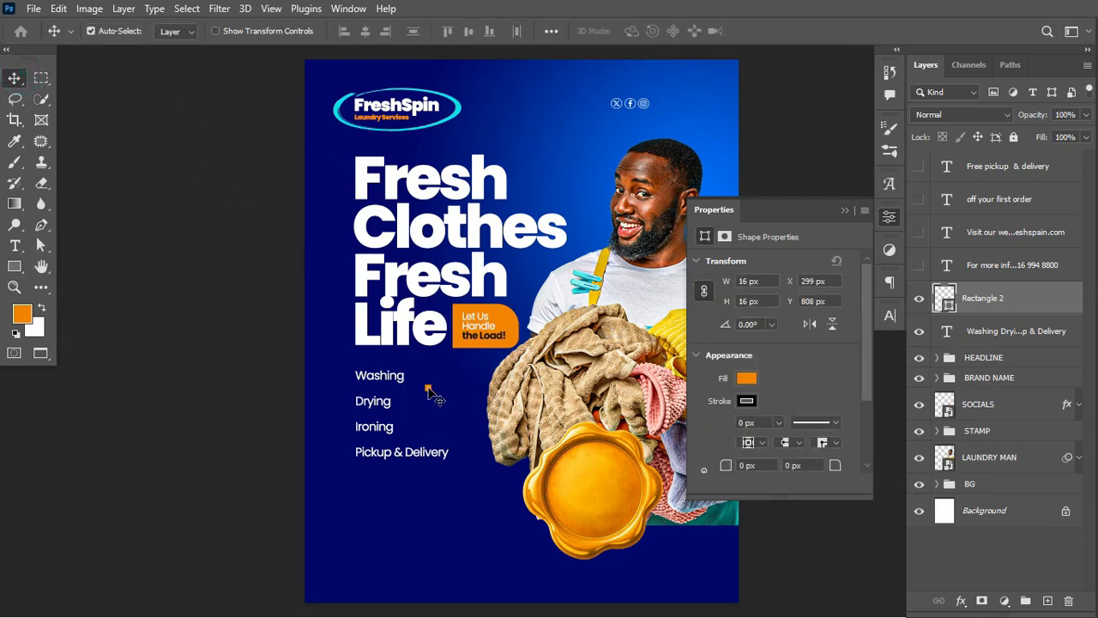
left_click_drag(427, 388, 345, 375)
key("Left")
key("Left")
key("Left")
key("Left")
- Duplicate the square bullet for Drying, Ironing and Pickup & Delivery, and distribute all four bullets evenly along the vertical
key("alt")
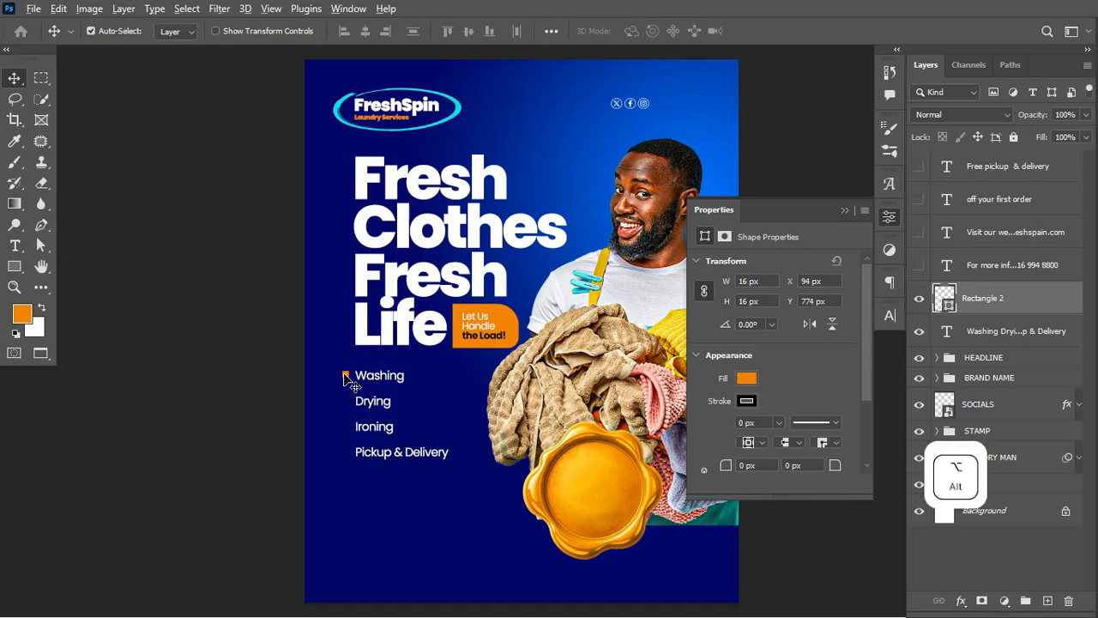
left_click_drag(346, 378, 349, 453)
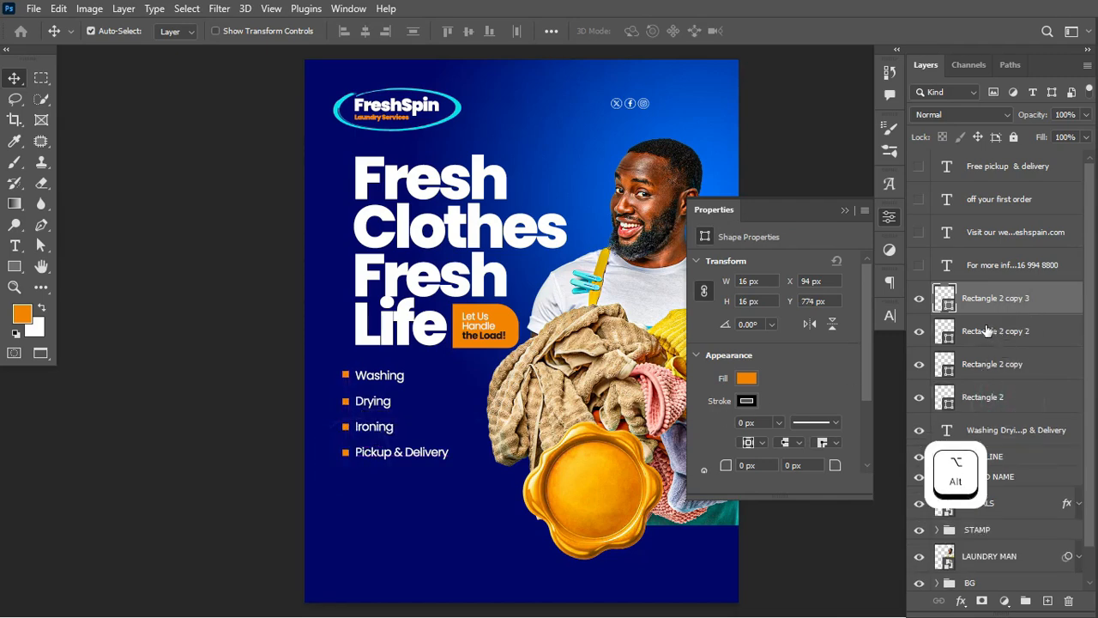
left_click(995, 398, "shift")
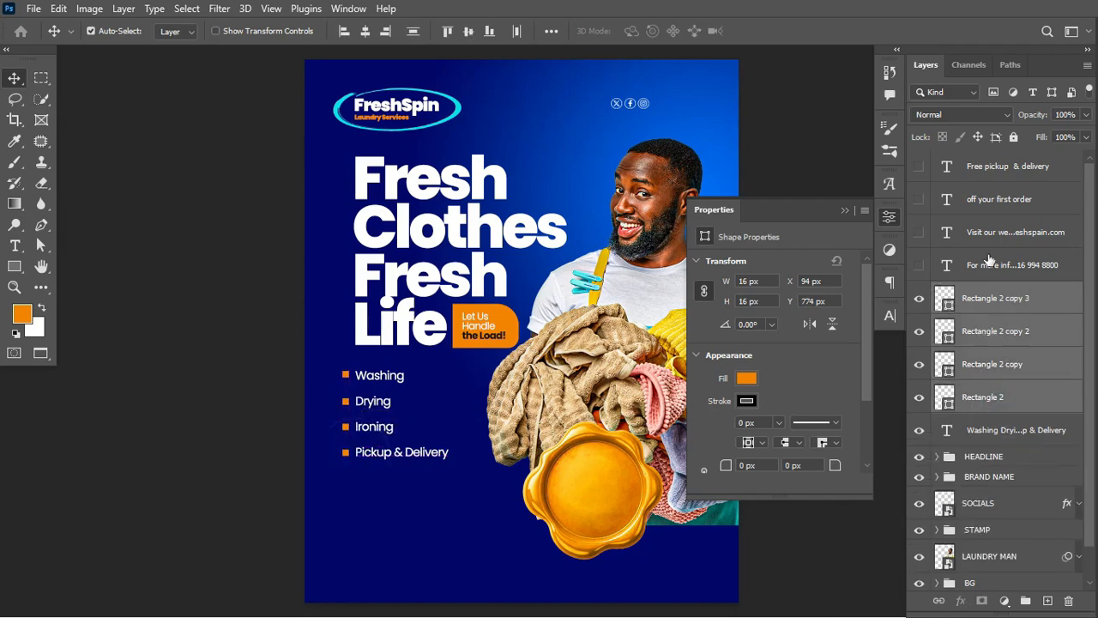
left_click(413, 31)
left_click(414, 31)
left_click(844, 210)
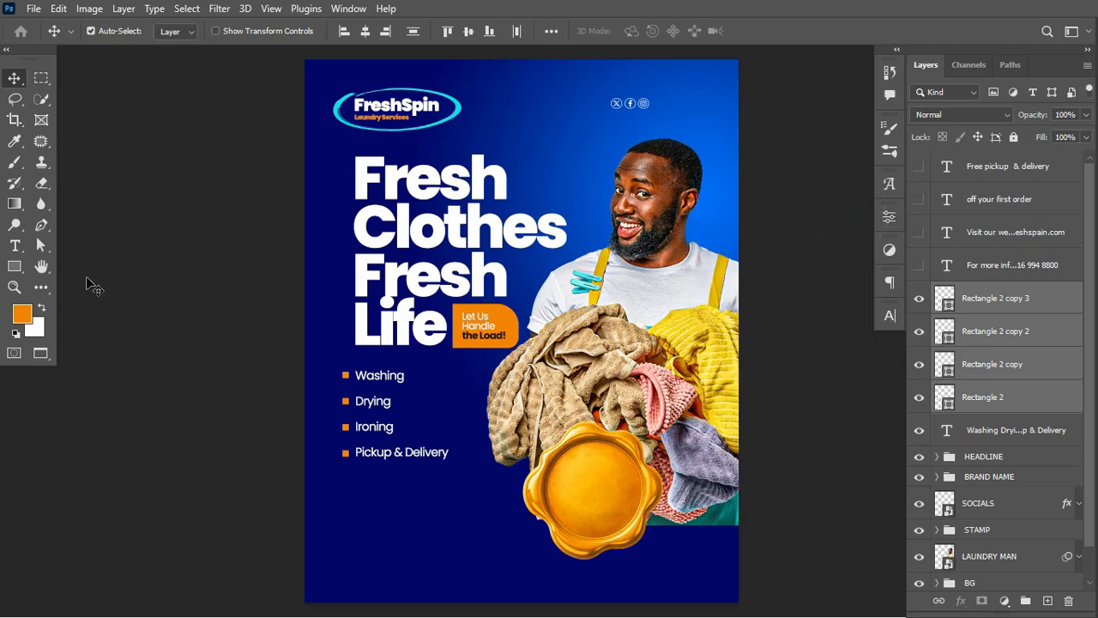
- Draw a horizontal line about 292 px long below the services list and give it a 1 px white stroke
left_click(15, 266)
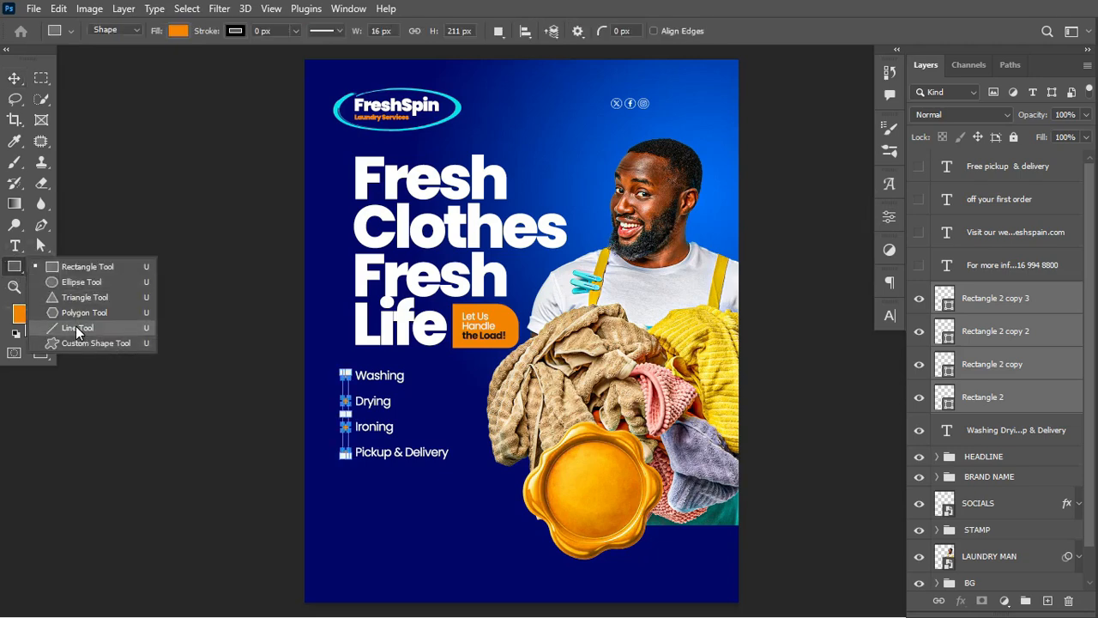
left_click(75, 326)
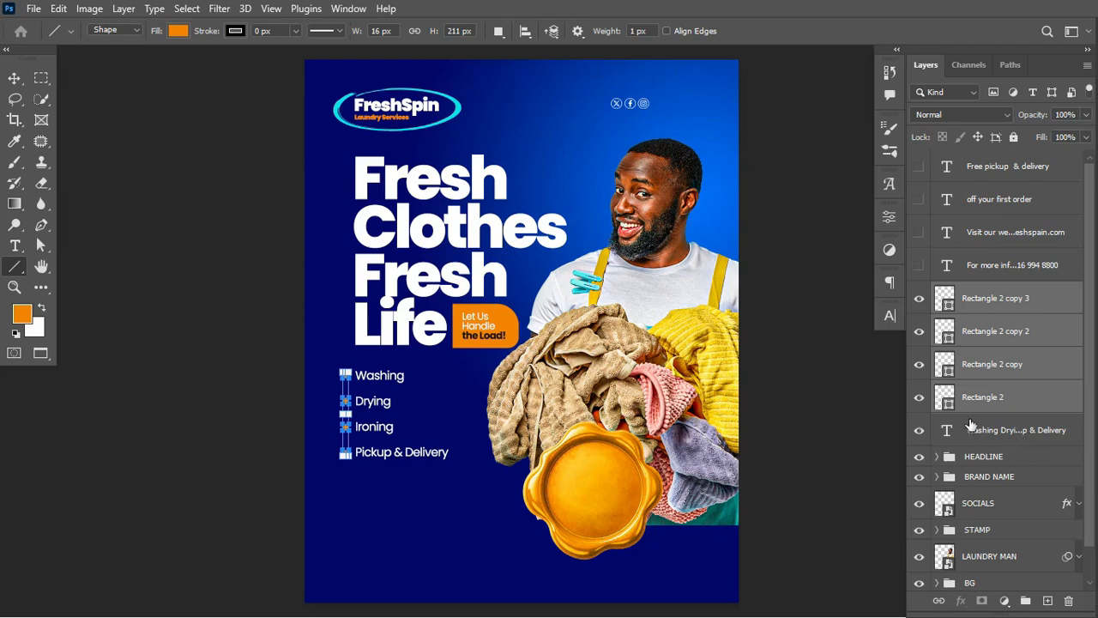
left_click(1016, 440)
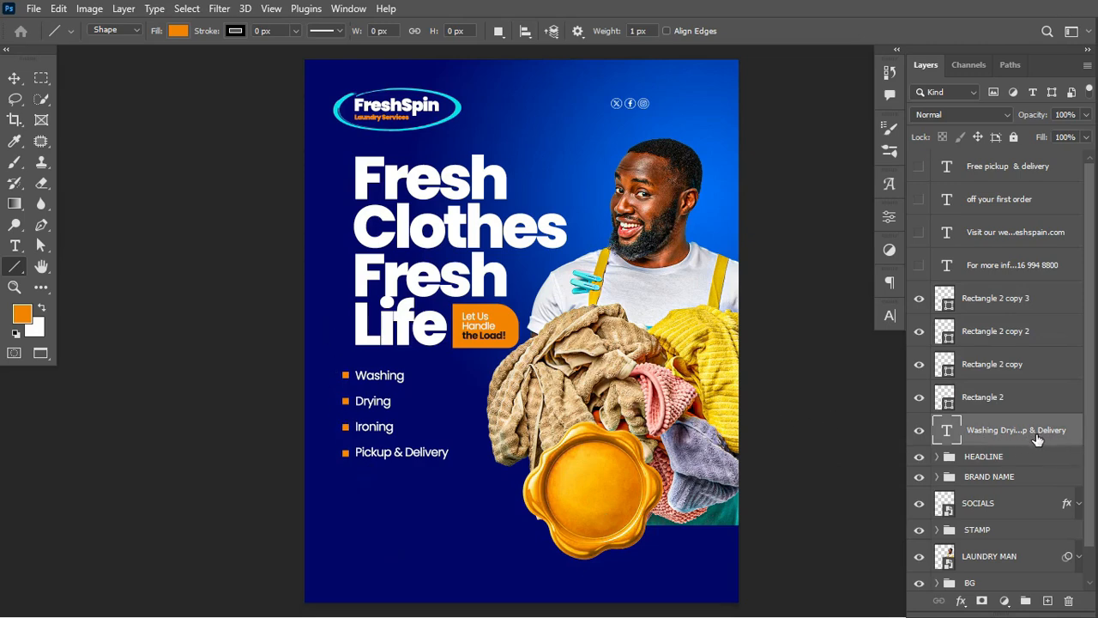
left_click_drag(338, 481, 455, 494)
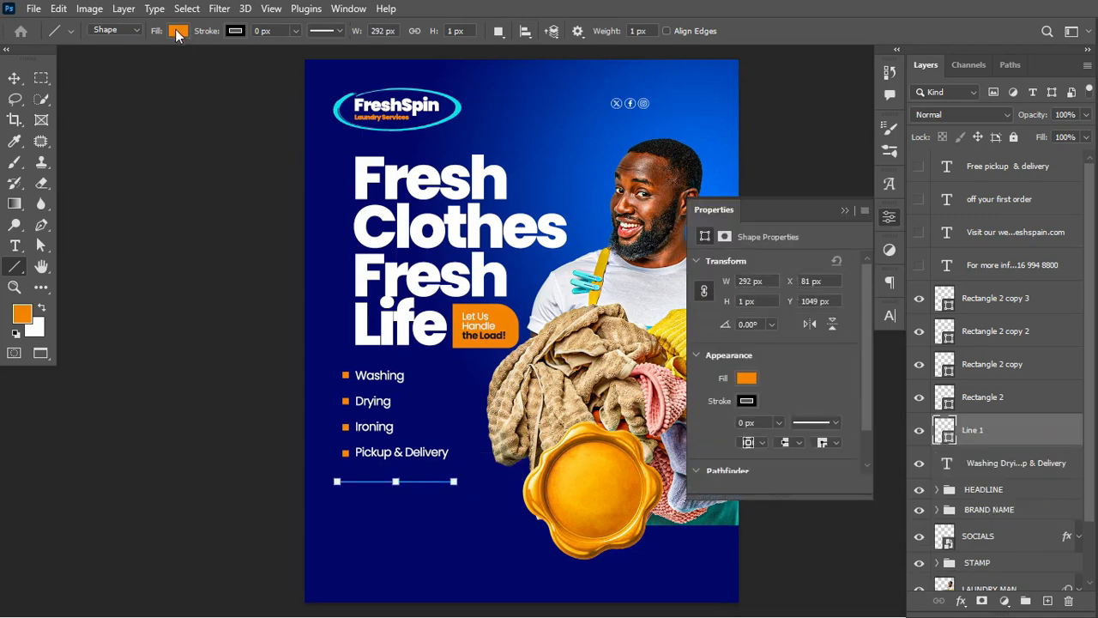
left_click(232, 33)
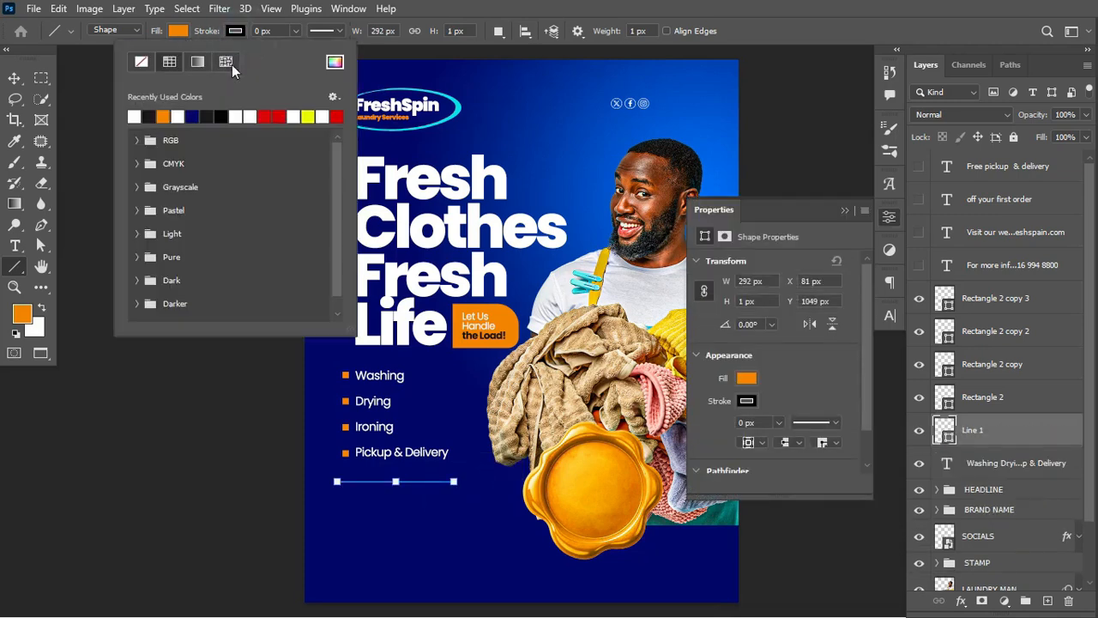
left_click(132, 116)
left_click(261, 31)
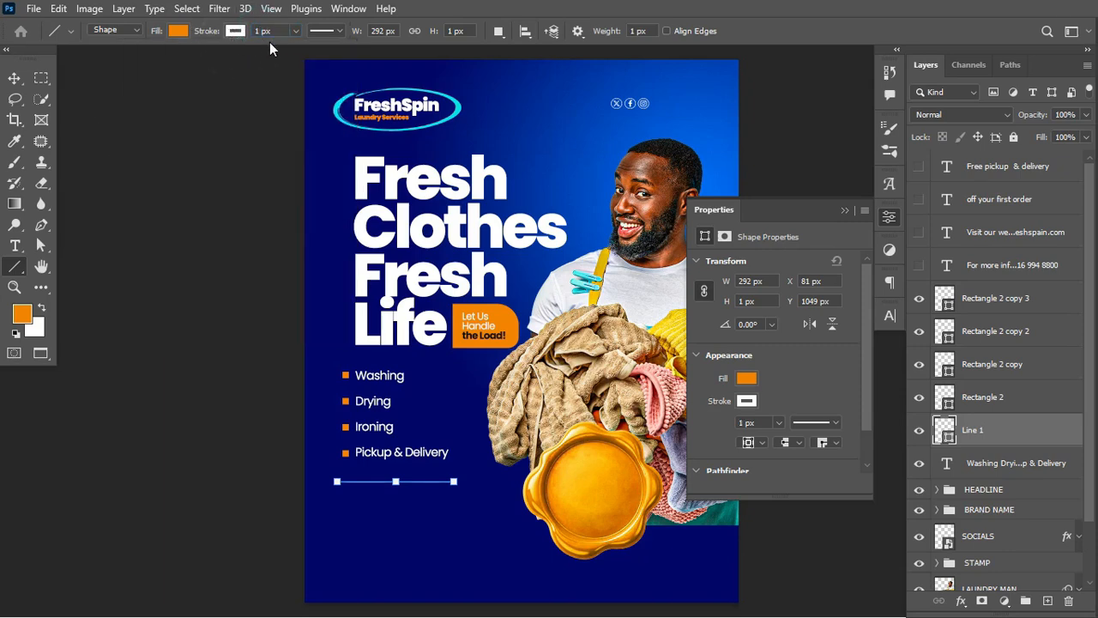
left_click(15, 79)
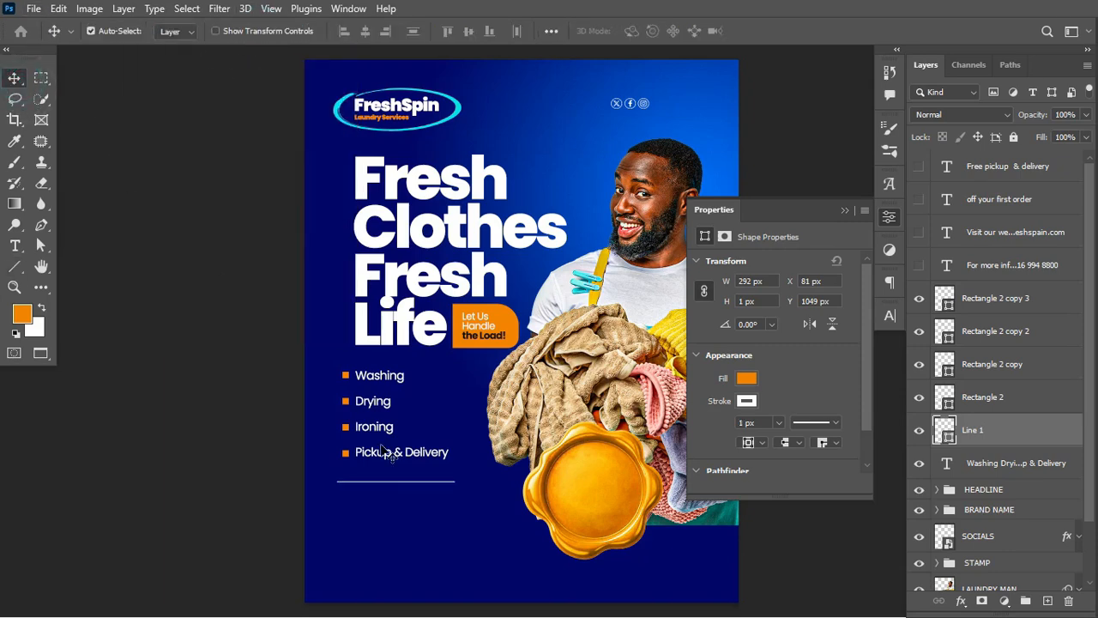
left_click(430, 489, "ctrl")
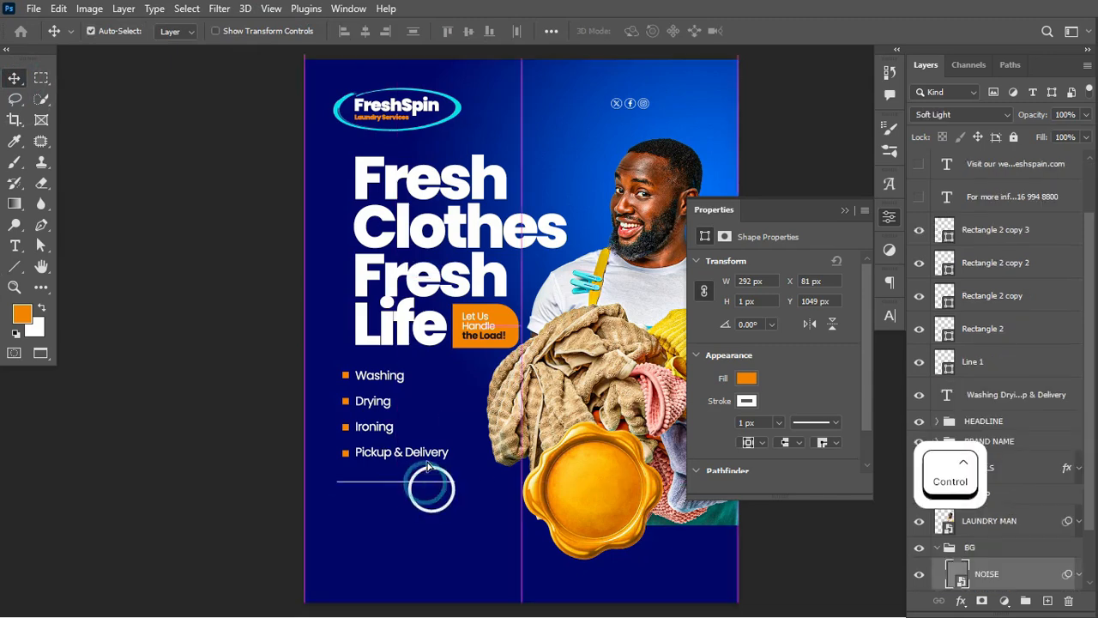
key("ctrl+z")
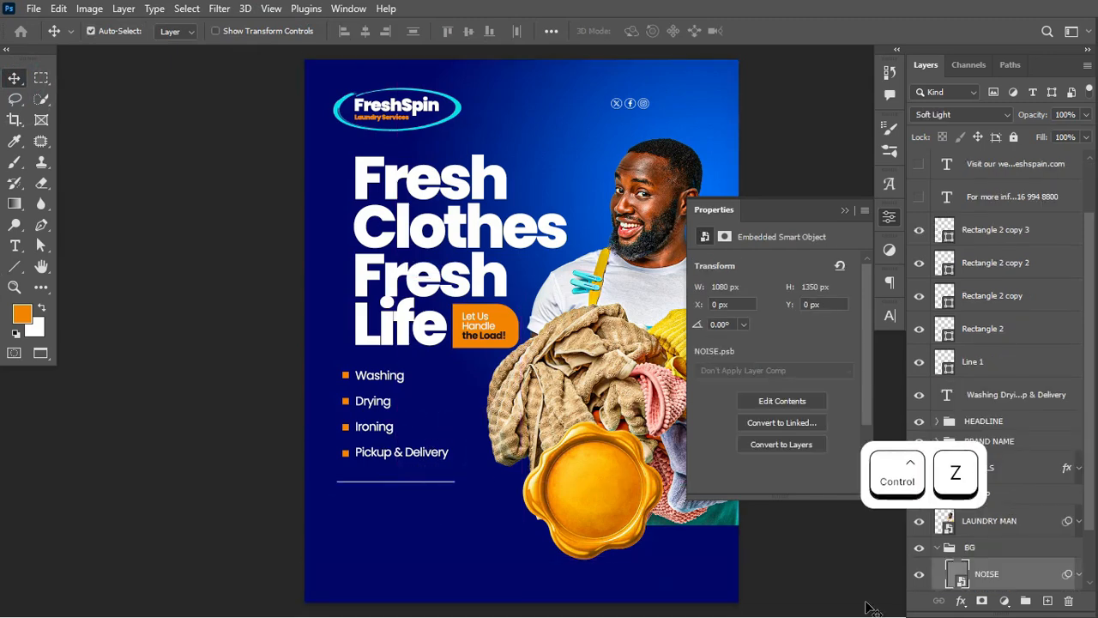
left_click(938, 549)
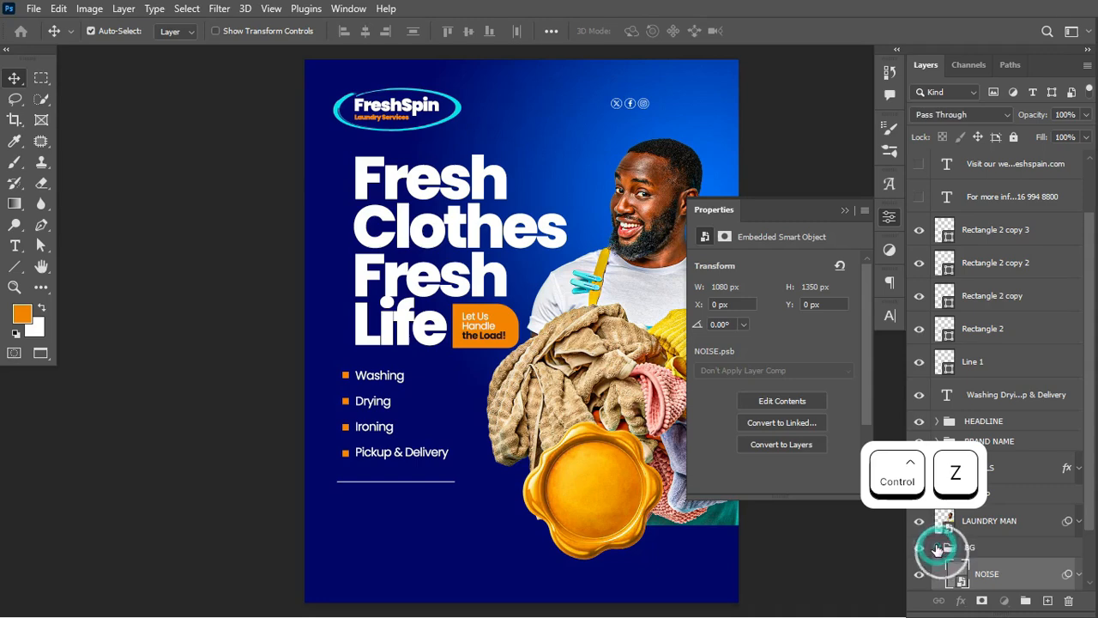
- Move the white line up so it sits just above Washing in the services list
left_click(984, 366)
key("ctrl+t")
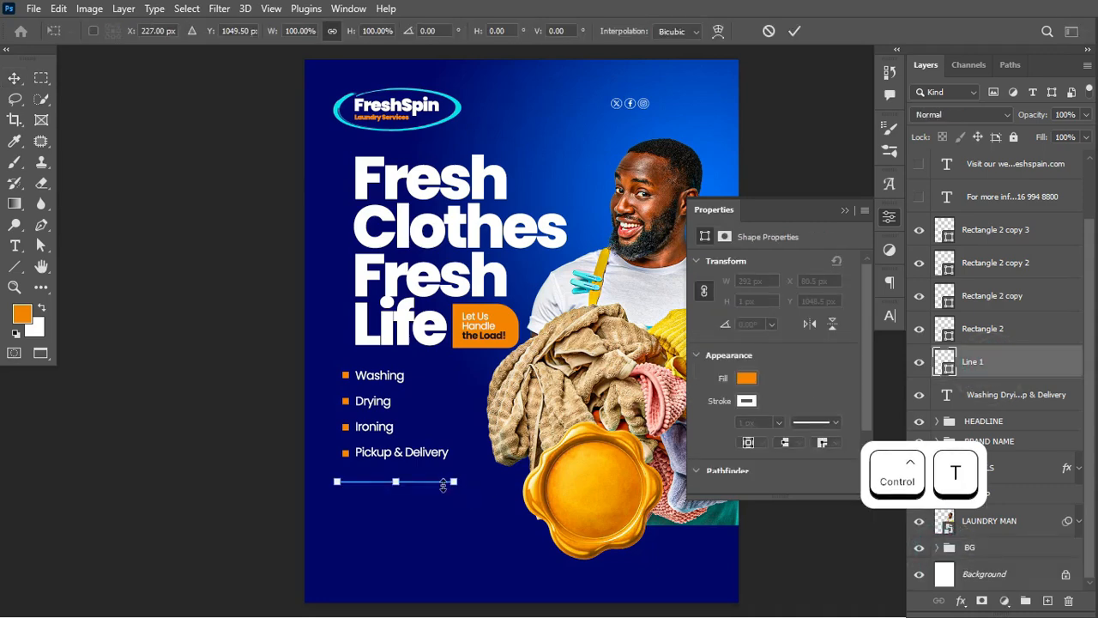
left_click_drag(446, 486, 446, 370)
key("ctrl+Return")
- Duplicate the white line and move the copy straight down as a divider between Washing and Drying
key("ctrl+j")
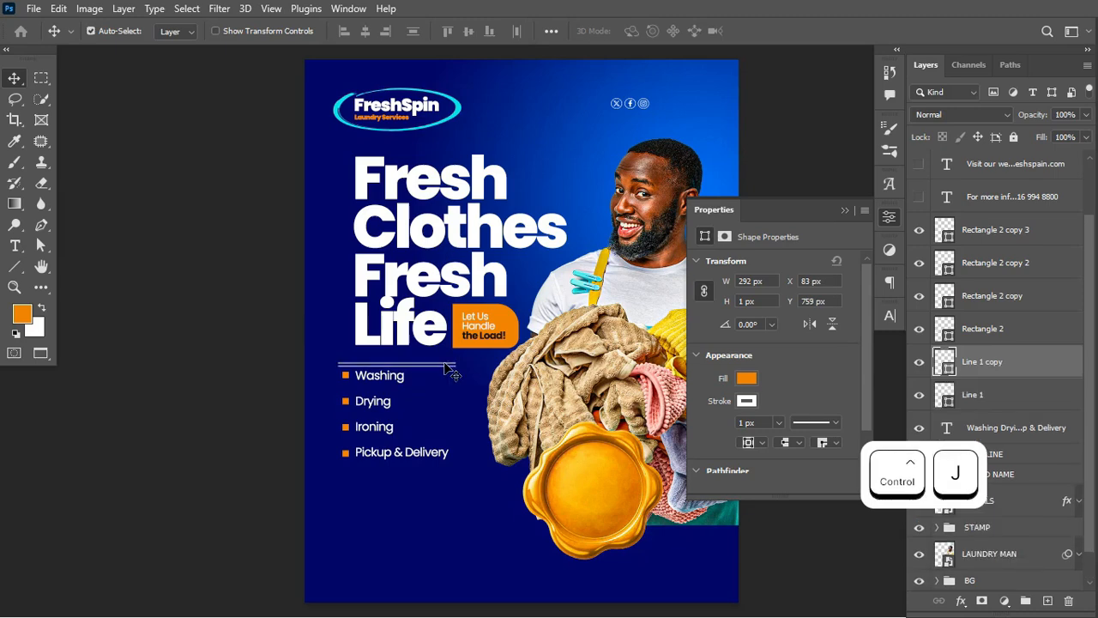
key("Down")
key("Down")
key("Down")
key("Down")
key("Down")
key("Down")
key("Down")
key("Down")
key("Down")
key("Down")
key("Down")
key("Down")
key("Down")
key("Down")
key("Down")
key("Down")
key("Down")
key("Down")
key("Down")
key("Down")
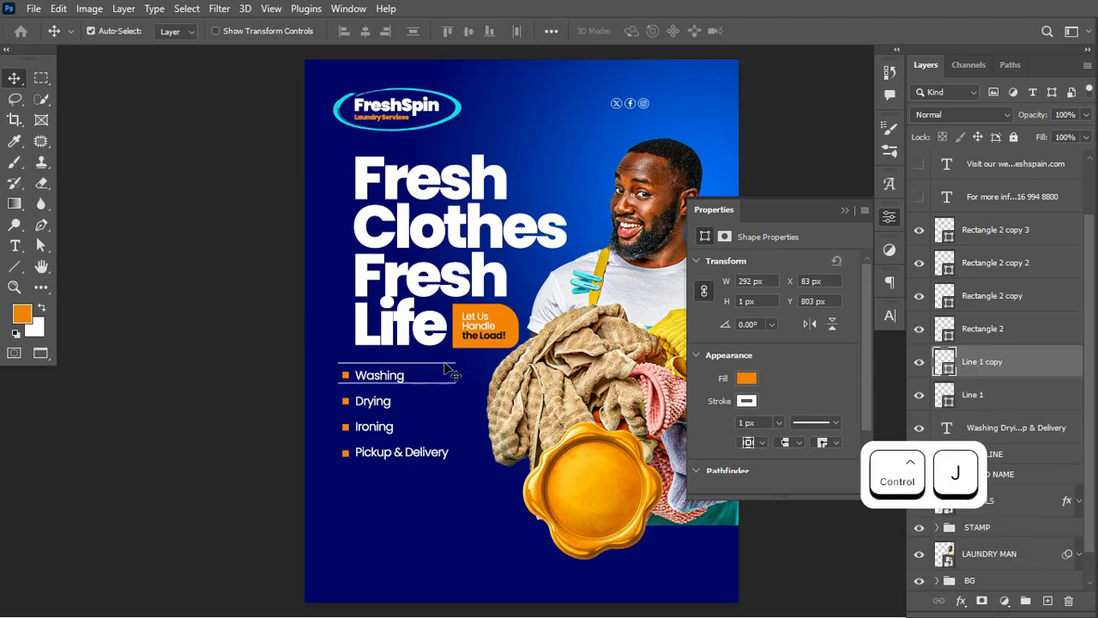
- Duplicate the divider under Washing and move the copy straight down between Drying and Ironing, at about Y 881 px
key("ctrl+j")
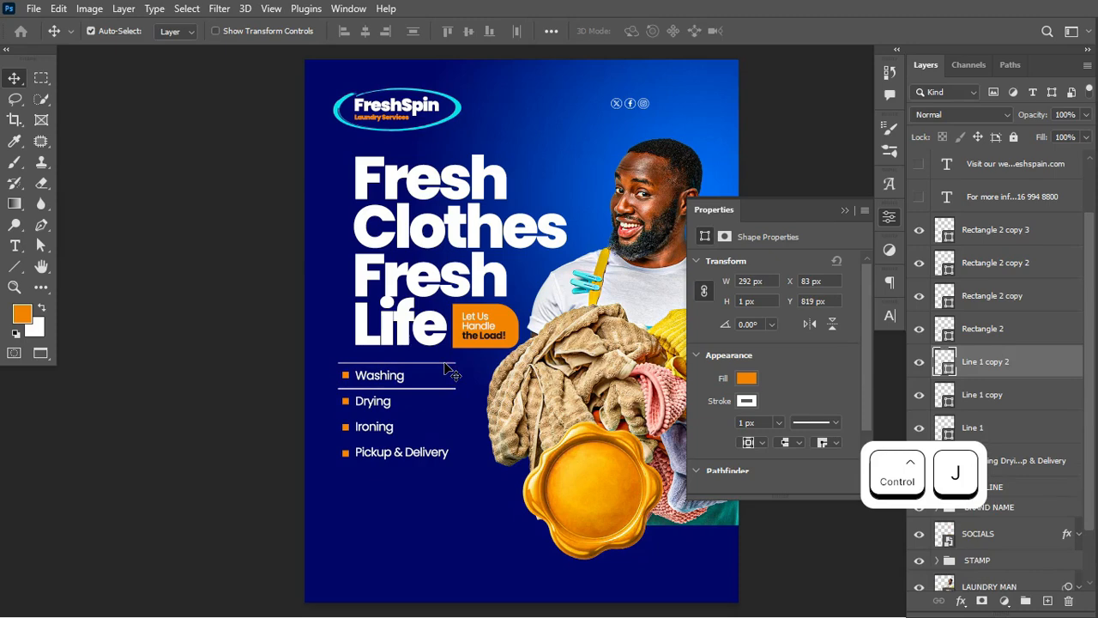
key("Down")
key("Down")
key("Down")
key("Down")
key("Down")
key("Down")
key("Down")
key("Down")
key("Down")
key("Down")
key("Down")
key("Down")
key("Down")
key("Down")
key("Down")
key("Down")
key("Down")
key("Down")
key("Down")
key("Down")
key("Down")
key("Down")
key("Down")
key("Down")
key("Down")
key("Down")
key("Down")
key("Down")
key("Down")
key("Down")
key("Down")
key("Down")
key("Down")
key("Down")
key("Down")
key("Down")
key("Down")
key("Down")
key("Down")
key("Down")
key("Down")
key("Down")
key("Down")
key("Down")
key("Down")
key("Down")
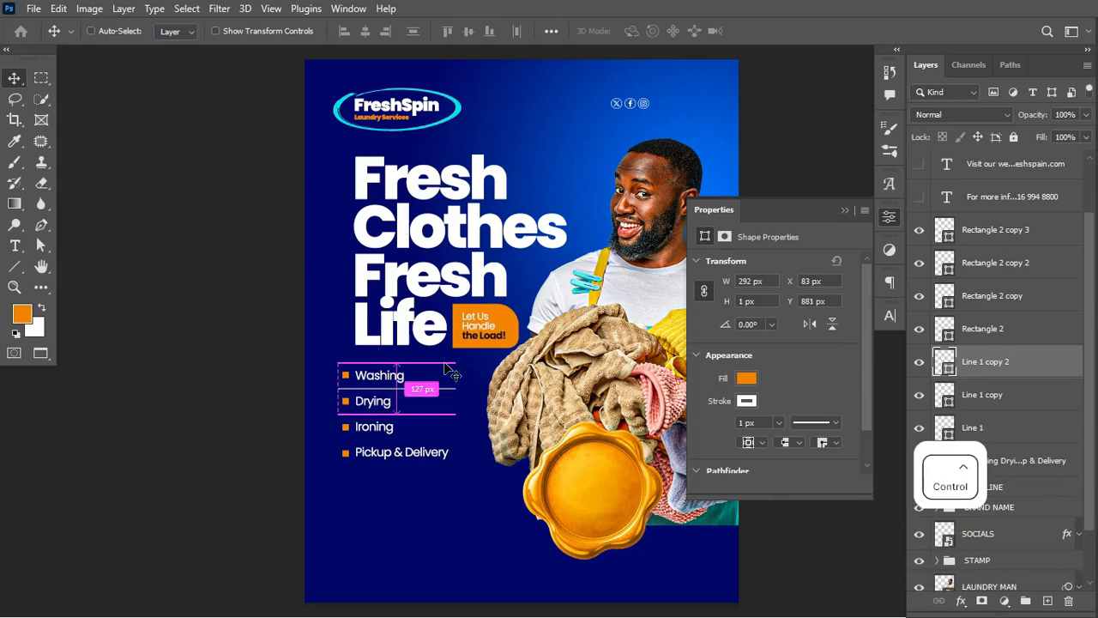
- Duplicate the divider under Drying and move the copy straight down between Ironing and Pickup & Delivery, at about Y 945 px
key("ctrl+j")
key("Down")
key("Down")
key("Down")
key("Down")
key("Down")
key("Down")
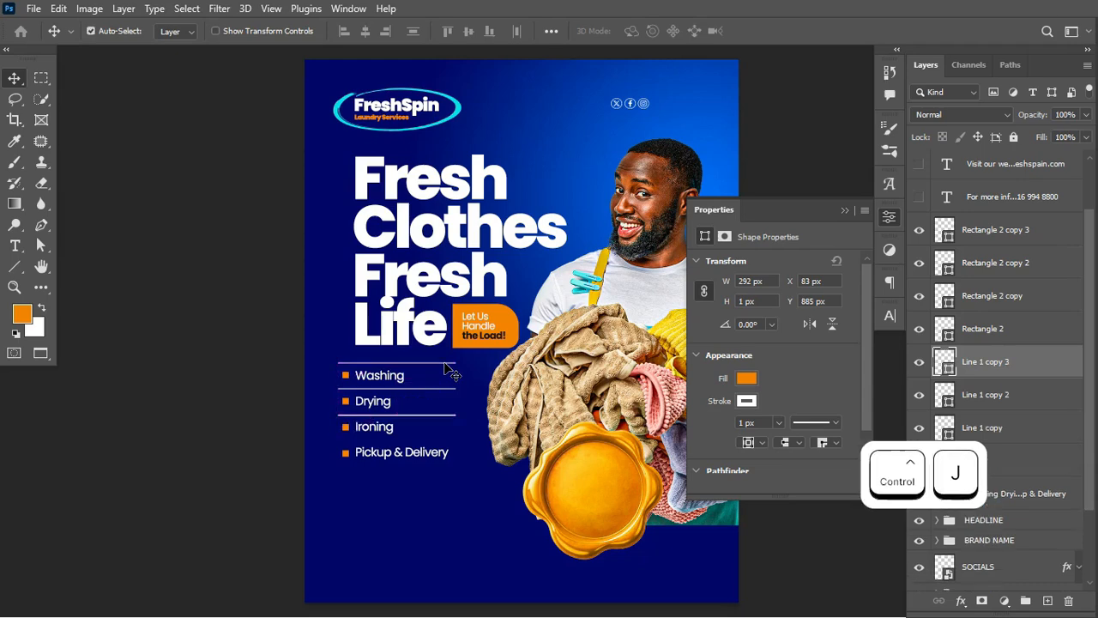
key("Down")
key("Down")
key("Down")
key("Down")
key("Down")
key("Down")
key("Down")
key("Down")
key("Down")
key("Down")
key("Down")
key("Down")
key("Down")
key("Down")
key("Down")
key("Down")
key("Down")
key("Down")
key("Down")
key("Down")
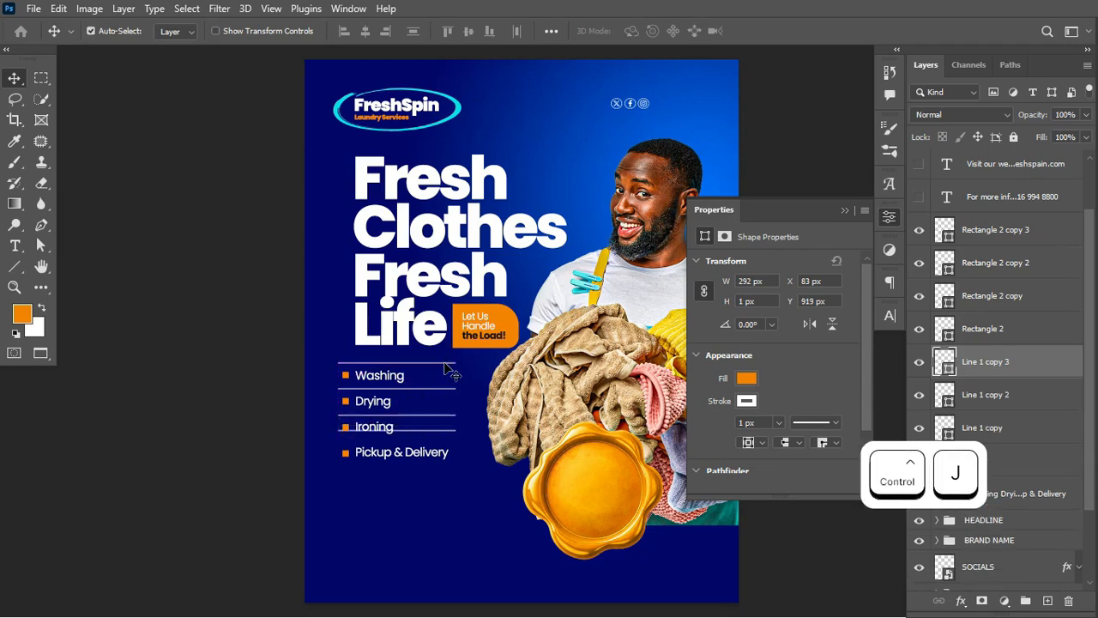
key("Down")
key("Down")
key("Down")
key("Down")
key("Down")
key("Down")
key("Down")
key("Down")
key("Down")
key("Down")
key("Down")
key("Down")
key("Down")
key("Down")
key("Down")
key("Down")
- Duplicate the divider under Ironing and move the copy straight down below Pickup & Delivery, to Y 1013 px
key("ctrl+j")
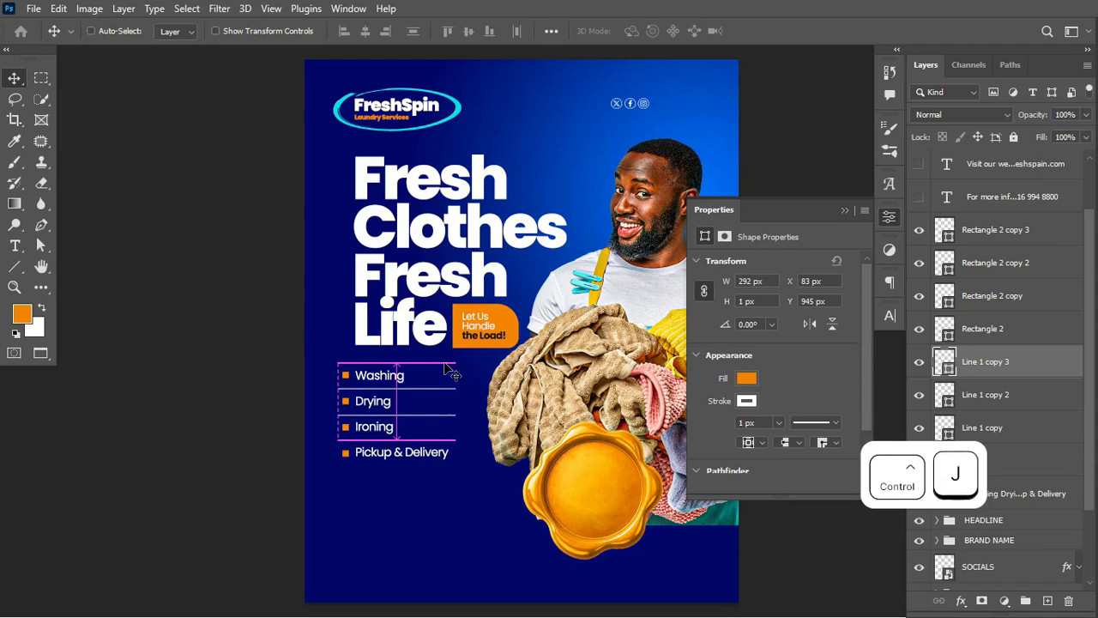
key("Down")
key("Down")
key("Down")
key("Down")
key("Down")
key("Down")
key("Down")
key("Down")
key("Down")
key("Down")
key("Down")
key("Down")
key("Down")
key("Down")
key("Down")
key("Down")
key("Down")
key("Down")
key("Down")
key("Down")
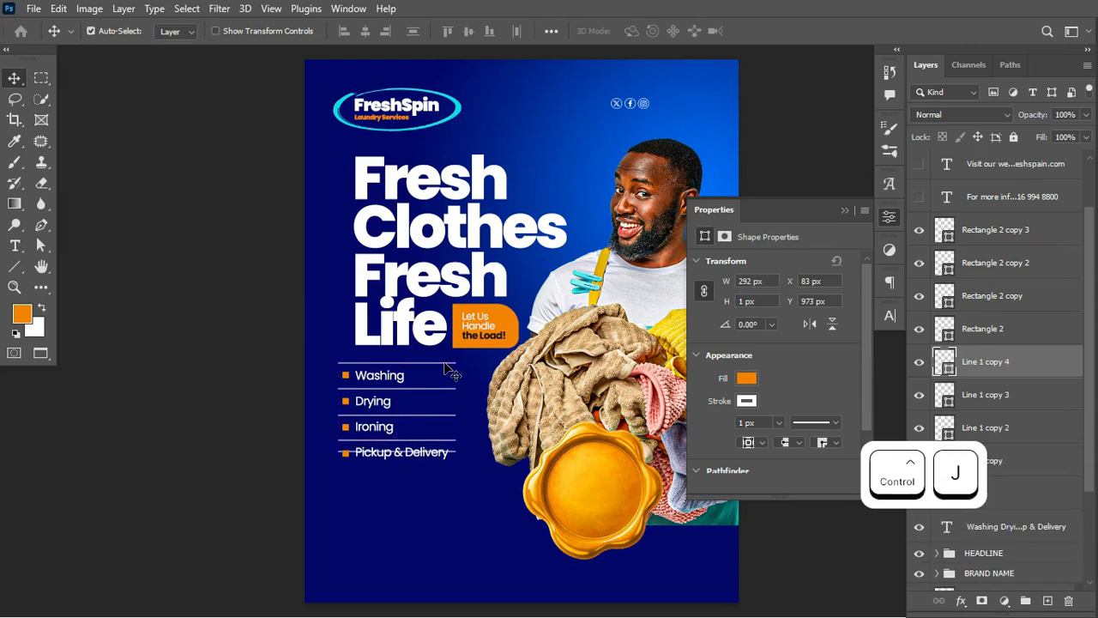
key("Down")
key("Down")
key("Down")
key("Down")
key("Down")
key("Down")
key("Down")
key("Down")
key("Down")
key("Down")
key("Down")
key("Down")
key("Down")
key("Down")
key("Down")
key("Down")
key("Down")
key("Down")
key("Down")
key("Down")
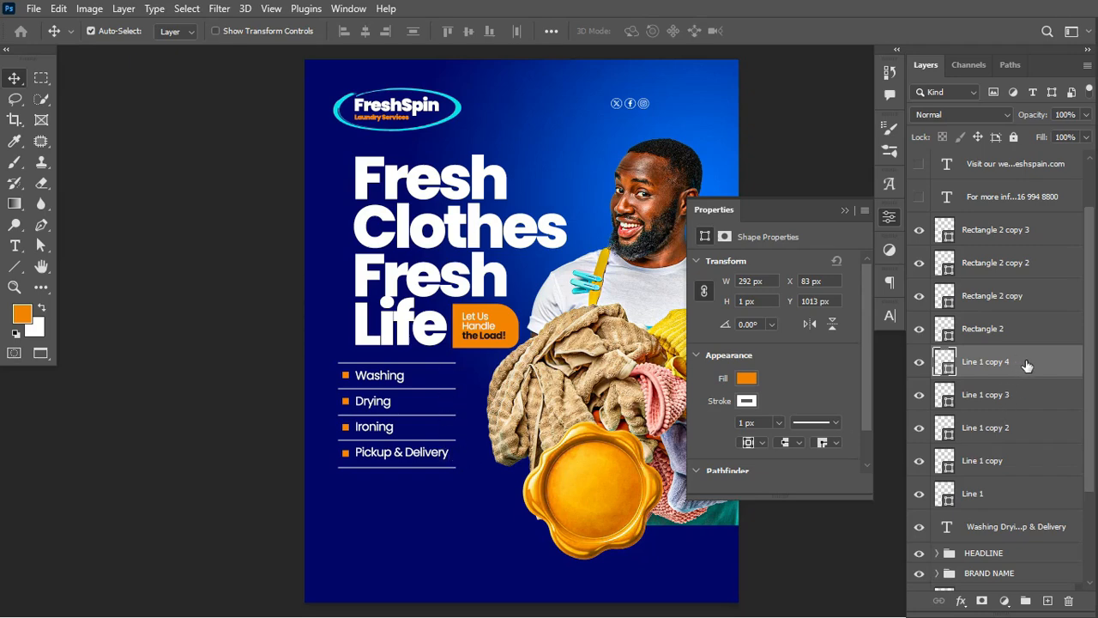
- Distribute all five divider lines of the services list evenly in the vertical direction
left_click(1011, 495, "shift")
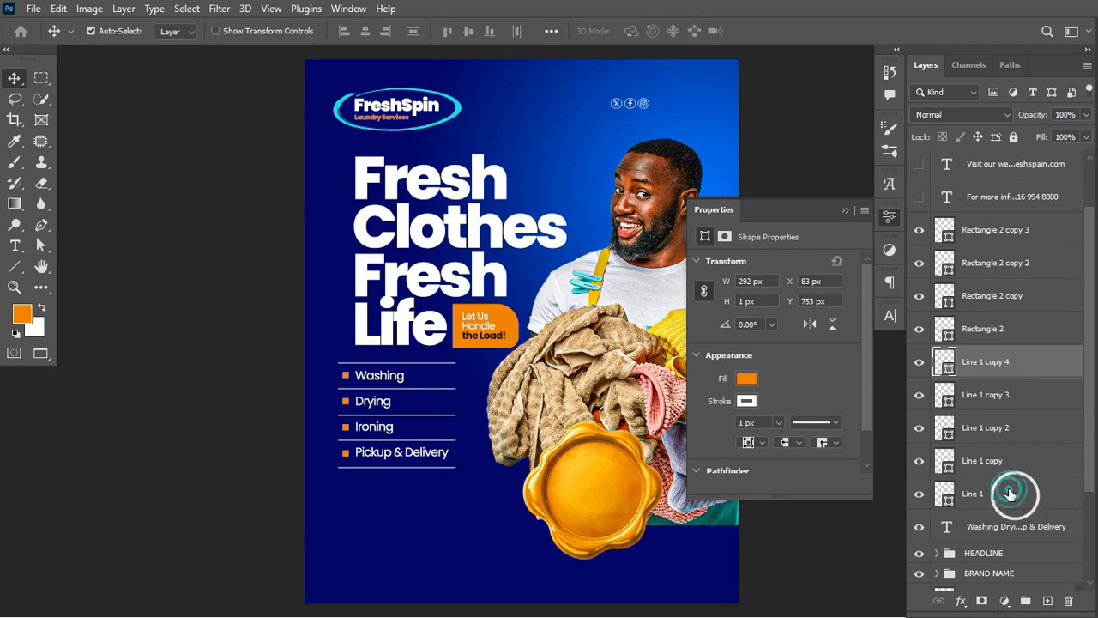
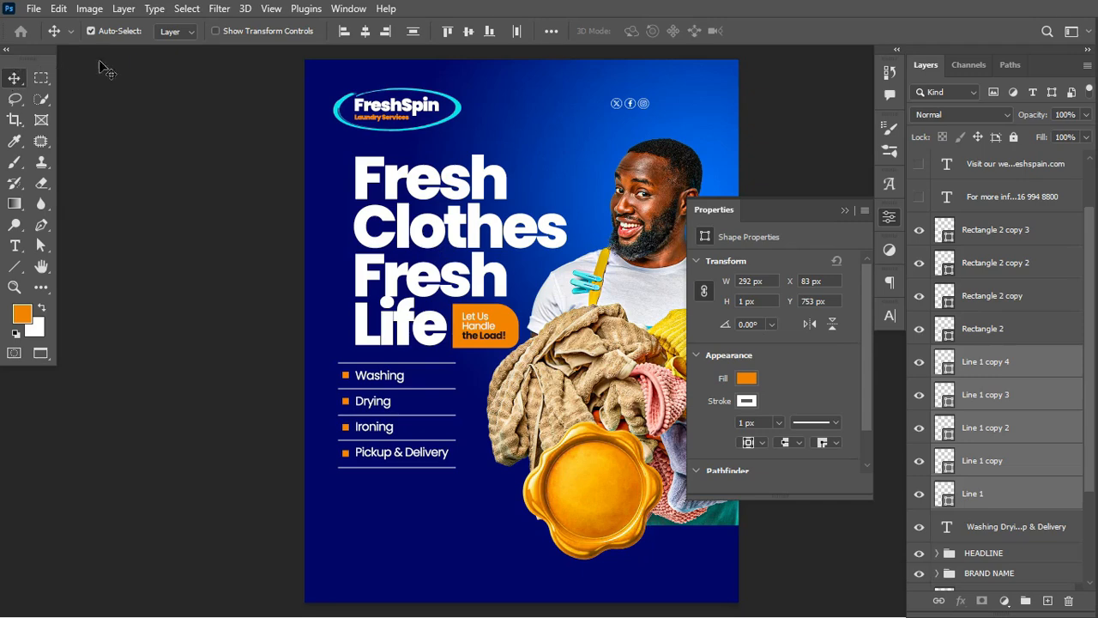
left_click(414, 32)
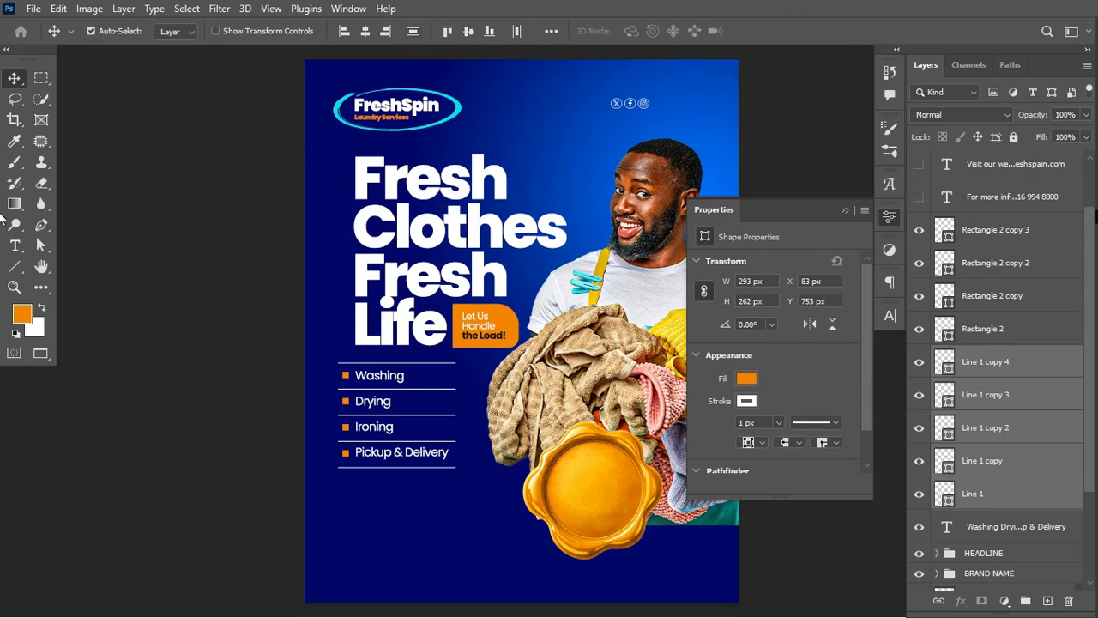
- Group the square bullets, divider lines and services text, and name the group SERVICES
left_click(1015, 231)
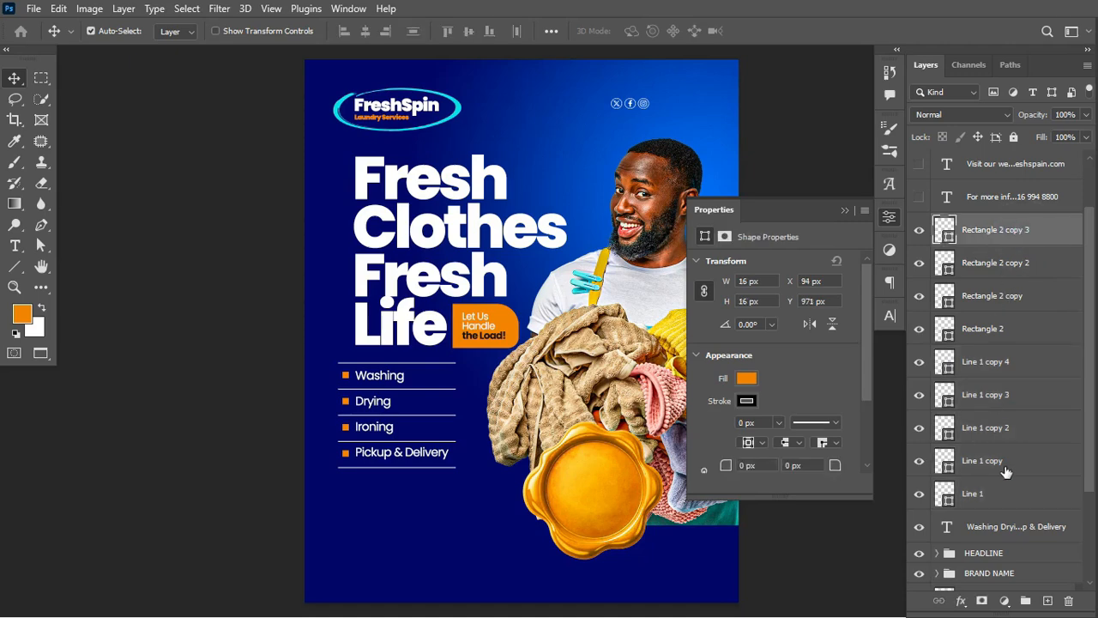
left_click(1031, 532, "shift")
key("ctrl+g")
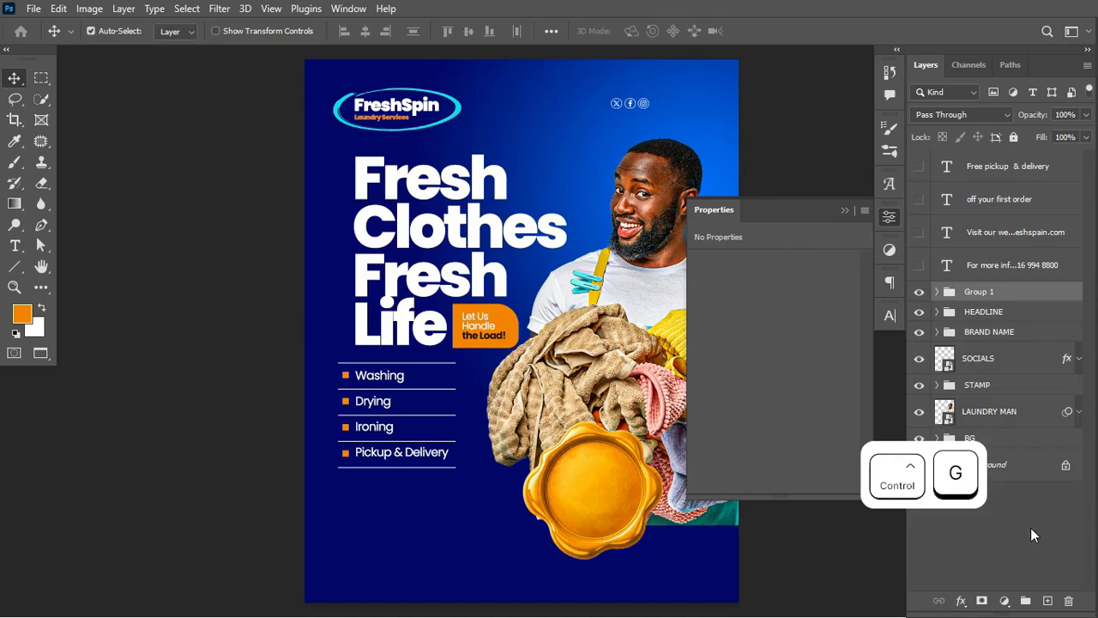
left_click(920, 291)
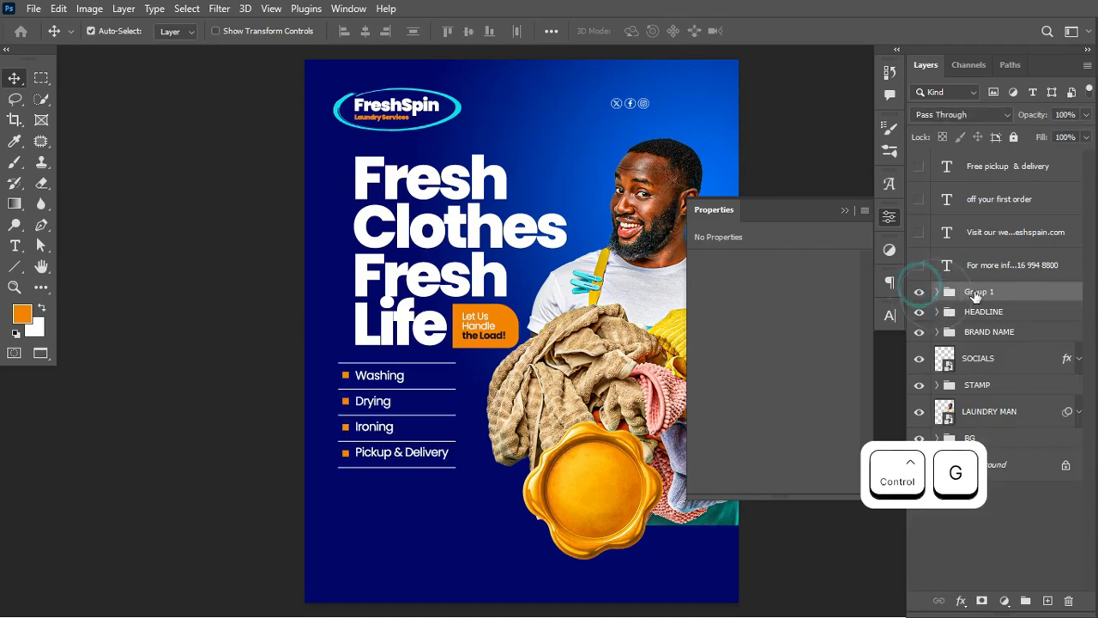
double_click(978, 292)
type("SE")
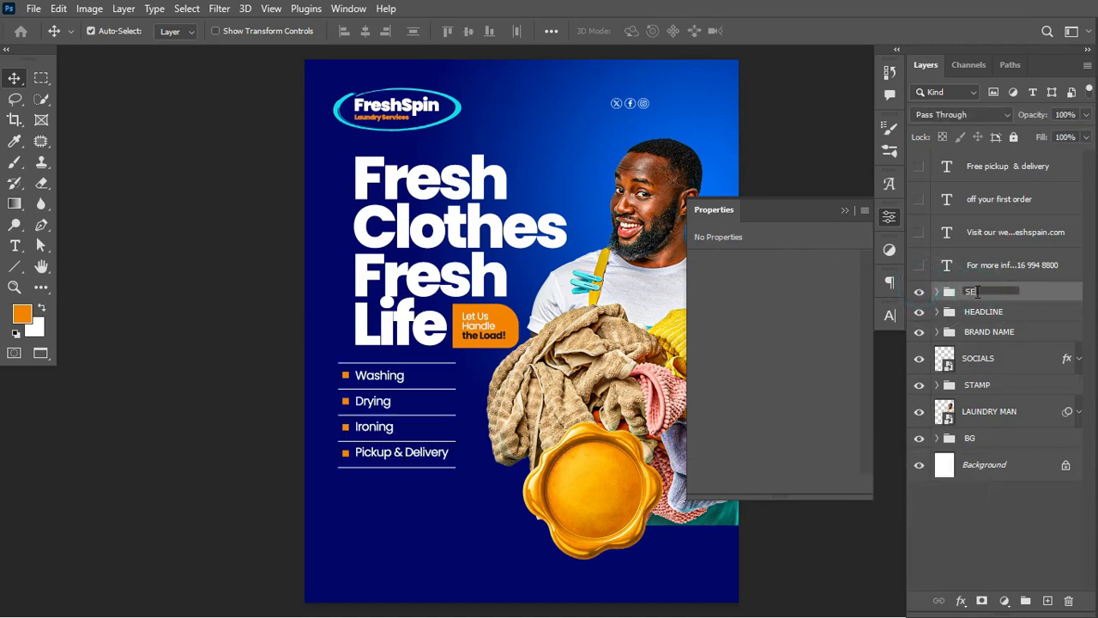
type("RVICES")
key("Return")
- Move the SERVICES group to X 271.50 px, Y 920 px, aligning its left edge with the headline
key("ctrl+t")
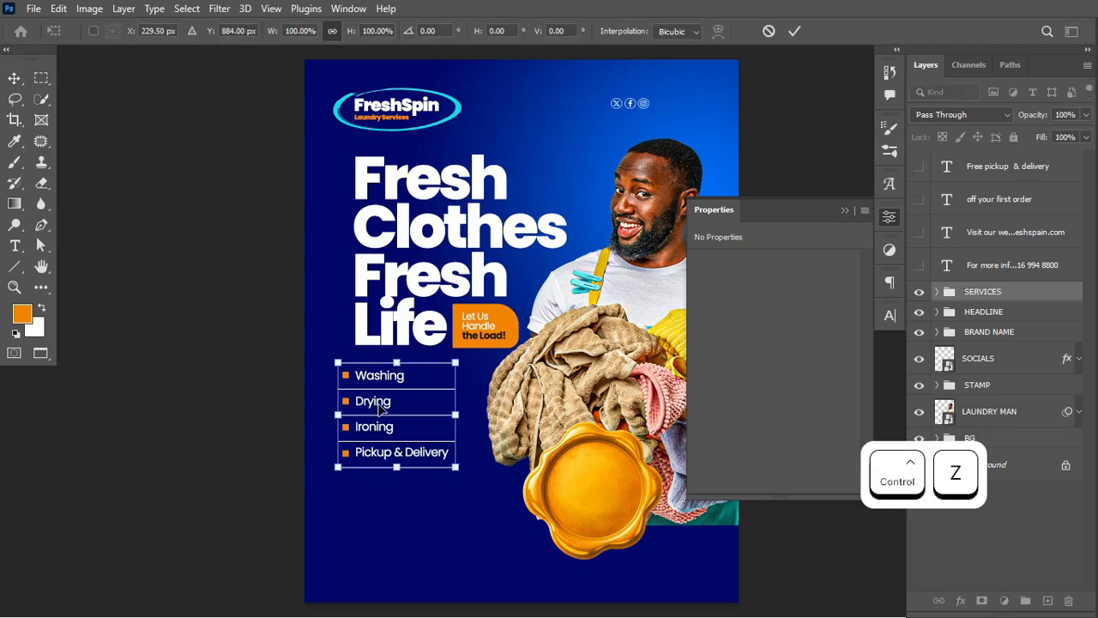
left_click_drag(376, 408, 395, 405)
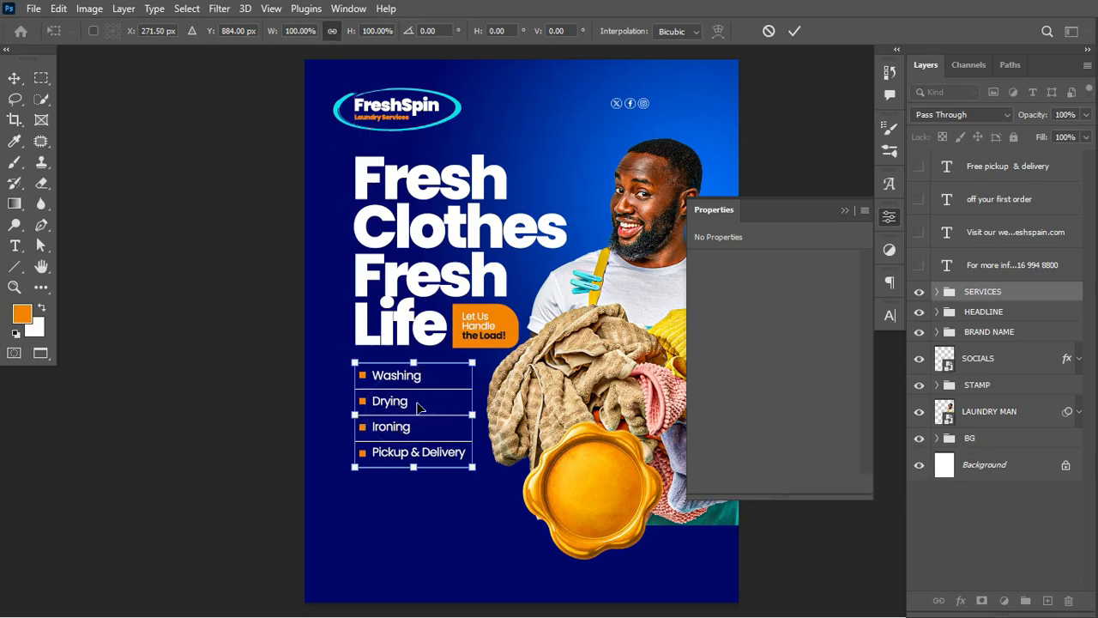
key("Down")
key("Down")
key("Down")
key("Down")
key("Down")
key("Down")
key("Down")
key("Down")
key("Down")
key("Down")
key("Down")
key("Down")
key("Down")
key("Down")
key("Down")
key("Down")
key("Down")
key("Down")
key("Down")
key("Down")
key("Down")
key("Down")
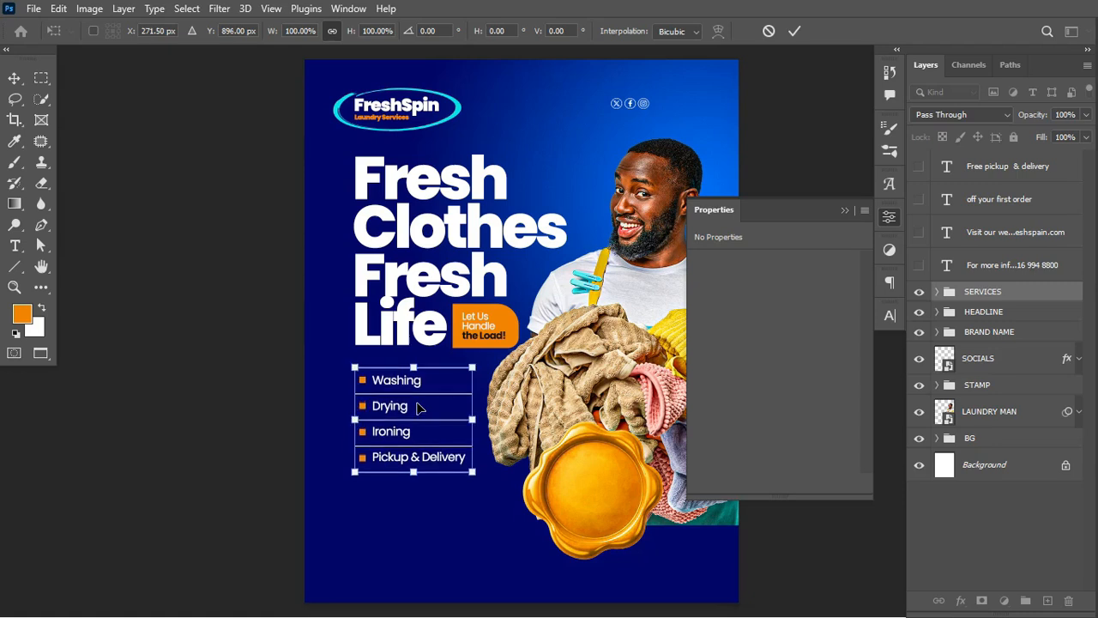
key("Down")
key("Down")
key("Down")
key("Down")
key("Down")
key("Down")
key("Down")
key("Down")
key("Down")
key("Down")
key("Down")
key("Down")
key("Down")
key("Down")
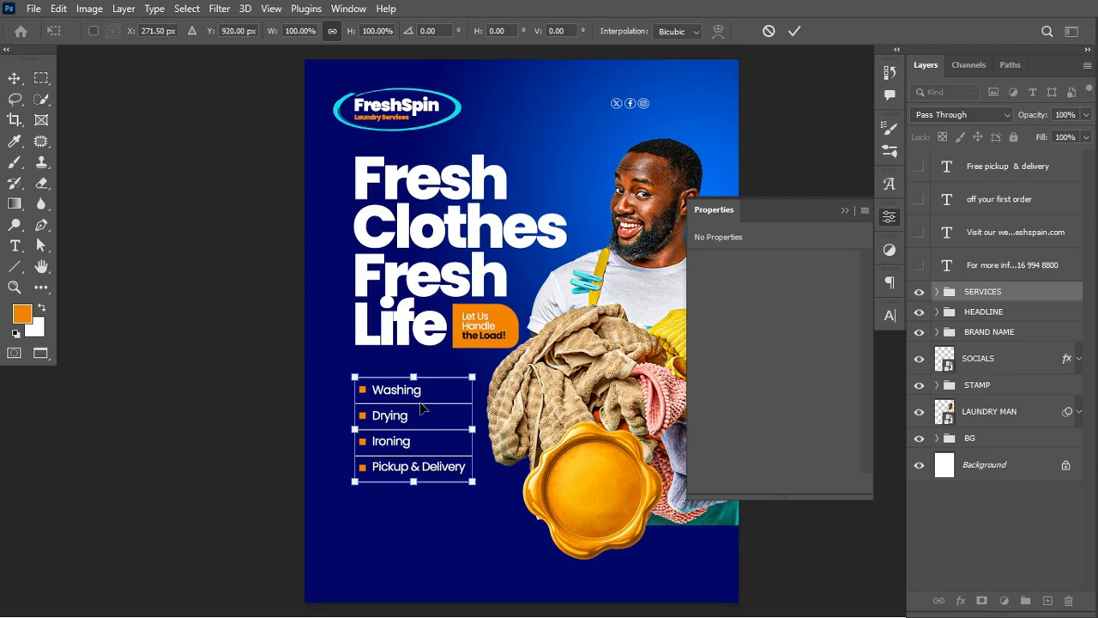
- Draw an orange rectangle about 246 px high across the flyer's bottom and narrow it to 1081 px, ending at the canvas edge
right_click(14, 266)
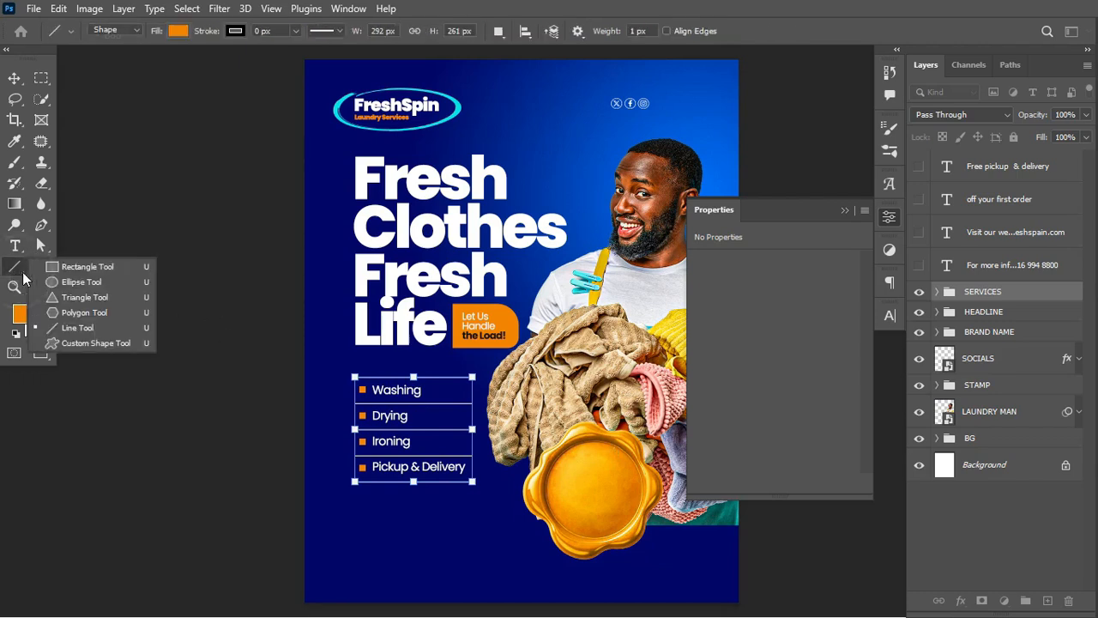
left_click(84, 271)
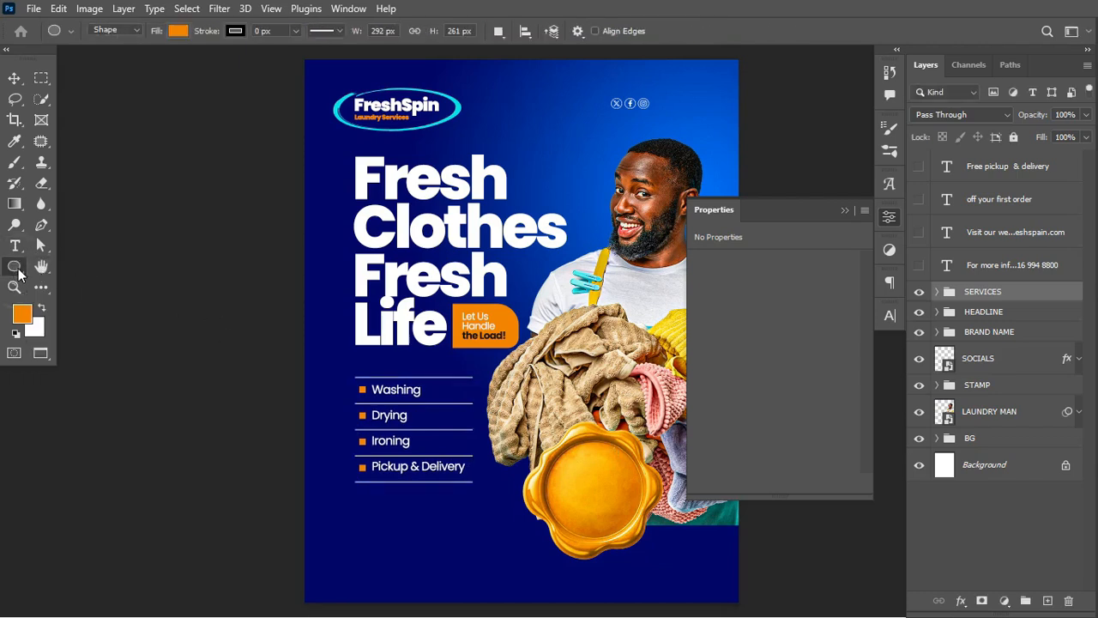
right_click(18, 271)
left_click(84, 264)
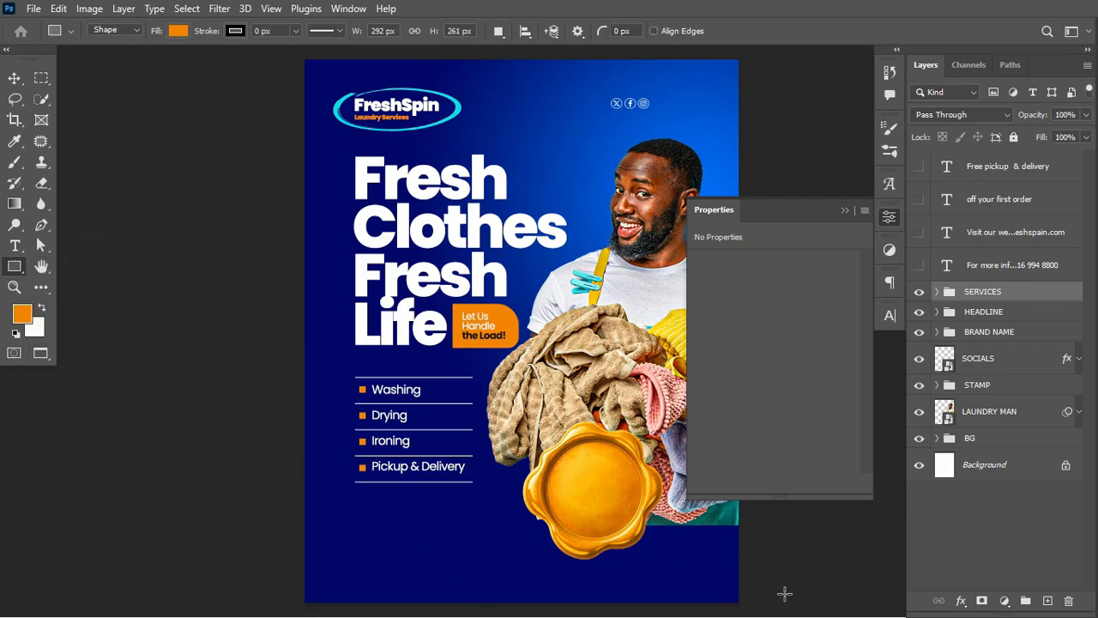
left_click_drag(759, 607, 307, 511)
key("ctrl+t")
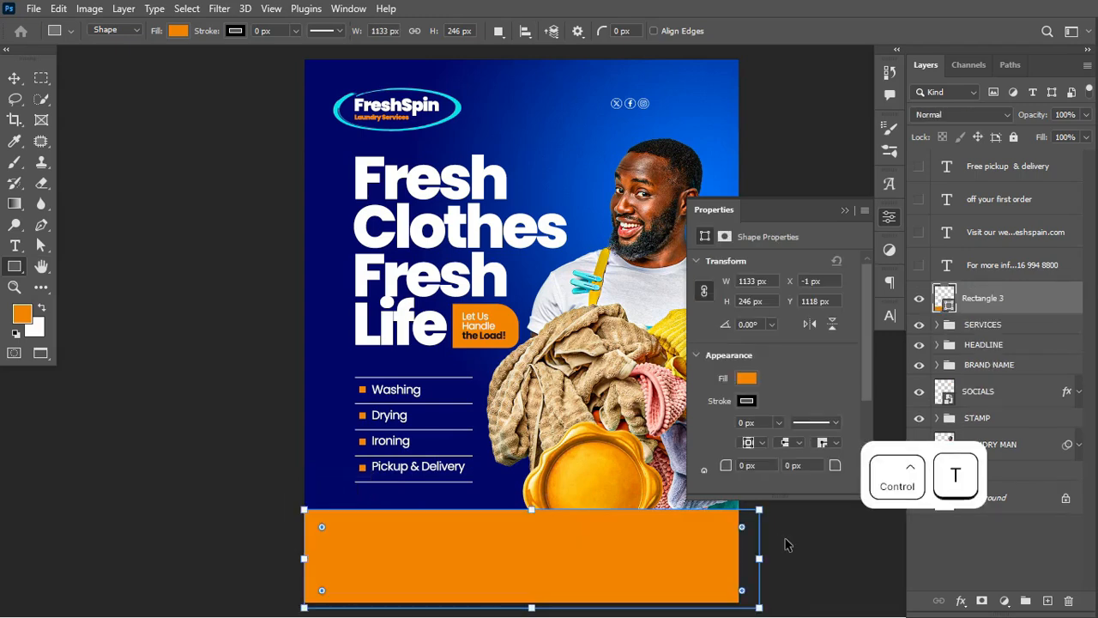
left_click_drag(759, 559, 739, 558)
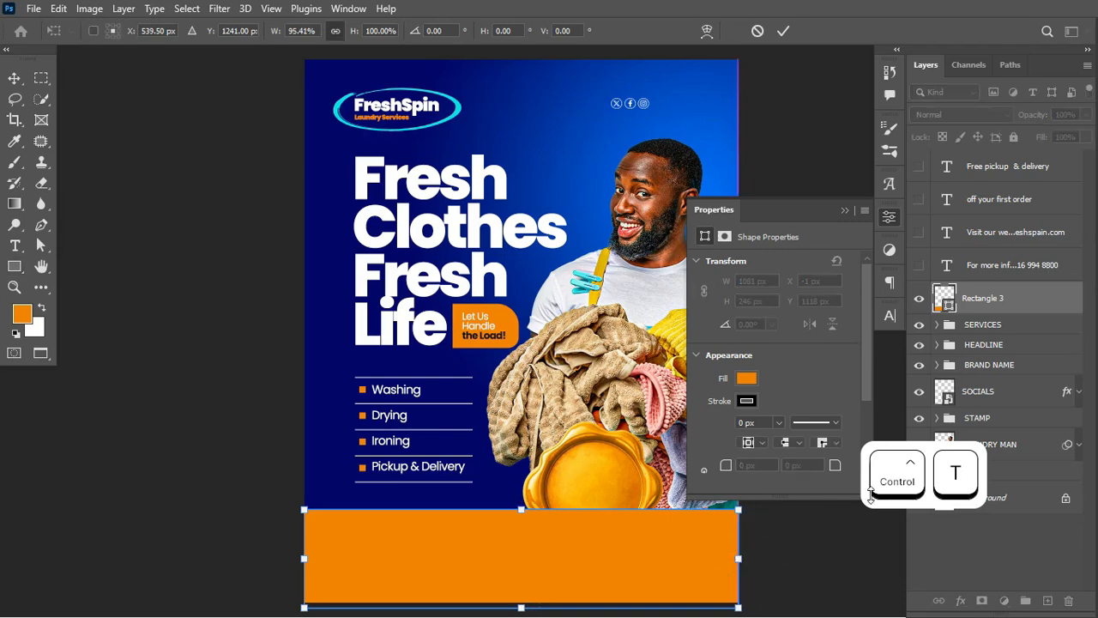
left_click(784, 30)
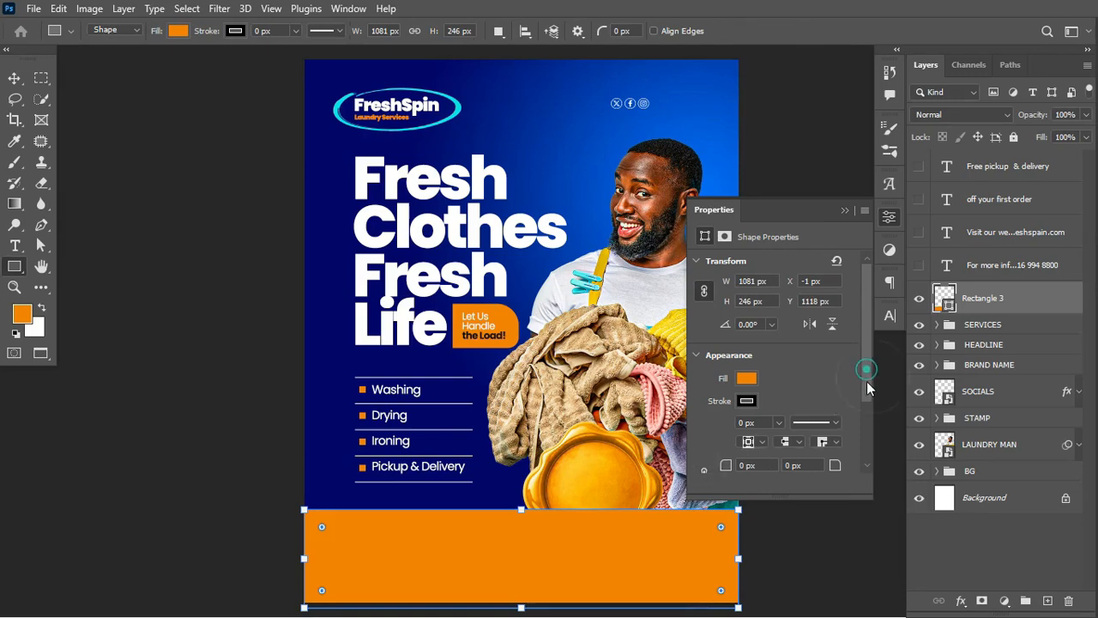
- Round only the two upper corners of the bottom rectangle to 96 px each
left_click_drag(865, 374, 867, 411)
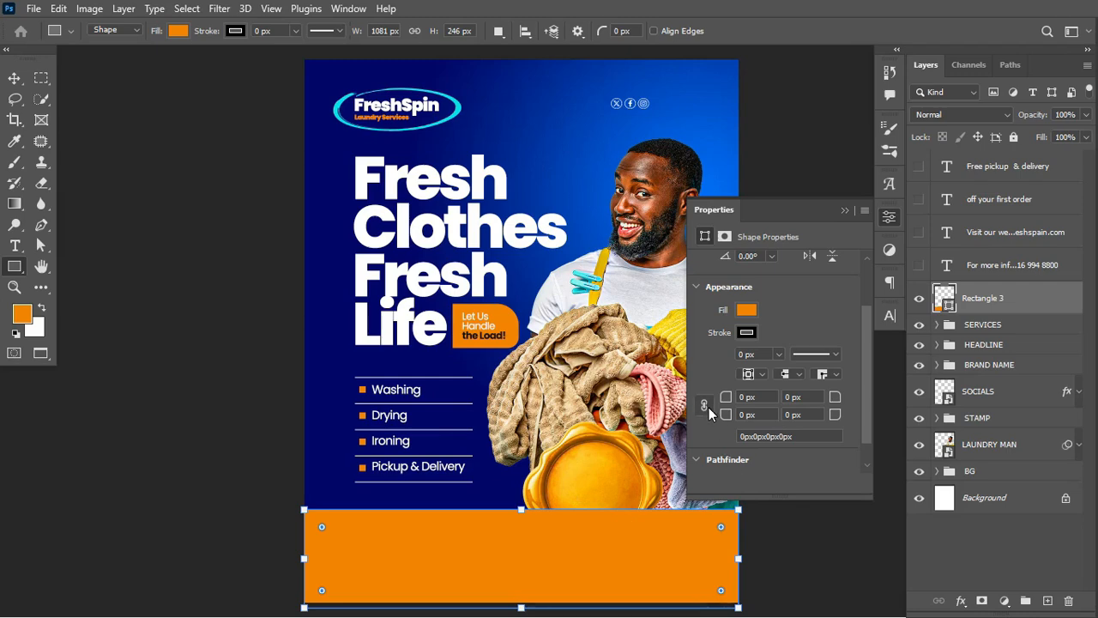
left_click(730, 399)
left_click_drag(731, 399, 782, 410)
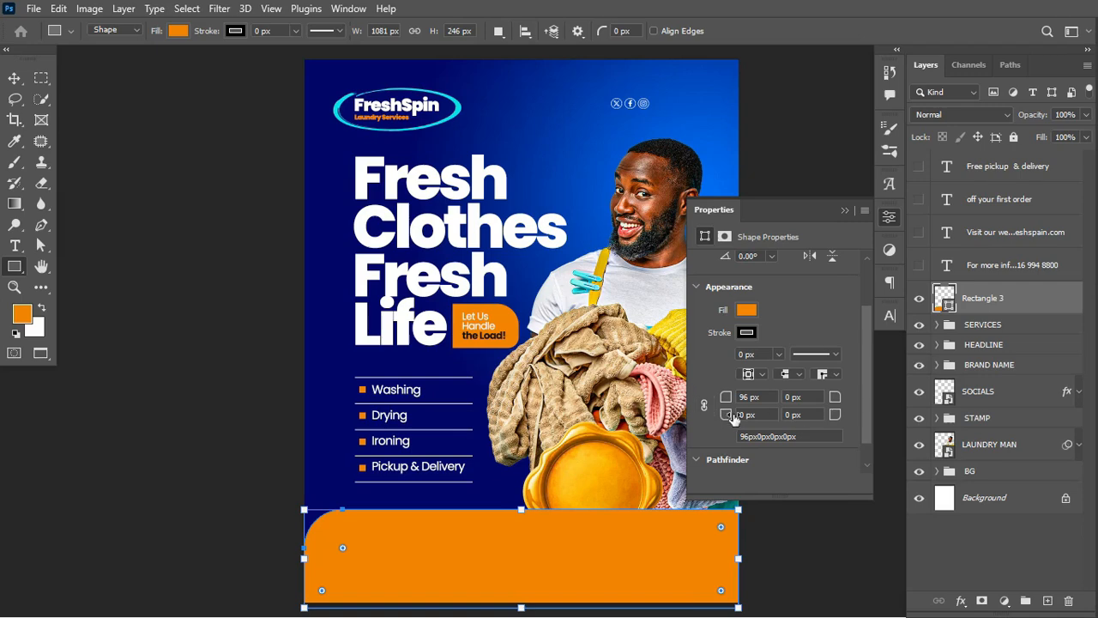
left_click(811, 396)
type("96")
key("Return")
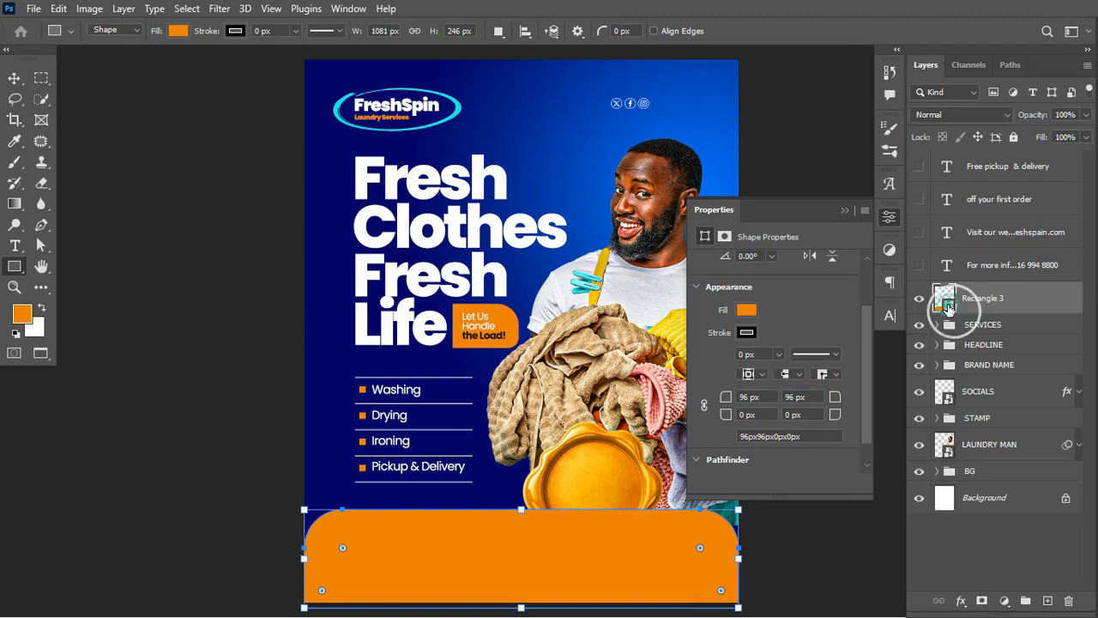
- Change the bottom rectangle's fill to white
double_click(943, 298)
mouse_move(724, 317)
left_mouse_down()
mouse_move(671, 233)
mouse_move(642, 215)
left_mouse_up()
left_click(1037, 225)
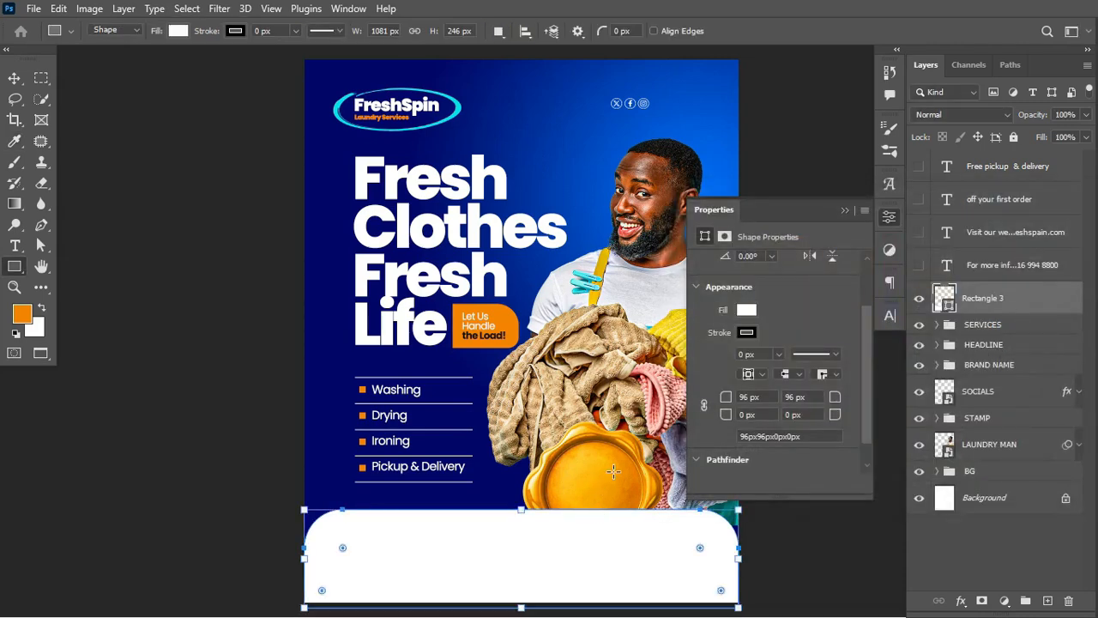
- Reorder the white rectangle's layer between STAMP and LAUNDRY MAN, hide its path outline and collapse the shape properties
left_click_drag(1027, 296, 1016, 433)
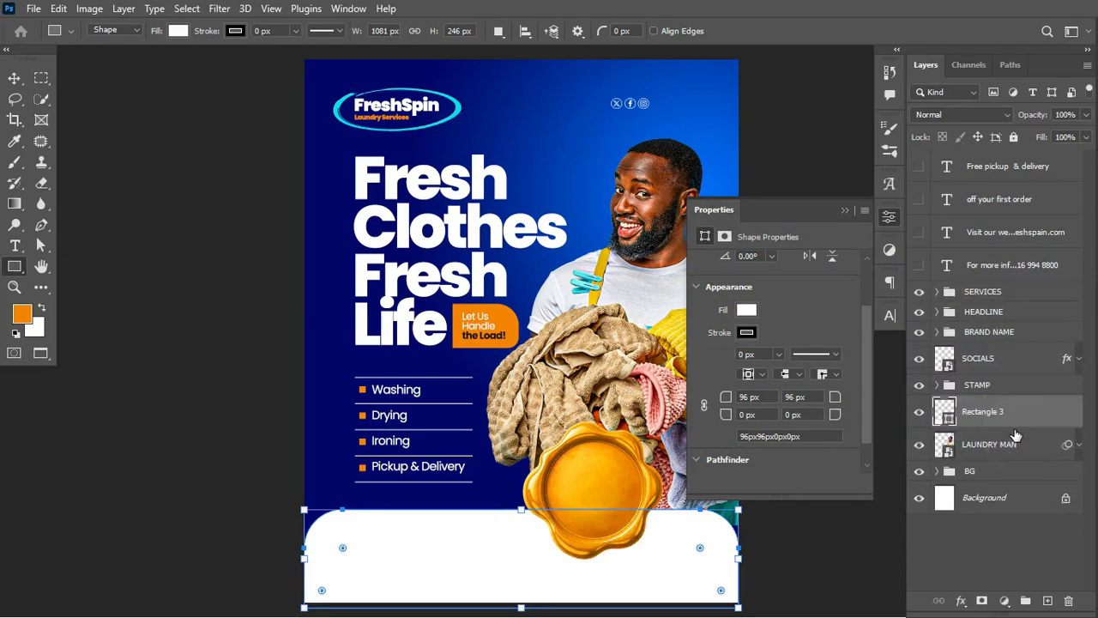
key("ctrl+Return")
key("ctrl+d")
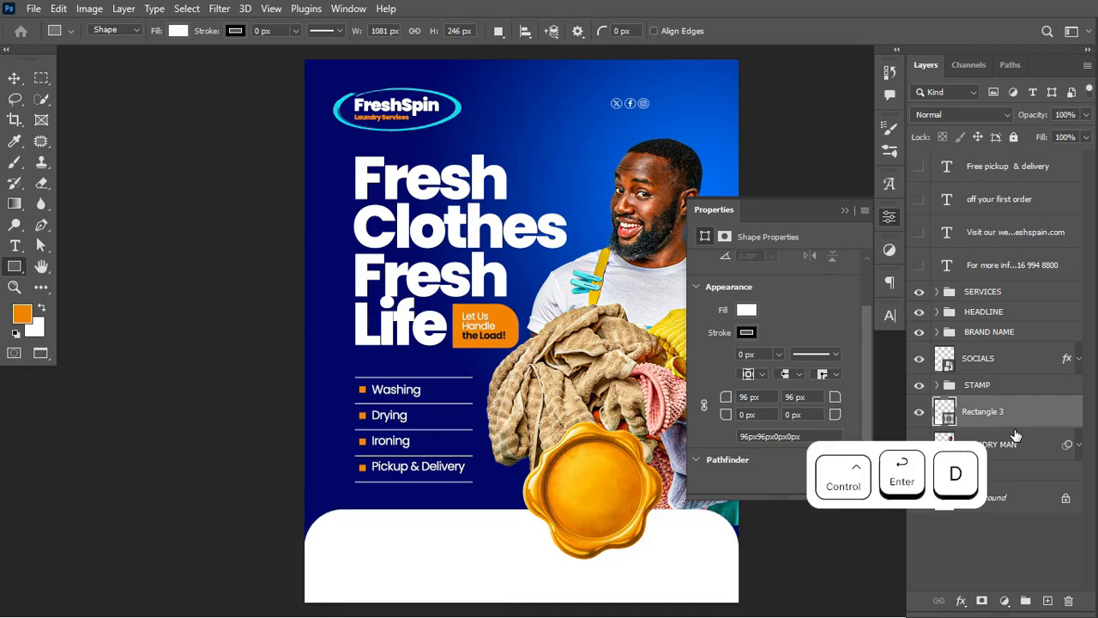
left_click(845, 212)
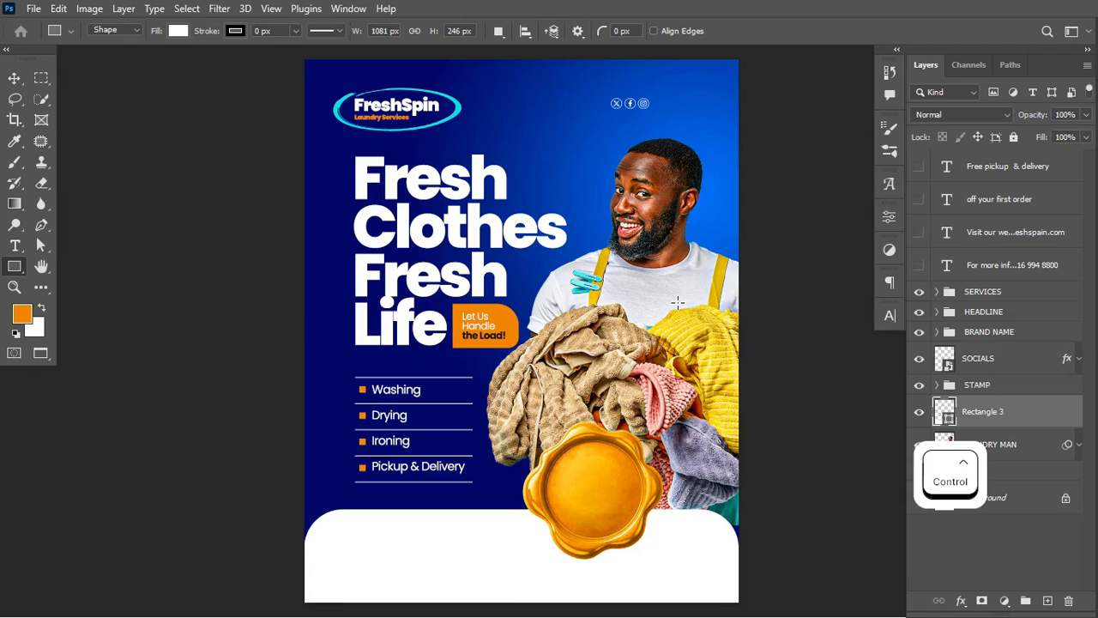
- Scale the LAUNDRY MAN image up slightly from its upper-left corner so it reaches further behind the white rectangle
key("v")
left_click(703, 322)
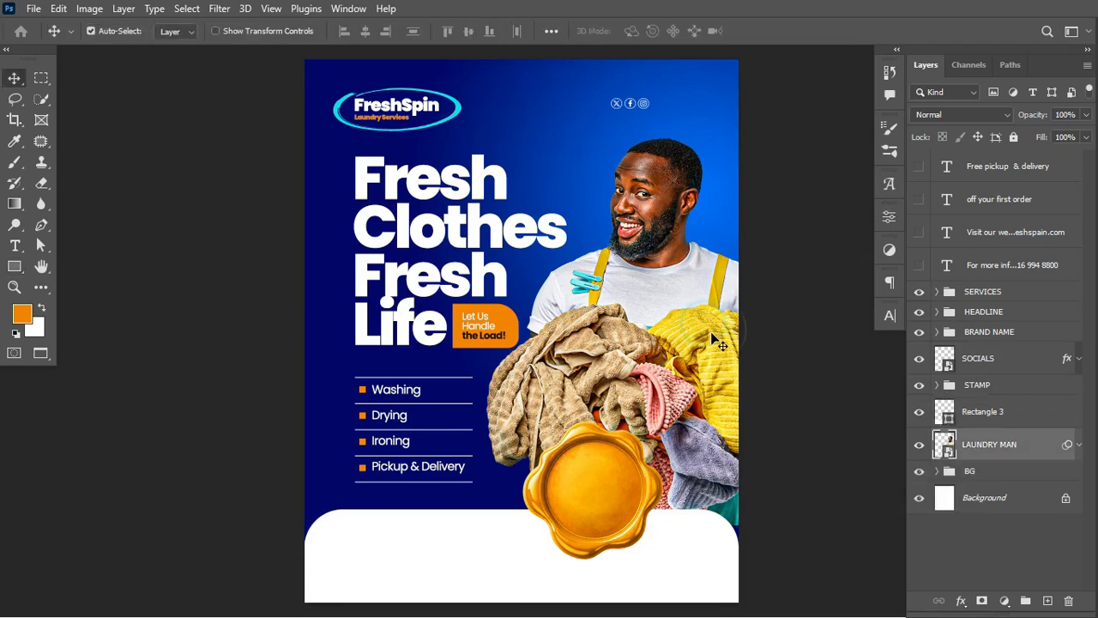
key("ctrl+t")
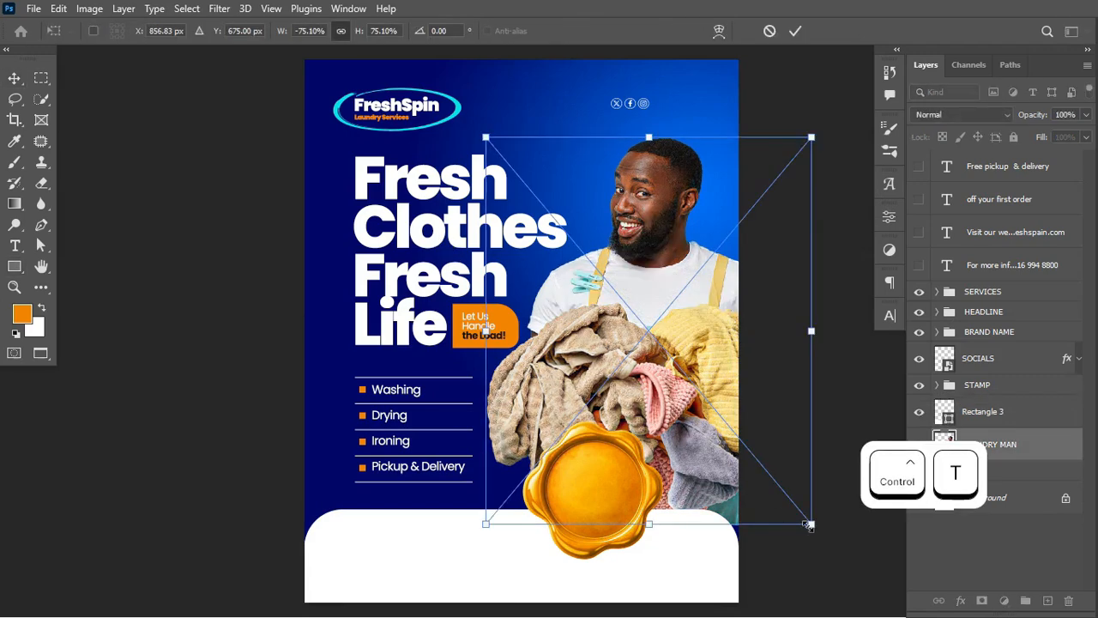
left_click_drag(811, 523, 831, 537)
key("ctrl+Return")
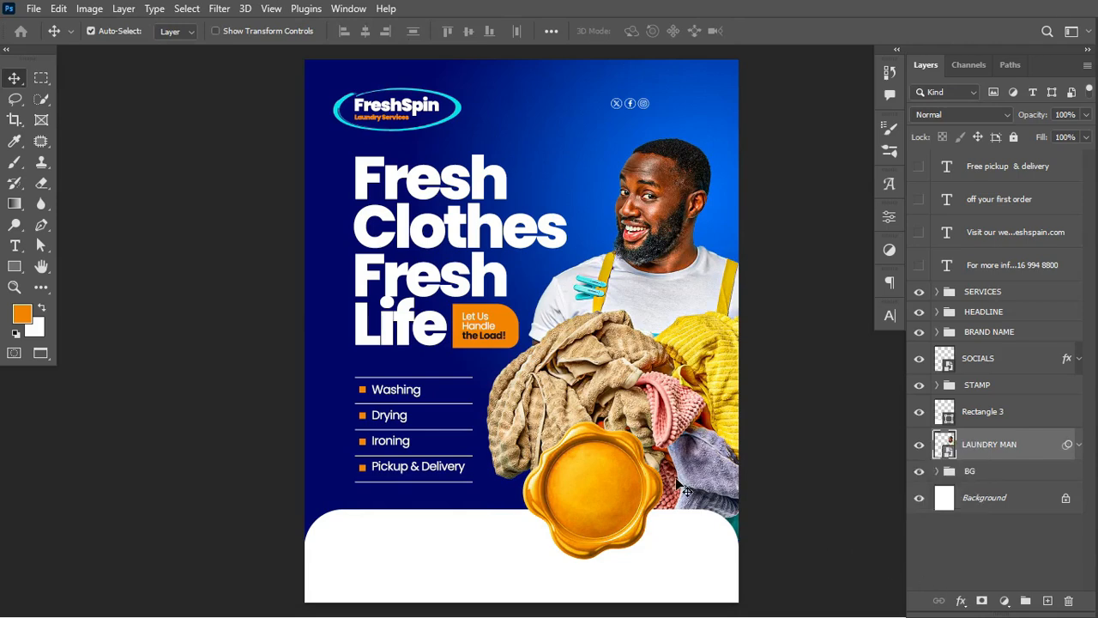
- Move the STAMP group slightly right and down so the gold seal overlaps the white rectangle's upper edge
left_click(995, 388)
key("ctrl+t")
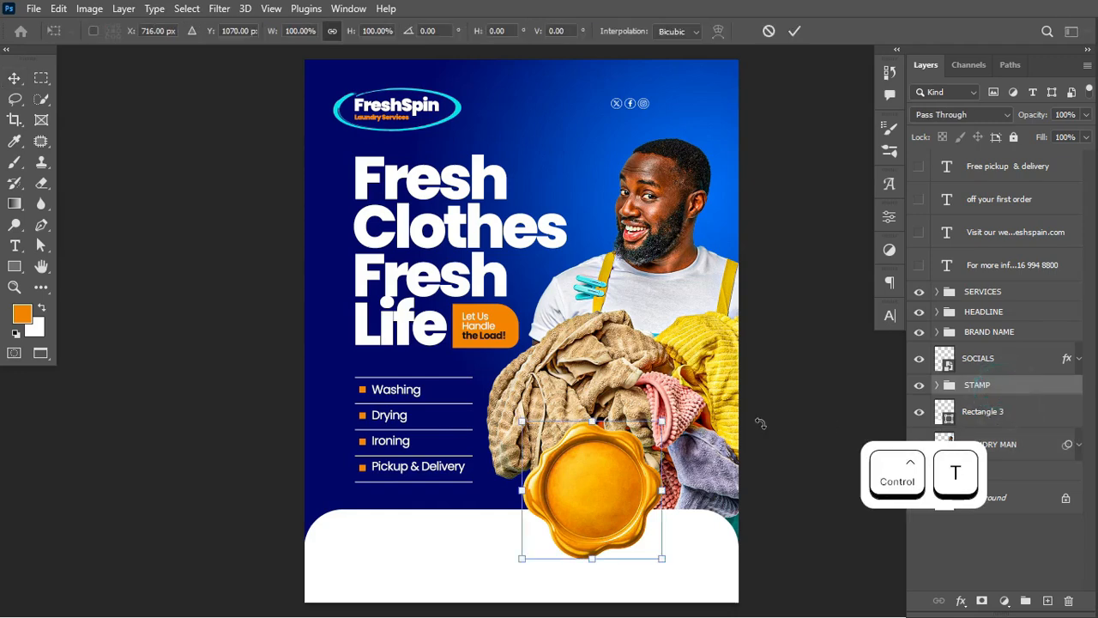
left_click_drag(607, 490, 633, 494)
key("ctrl+Return")
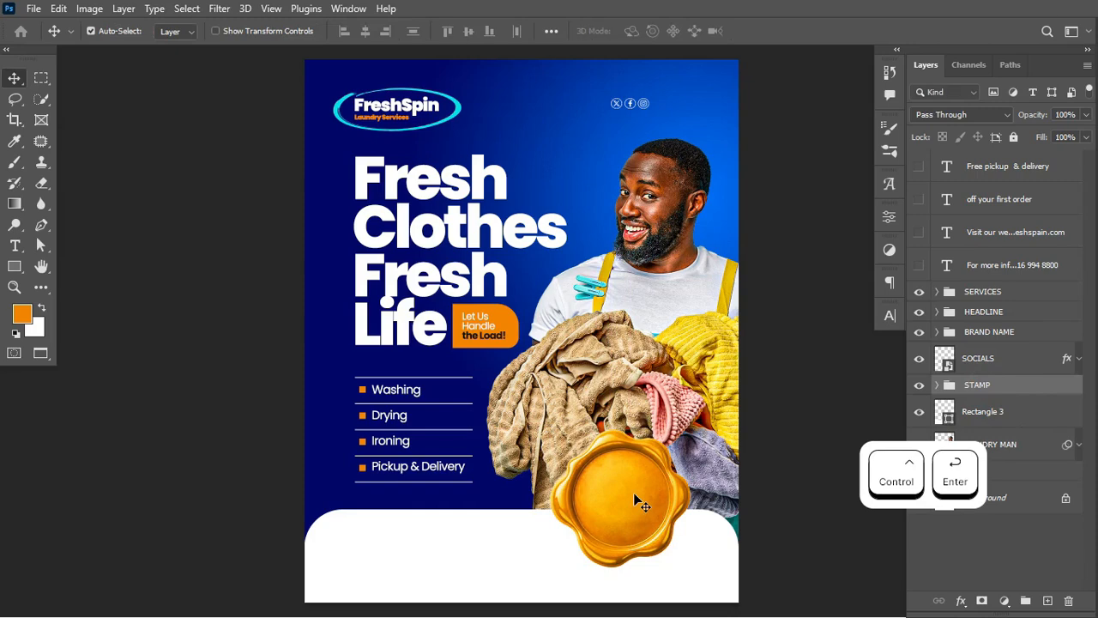
- Show the "For more info contact us" text and move it onto the white rectangle, aligned with the services list's left edge
left_click(919, 266)
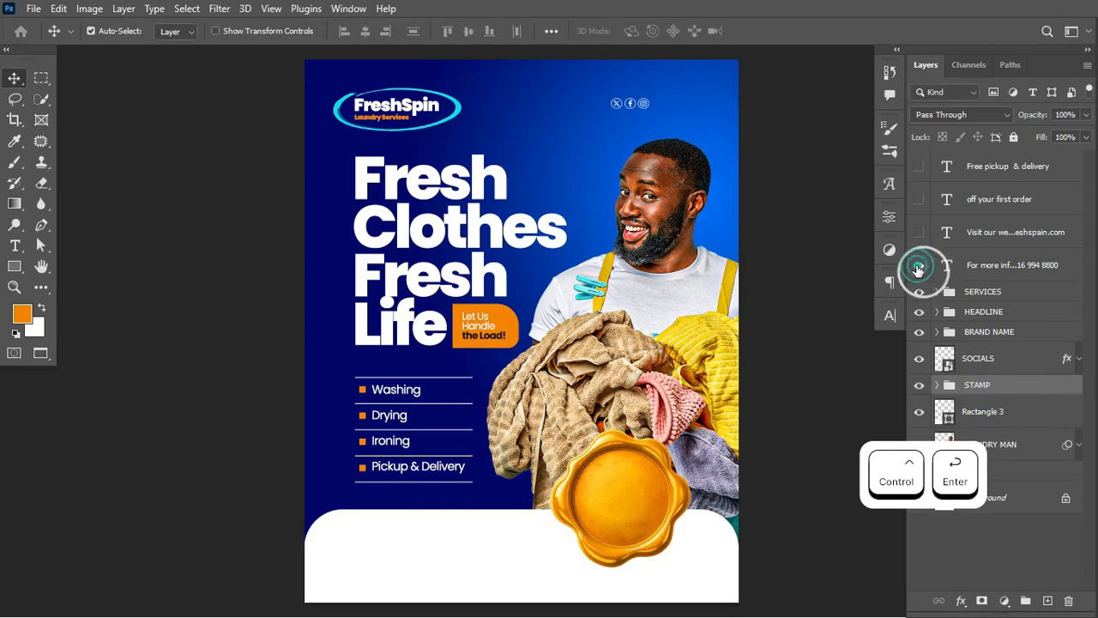
left_click(995, 265)
key("ctrl+t")
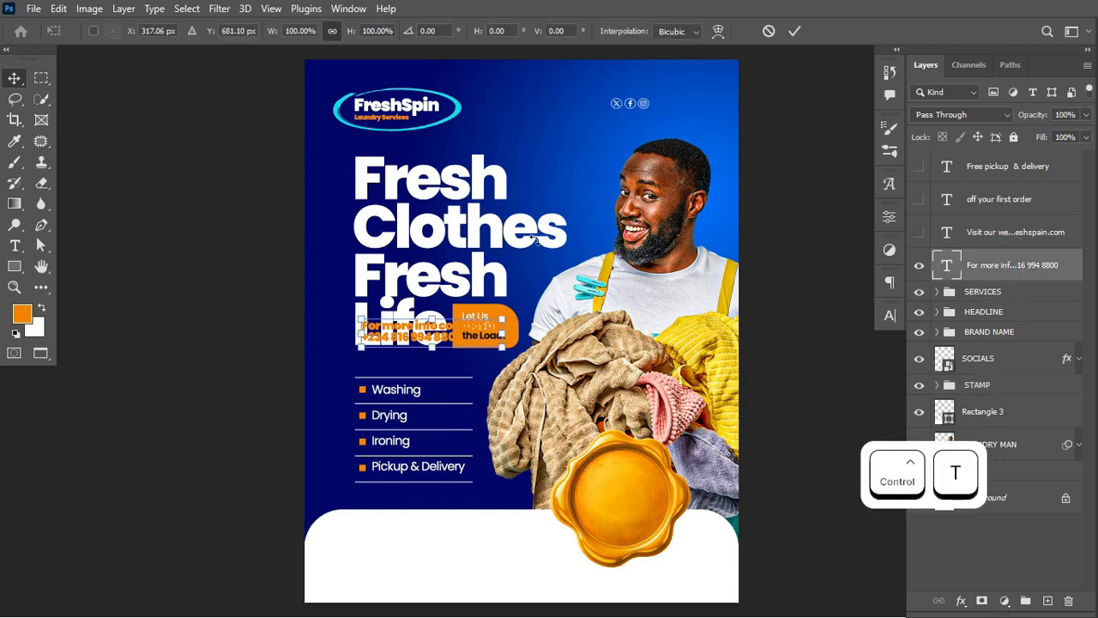
left_click_drag(422, 336, 435, 558)
key("ctrl+Return")
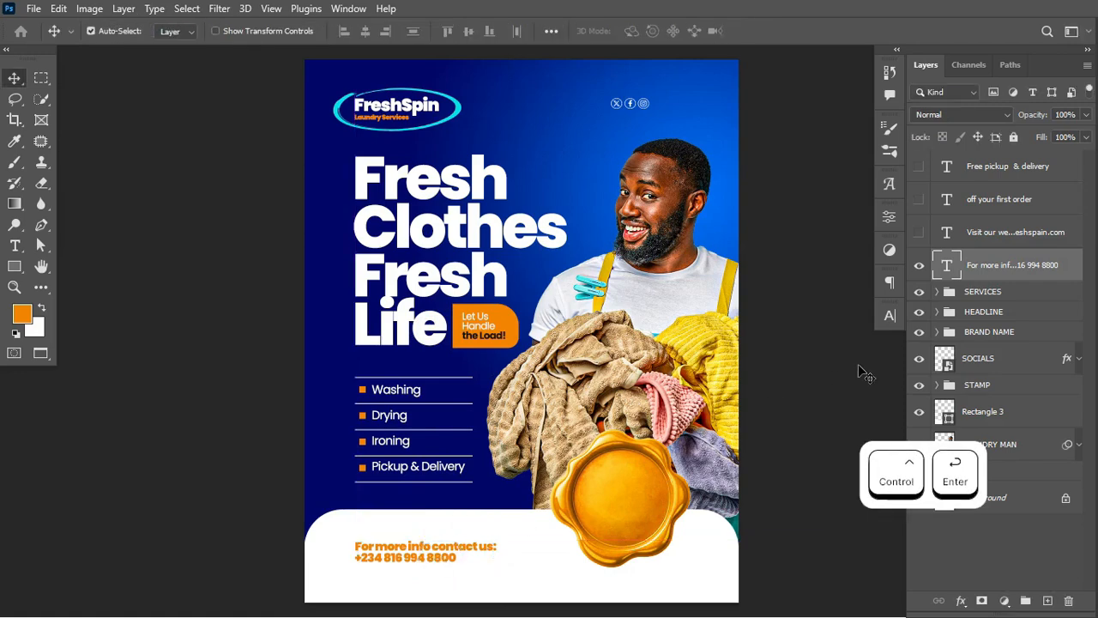
- Change the contact text's font to Nexa Extra Light and apply faux bold
left_click(890, 315)
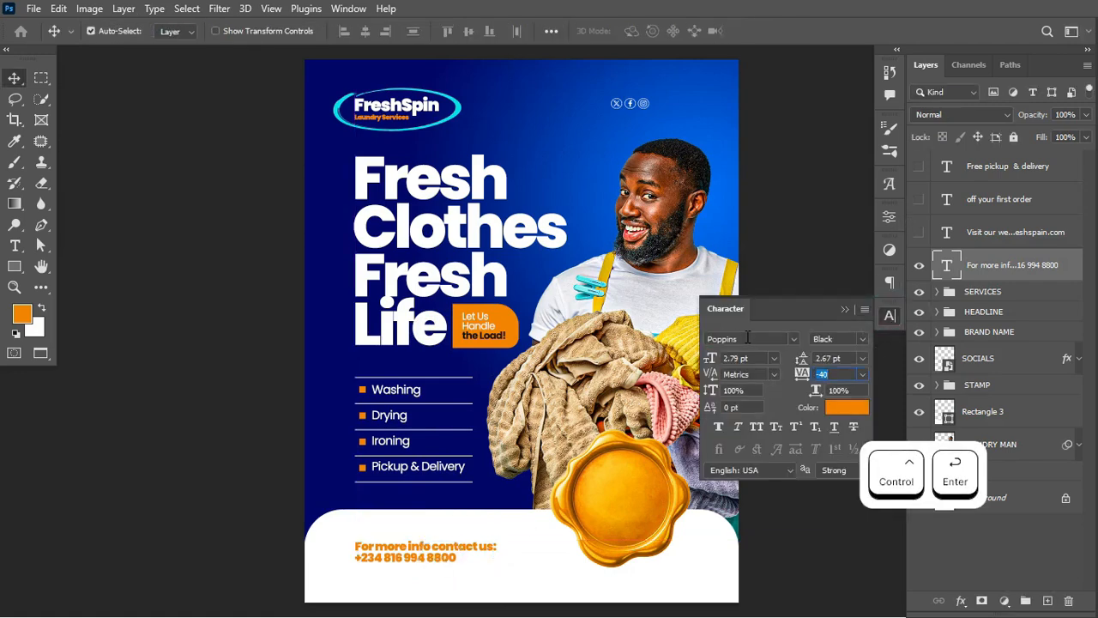
left_click(748, 337)
type("N")
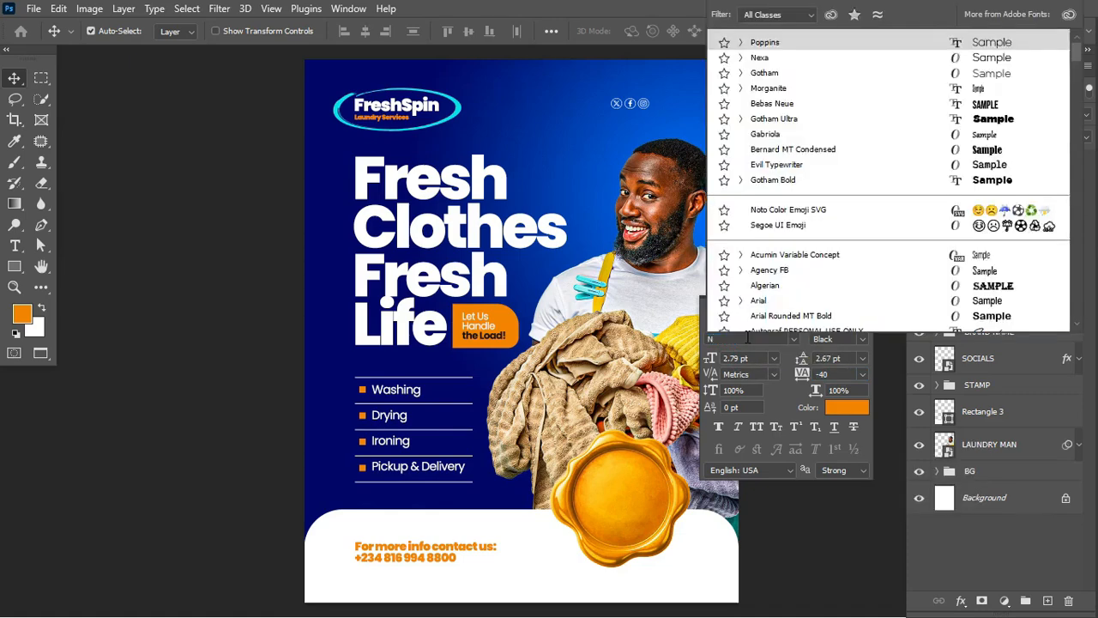
type("EX")
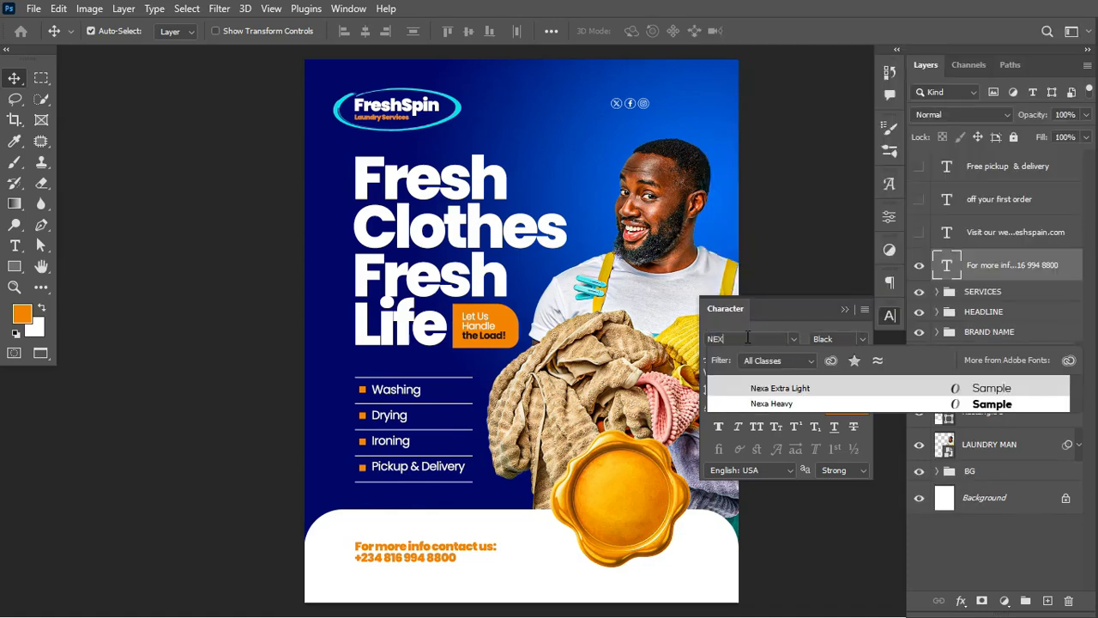
left_click(787, 392)
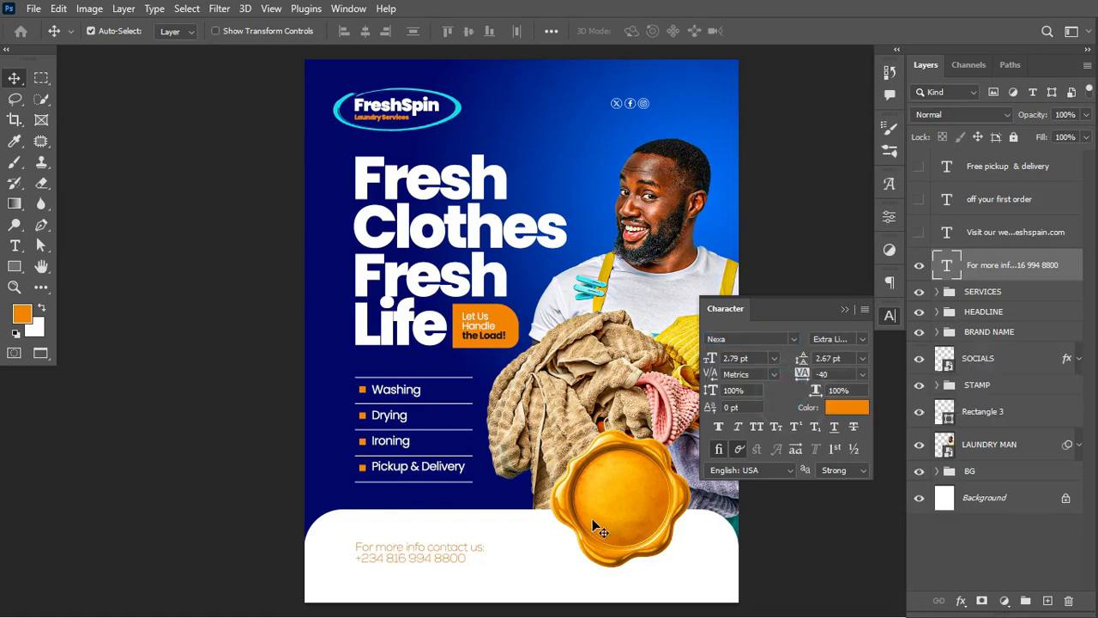
left_click(720, 428)
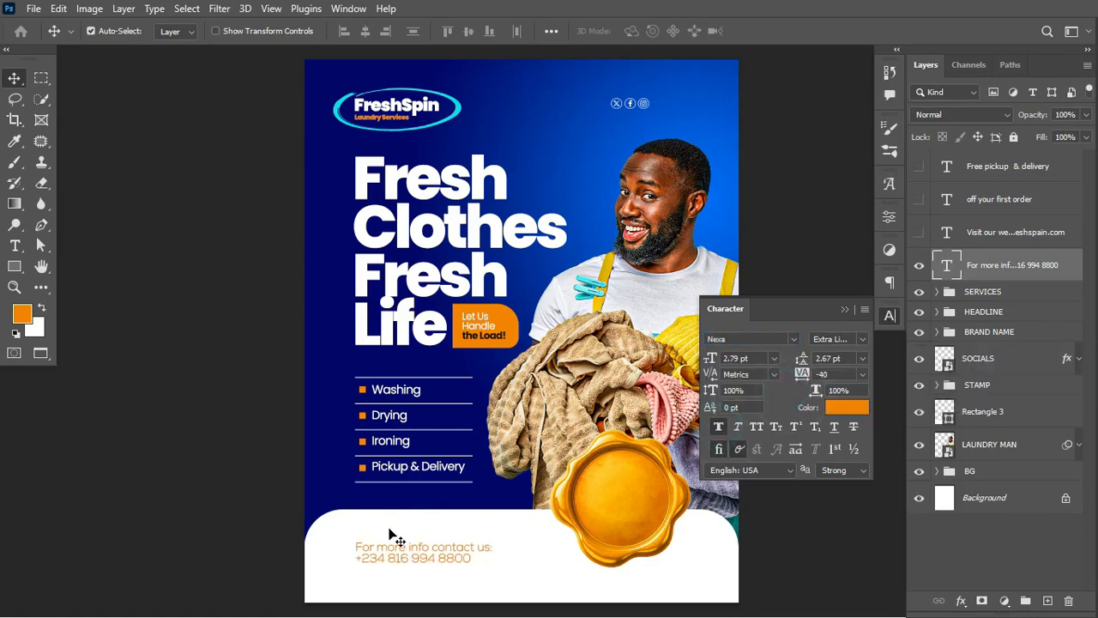
- Recolour the contact text to near-black 161616
left_click(845, 406)
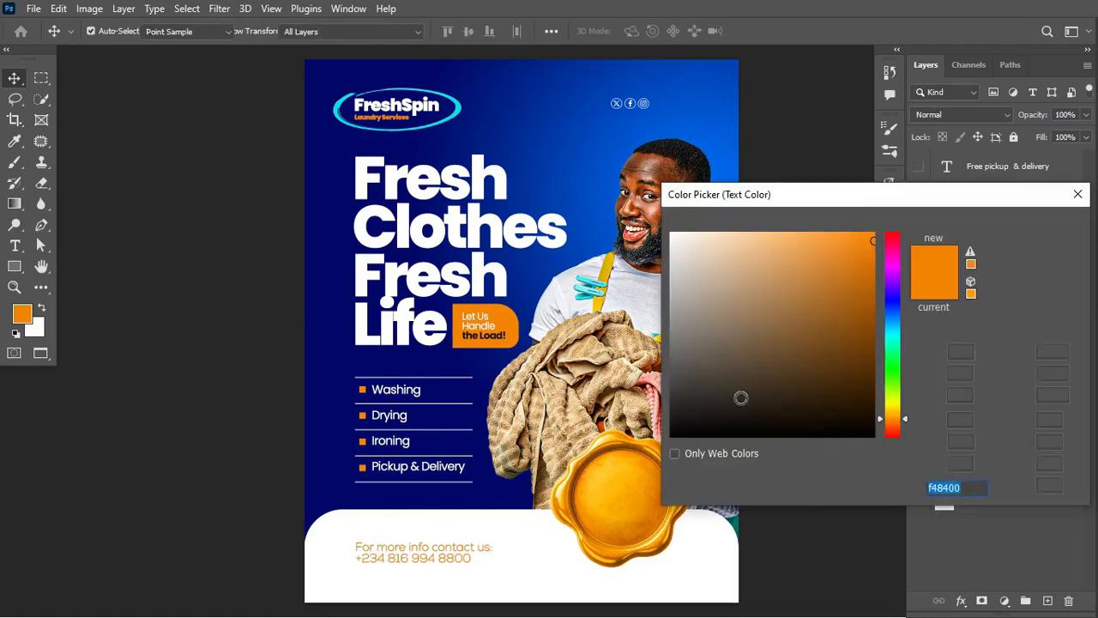
left_click_drag(682, 418, 671, 420)
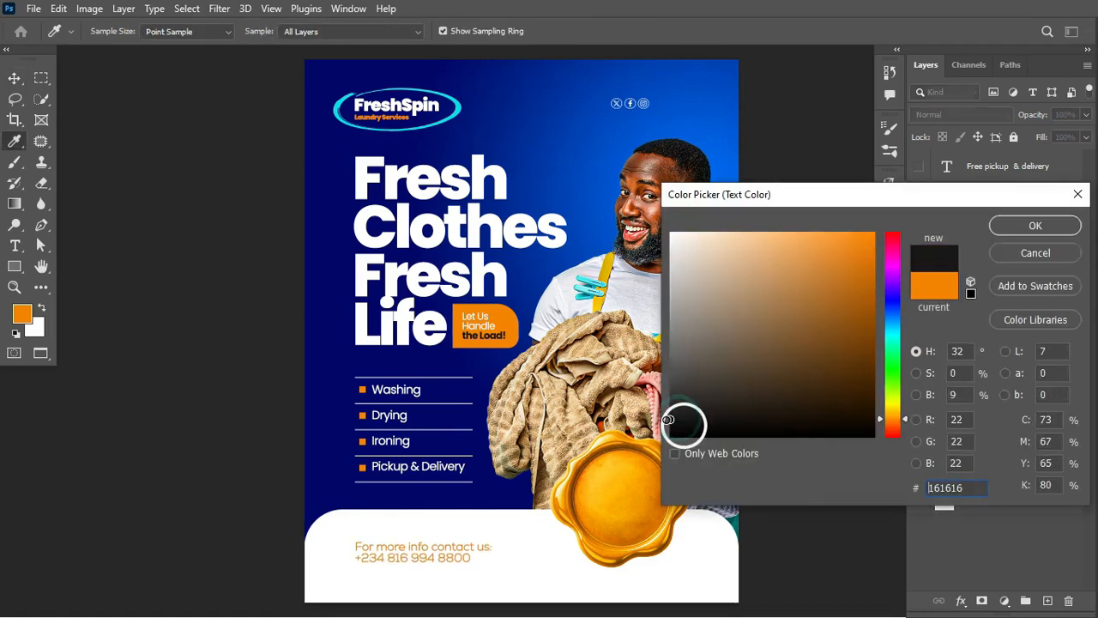
left_click(1052, 227)
left_click(14, 78)
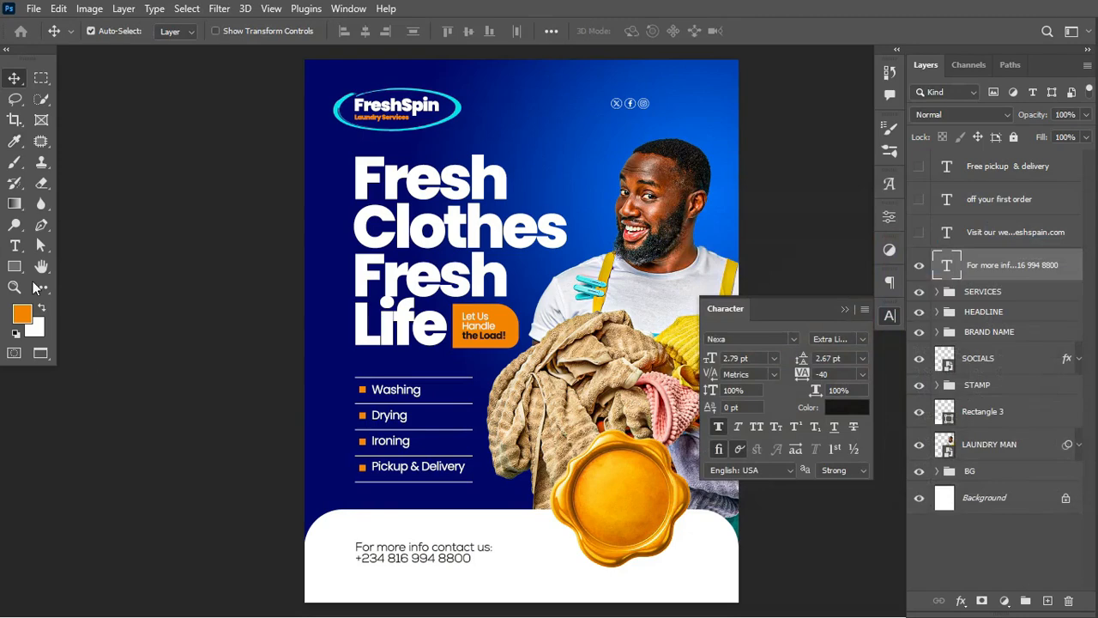
- Set the phone number line to Nexa Heavy, enlarge it until it nearly reaches the gold seal, and increase its leading
left_click(15, 246)
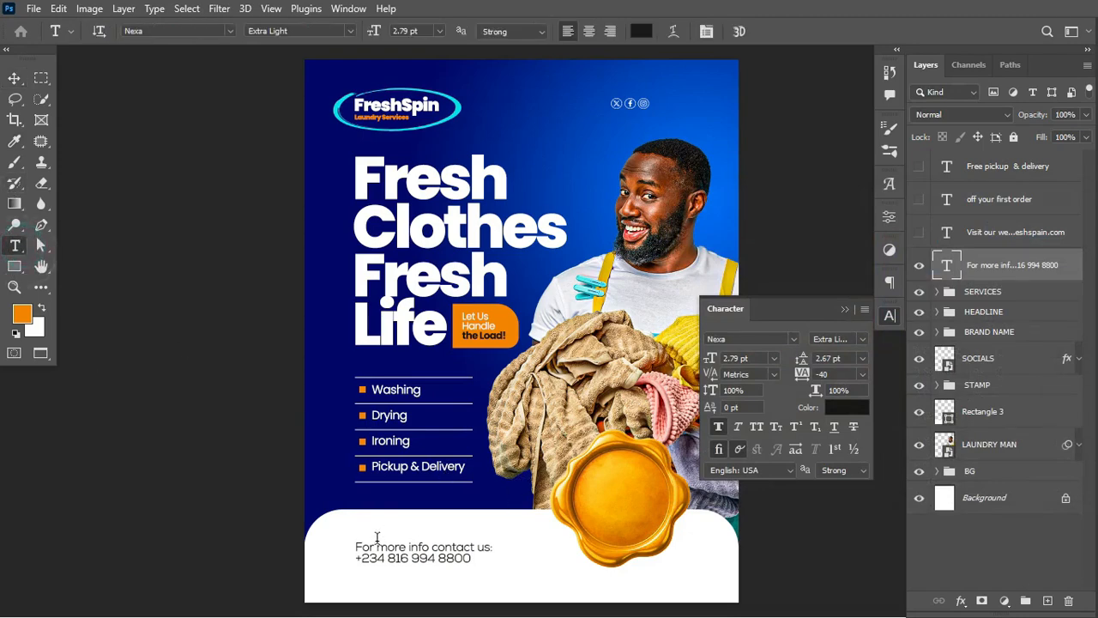
left_click_drag(355, 559, 488, 561)
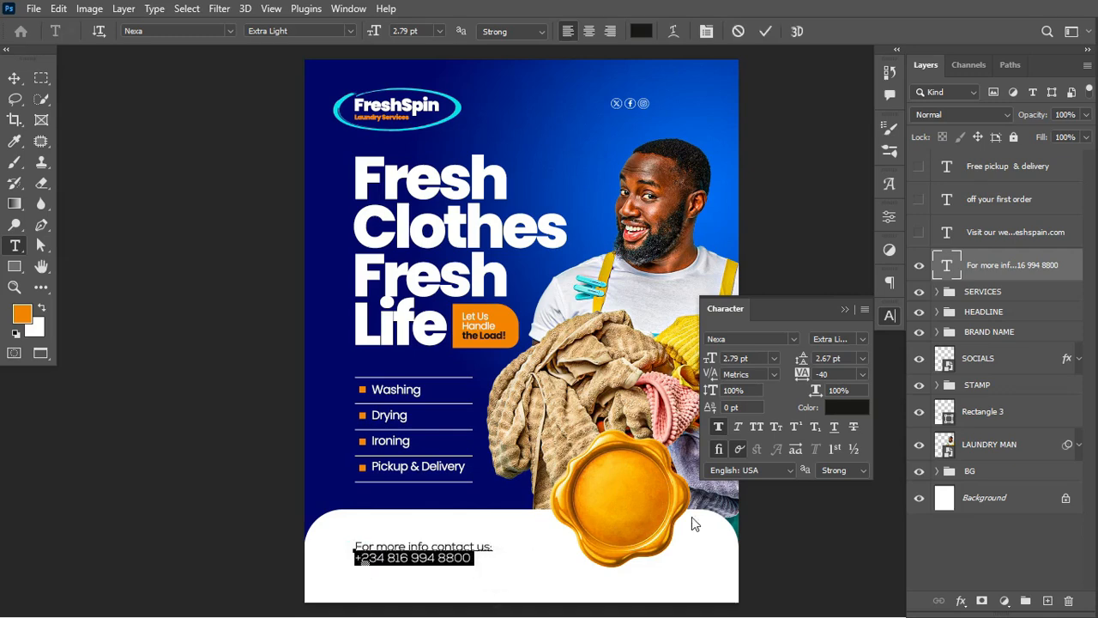
left_click(865, 337)
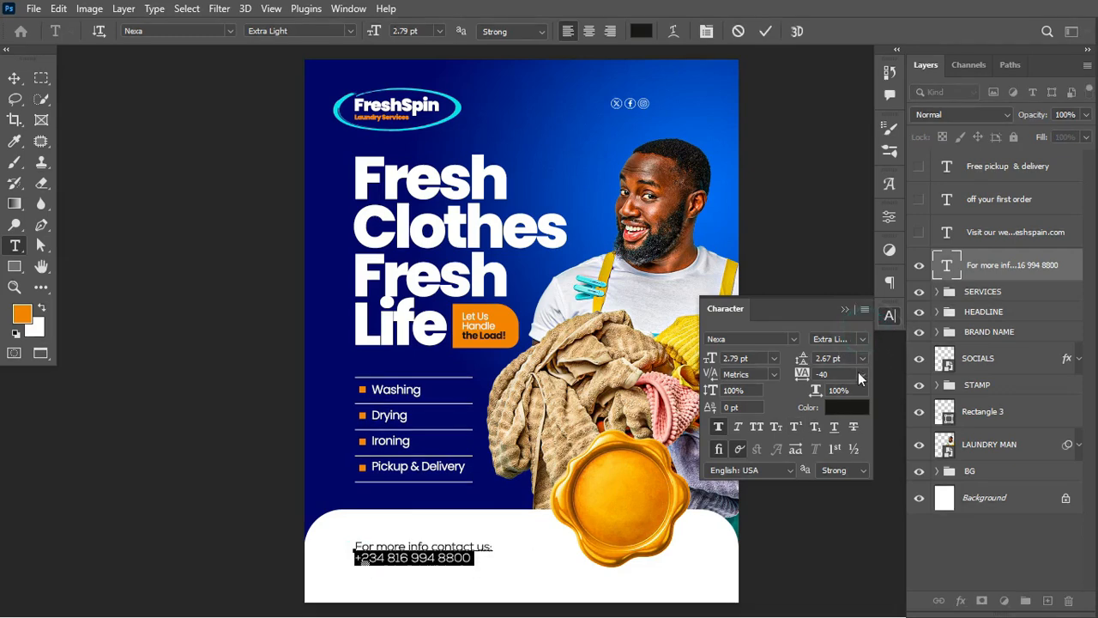
left_click(850, 368)
left_click_drag(713, 364, 710, 361)
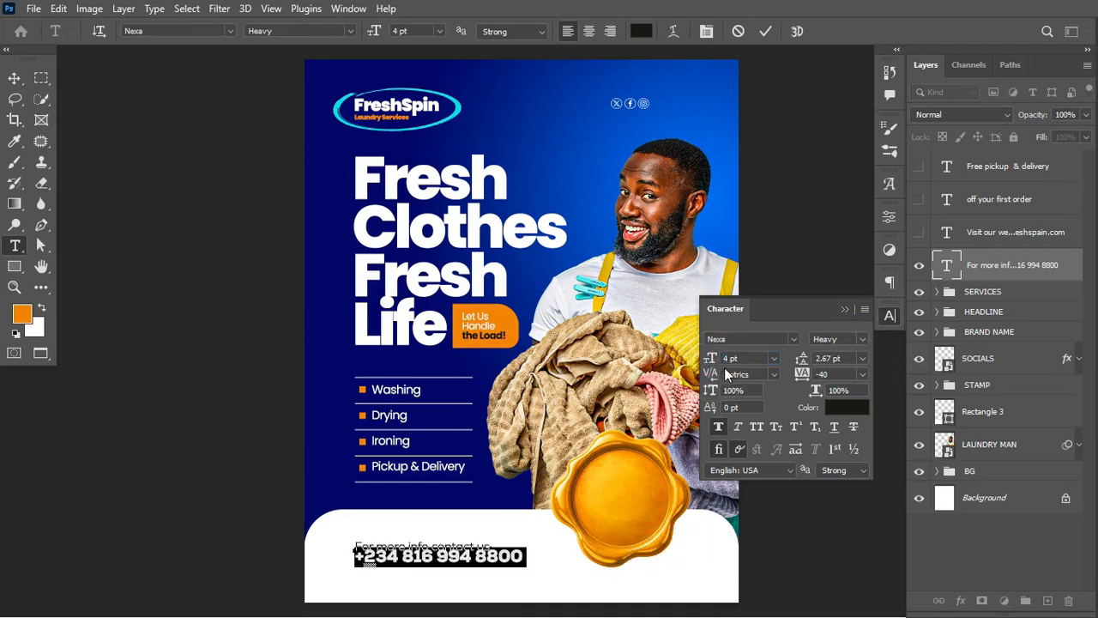
left_click(712, 364)
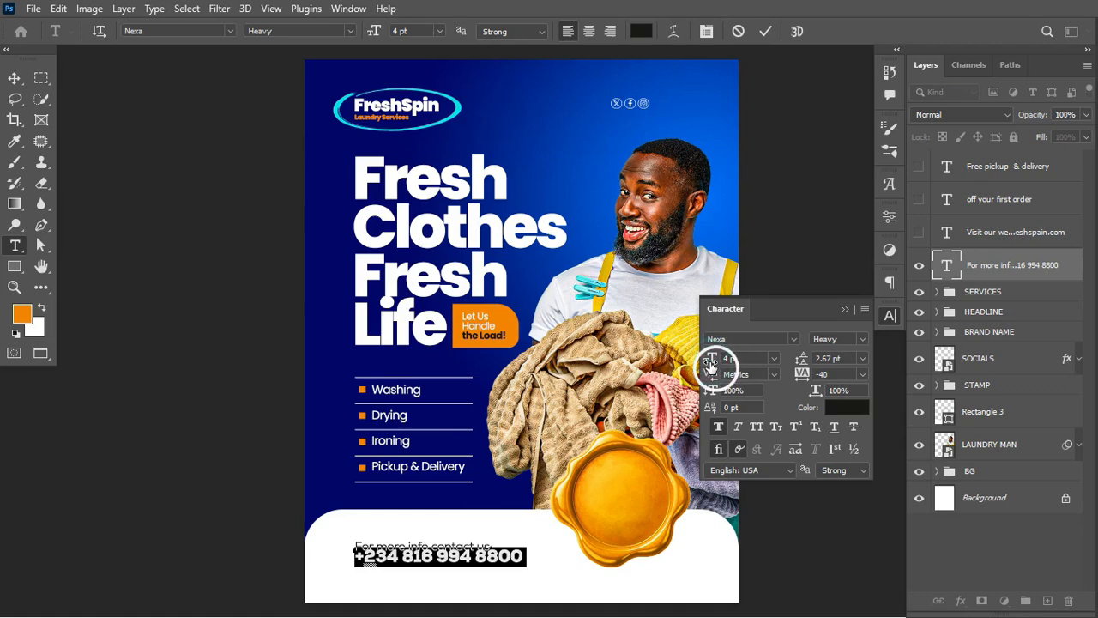
left_click_drag(712, 364, 712, 366)
left_click_drag(801, 361, 802, 363)
left_click(769, 33)
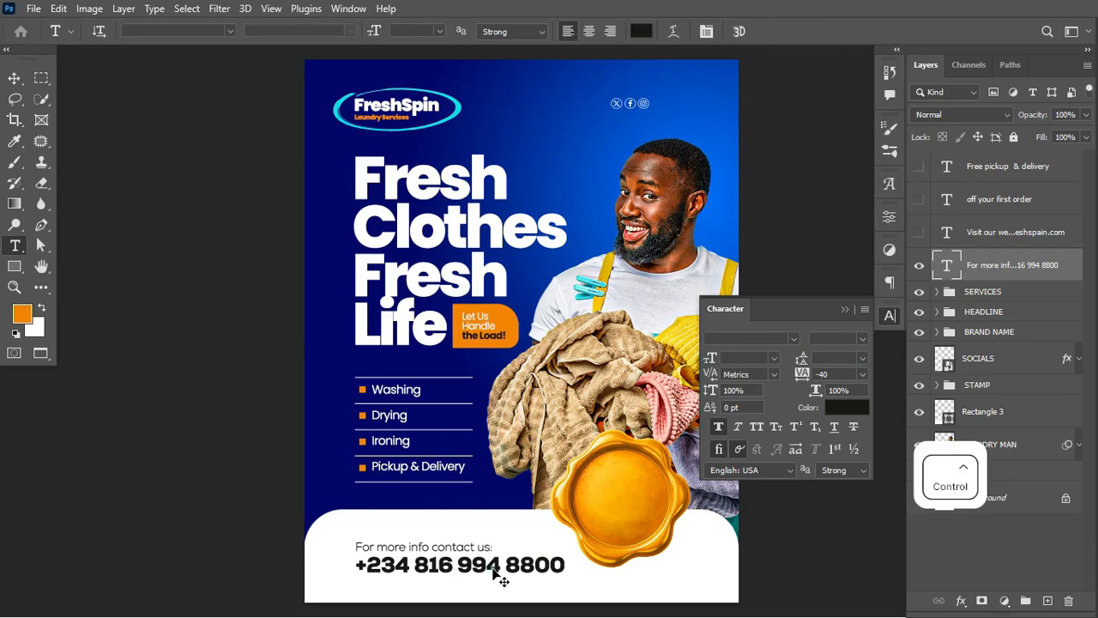
- Move the contact text up slightly on the white footer and tighten its tracking to -80
left_click_drag(493, 571, 493, 559, "ctrl")
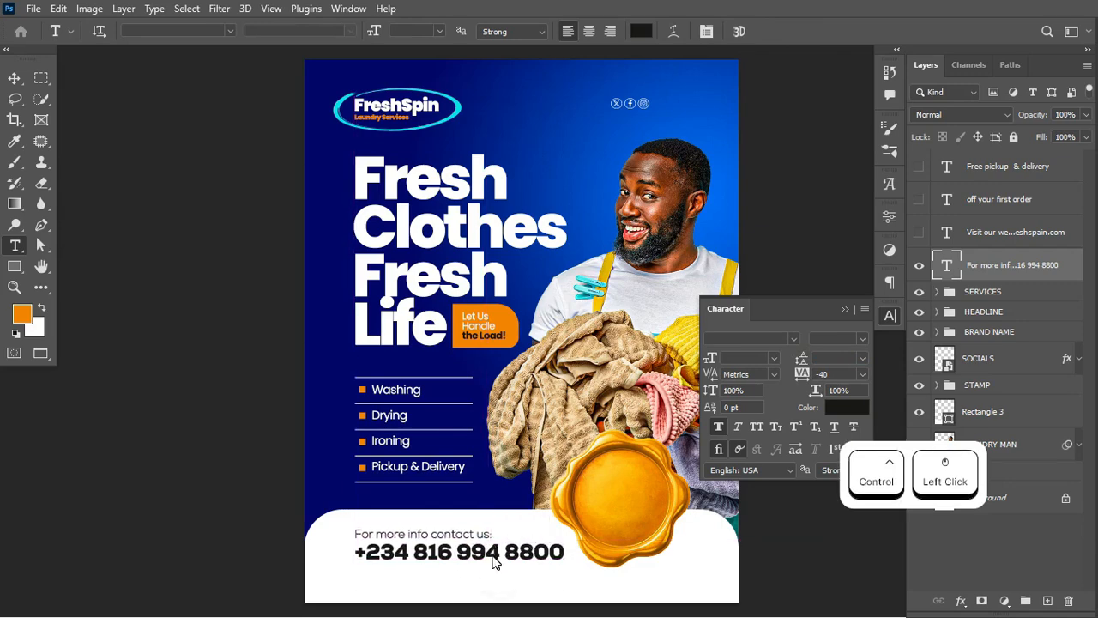
left_click_drag(810, 382, 798, 379)
left_click(804, 379)
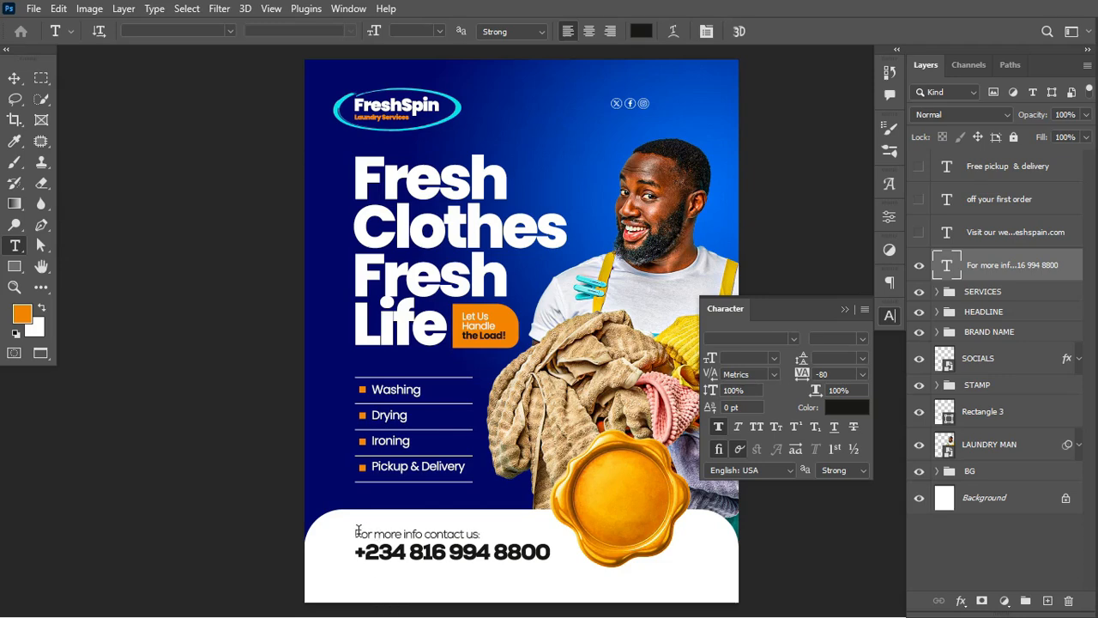
- Enlarge the "For more info contact us:" line until it is nearly as wide as the phone number below it
left_click_drag(355, 533, 477, 535)
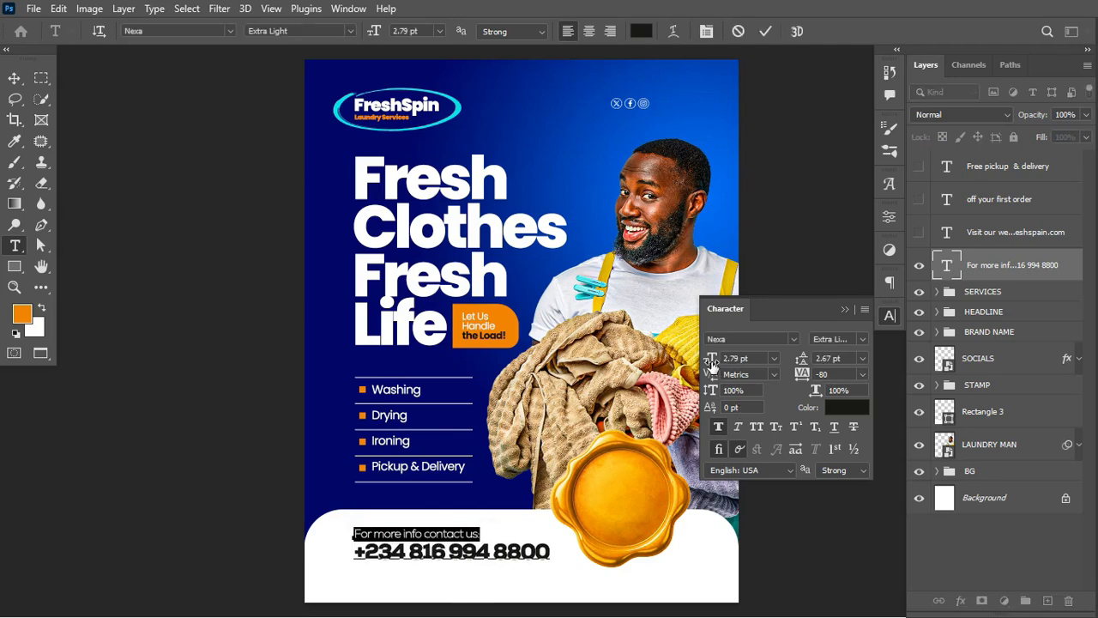
left_click_drag(711, 362, 712, 363)
left_click(765, 33)
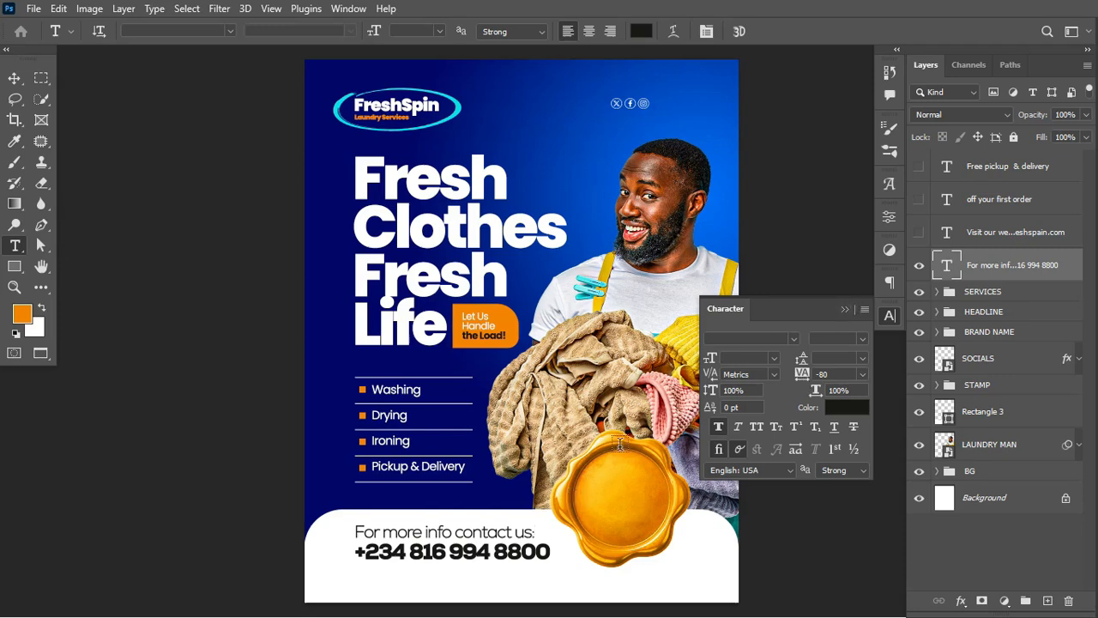
- Show the "Visit our website" text and move it below the phone number, aligned with the contact text's left edge
left_click(919, 233)
left_click(991, 246)
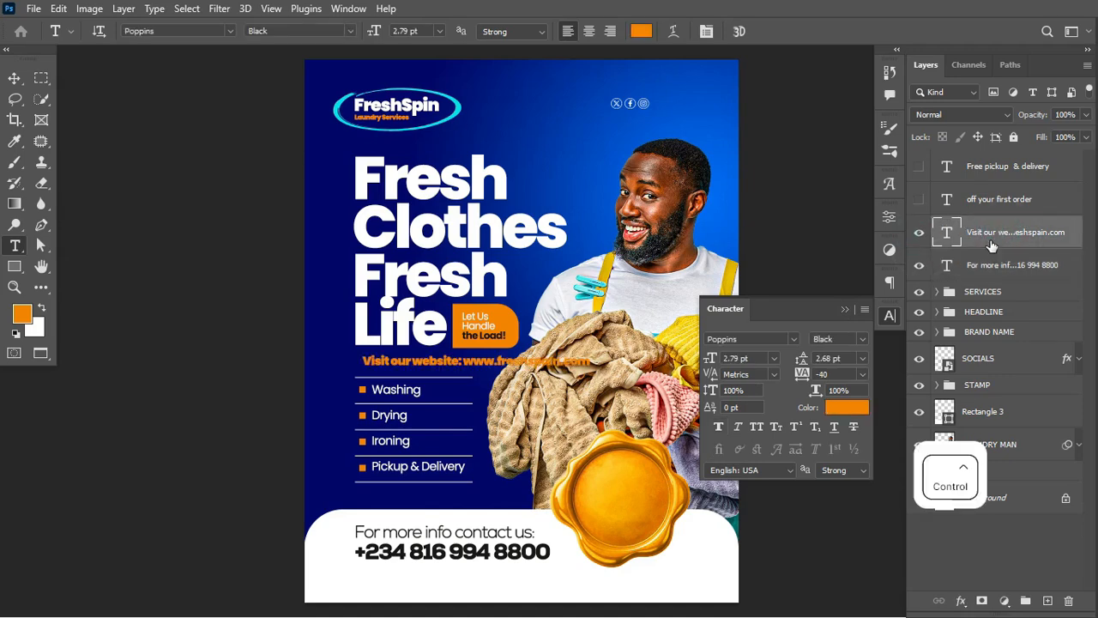
key("ctrl+t")
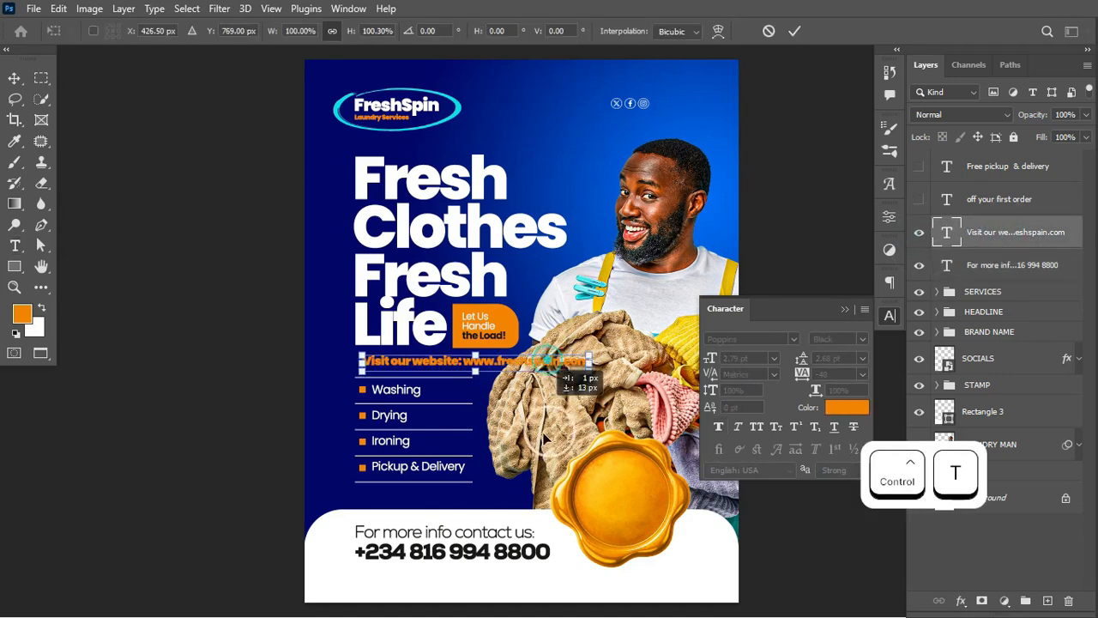
left_click_drag(545, 374, 540, 583)
key("ctrl+Return")
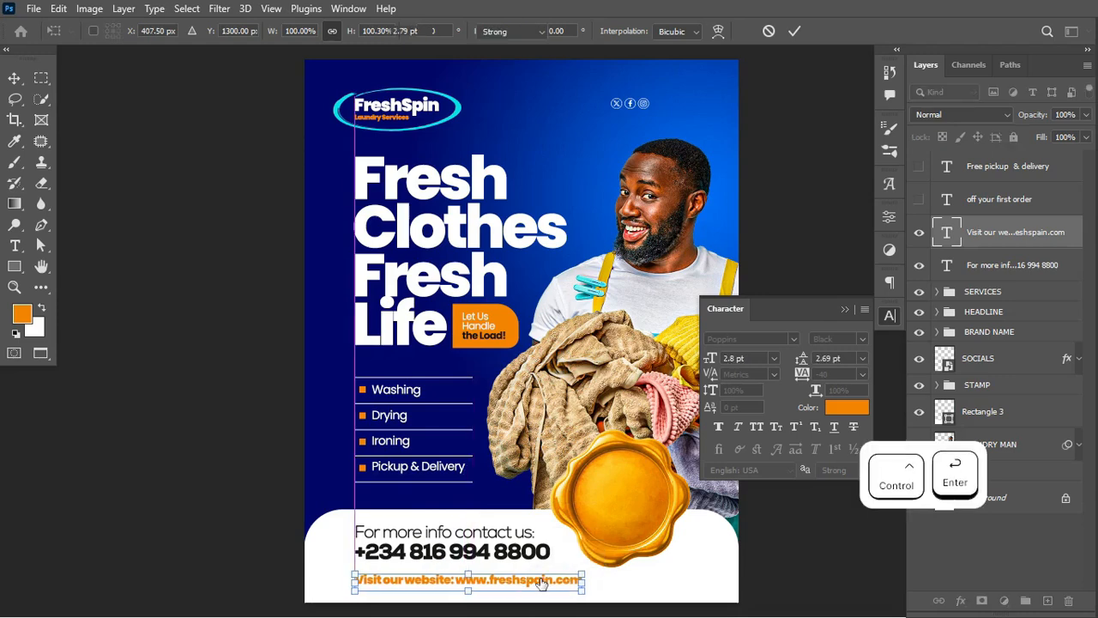
- Recolour the website text to near-black 161616 and change its font to Nexa Extra Light
left_click(833, 410)
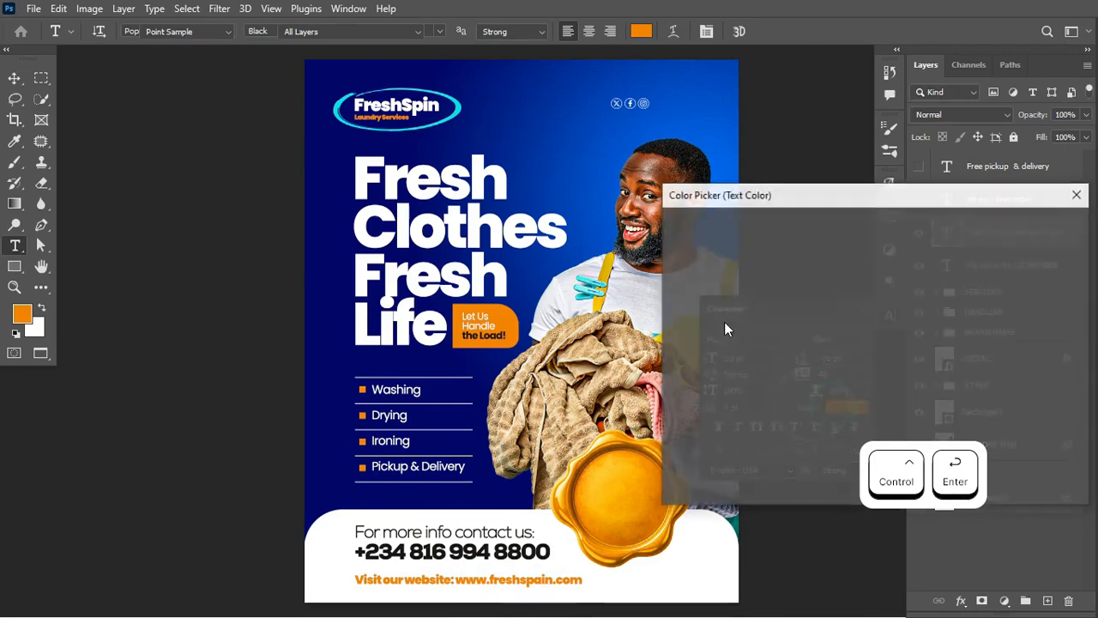
left_click(671, 233)
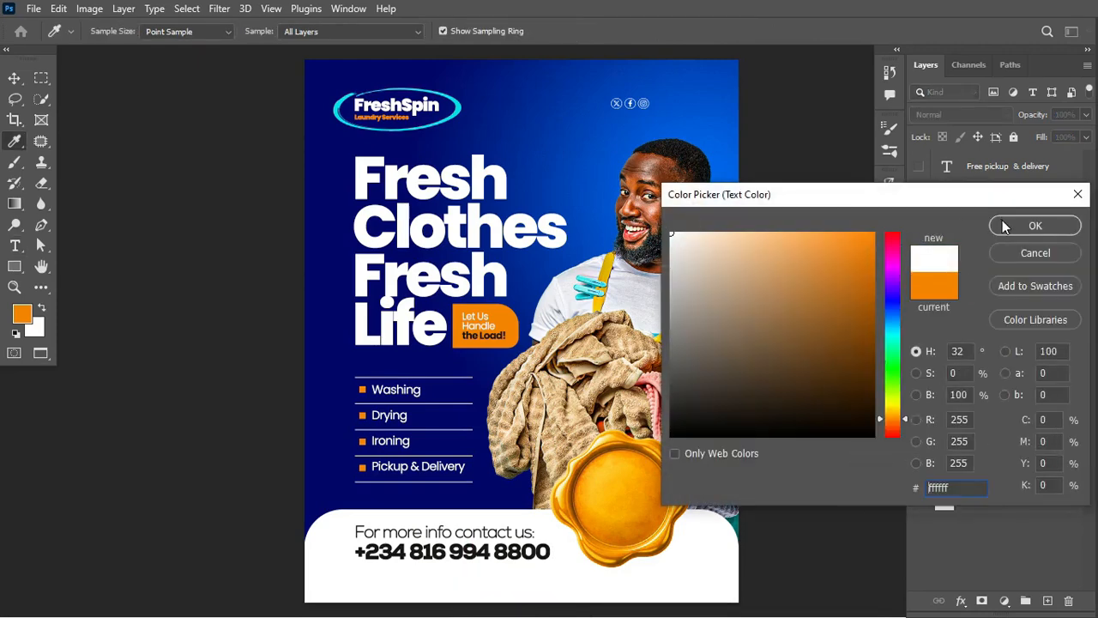
left_click_drag(727, 360, 671, 420)
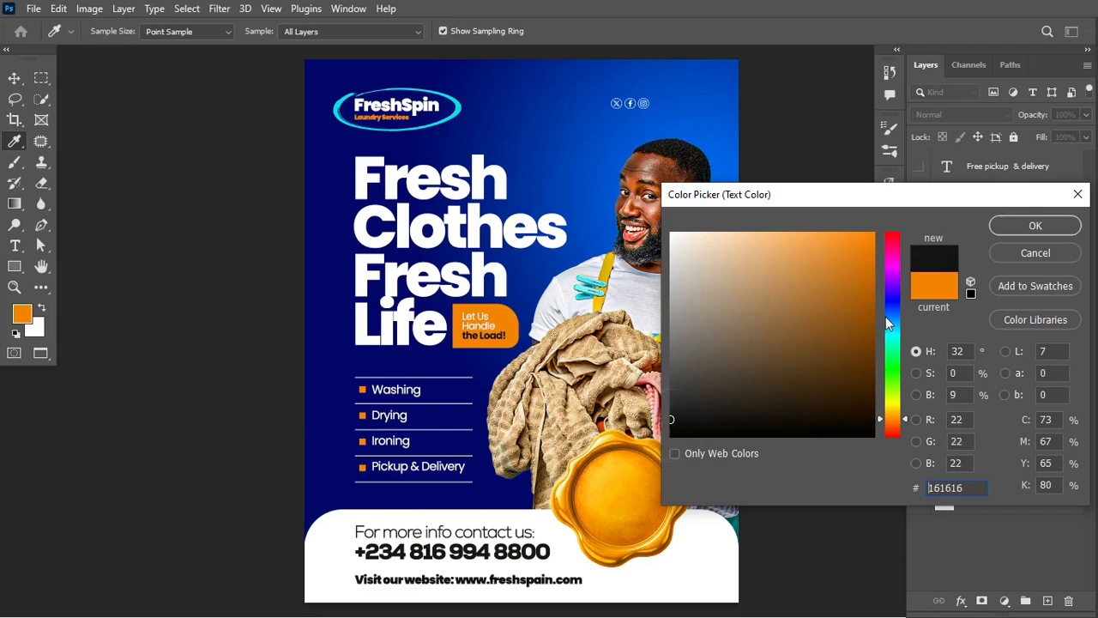
left_click(1007, 225)
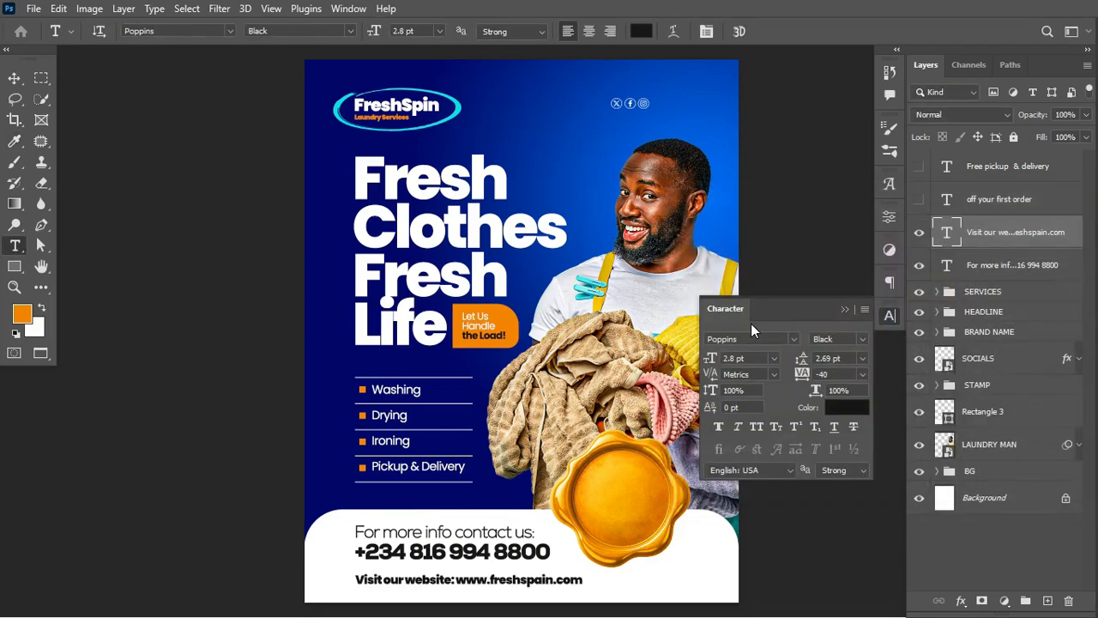
left_click(747, 338)
type("nexa")
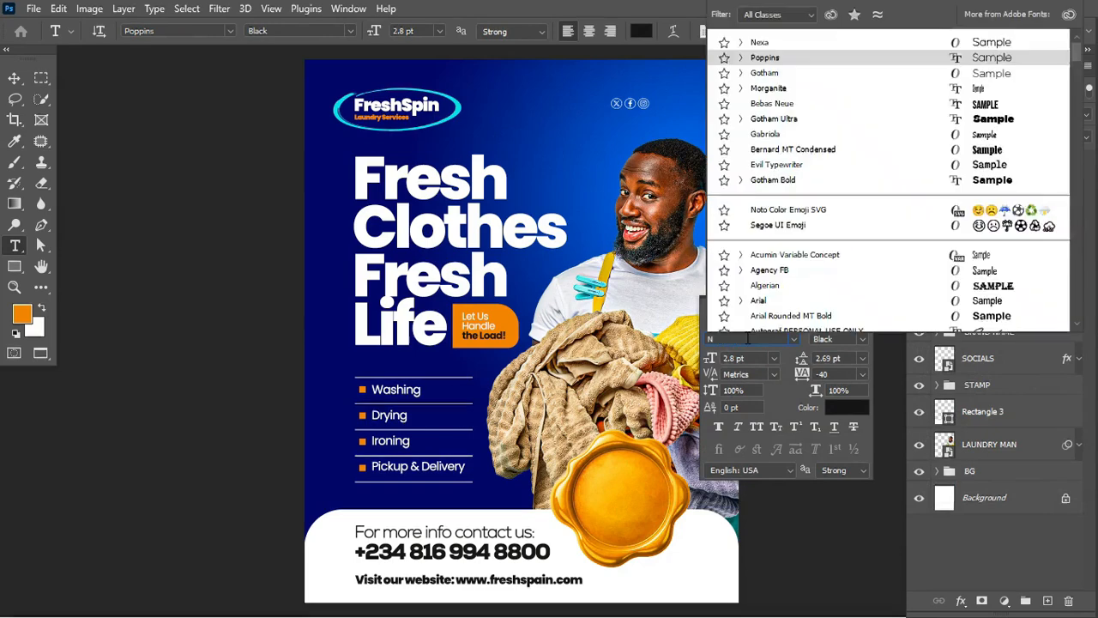
key("Return")
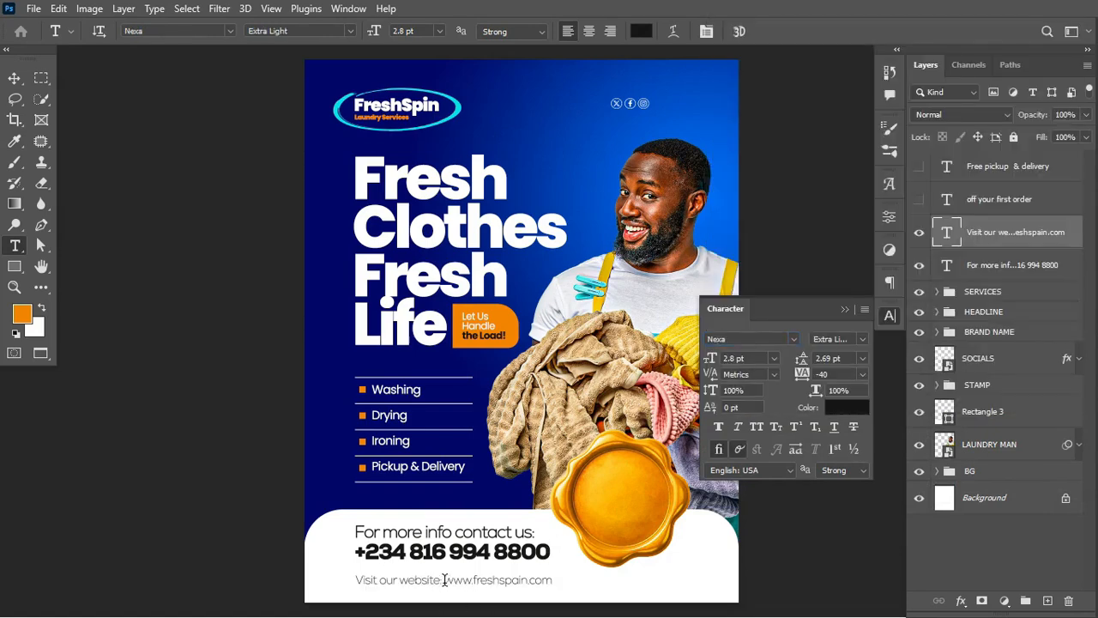
- Set the web address to Nexa Heavy and apply faux bold to both it and "Visit our website:"
left_click_drag(443, 581, 580, 581)
left_click(860, 340)
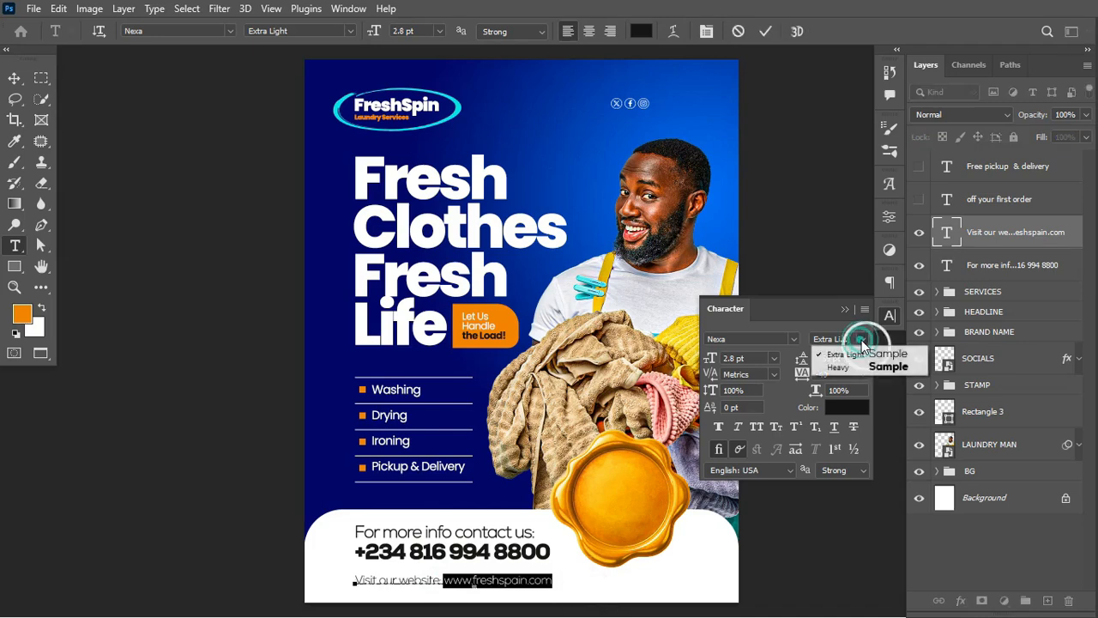
left_click(847, 371)
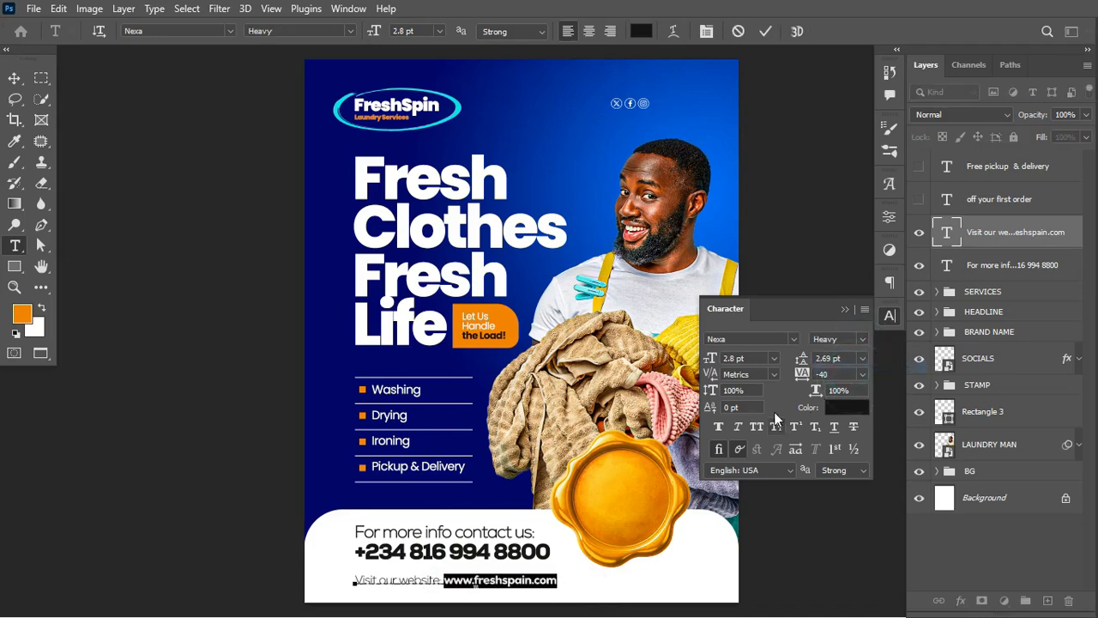
left_click(718, 428)
left_click_drag(442, 580, 338, 570)
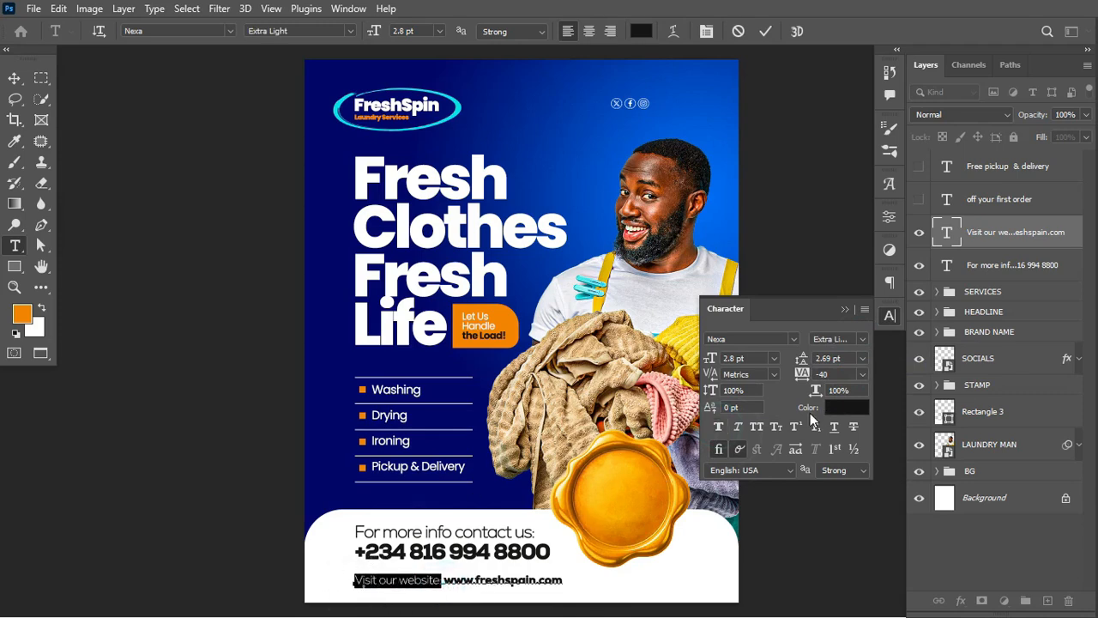
left_click(718, 427)
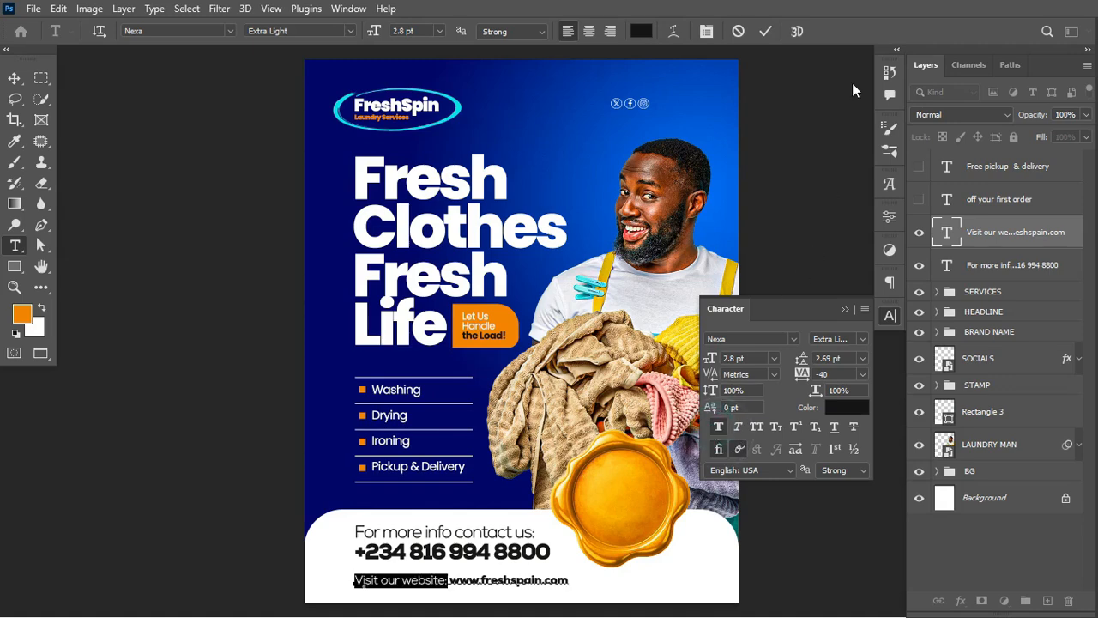
left_click(766, 31)
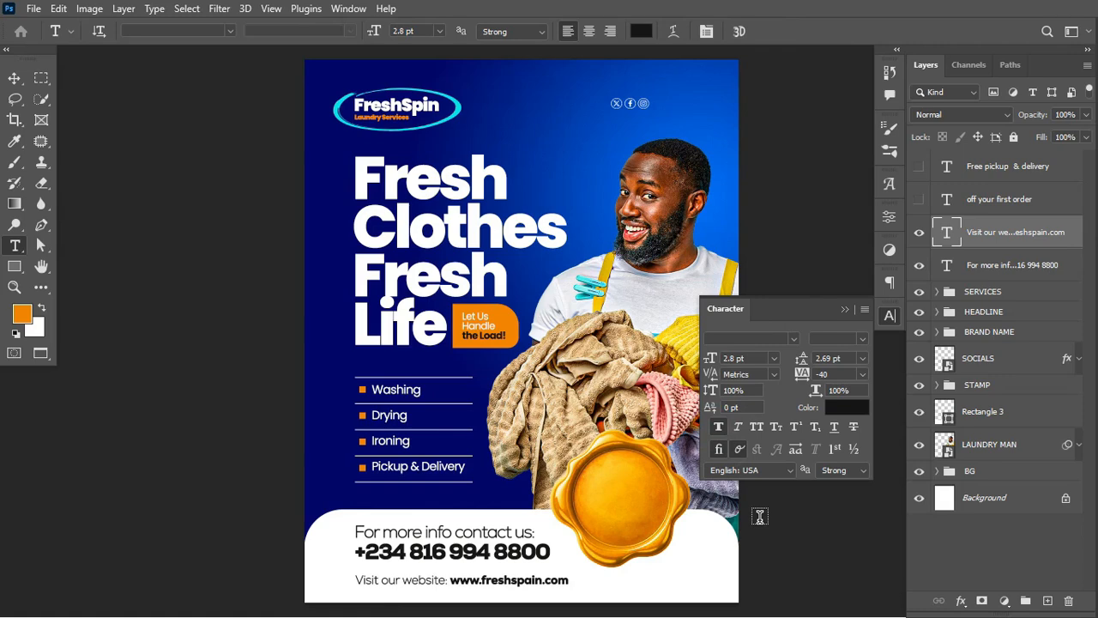
- Scale the website text down to about 2.55 pt so its right end lines up with the phone number's
key("ctrl+t")
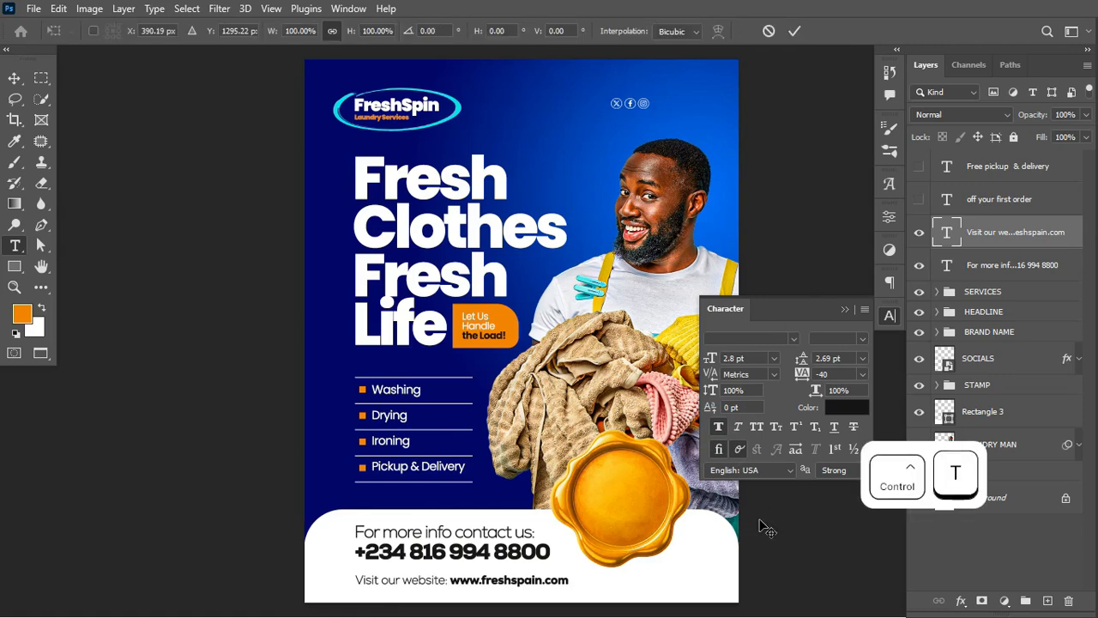
mouse_move(566, 587)
left_mouse_down()
mouse_move(577, 592)
mouse_move(548, 591)
left_mouse_up()
key("ctrl+Return")
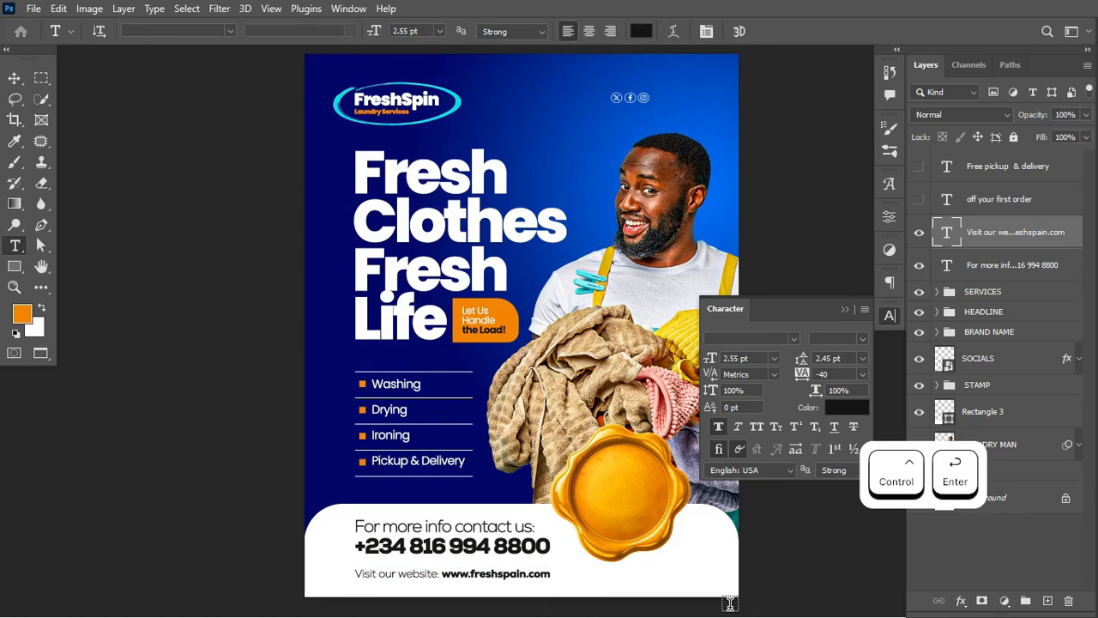
key("v")
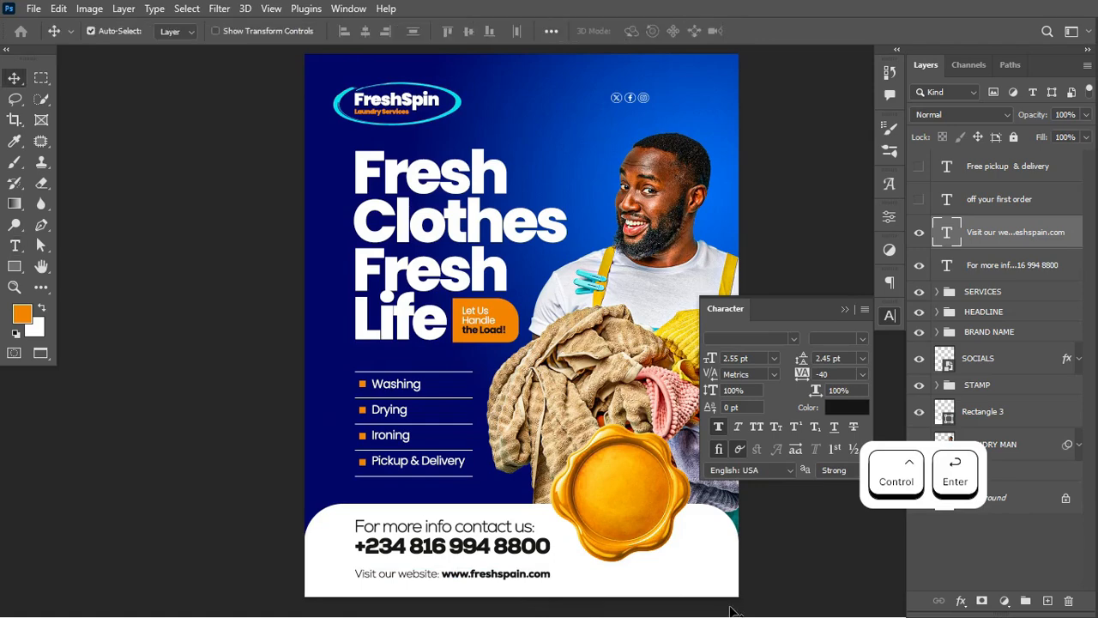
- Nudge the "Visit our website" text up slightly, closer to the phone number
key("Up")
key("Up")
key("Up")
key("Up")
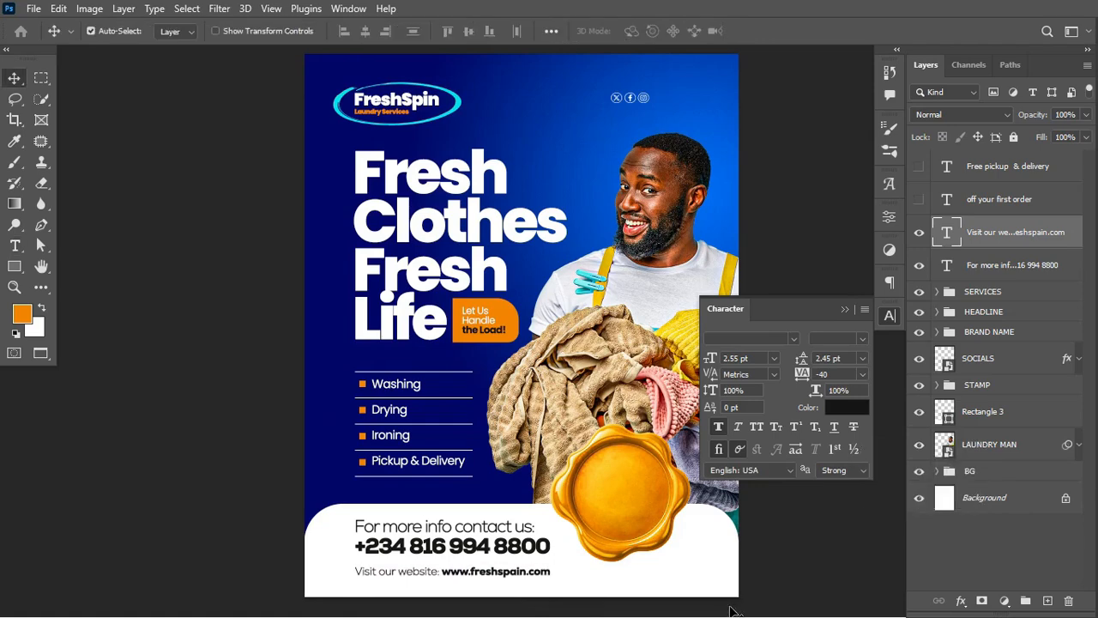
key("Up")
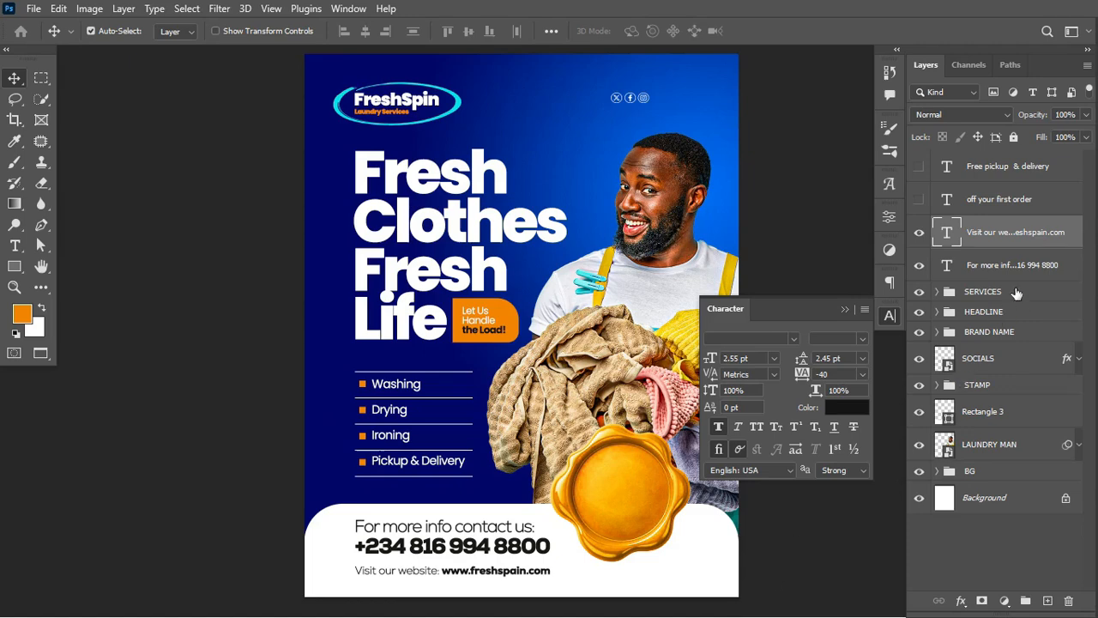
- Scale the "For more info contact us" text and phone number down slightly to leave a gap before the gold stamp
left_click(1037, 263)
key("ctrl+t")
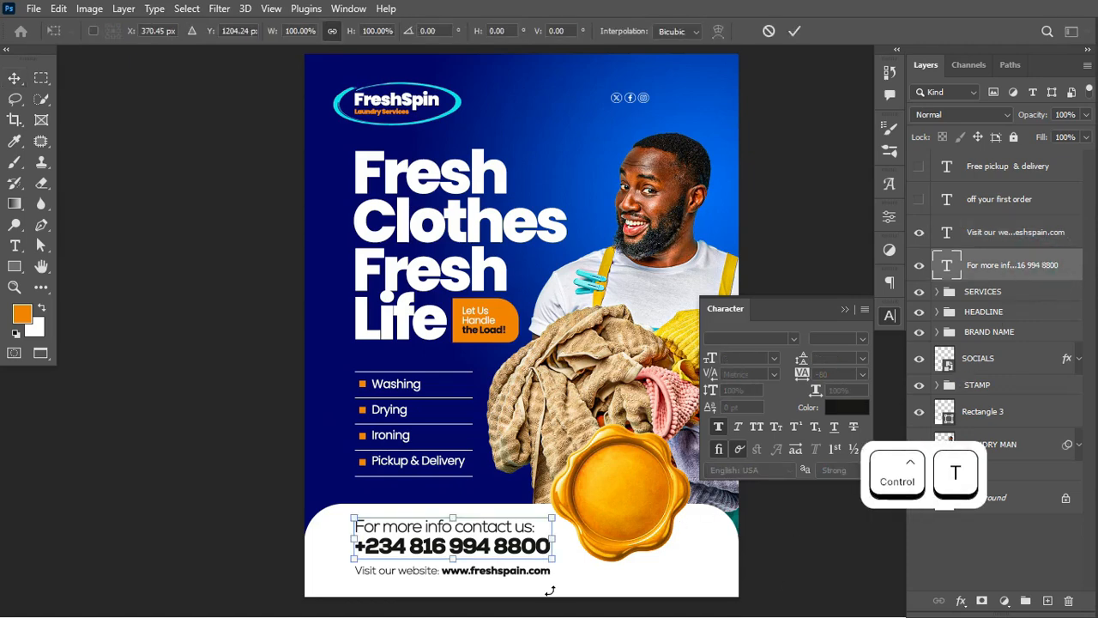
left_click_drag(556, 559, 543, 559)
key("ctrl+Return")
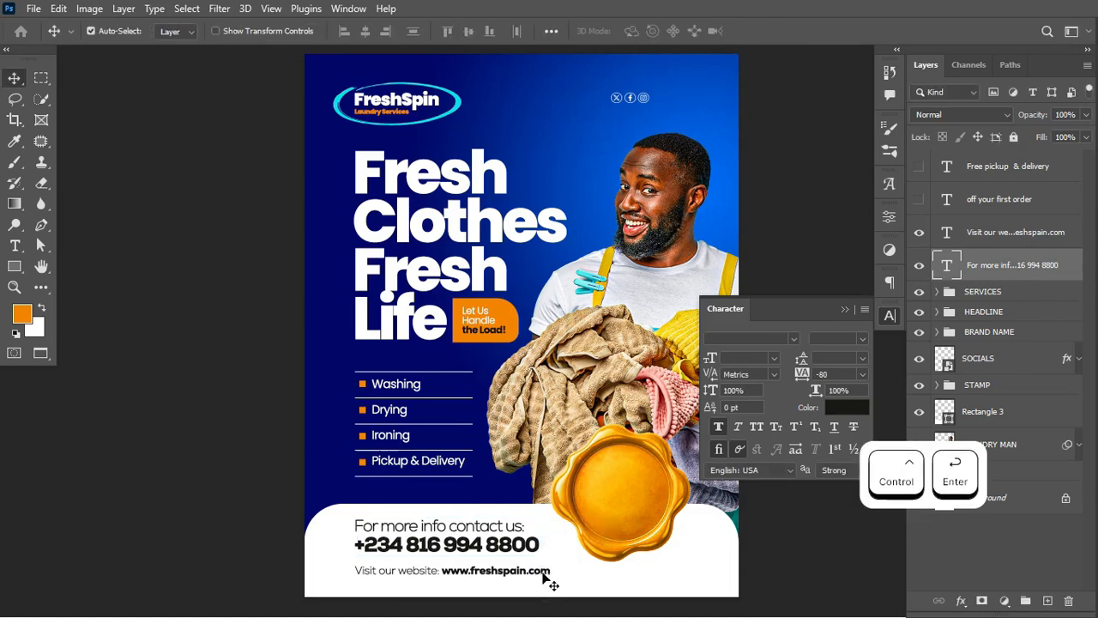
- Scale the website text down to about 2.39 pt so its right end roughly matches the phone number's
left_click(544, 575)
key("ctrl+t")
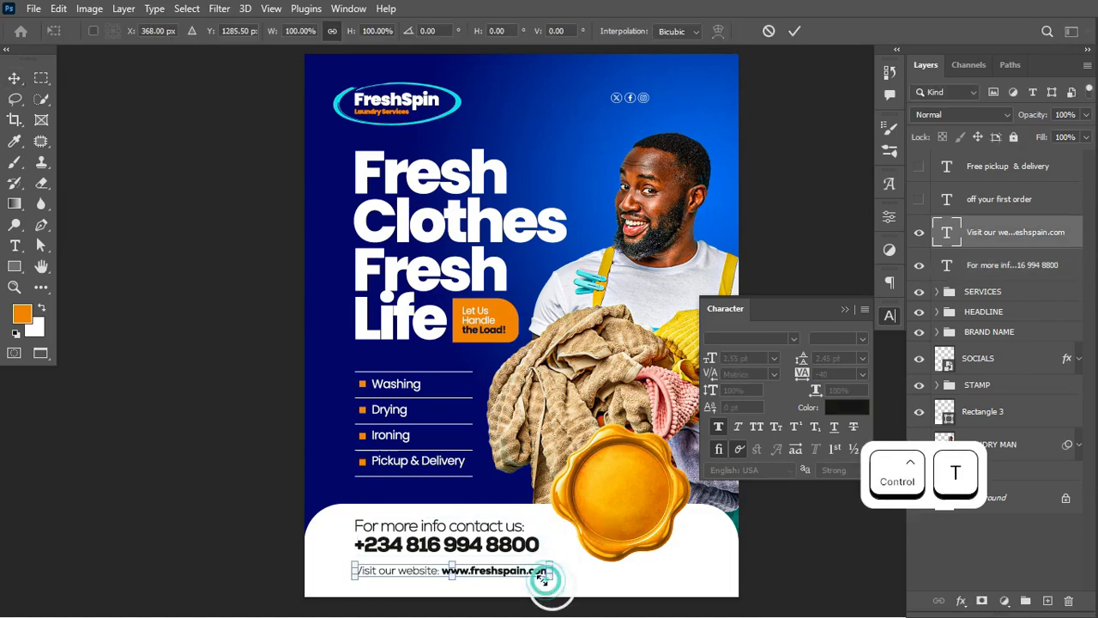
left_click_drag(547, 575, 531, 579)
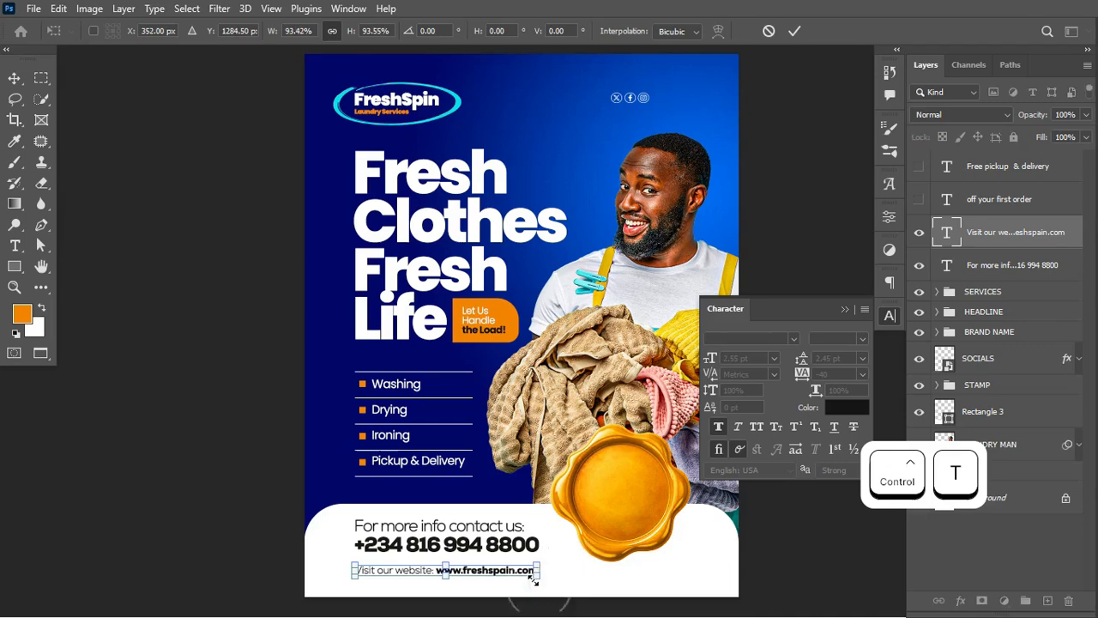
key("ctrl+Return")
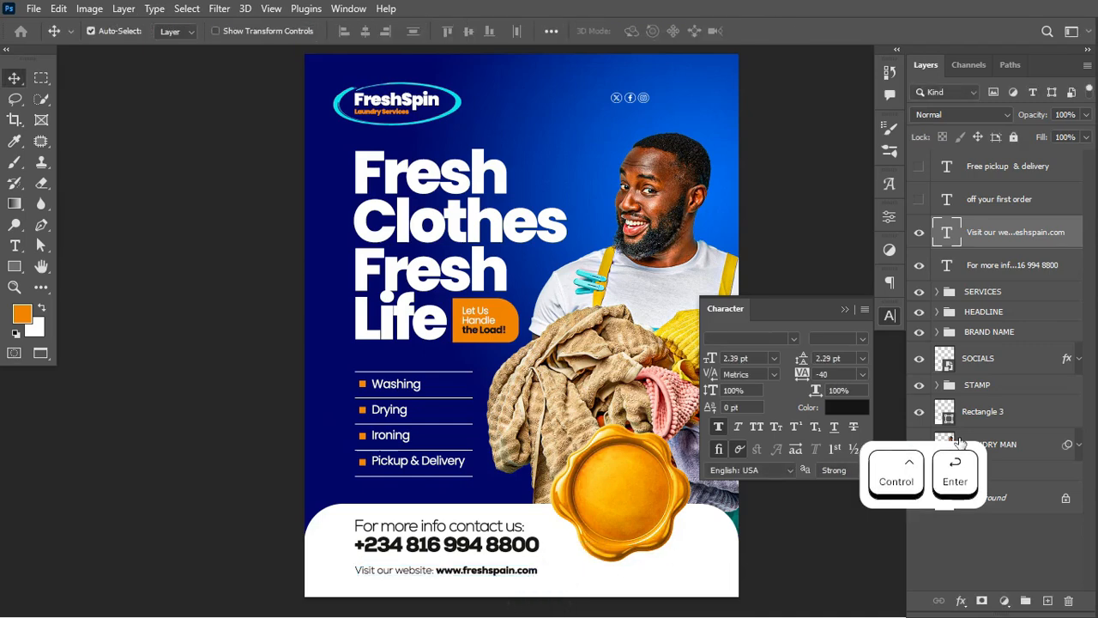
- Group the contact and website text layers and name the group CONTACT
left_click(1013, 267, "shift")
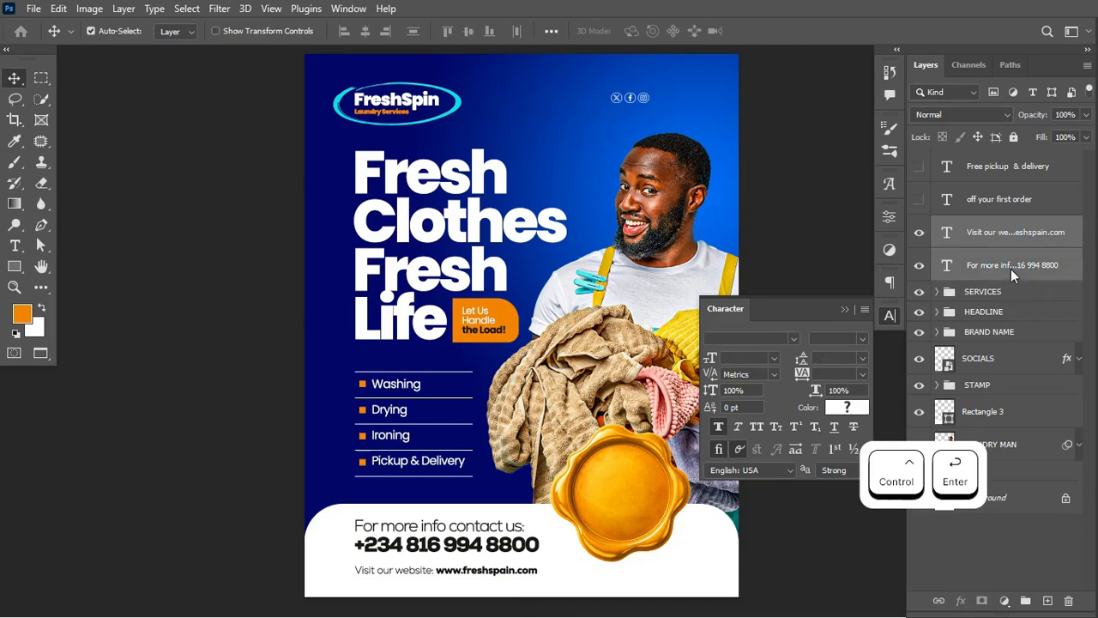
key("ctrl+g")
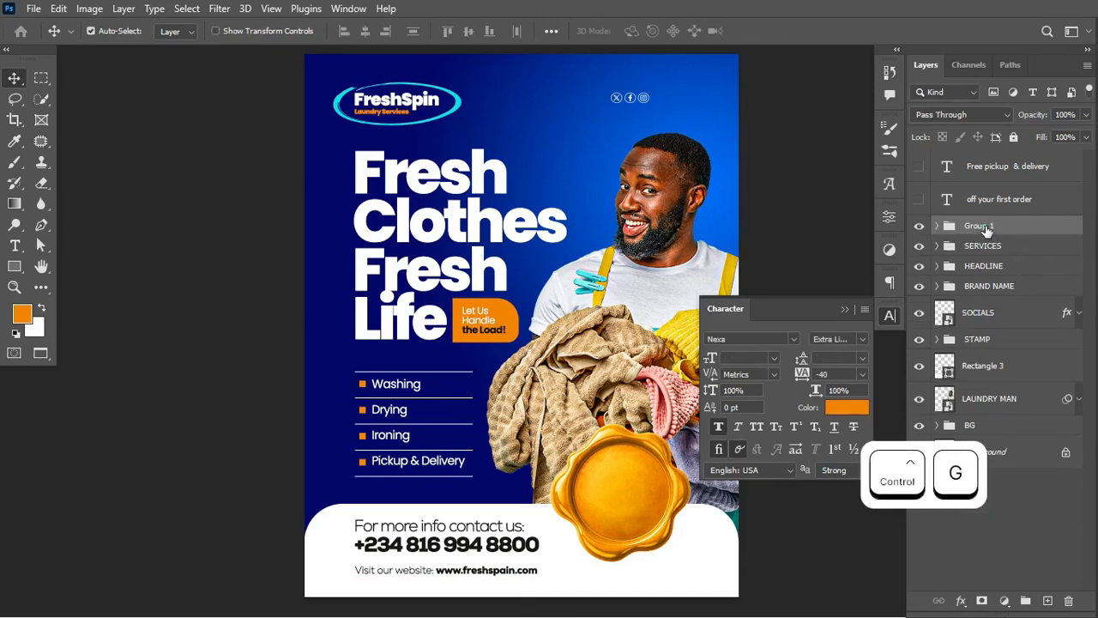
double_click(987, 228)
type("CONTACT")
key("Return")
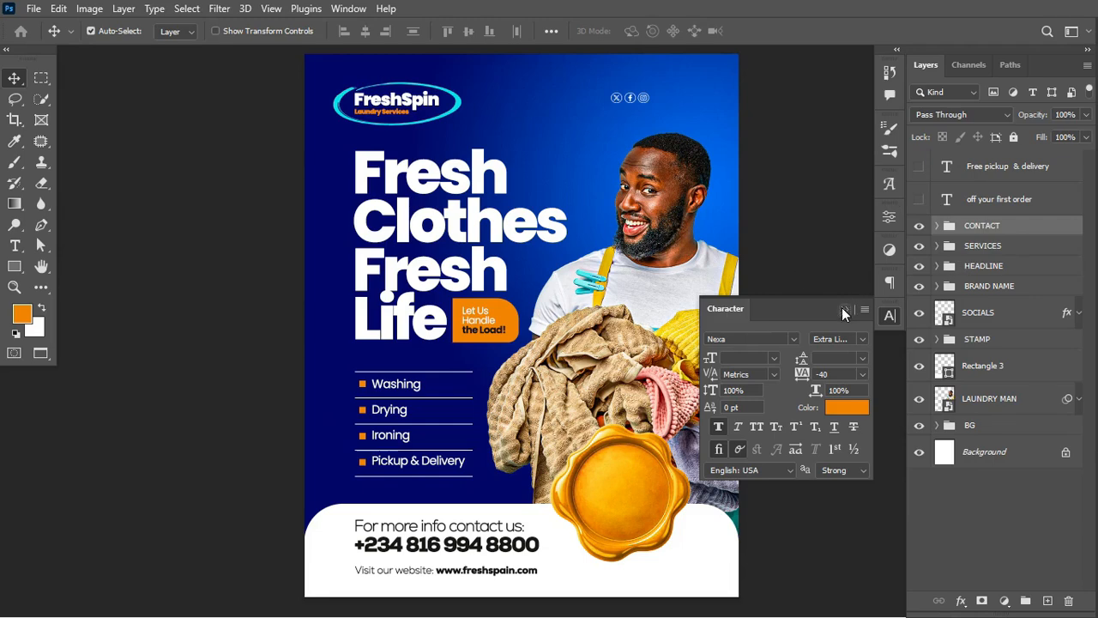
- Create a new text layer reading "10%" over the laundry pile
left_click(15, 246)
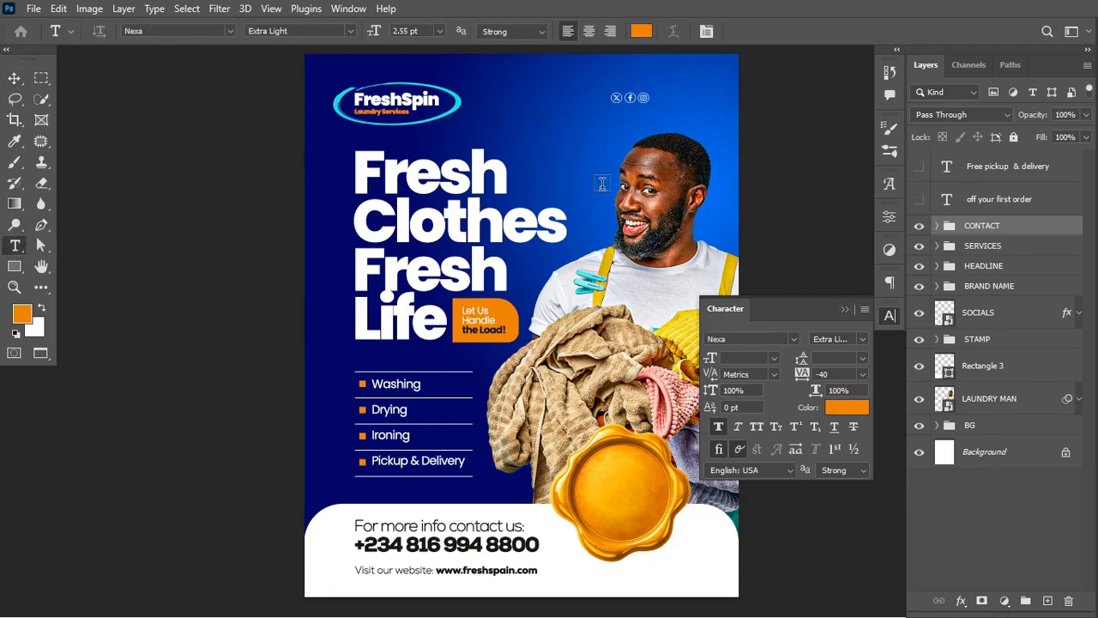
left_click(571, 161)
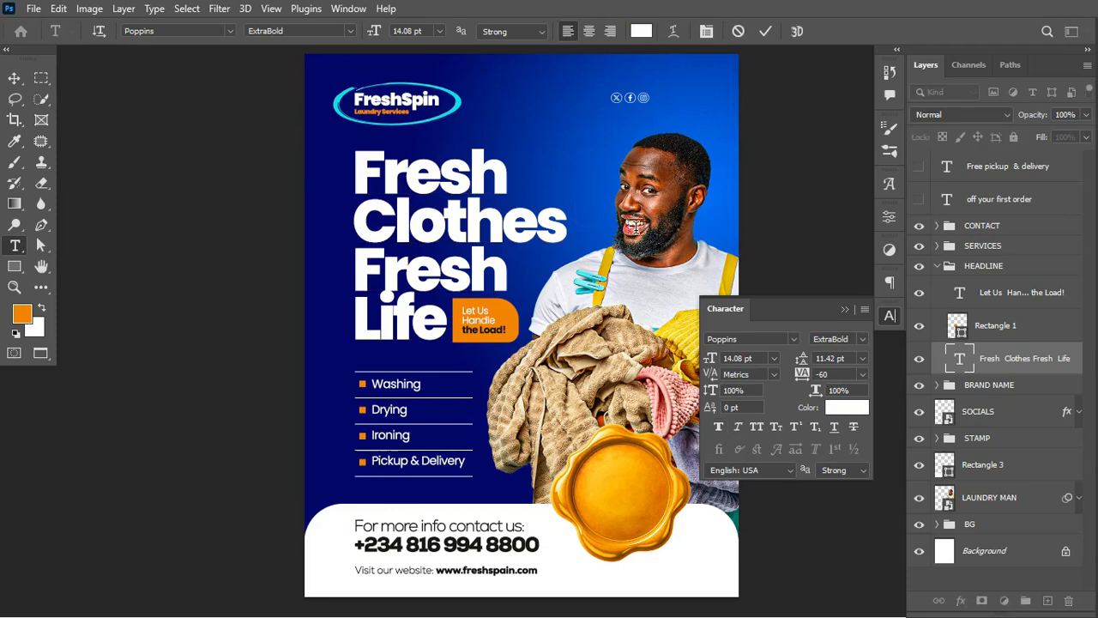
left_click(645, 381)
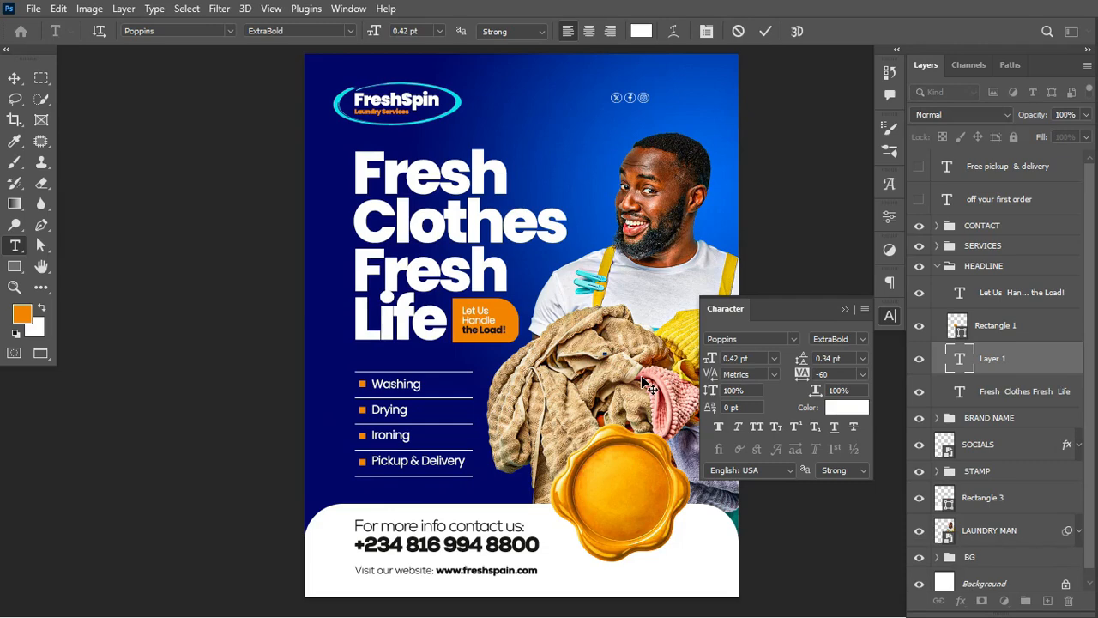
type("10%")
key("ctrl+Return")
- Enlarge the "10%" text to about 15.36 pt and place it over the gold stamp
key("ctrl+t")
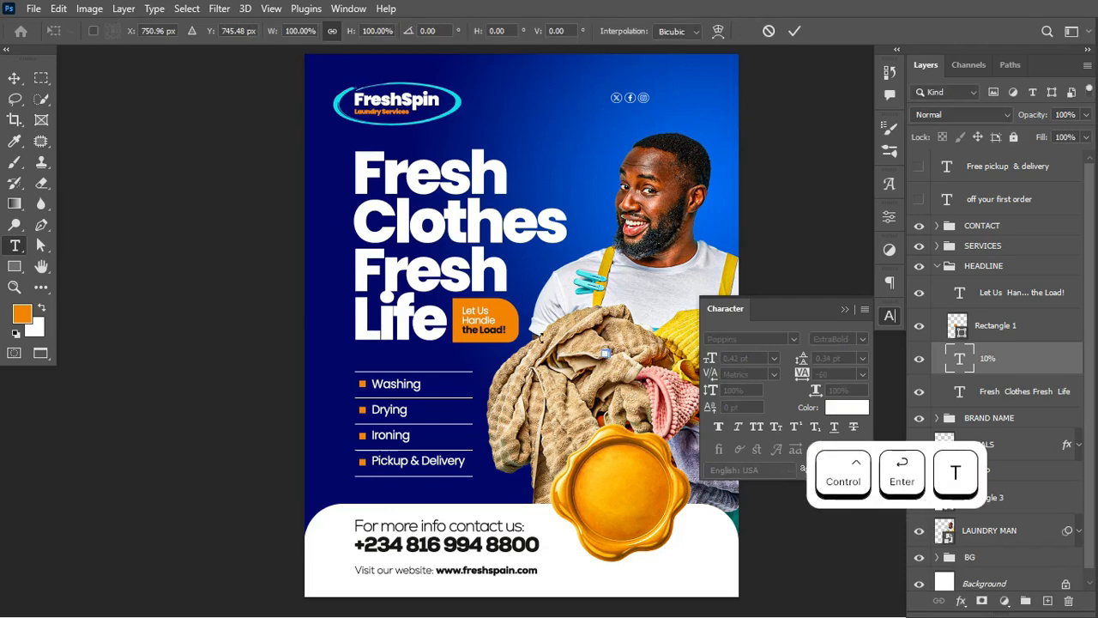
left_click_drag(608, 352, 738, 263)
left_click_drag(661, 287, 626, 492)
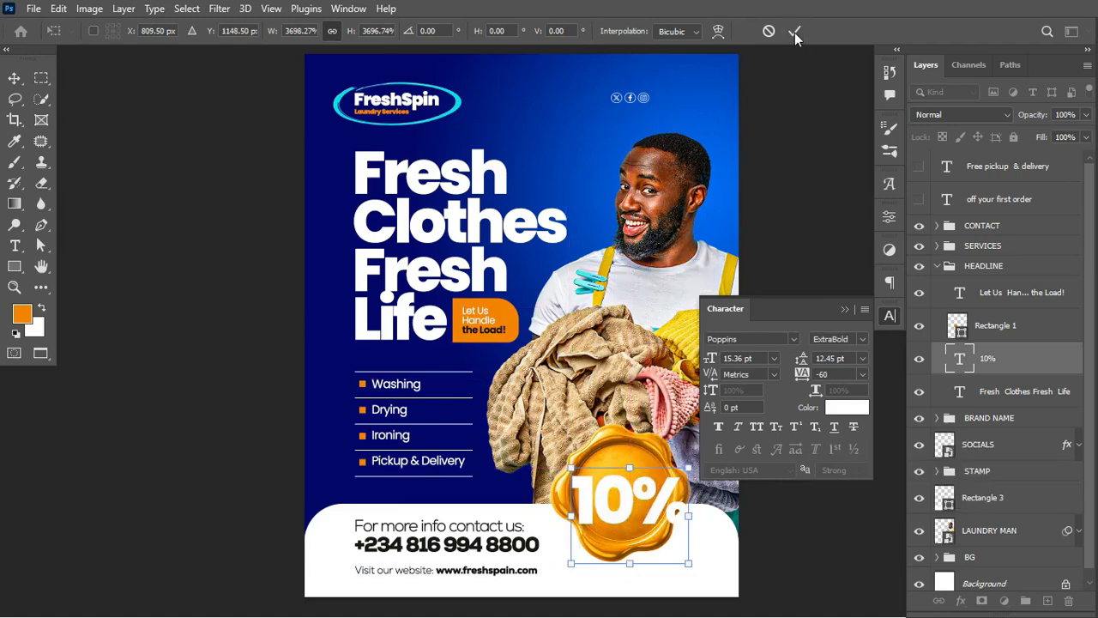
left_click(794, 32)
- Recolour the "10%" text to near-black 141414
left_click(845, 408)
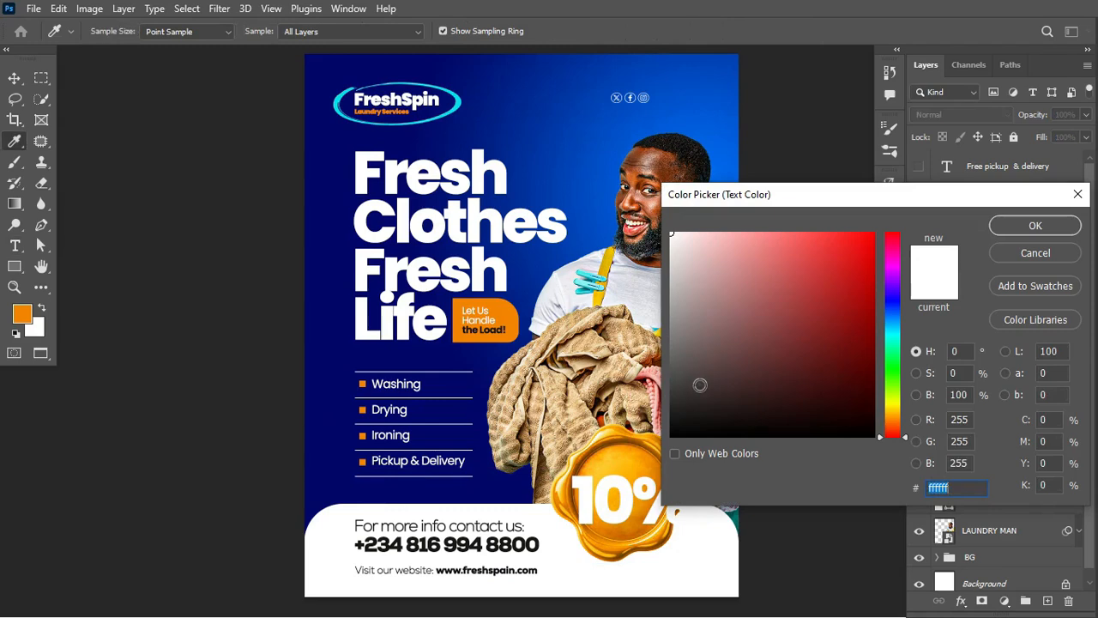
left_click_drag(700, 384, 666, 421)
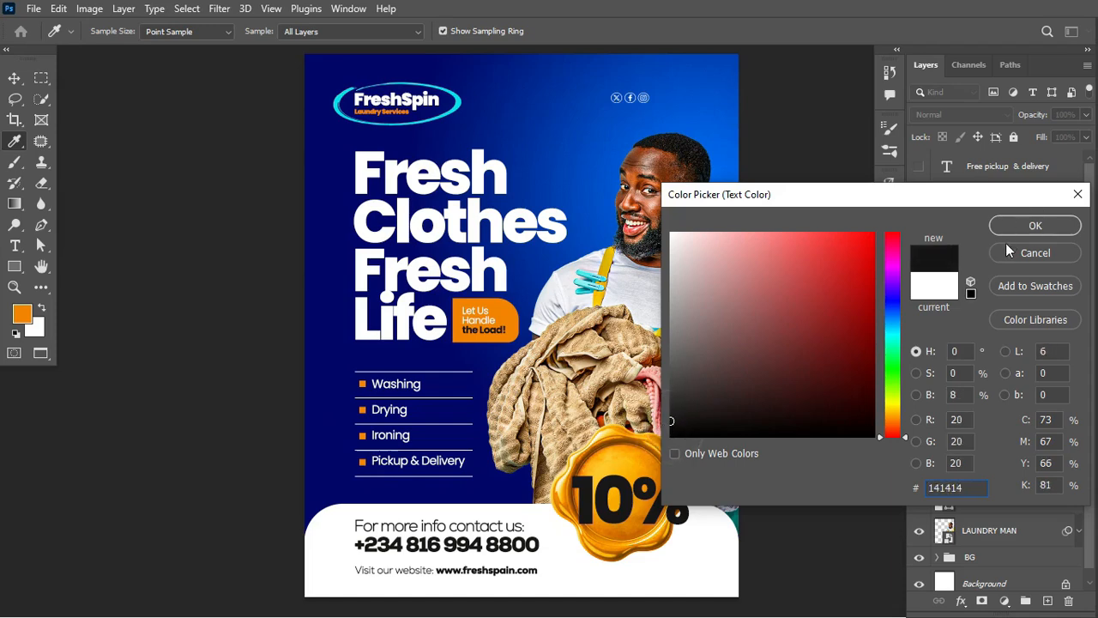
left_click(1027, 227)
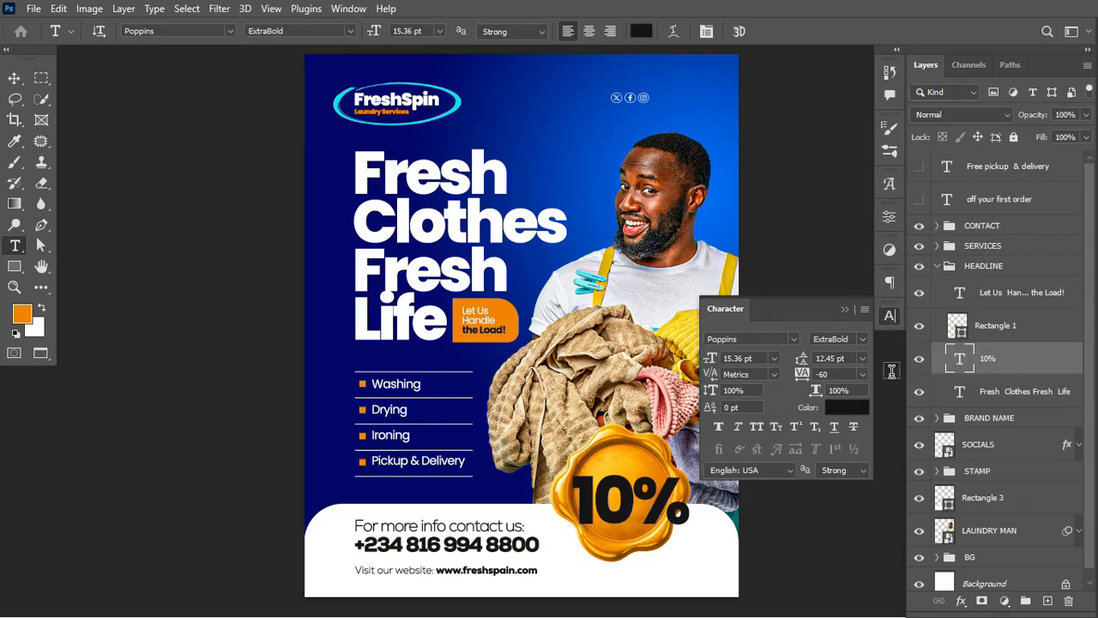
- Change the "10%" text's font to Nexa Heavy and apply faux bold
left_click(768, 341)
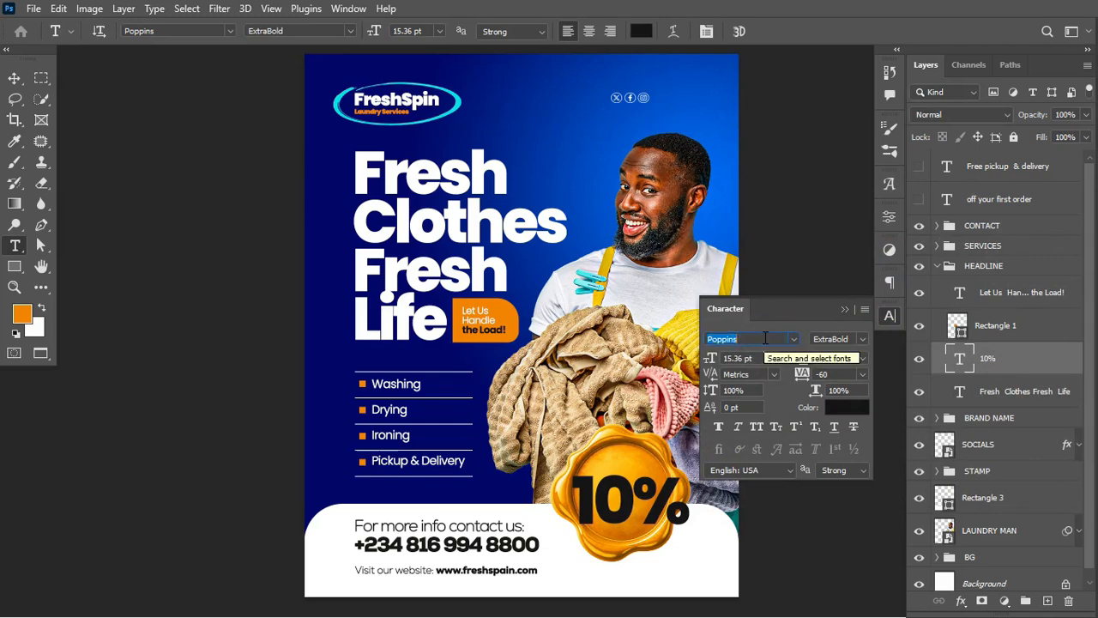
type("NEXA")
key("Return")
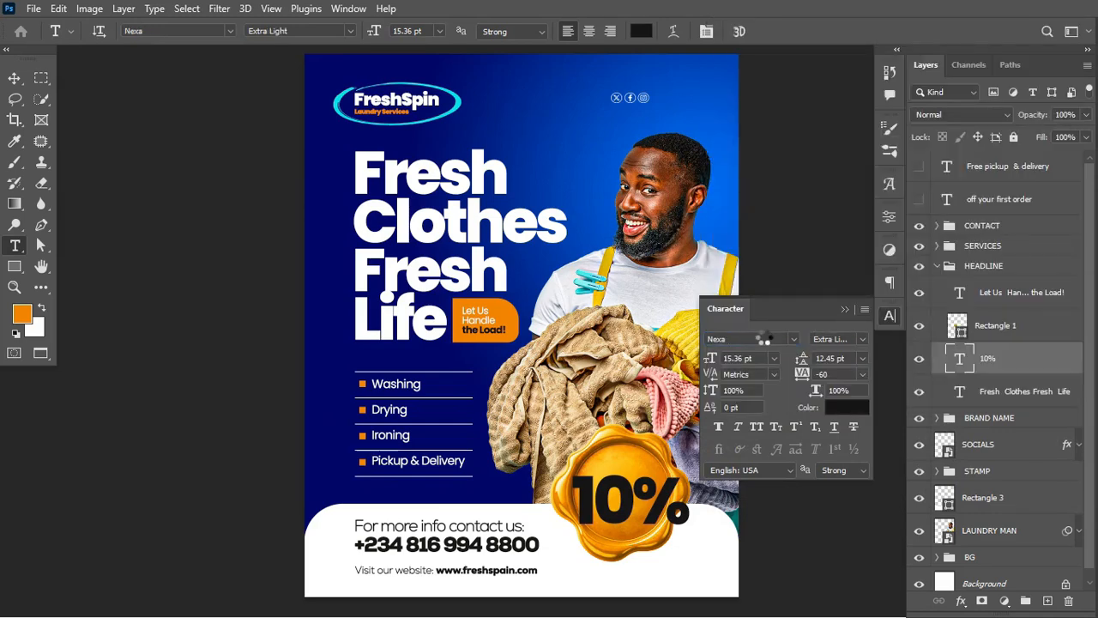
left_click(863, 338)
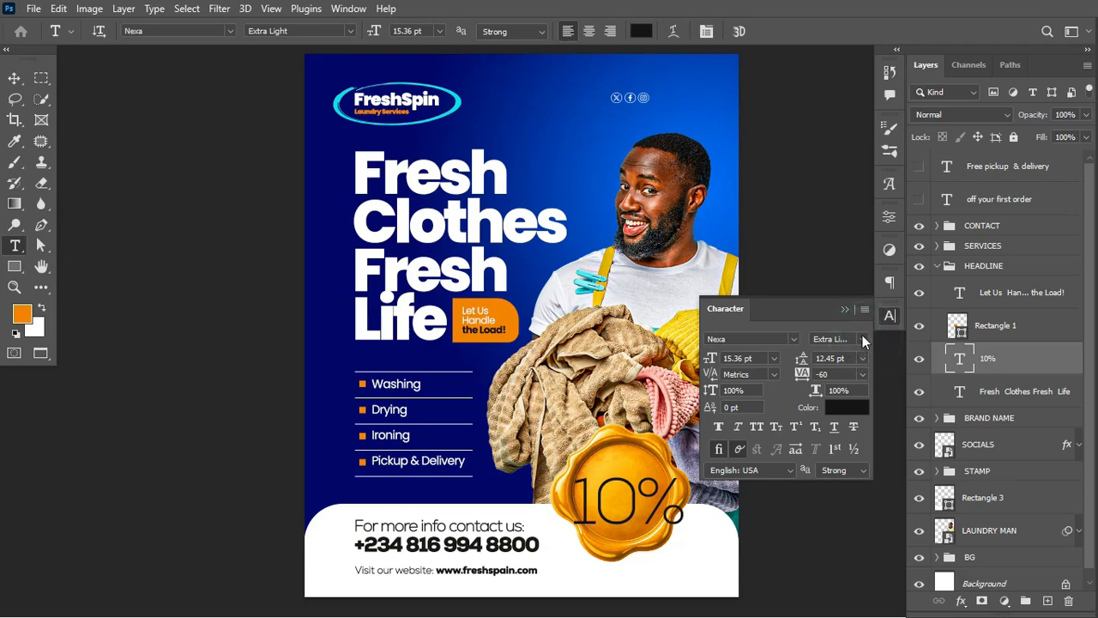
left_click(850, 368)
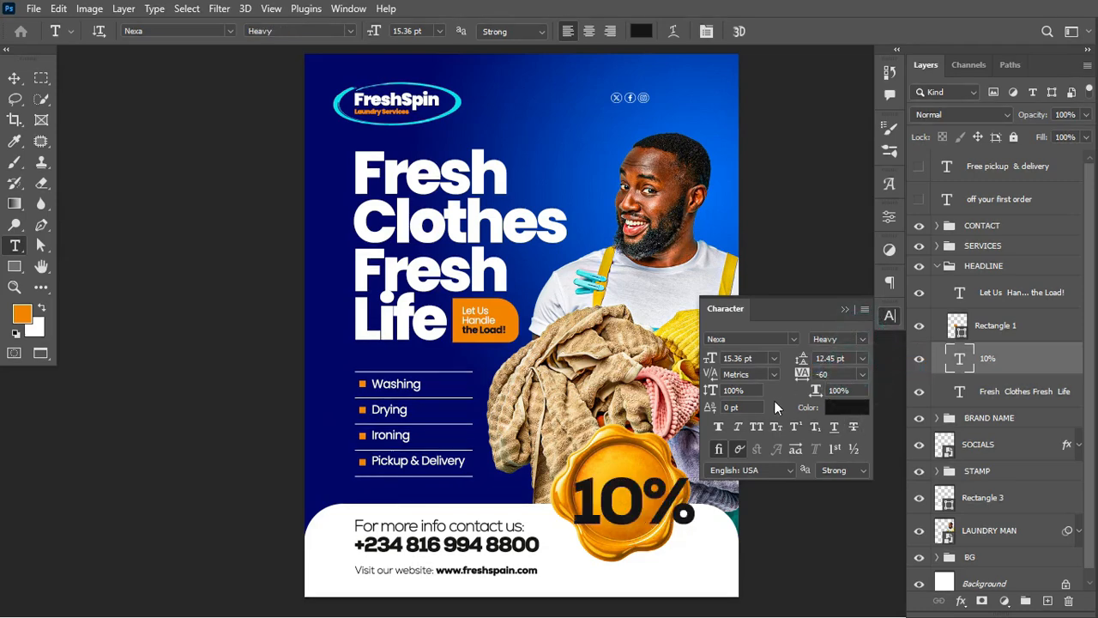
left_click(721, 427)
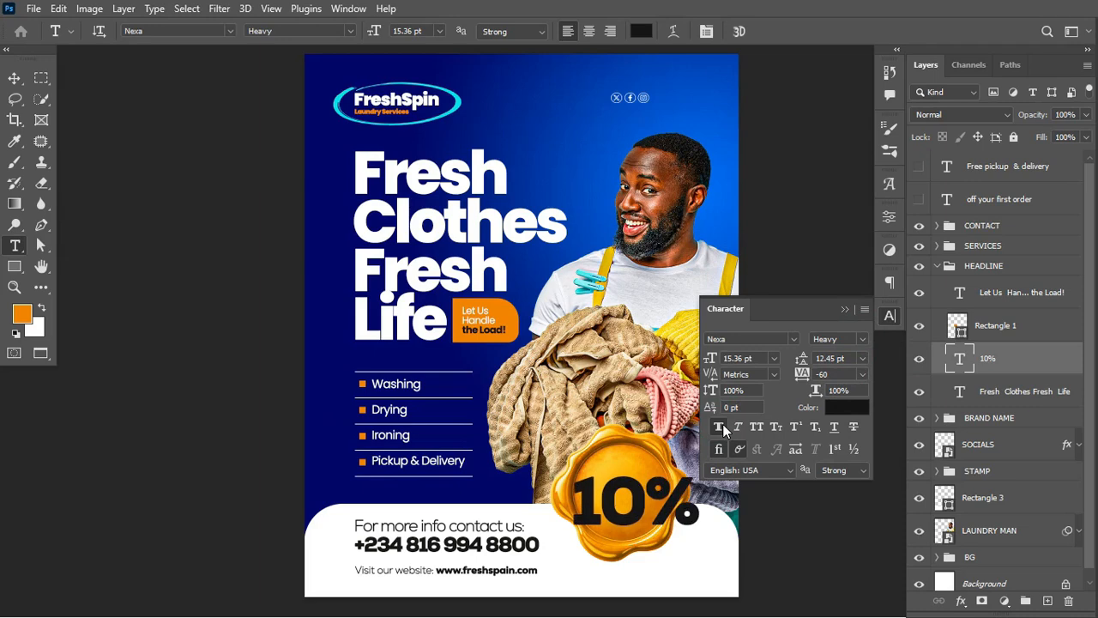
- Tighten the "10%" text's tracking to -100
left_click(844, 308)
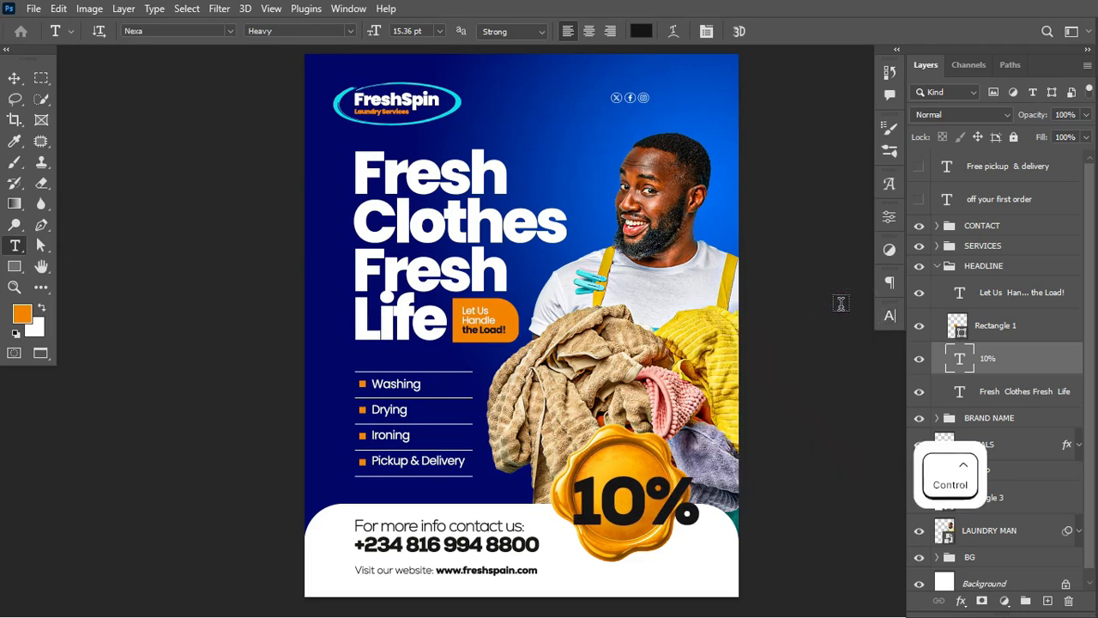
left_click(890, 314)
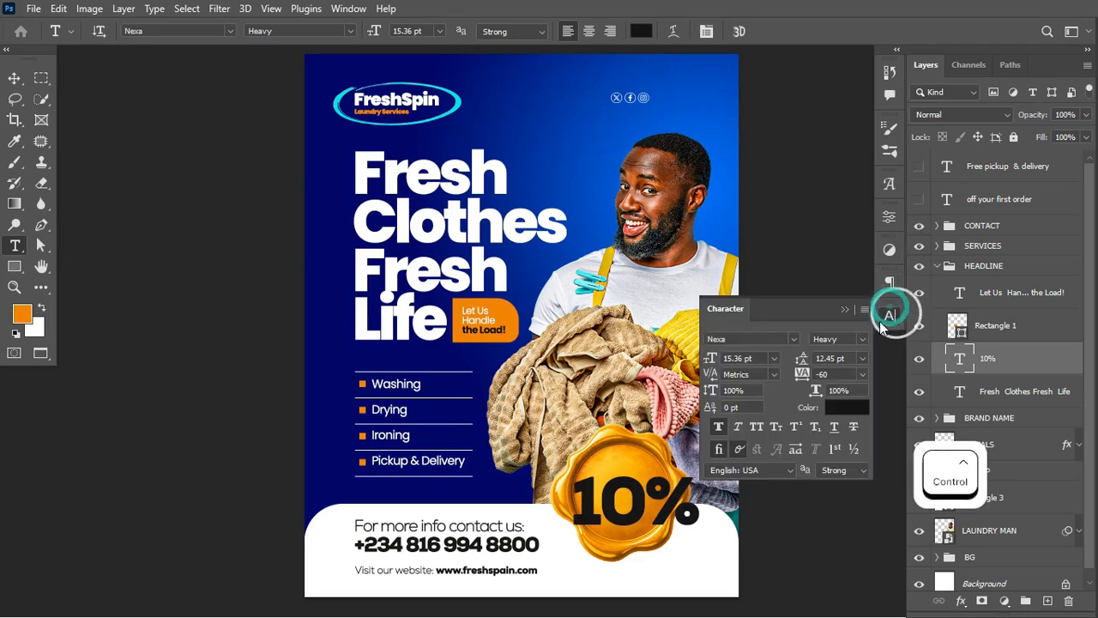
left_click_drag(806, 379, 804, 377)
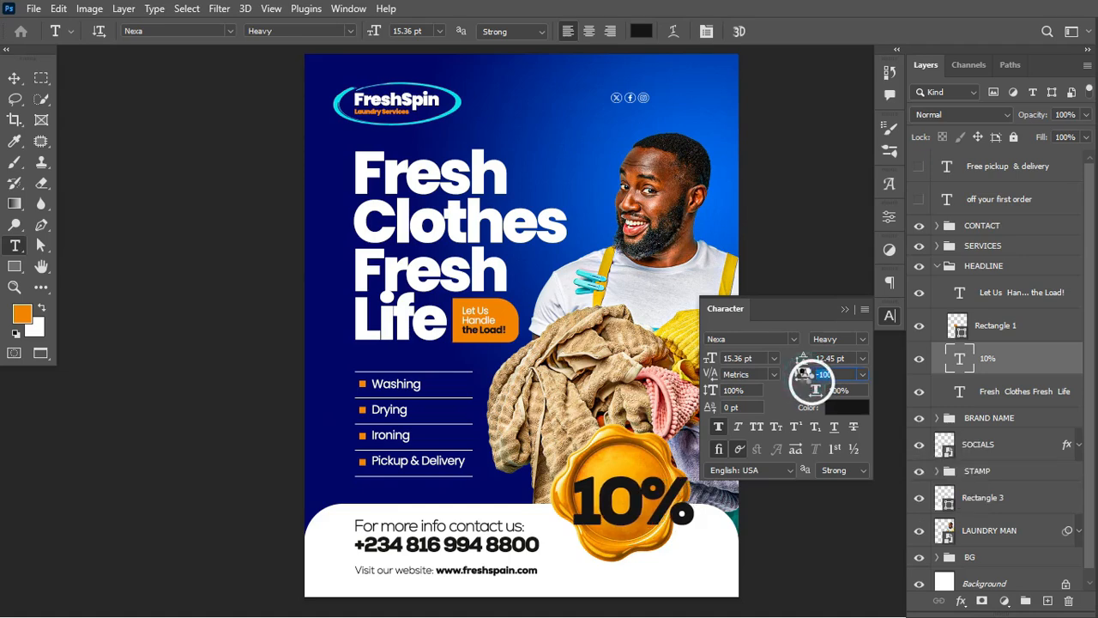
- Scale the "10%" text down to about 9.25 pt and place it inside the stamp, slightly above its centre
left_click(845, 309)
key("ctrl+t")
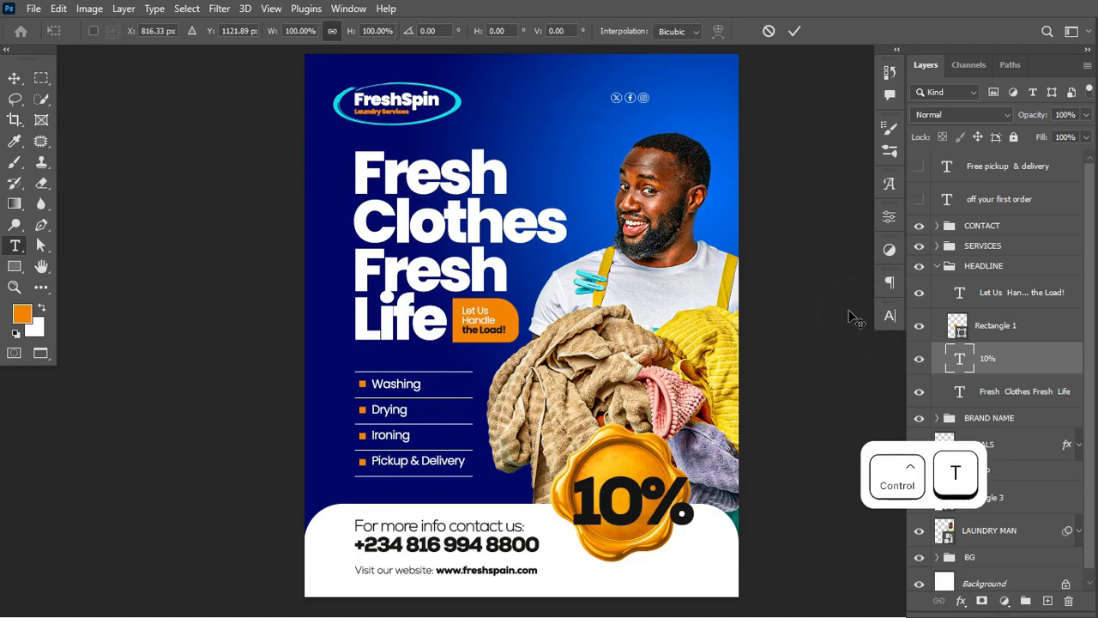
left_click_drag(693, 550, 636, 498)
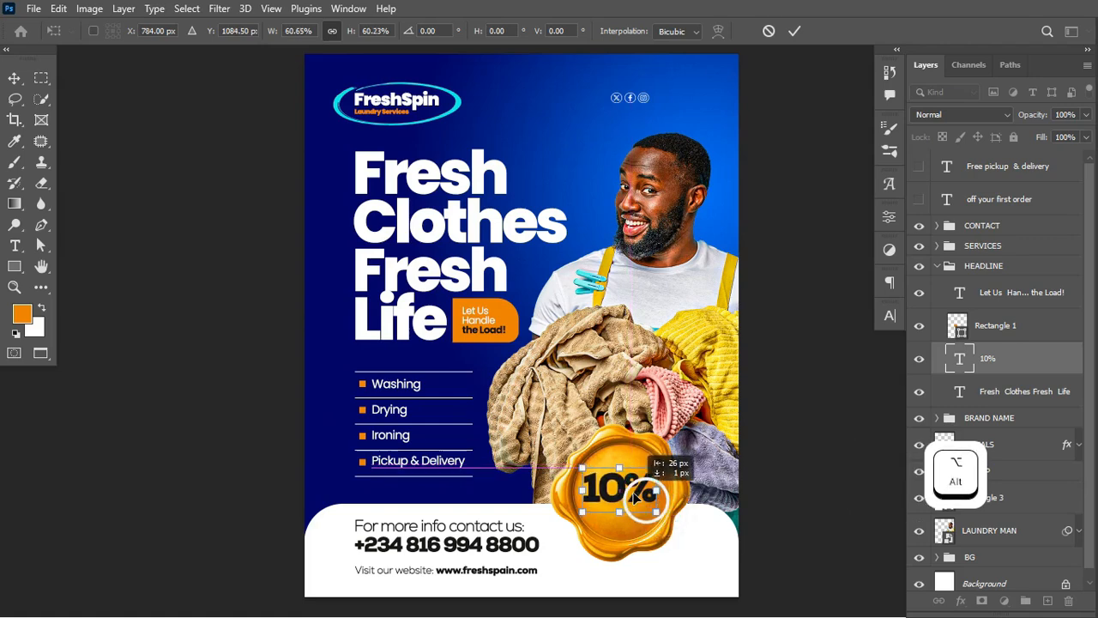
key("ctrl+Return")
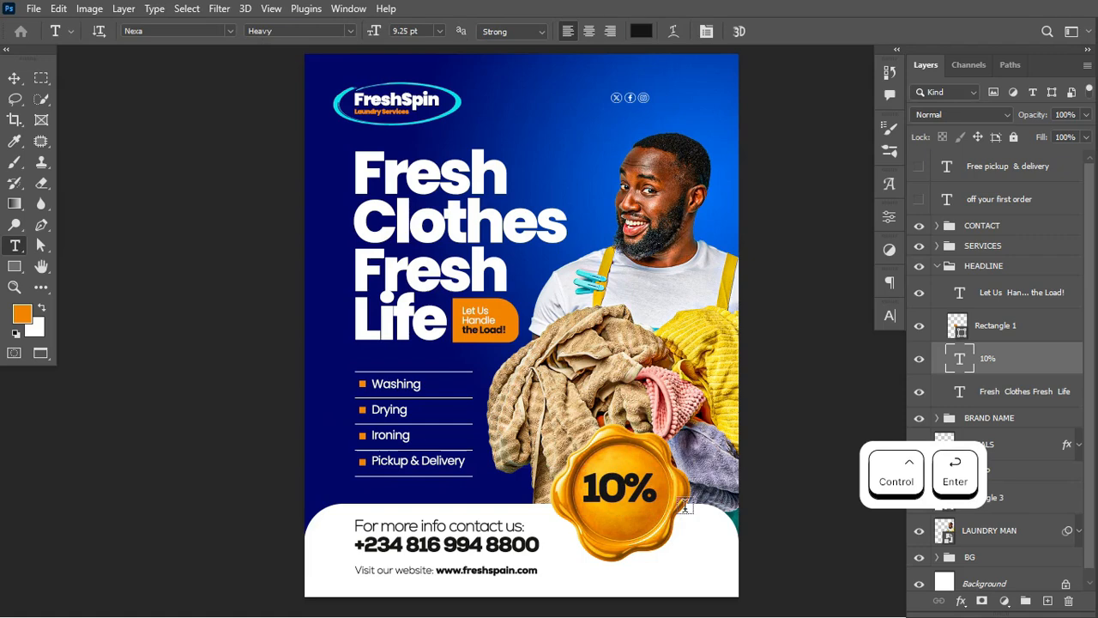
- Undo a trial move of the "10%" text, and place its layer just above the CONTACT group, outside the collapsed HEADLINE group
left_click_drag(626, 486, 621, 515)
key("ctrl+z")
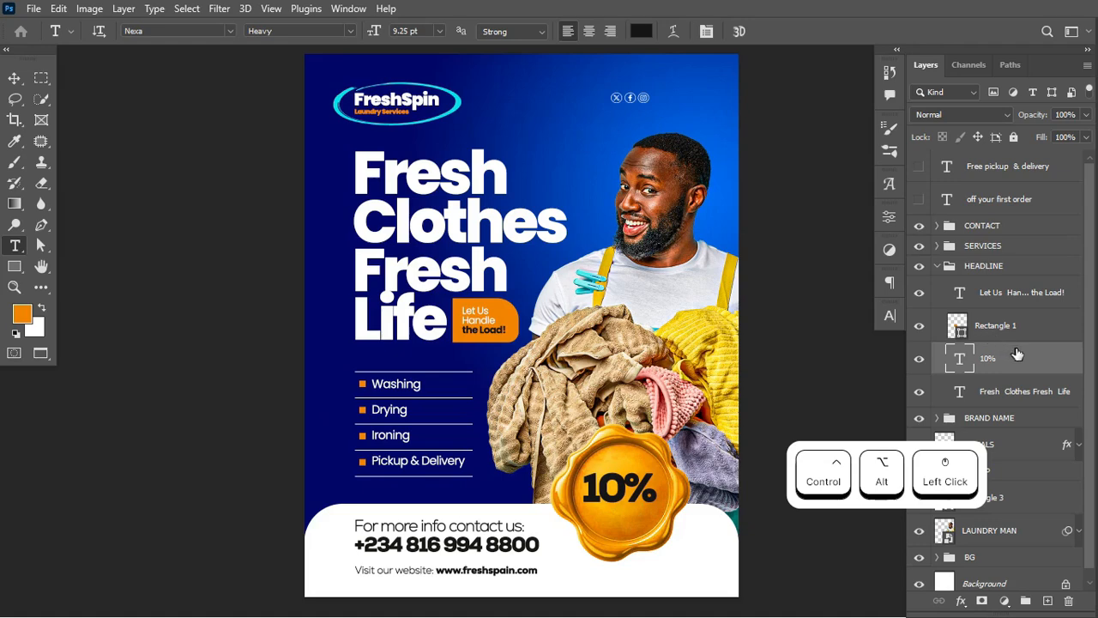
left_click_drag(1016, 354, 1026, 217)
left_click(936, 299)
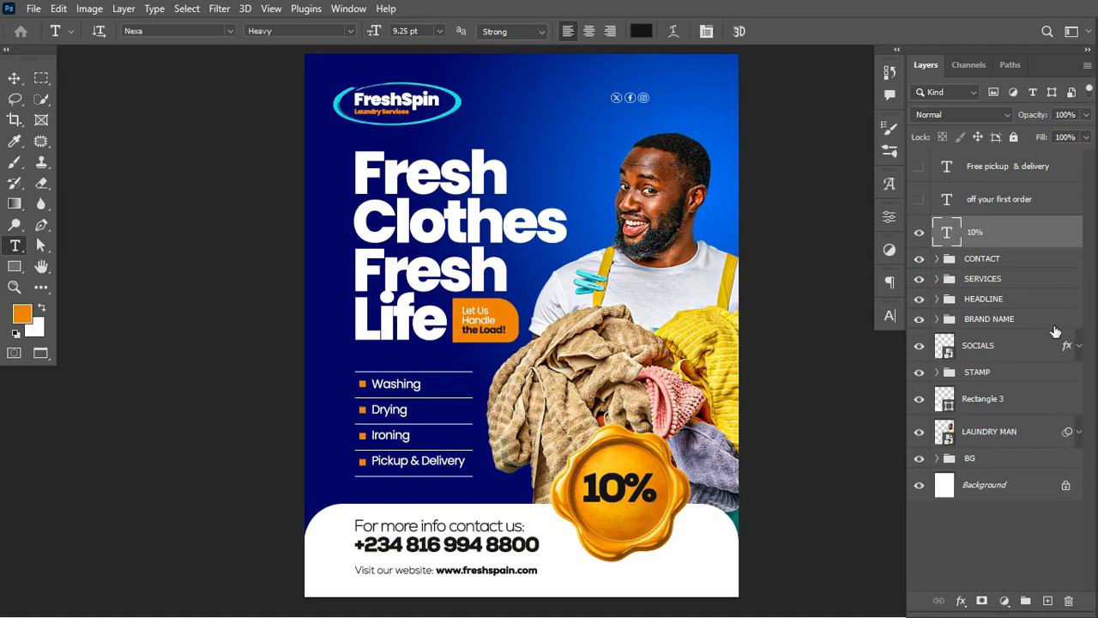
- Show the hidden "off your first order" and "Free pickup & delivery" text layers
left_click(919, 199)
left_click(996, 175)
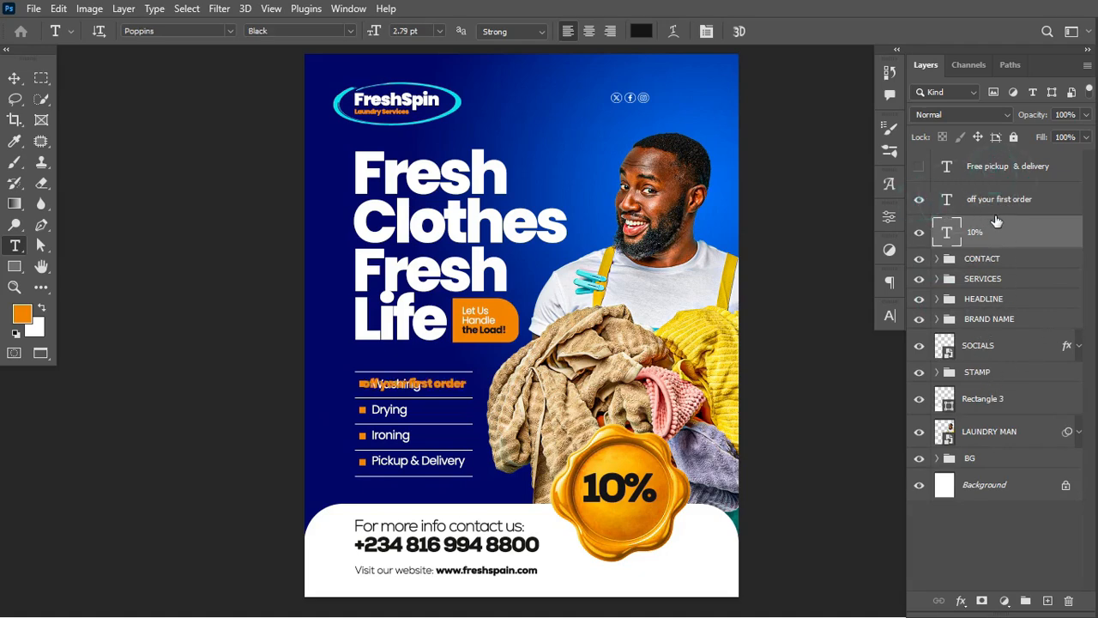
left_click(1013, 204)
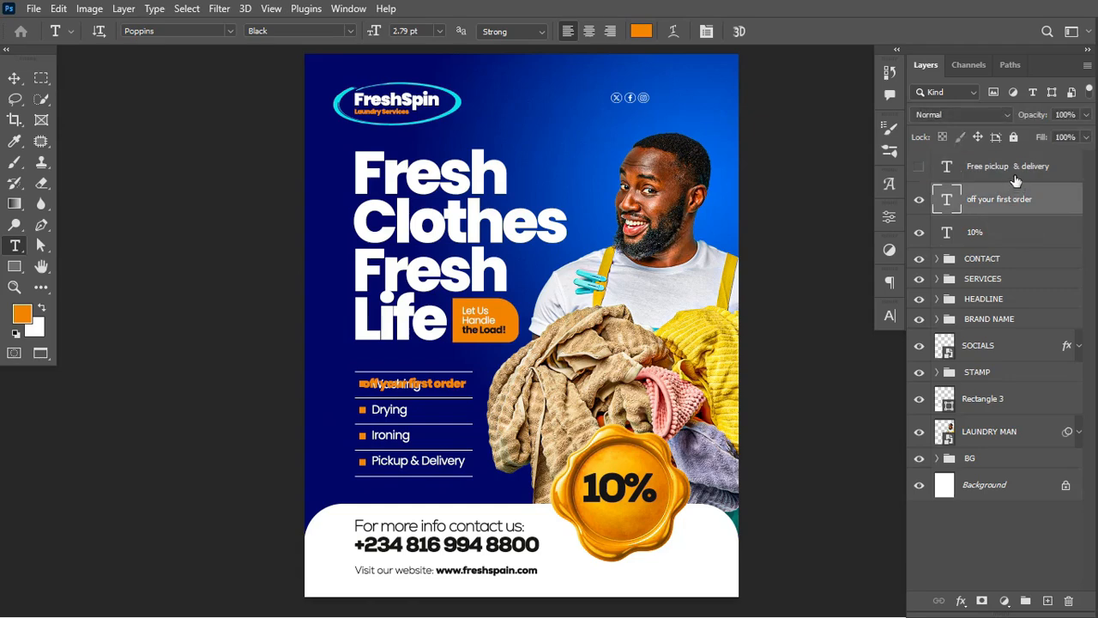
left_click(919, 166)
- Move the "off your first order" and "Free pickup & delivery" texts together onto the lower part of the gold stamp, beneath "10%"
left_click(987, 175, "shift")
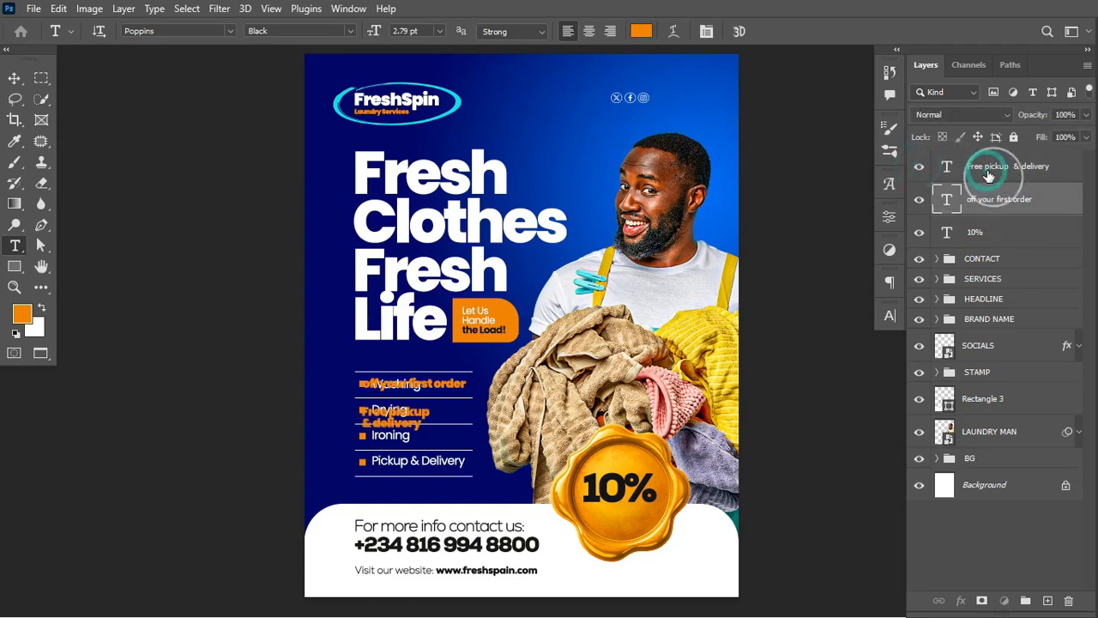
key("ctrl+t")
key("Return")
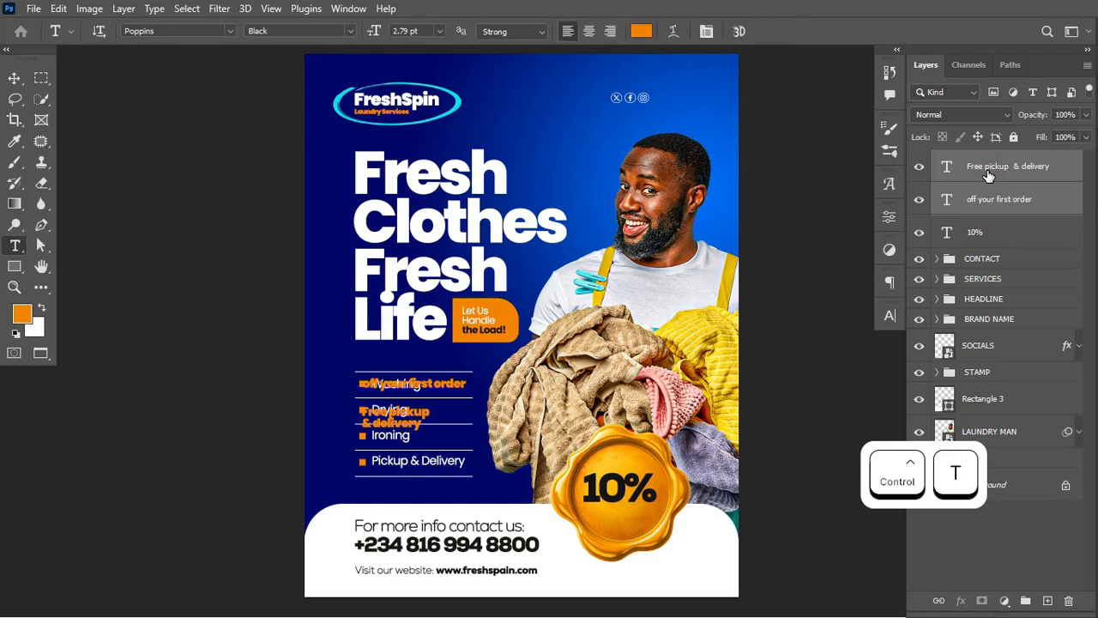
key("ctrl+t")
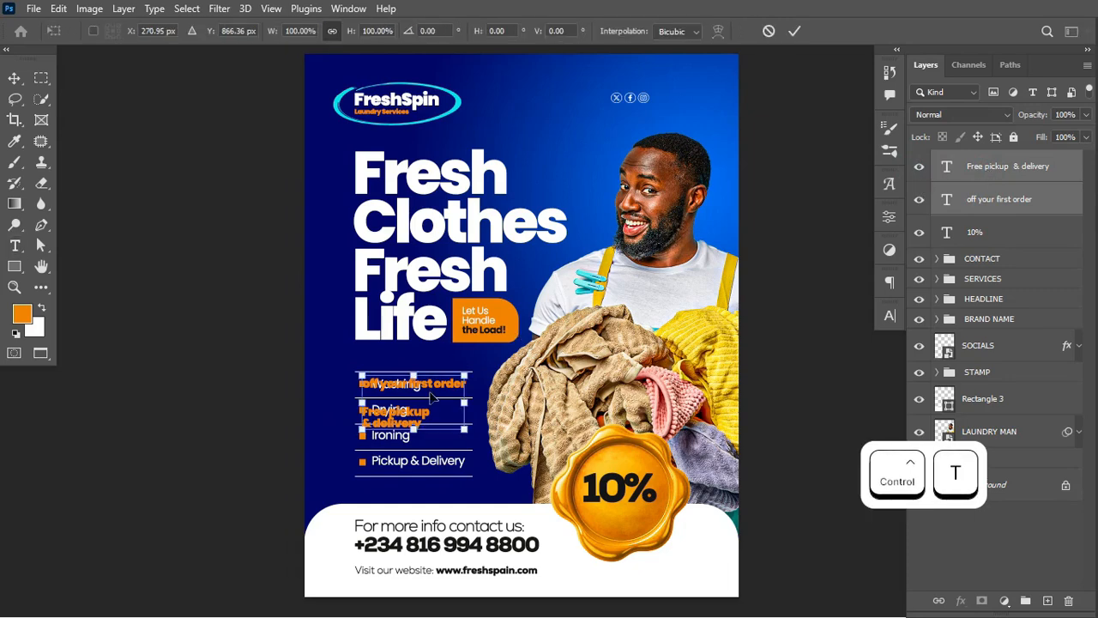
left_click_drag(433, 397, 650, 537)
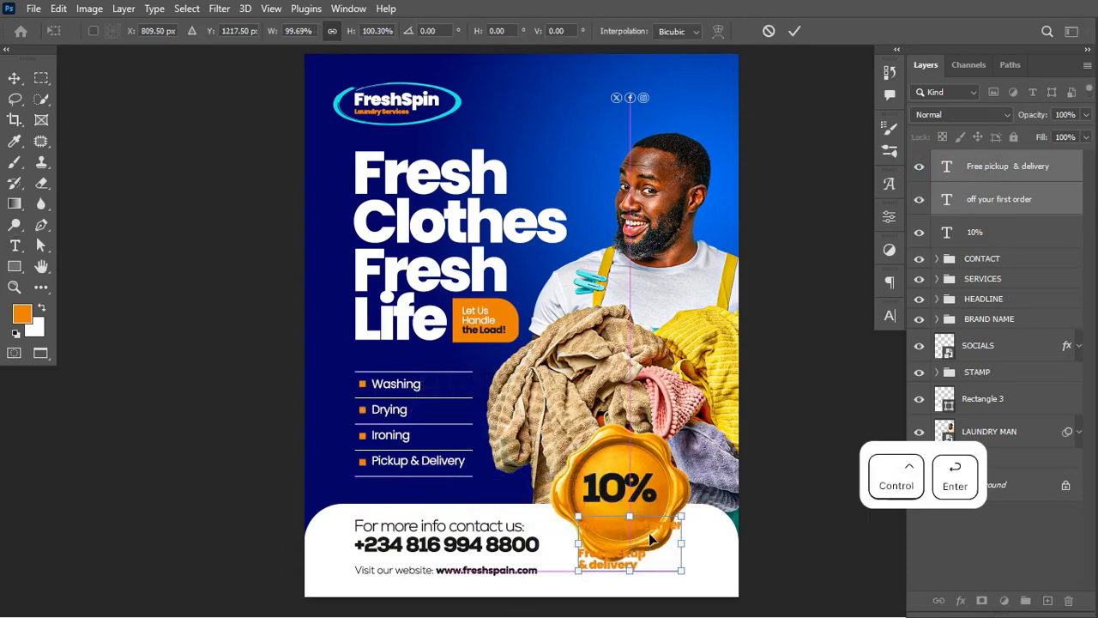
key("ctrl+Return")
- Recolour both offer texts to the near-black 151515 sampled from the "10%" text
left_click(889, 316)
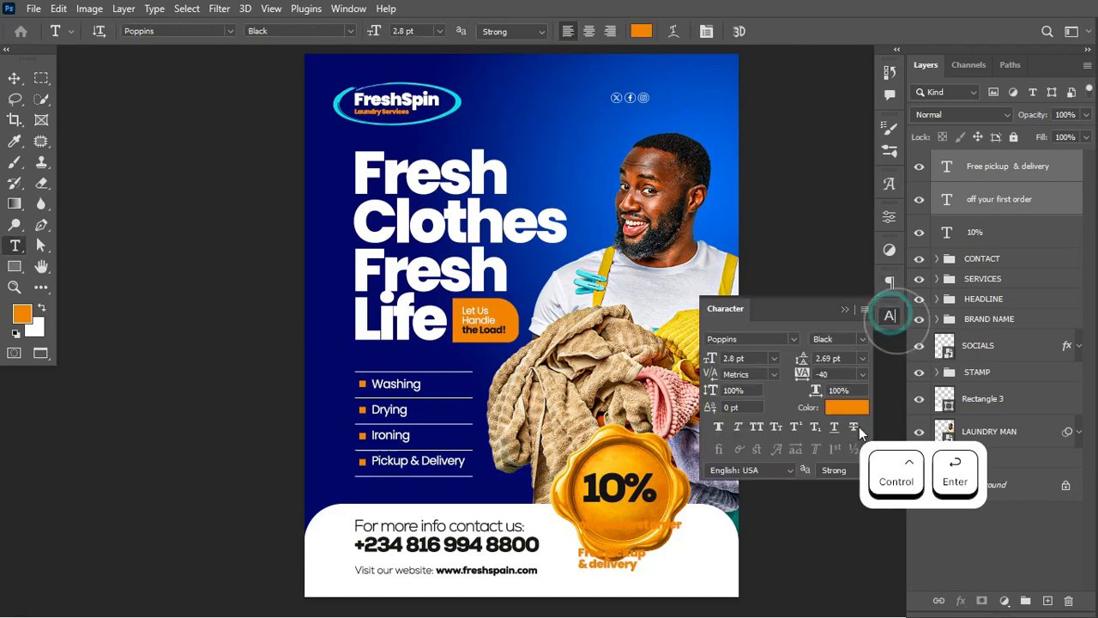
left_click(852, 408)
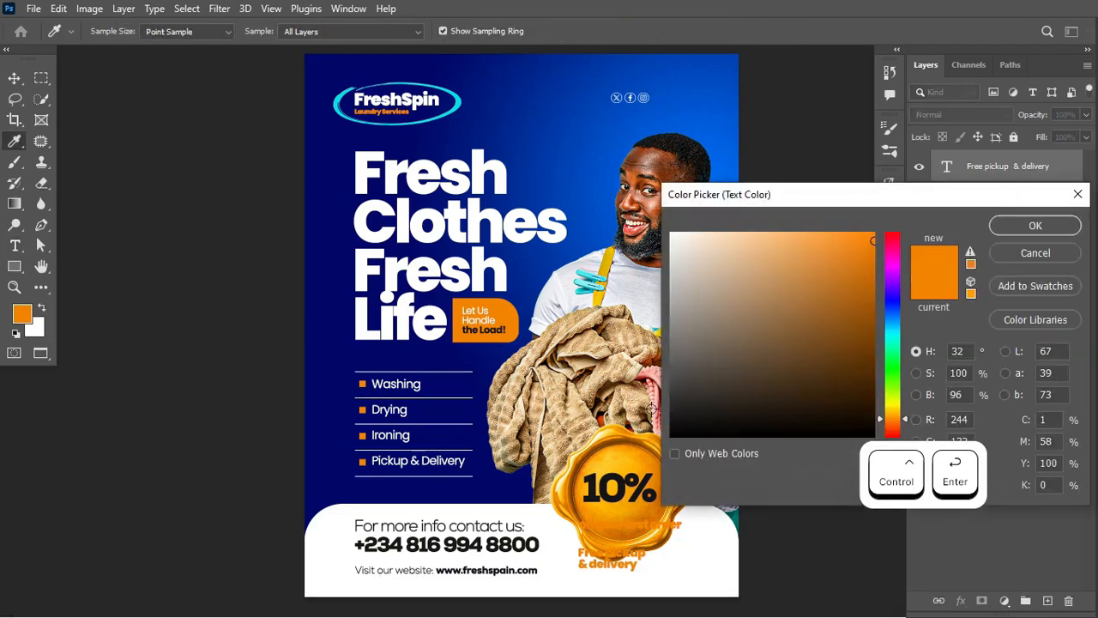
left_click(615, 478)
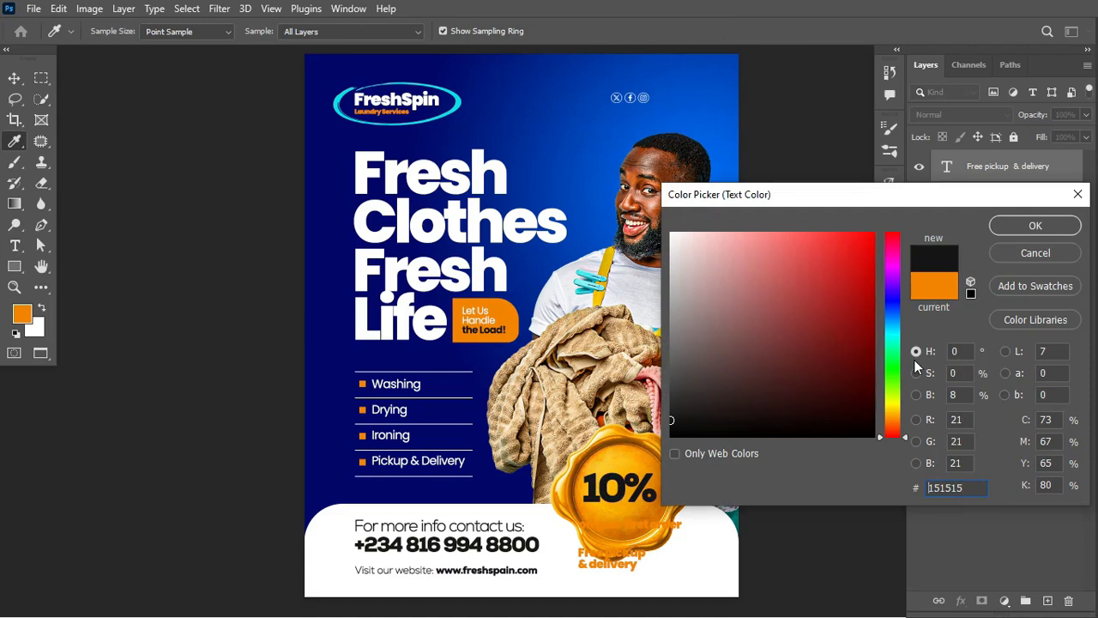
left_click(1035, 227)
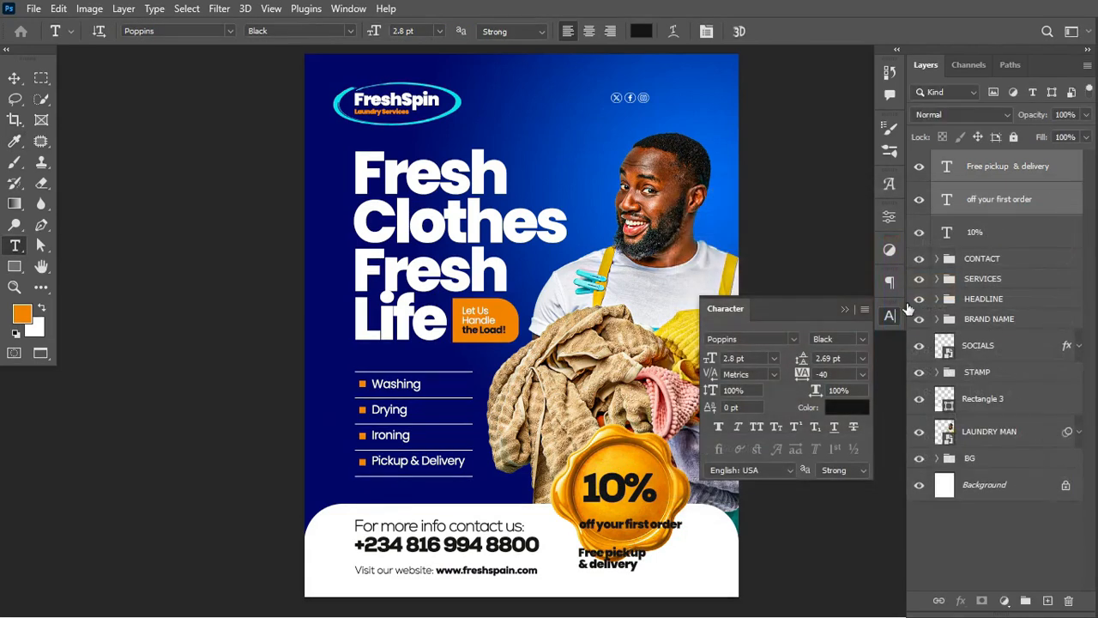
- Set "off your first order" to Poppins SemiBold and "Free pickup & delivery" to Poppins Black
left_click(670, 521)
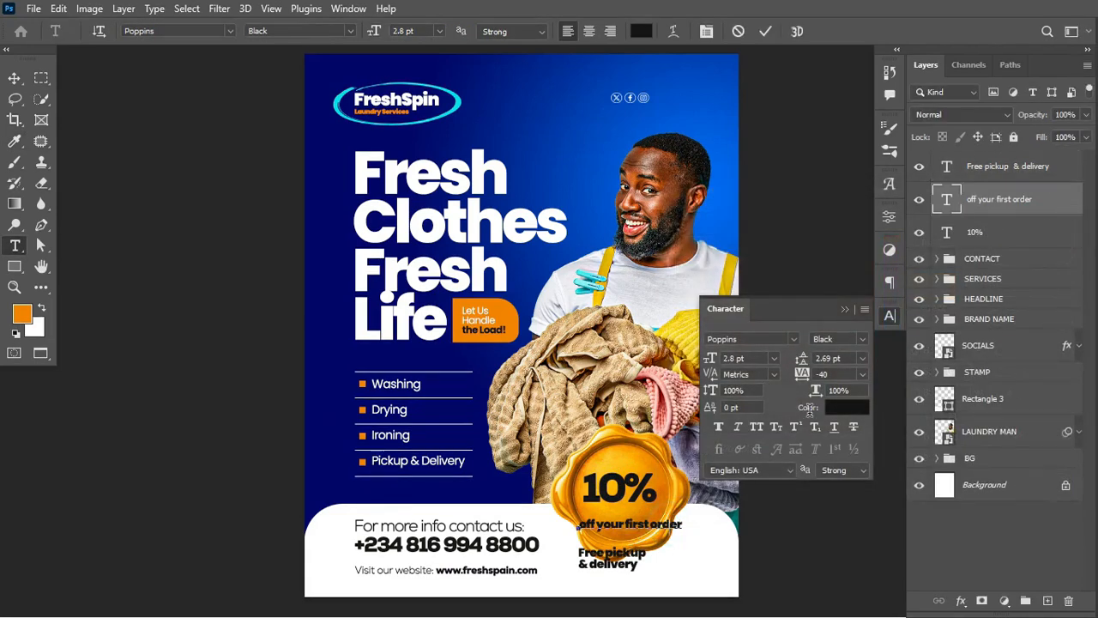
left_click(938, 264)
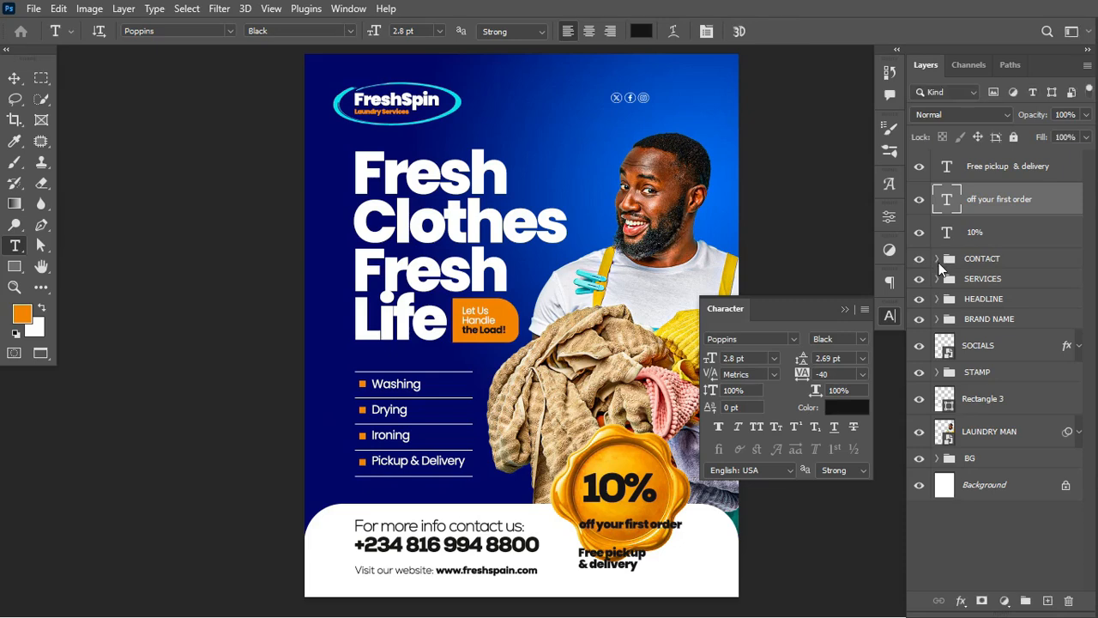
left_click(863, 335)
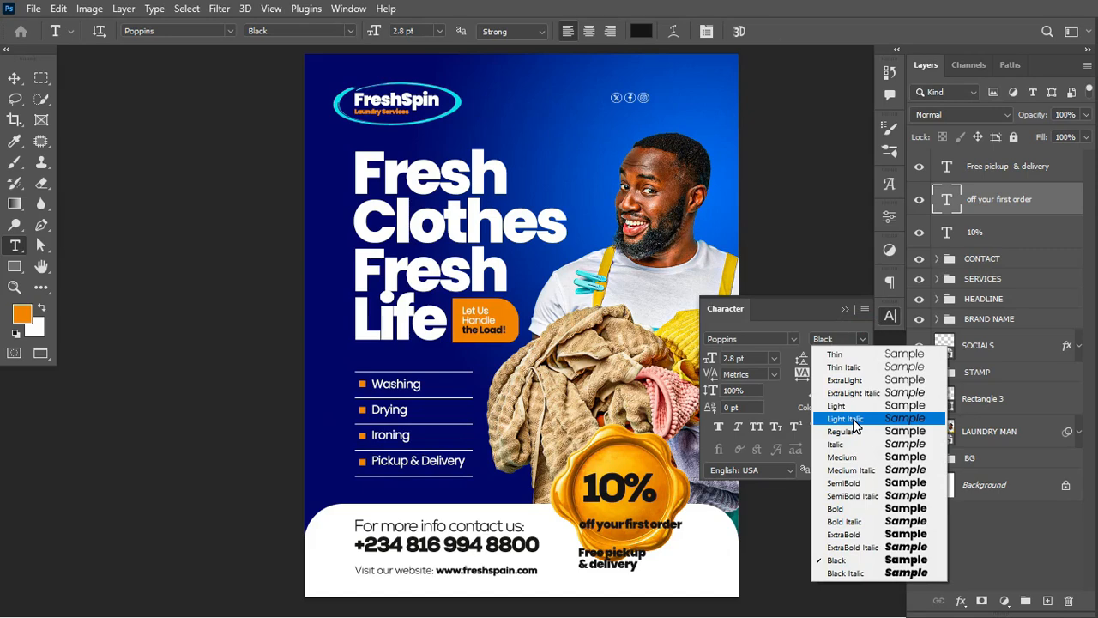
left_click(860, 484)
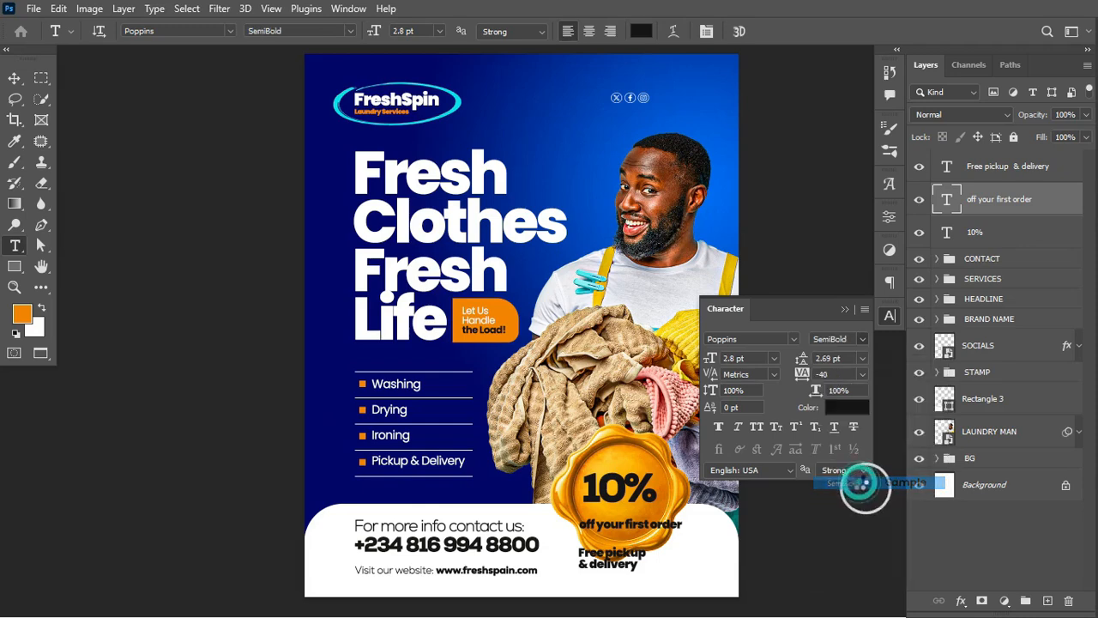
left_click(605, 556)
key("ctrl+a")
left_click(860, 339)
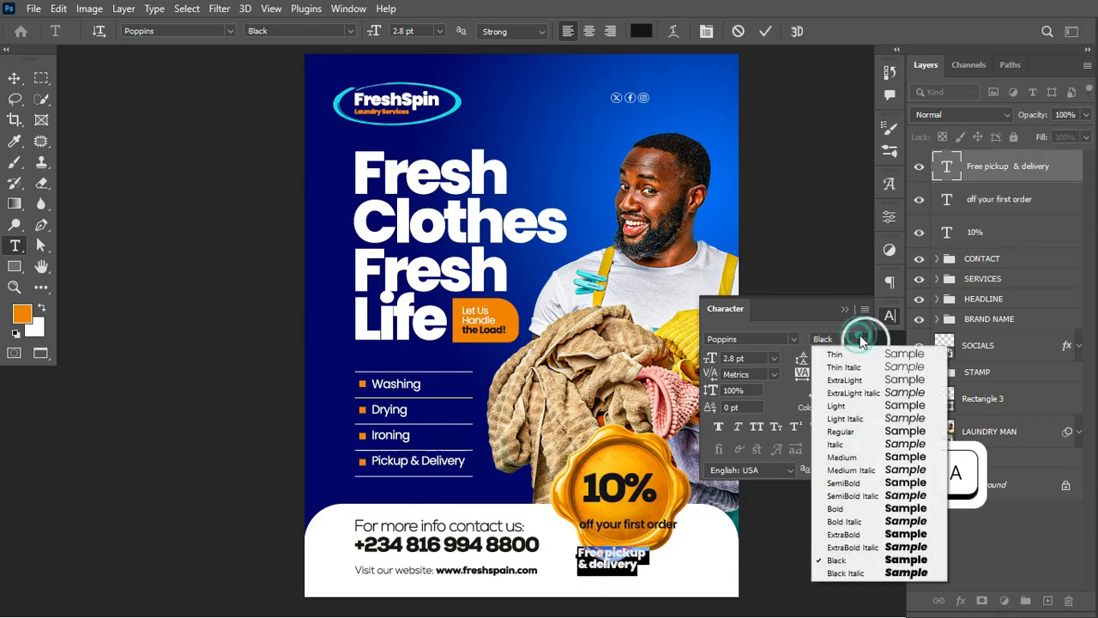
left_click(840, 559)
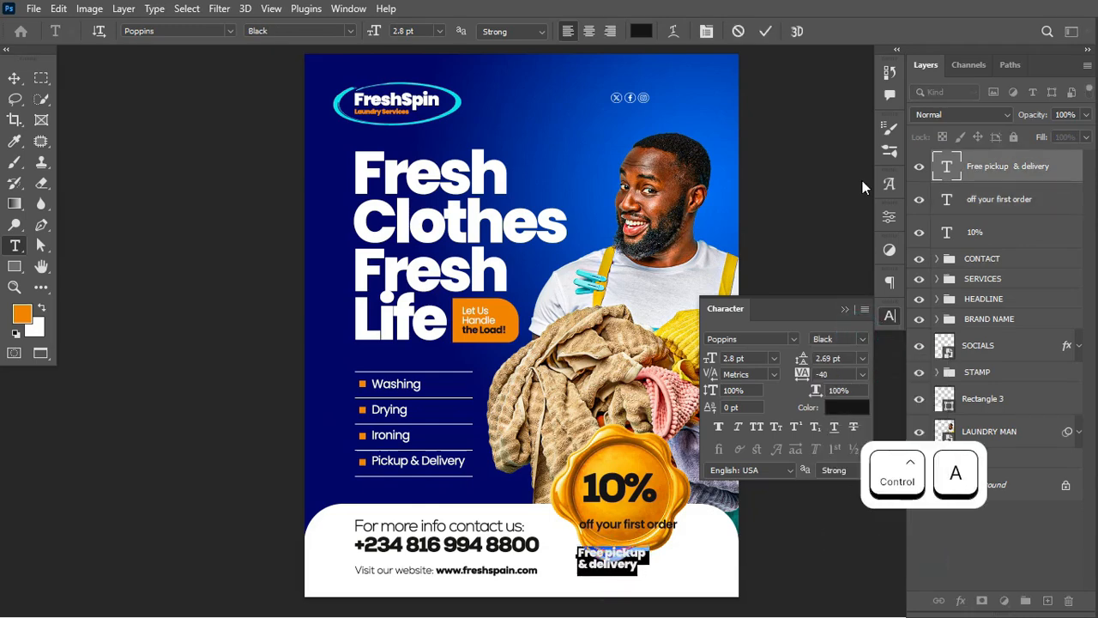
left_click(765, 31)
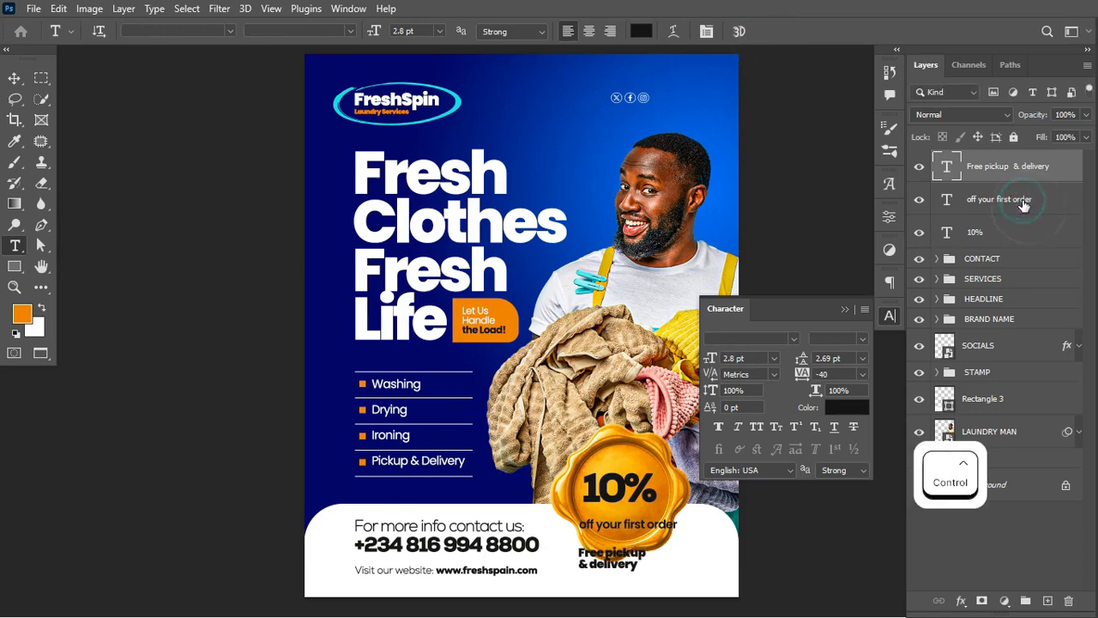
- Scale the two offer texts together to about 72% and place them directly beneath "10%", matching its width
key("ctrl+t")
left_click_drag(672, 567, 633, 523)
key("ctrl+Return")
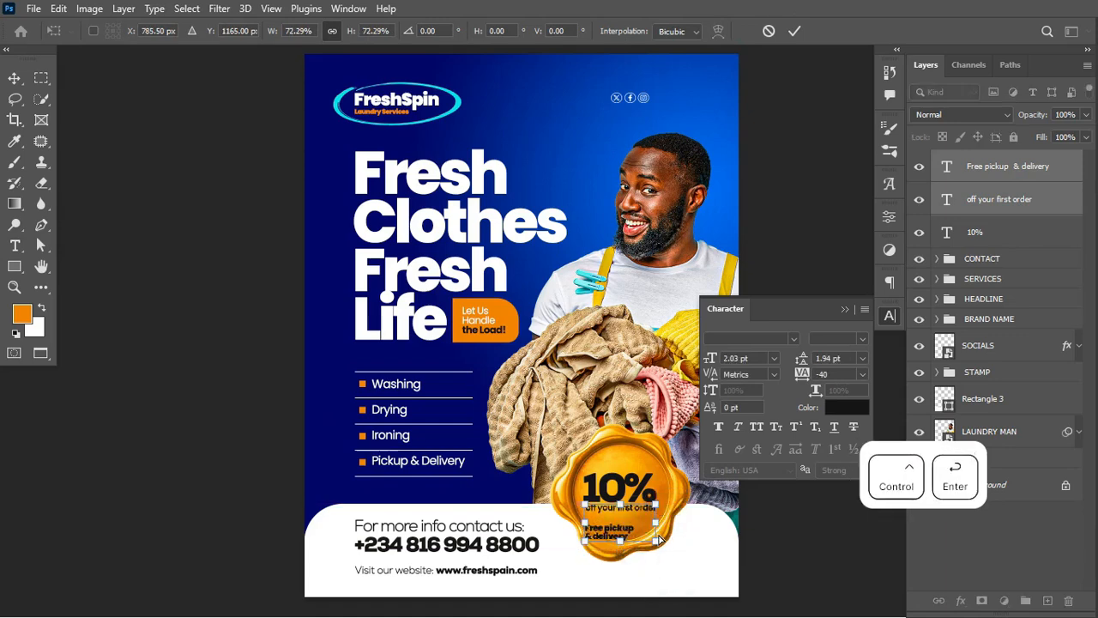
- Enlarge "Free pickup & delivery" to about 2.86 pt so it spans the width of "10%", directly beneath "off your first order"
left_click(1003, 177)
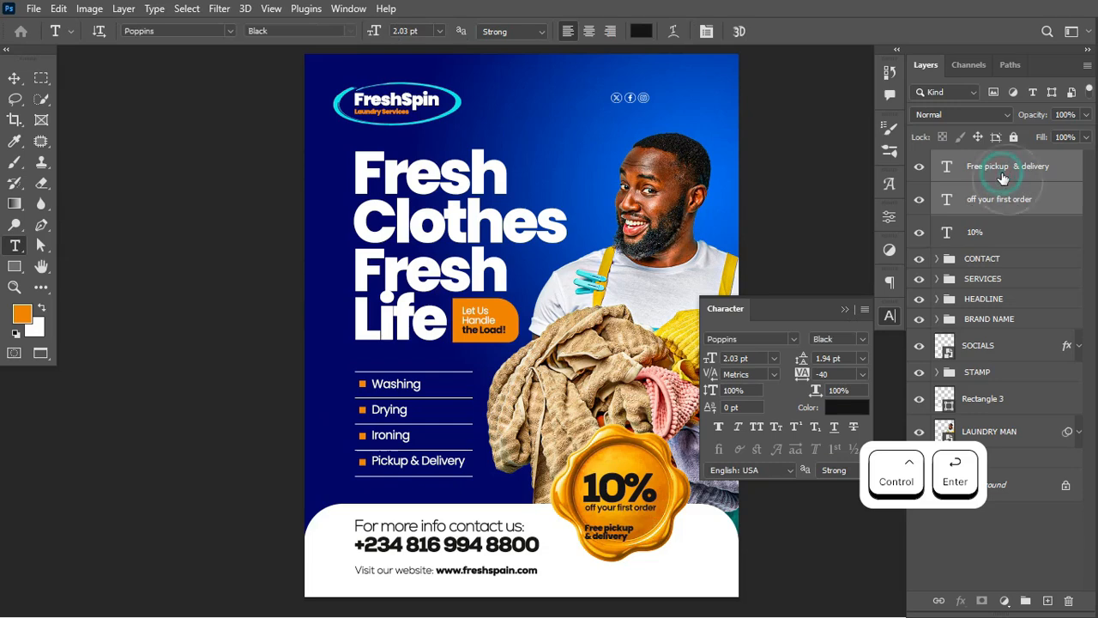
key("ctrl+t")
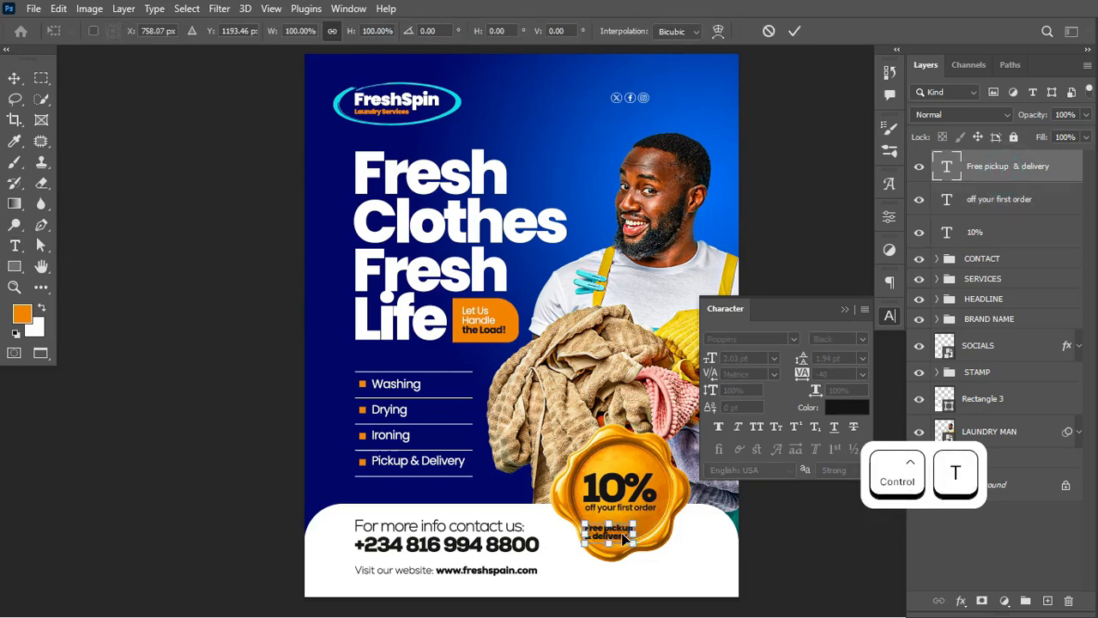
left_click_drag(624, 538, 657, 534)
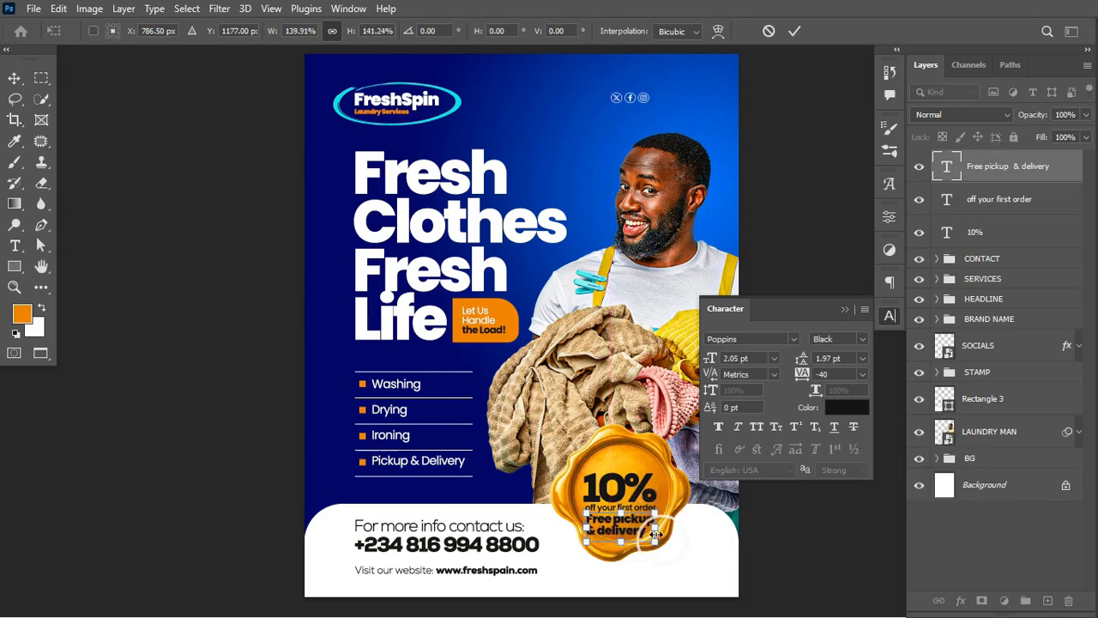
key("ctrl+Return")
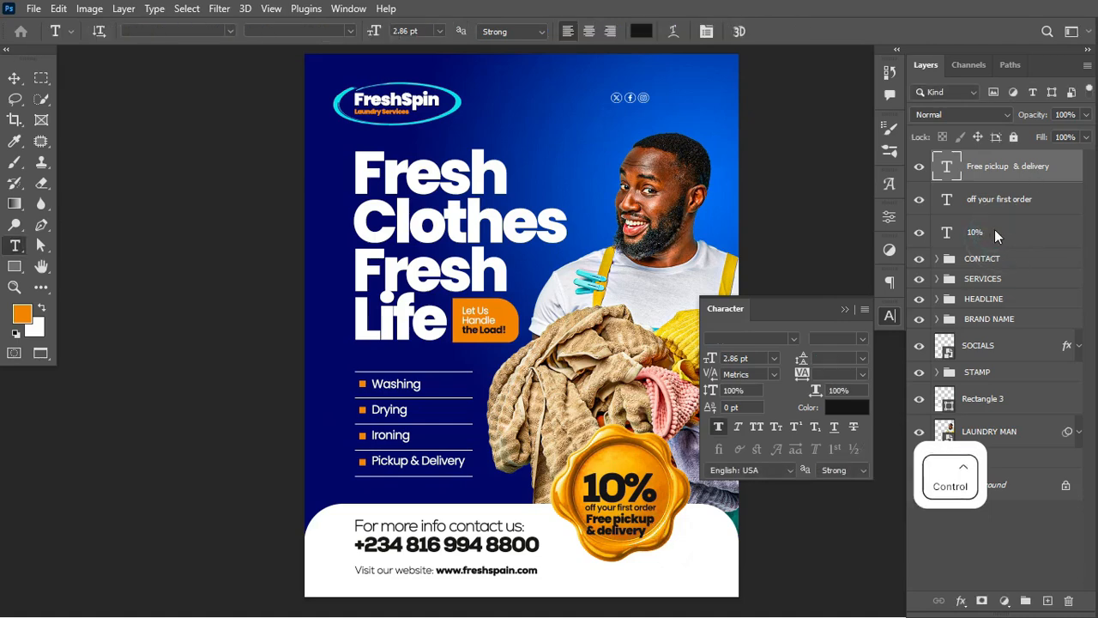
- Scale all three offer texts together to about 85% and centre them inside the gold stamp
left_click(995, 231, "shift")
key("ctrl+t")
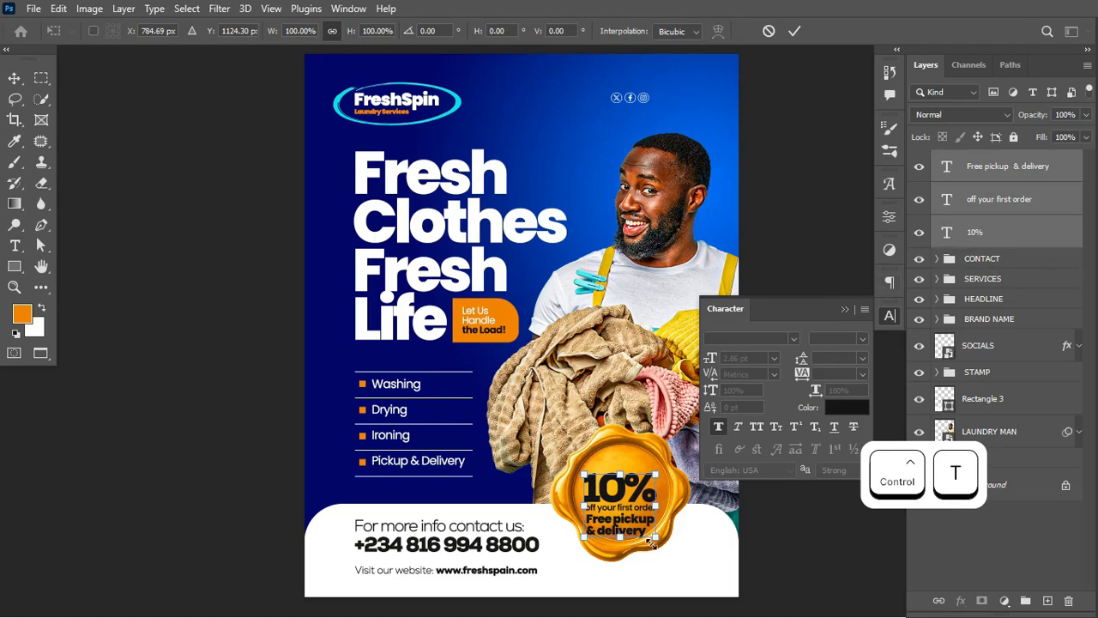
left_click_drag(652, 539, 629, 506)
key("ctrl+Return")
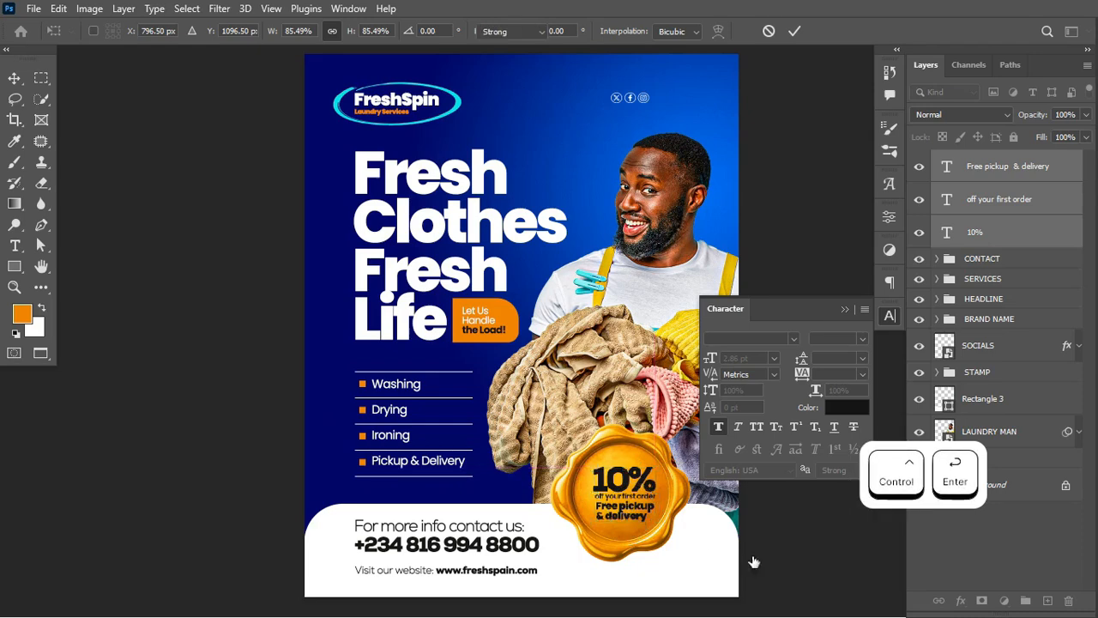
left_click(845, 308)
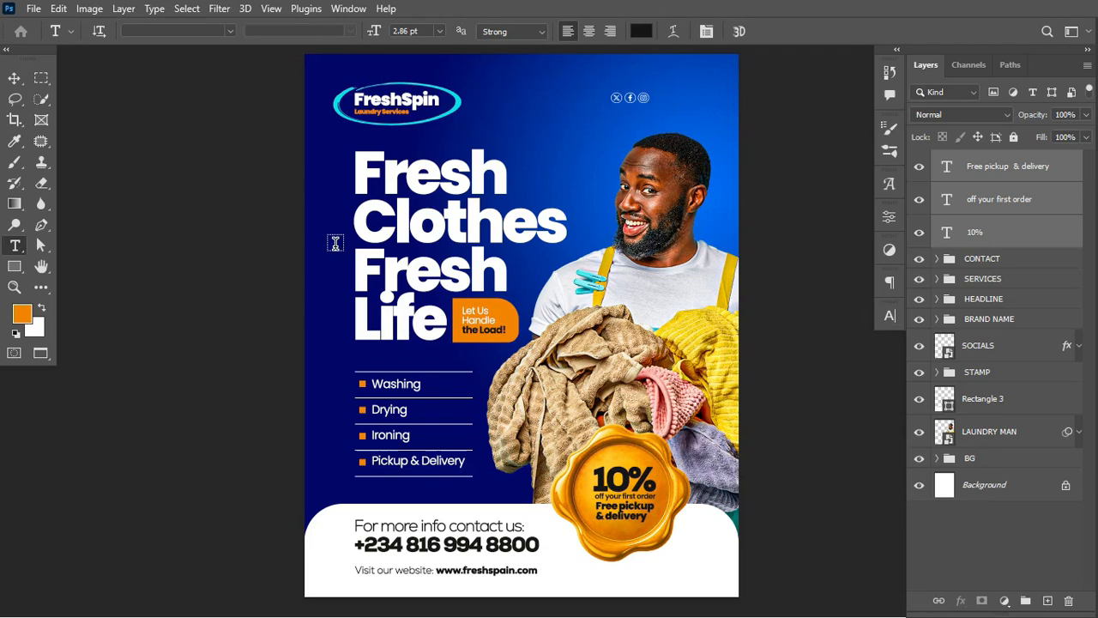
- Group the three offer text layers and name the group "10%"
left_click(14, 78)
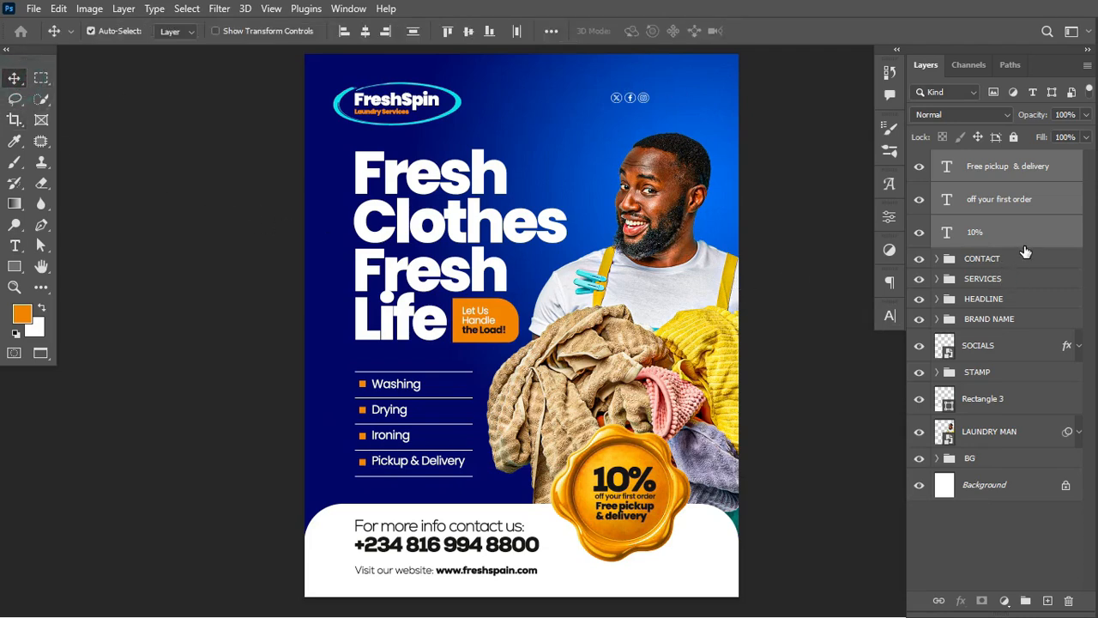
key("ctrl+g")
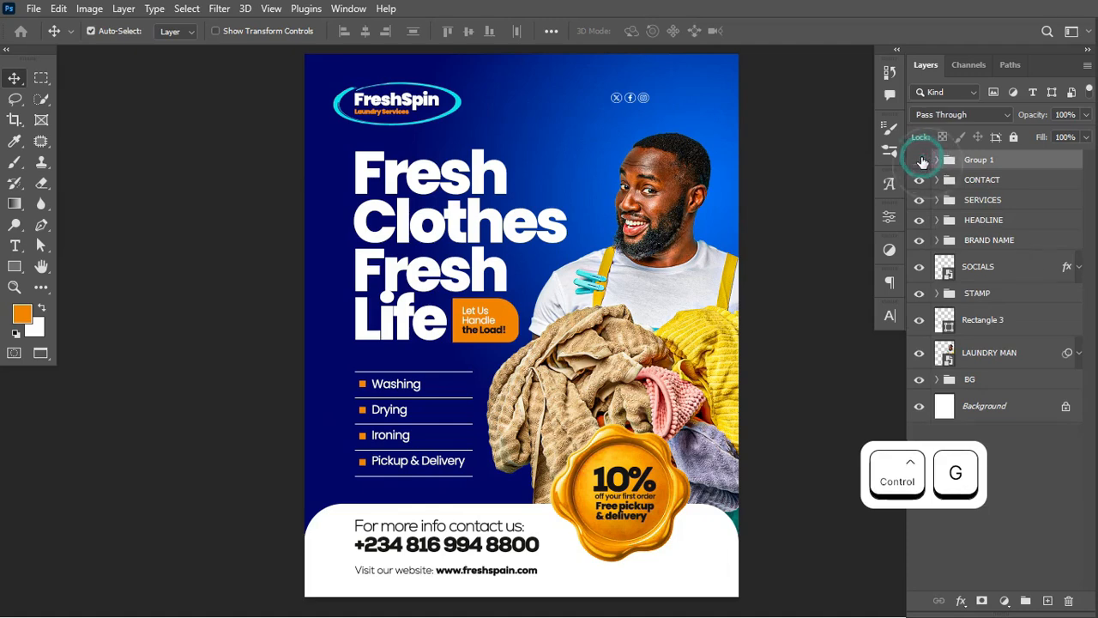
double_click(985, 160)
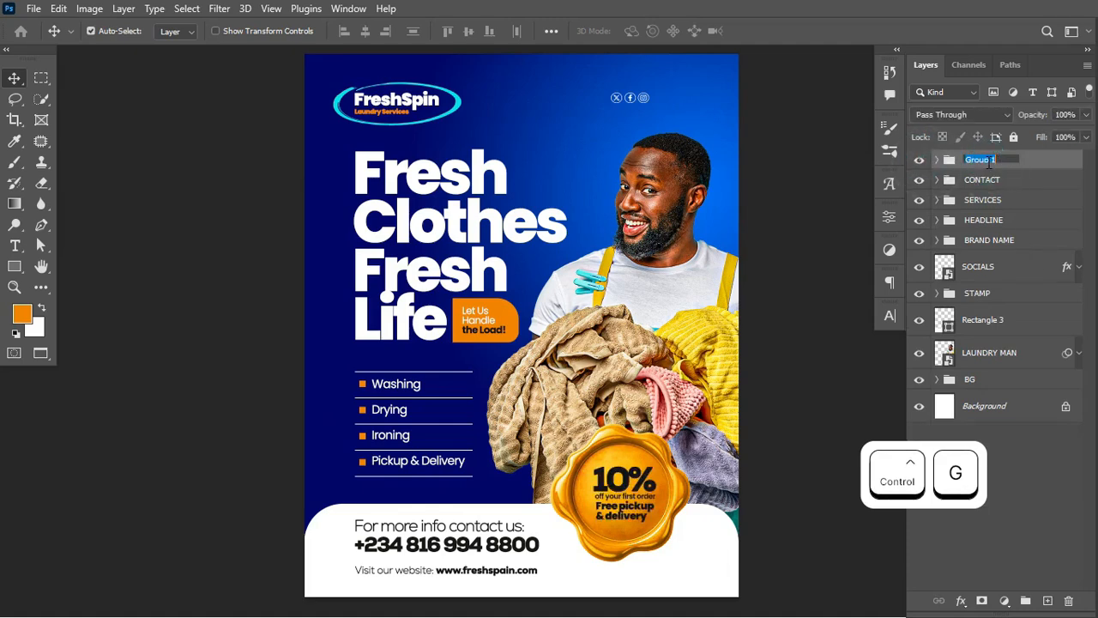
type("I")
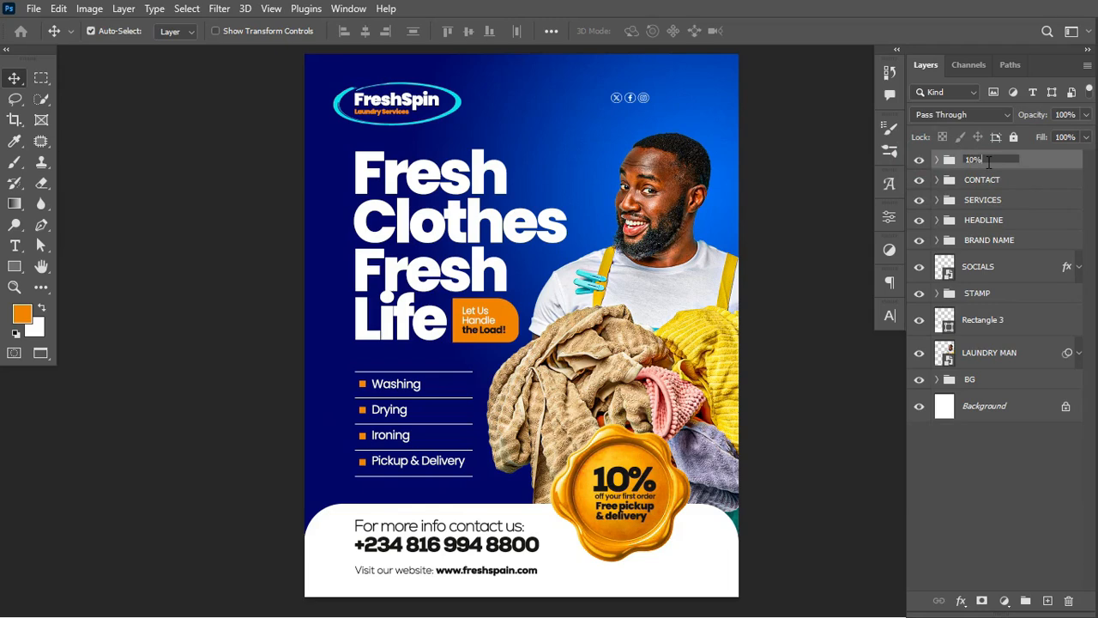
key("Return")
- Place the "10%" group inside the STAMP group and check its contents by toggling the STAMP group's visibility
left_click_drag(988, 159, 985, 294)
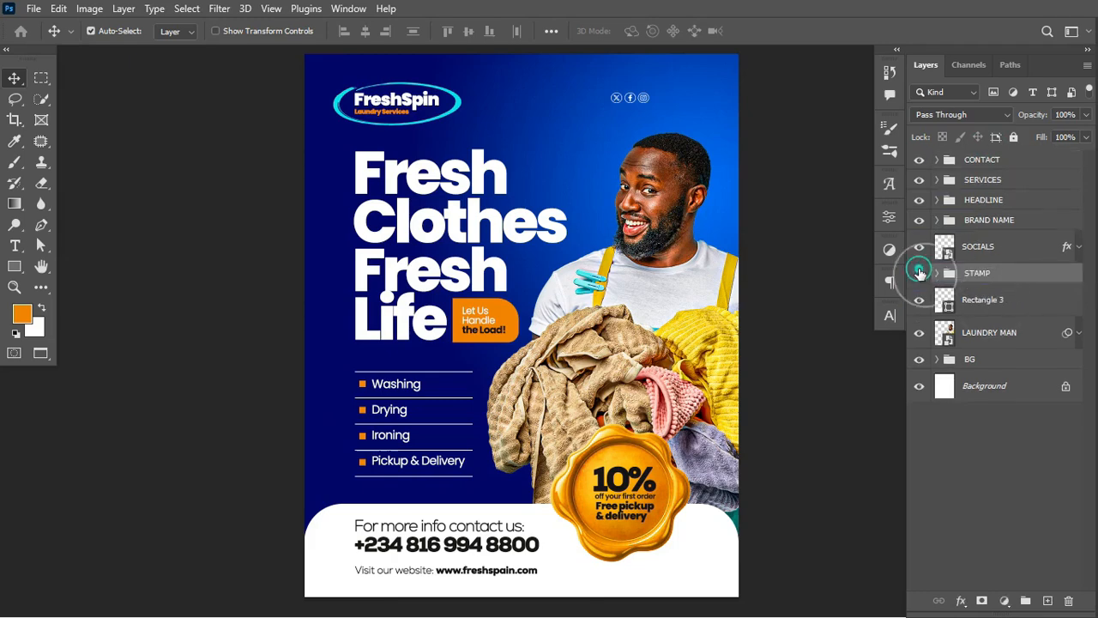
left_click(919, 273)
left_click(919, 273)
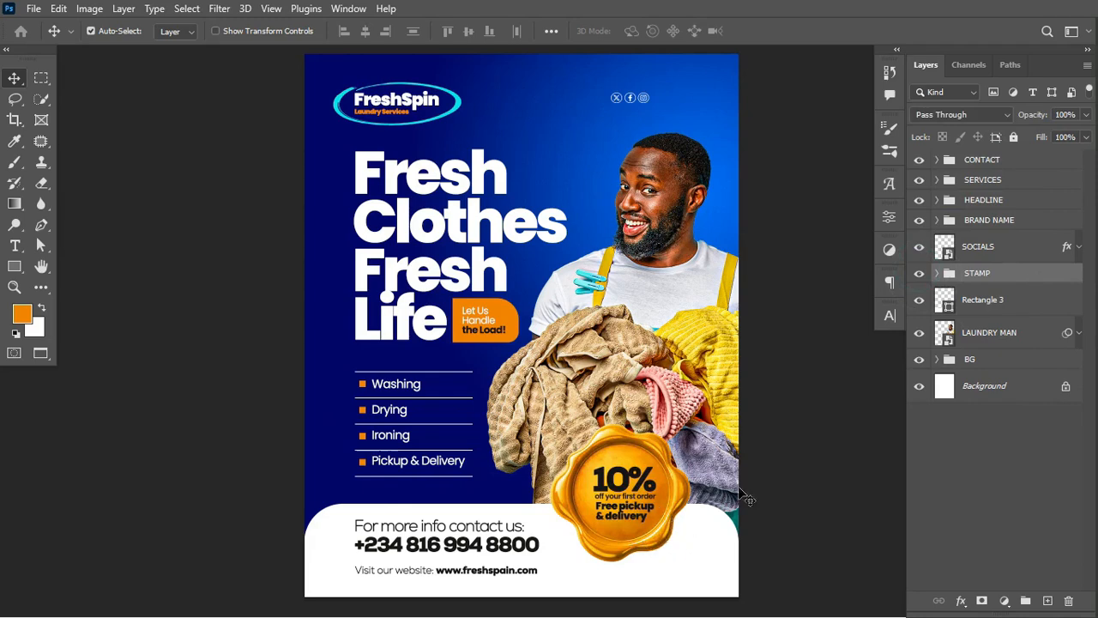
- Add a black Multiply drop shadow to the STAMP group with 49% opacity, 90° angle, 4 px distance, 10% spread and 8 px size
left_click(1039, 276)
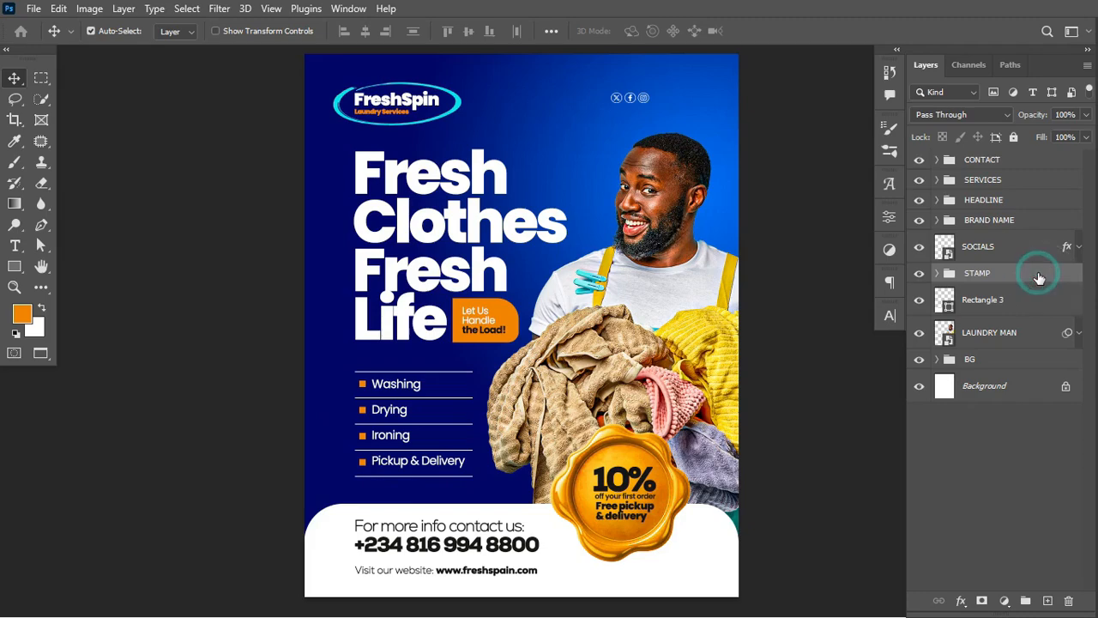
double_click(975, 273)
left_click(525, 465)
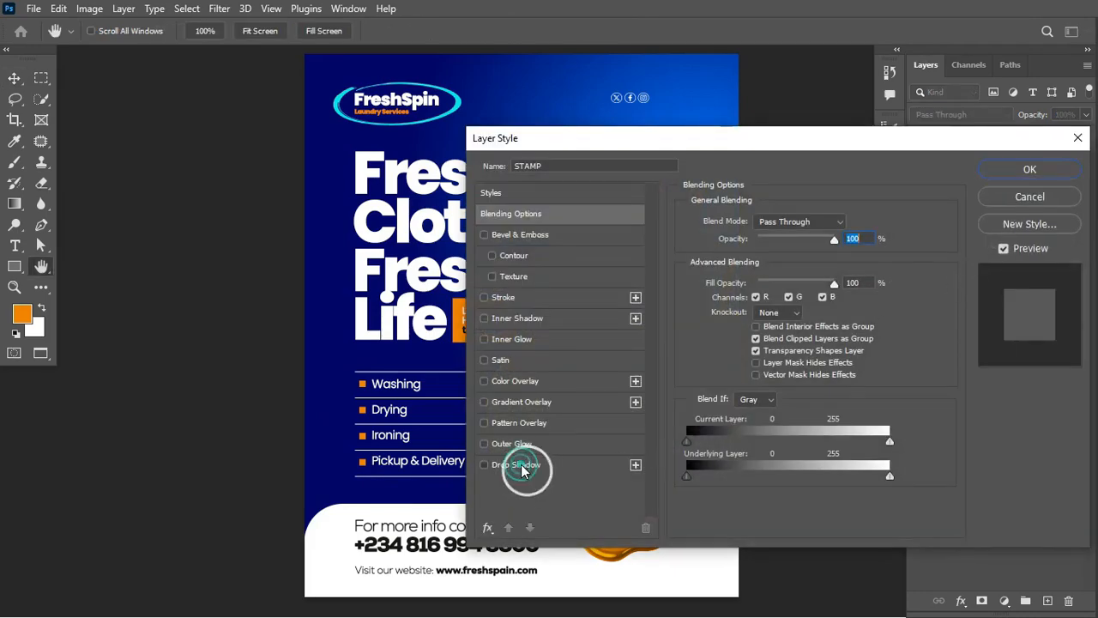
left_click_drag(745, 143, 901, 82)
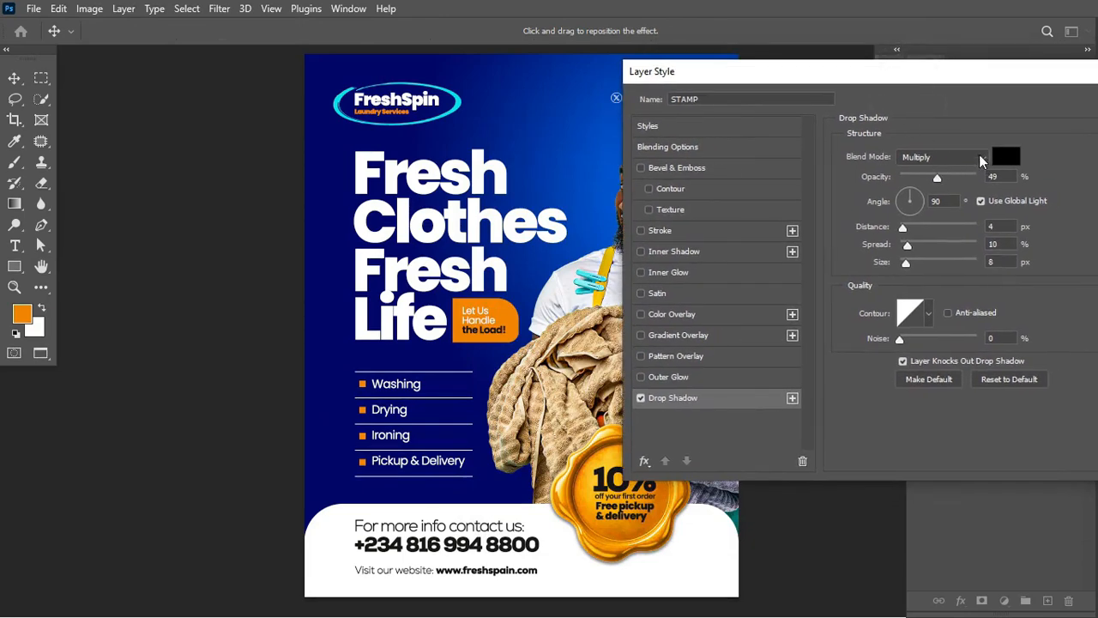
left_click_drag(1007, 78, 941, 90)
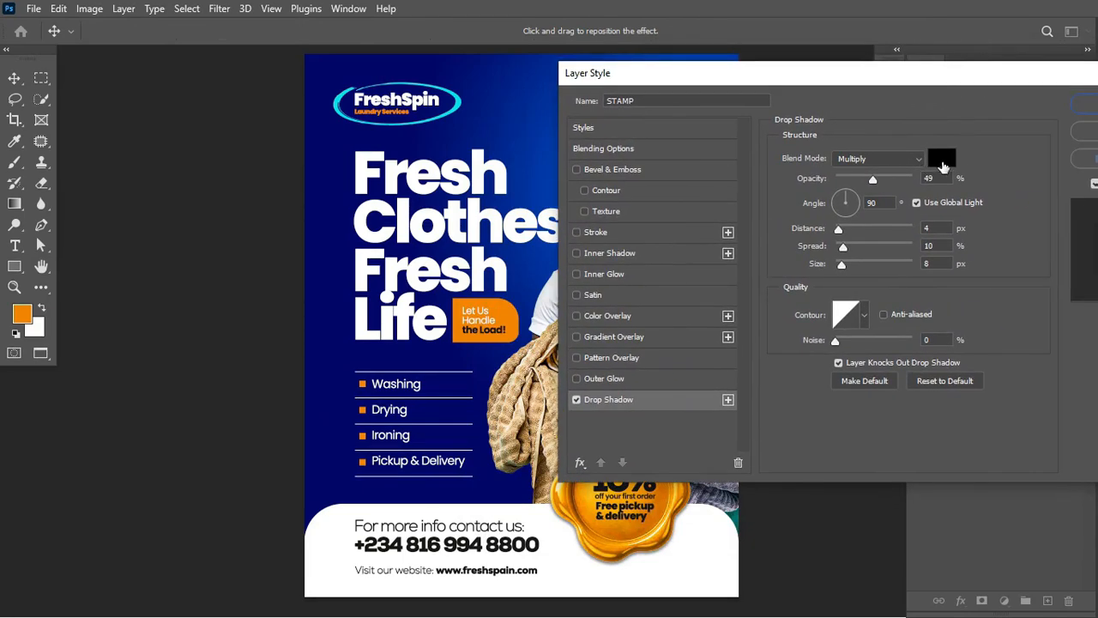
left_click(942, 163)
key("Escape")
left_click_drag(1055, 74, 913, 88)
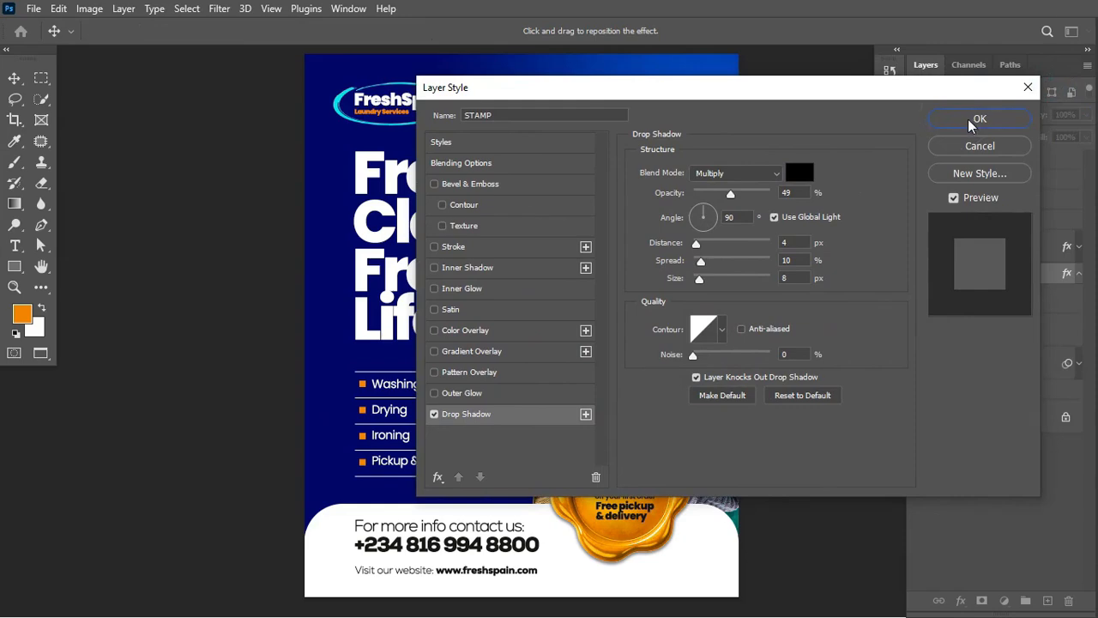
left_click(976, 122)
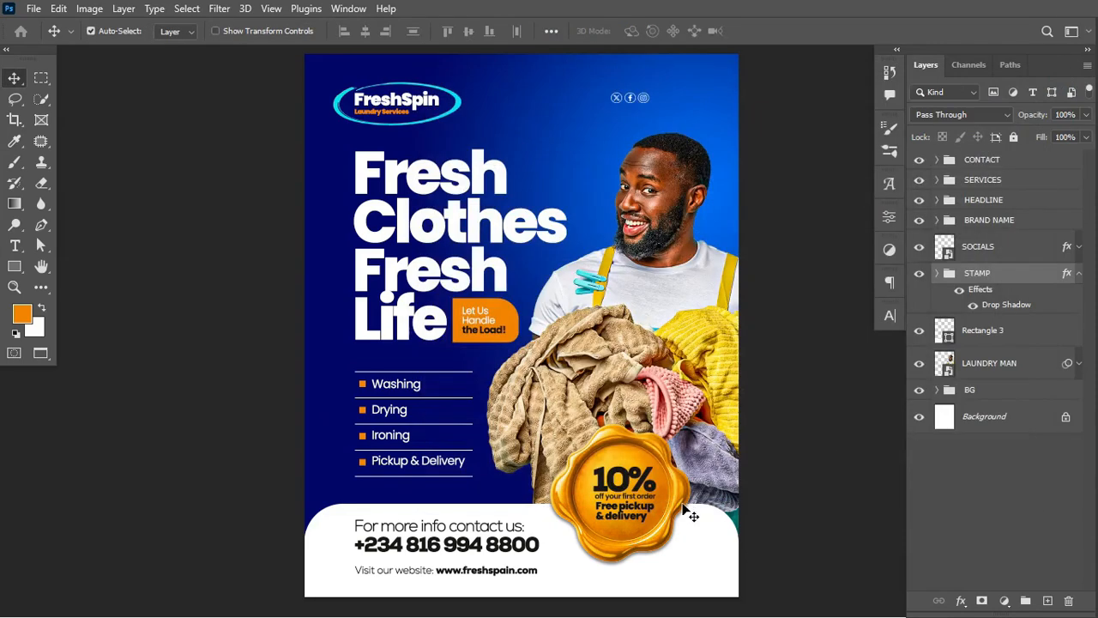
key("t")
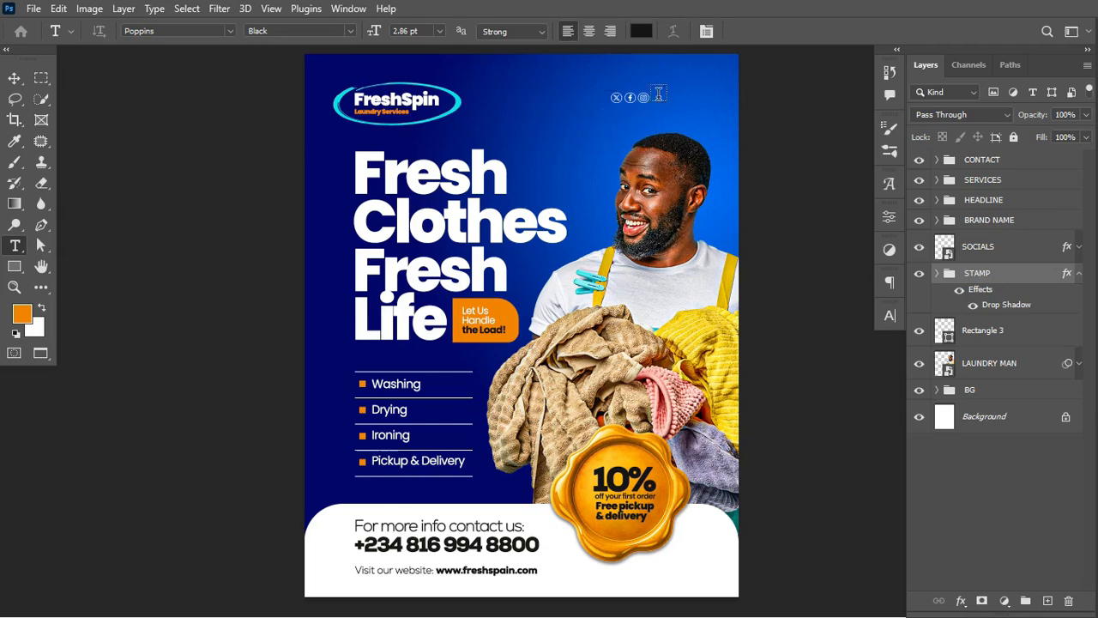
left_click(558, 96)
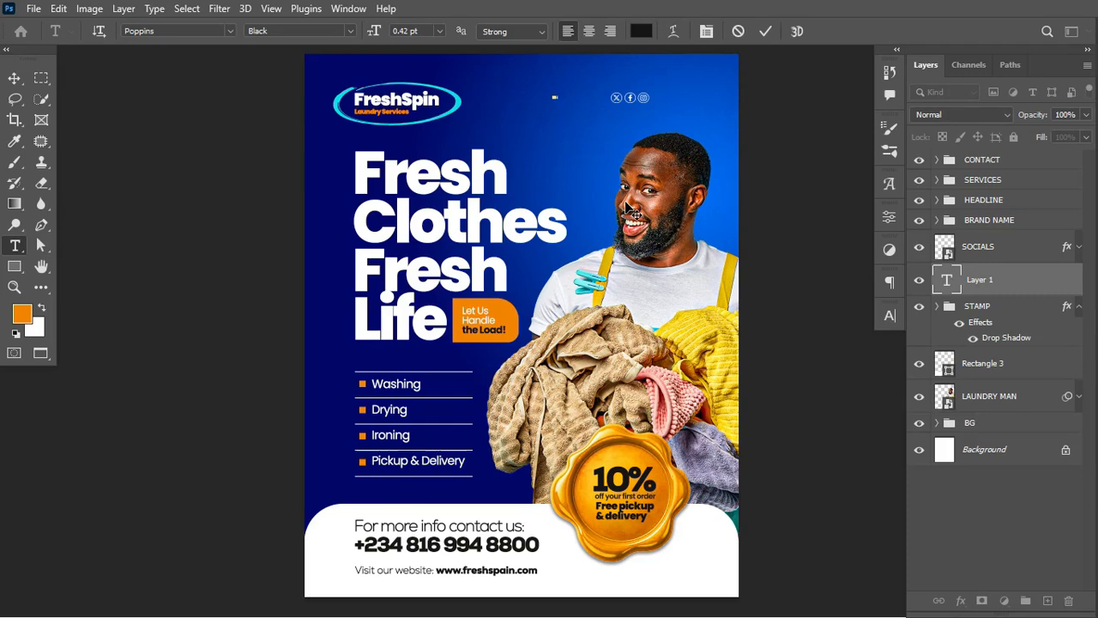
key("ctrl+a")
key("ctrl+Return")
key("t")
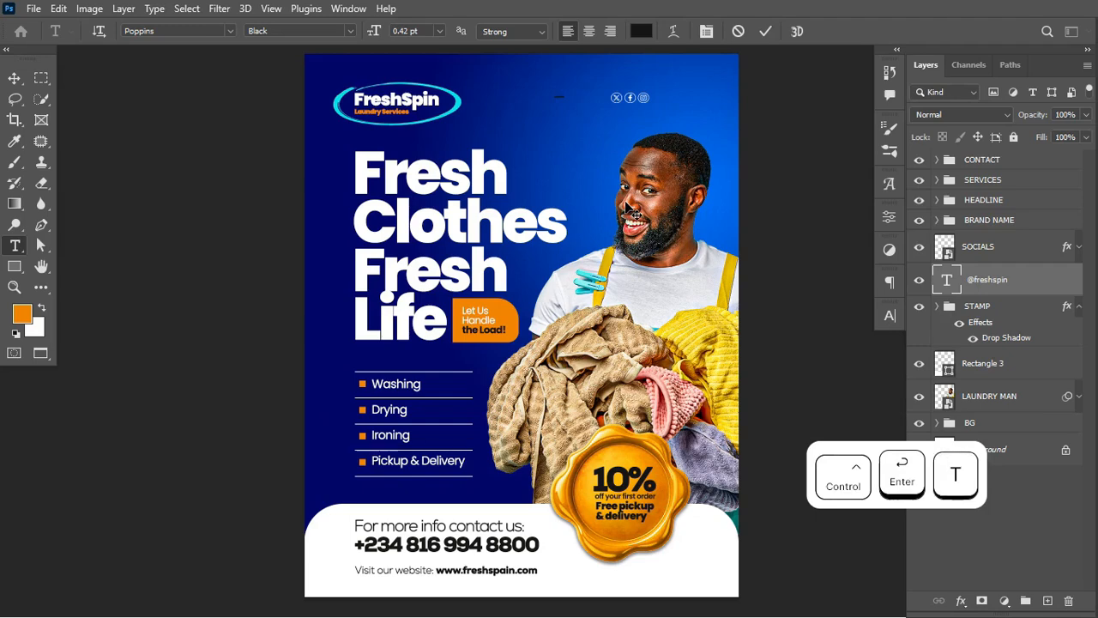
left_click_drag(568, 100, 704, 109)
key("ctrl+Return")
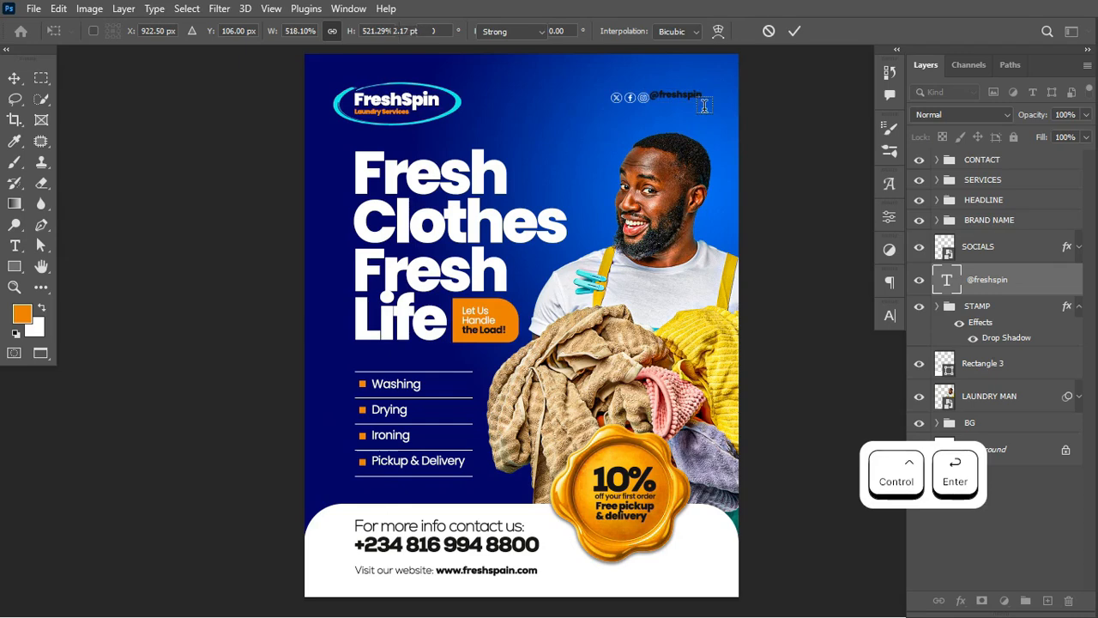
key("v")
key("Down")
key("Down")
key("Down")
key("Down")
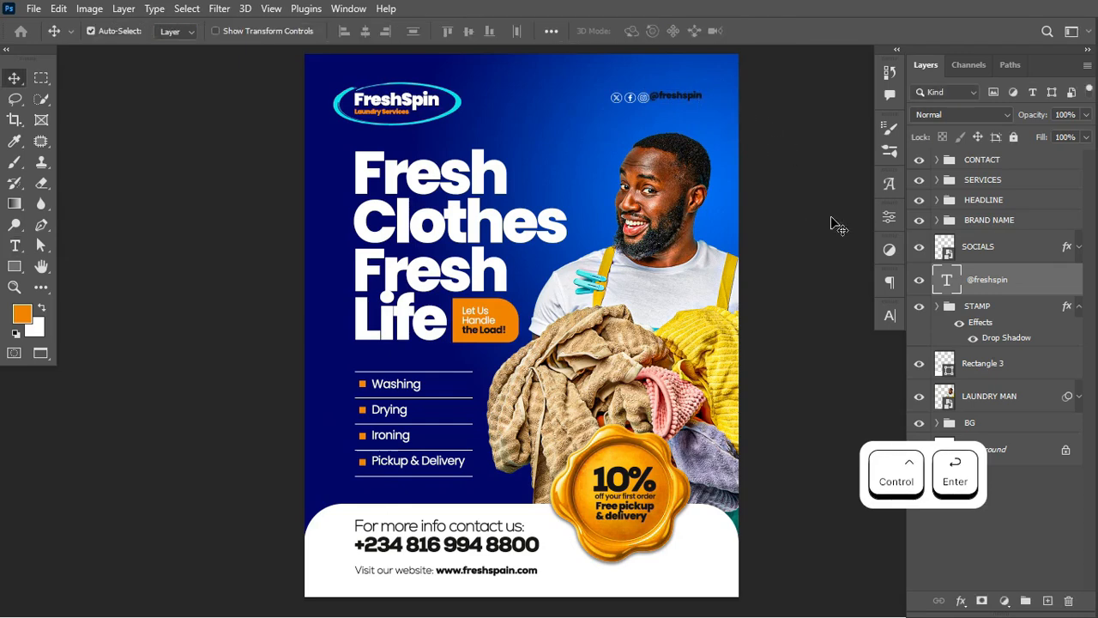
left_click(890, 314)
left_click(853, 405)
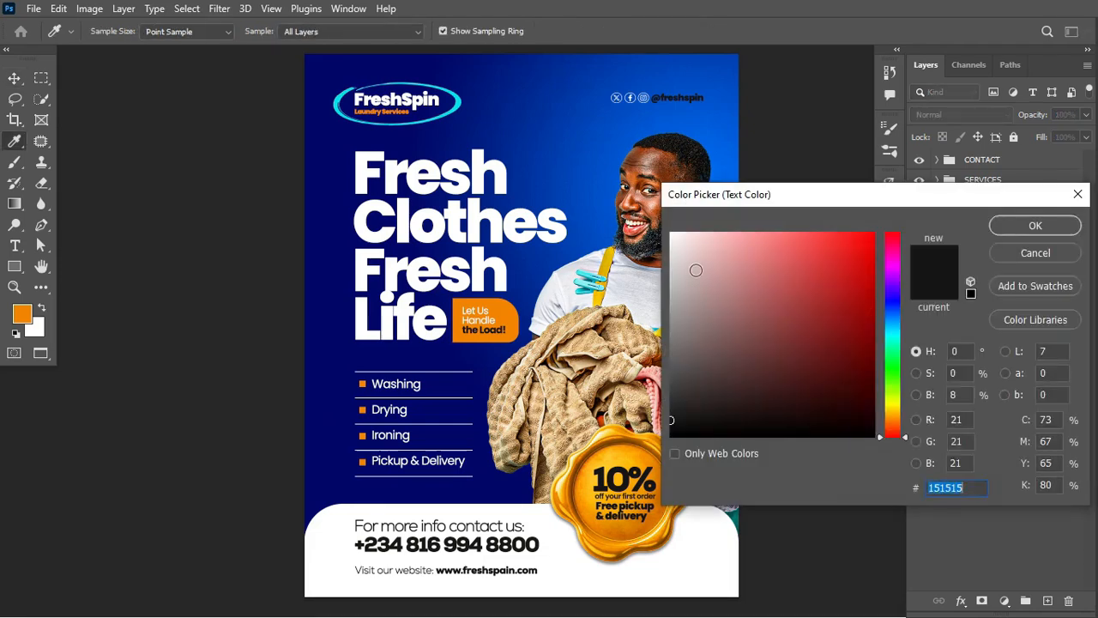
left_click(674, 235)
left_click(1014, 223)
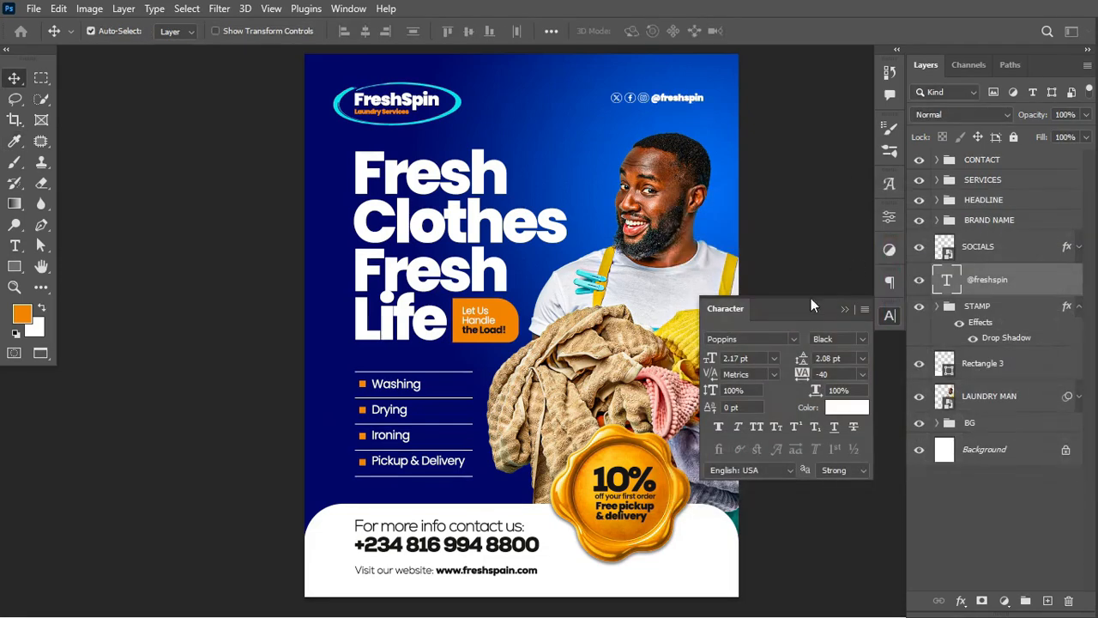
left_click(855, 338)
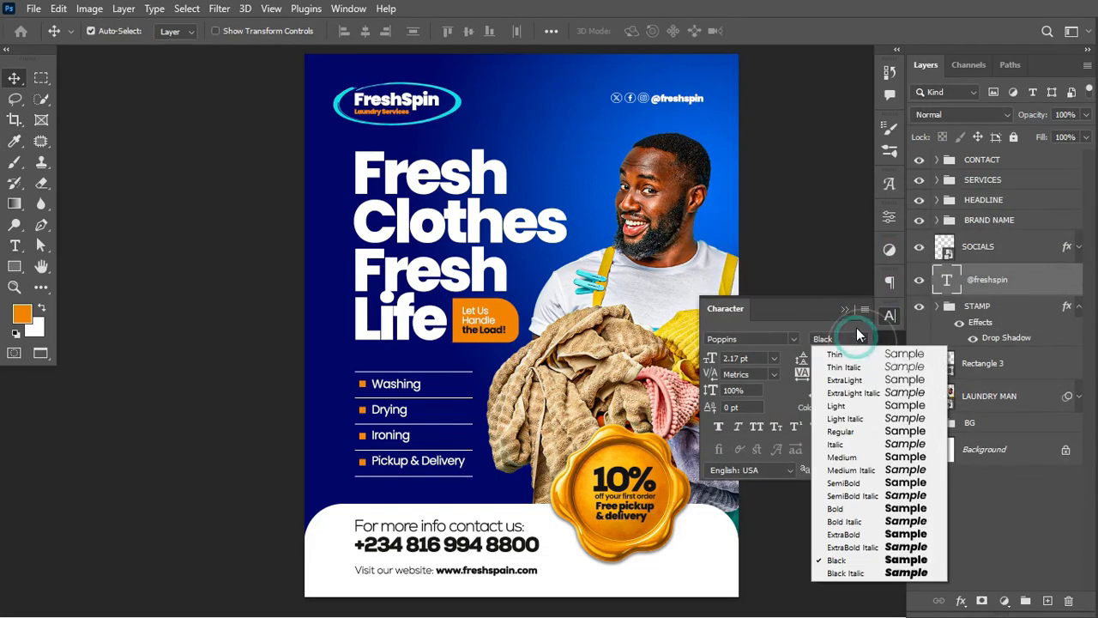
left_click(850, 430)
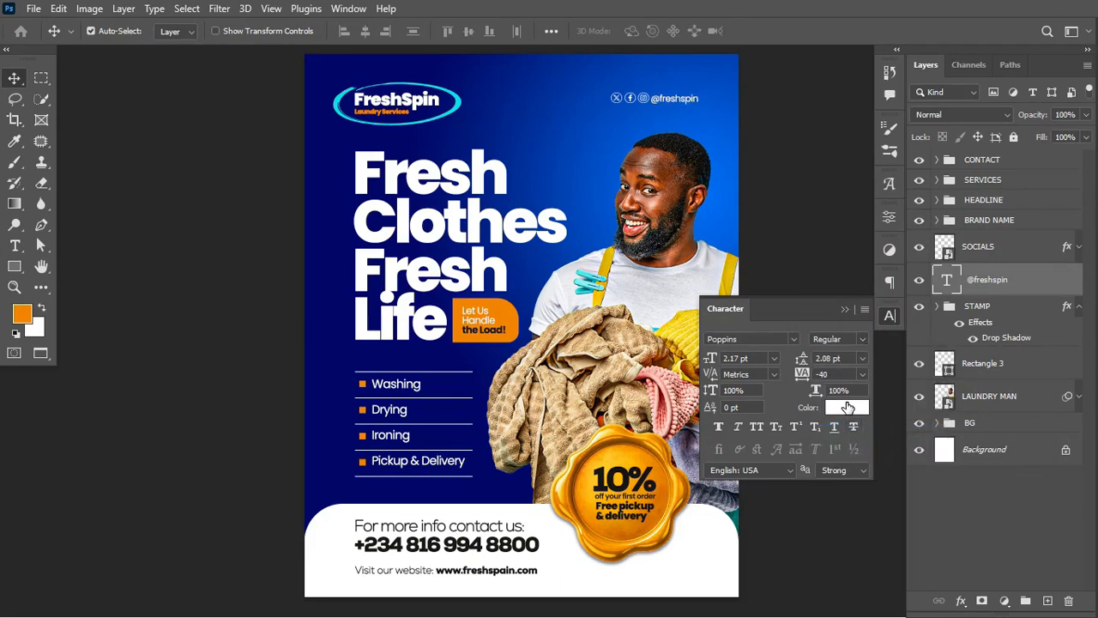
left_click(868, 338)
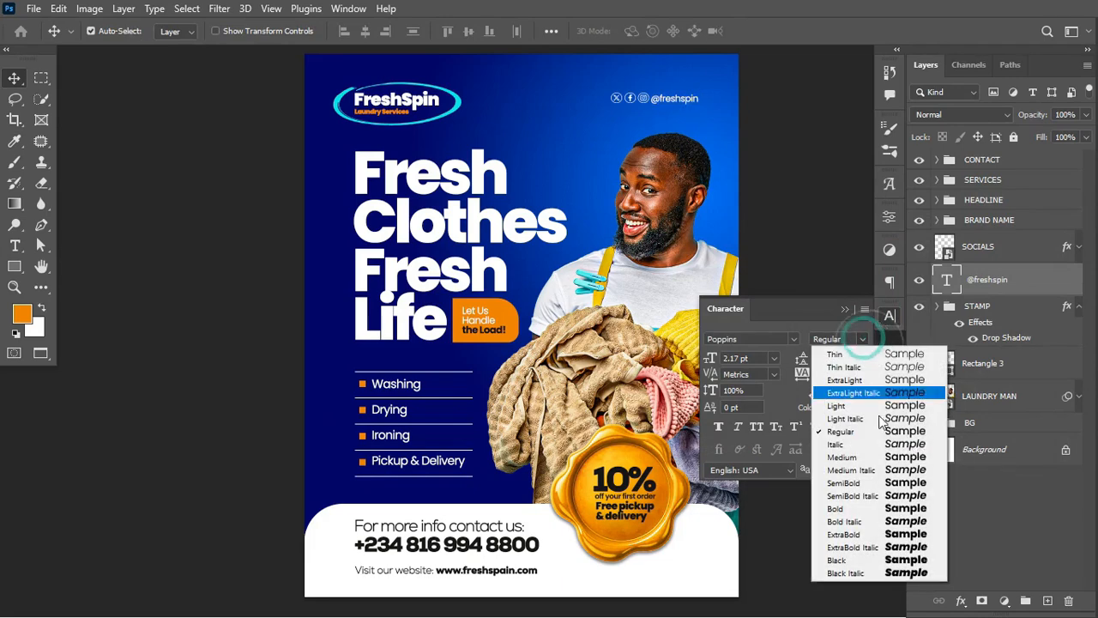
left_click(869, 481)
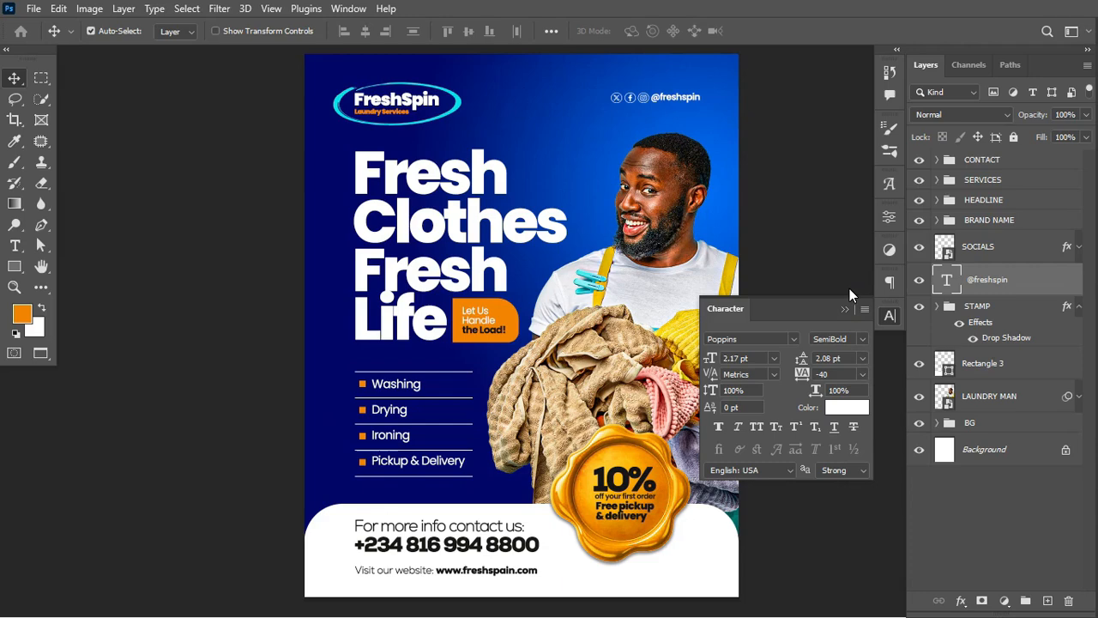
left_click(844, 310)
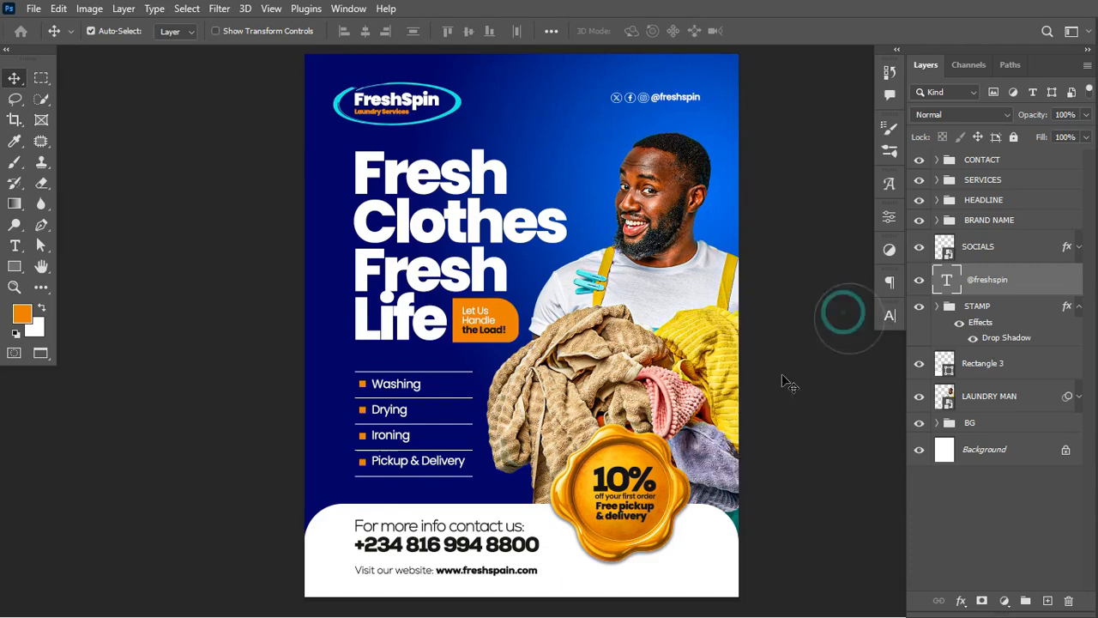
- Nudge the "For more info contact us" and phone number text up slightly and scale it to about 102%
left_click(517, 554)
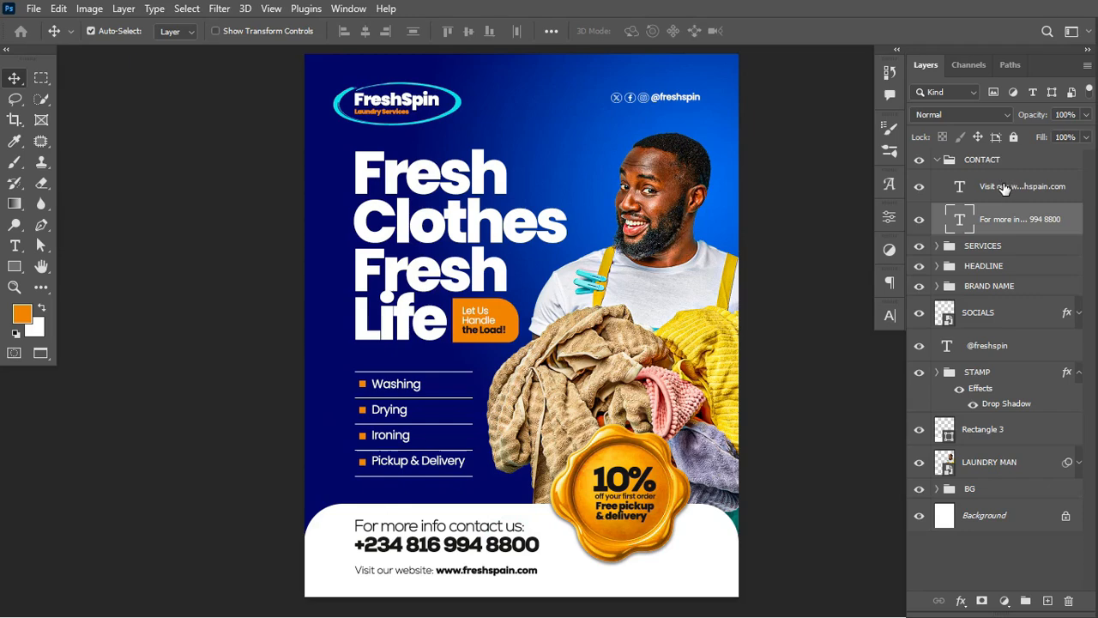
key("Up")
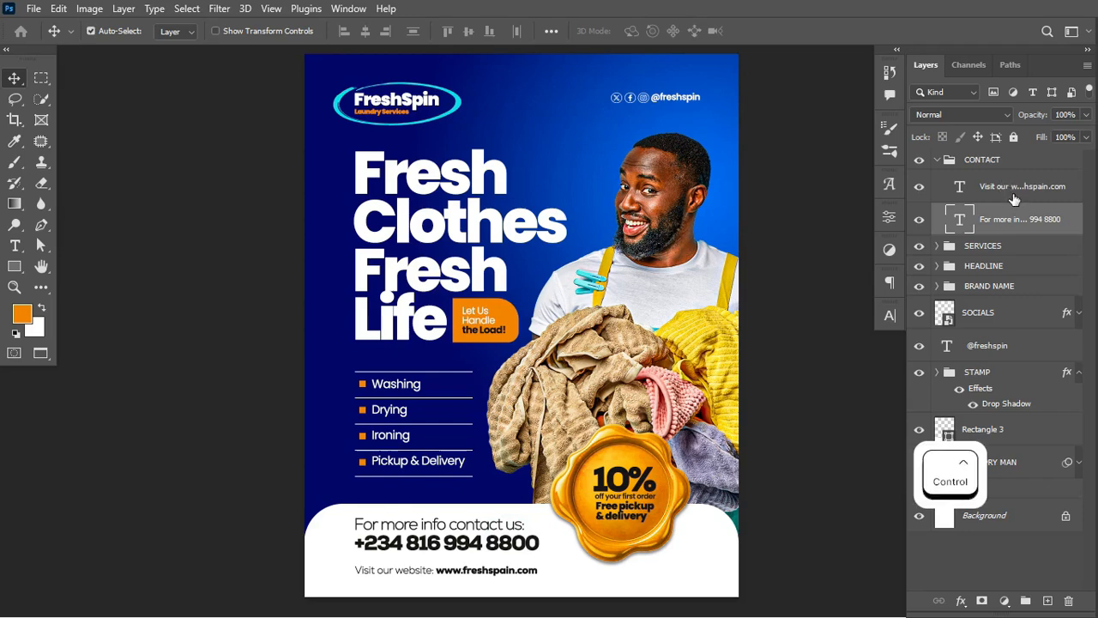
key("Up")
key("Up")
key("ctrl+t")
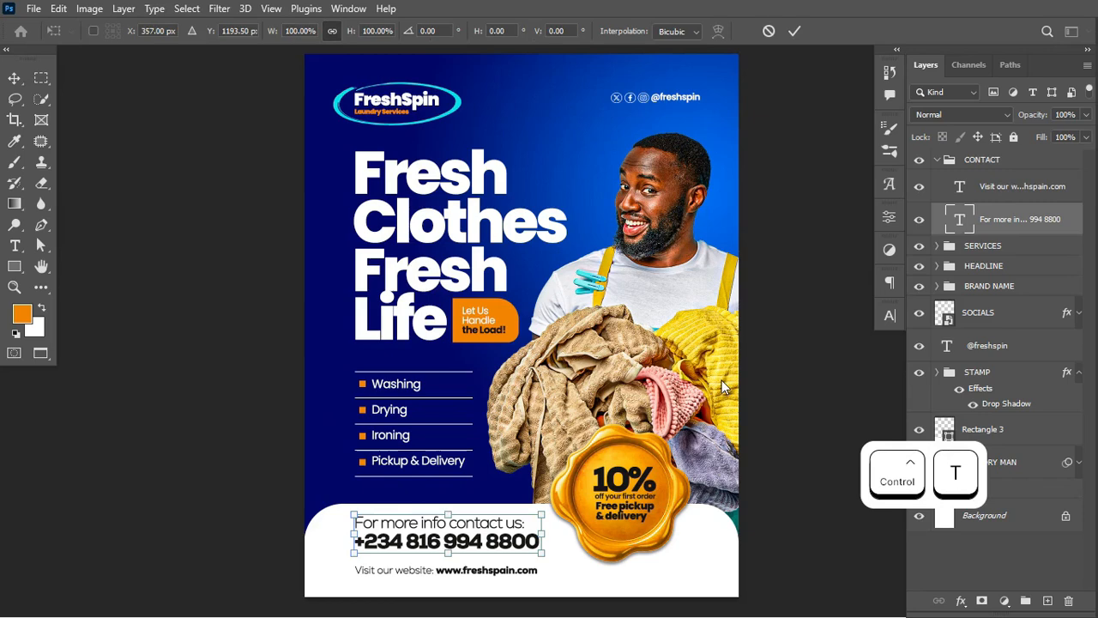
left_click_drag(543, 559, 547, 563)
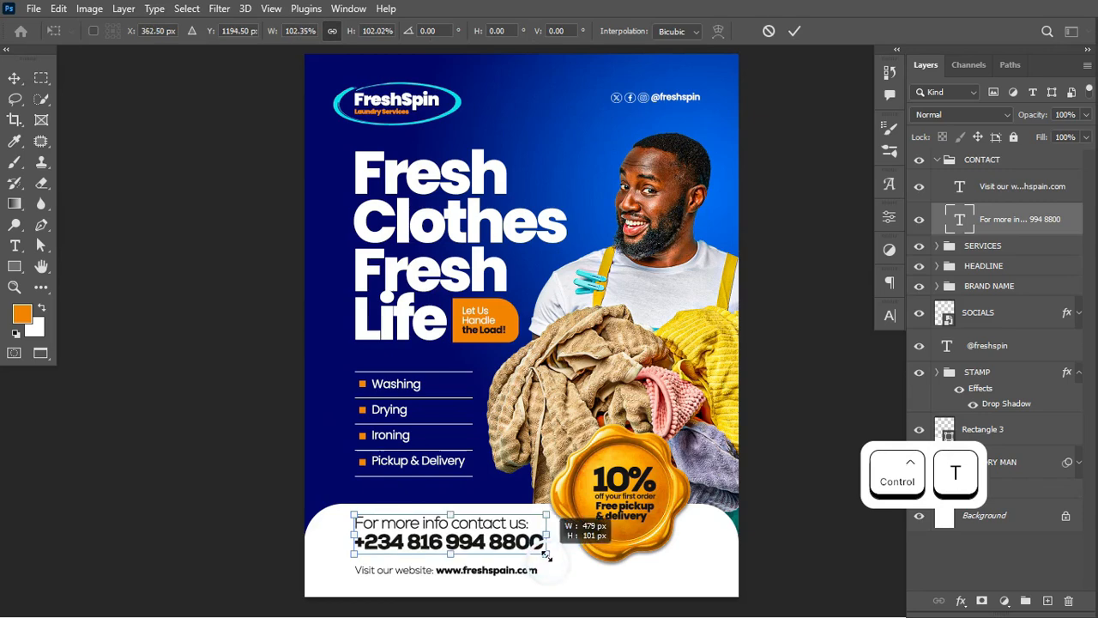
key("ctrl+Return")
- Select the line "For more info contact us:" for editing and open its character settings
key("t")
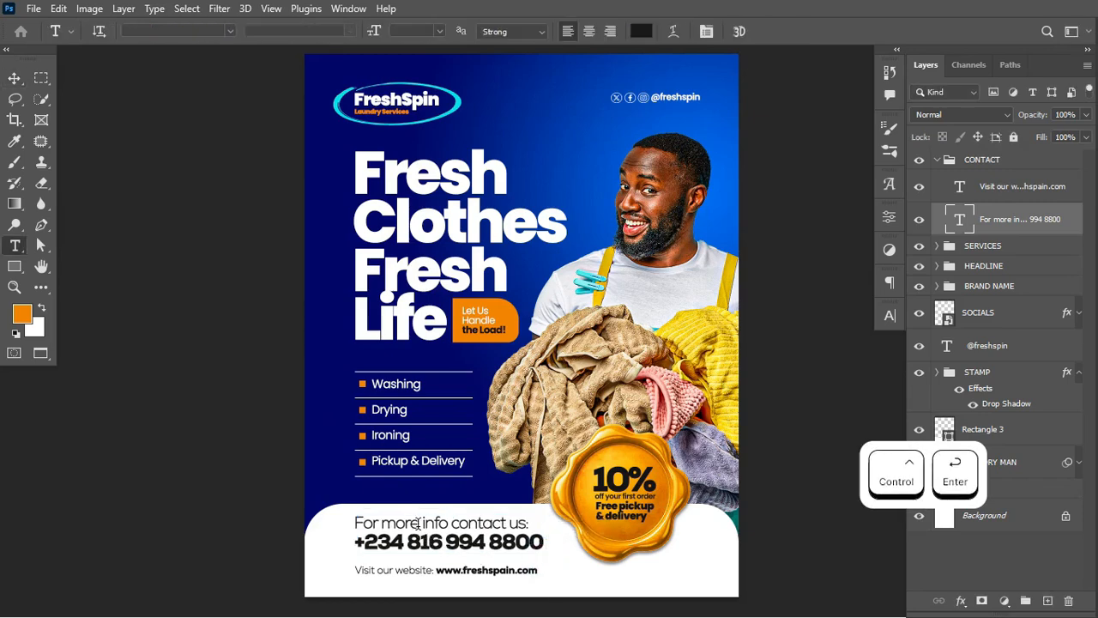
left_click_drag(355, 520, 528, 525)
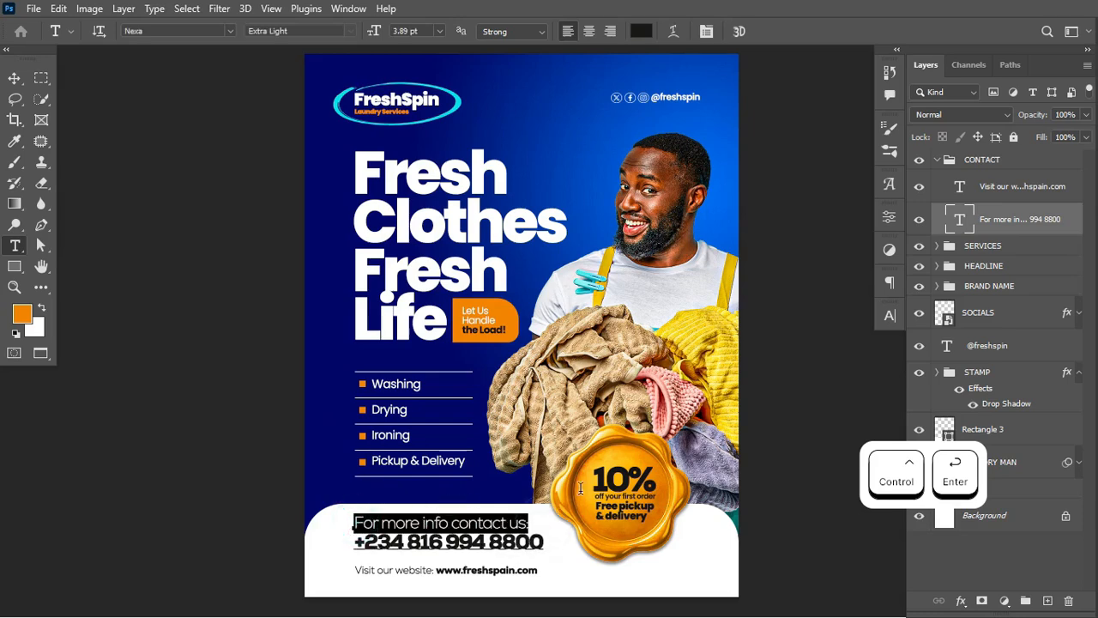
left_click(890, 315)
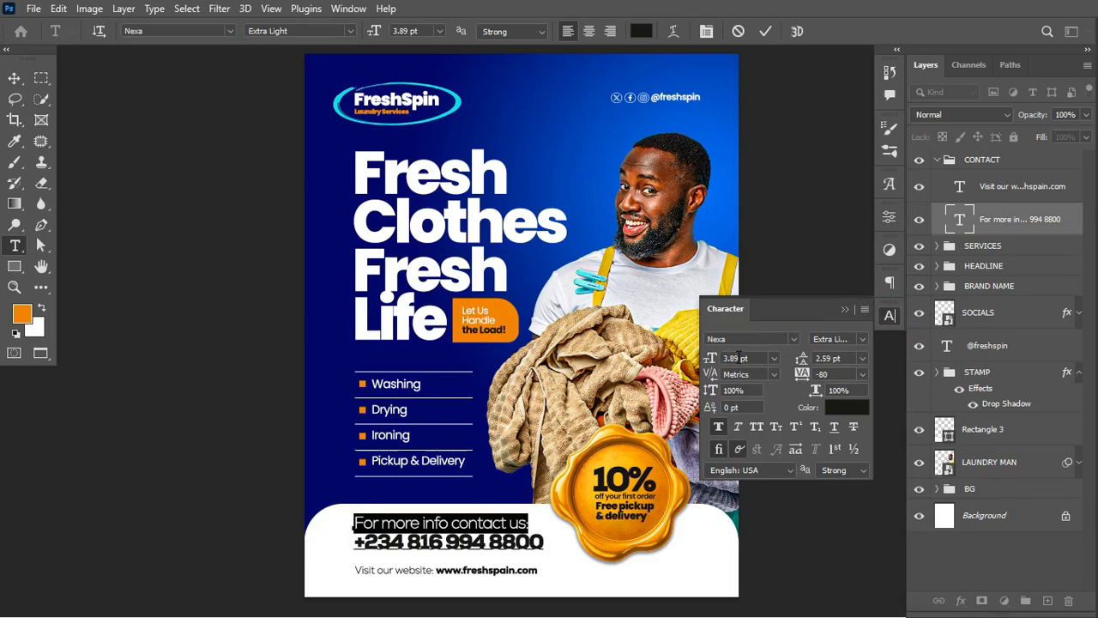
left_click(735, 358)
type("35")
key("Return")
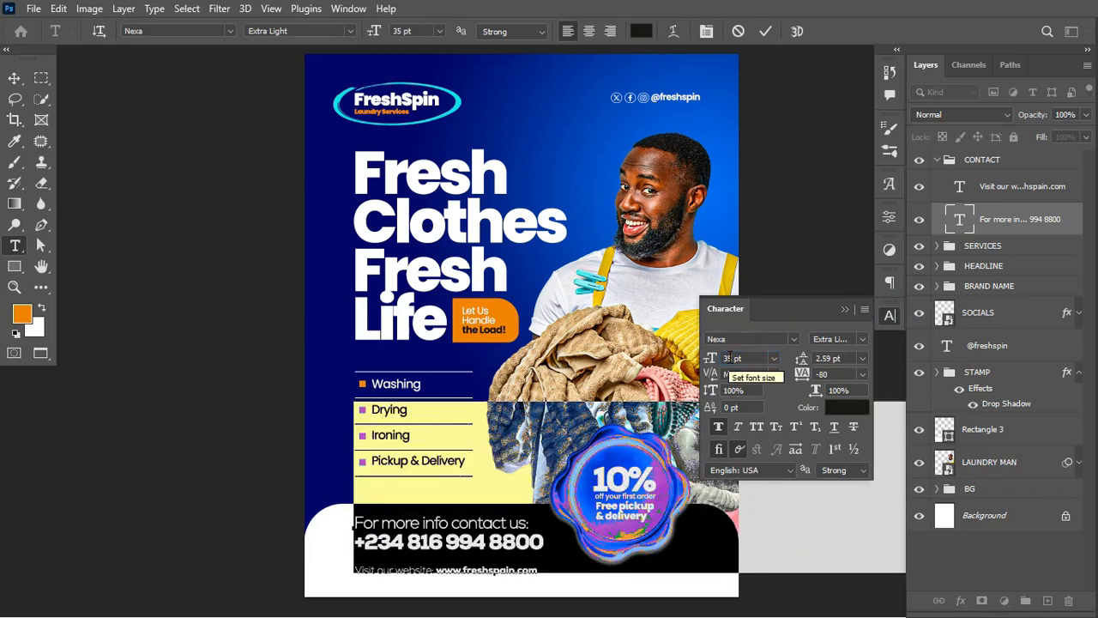
key("ctrl+z")
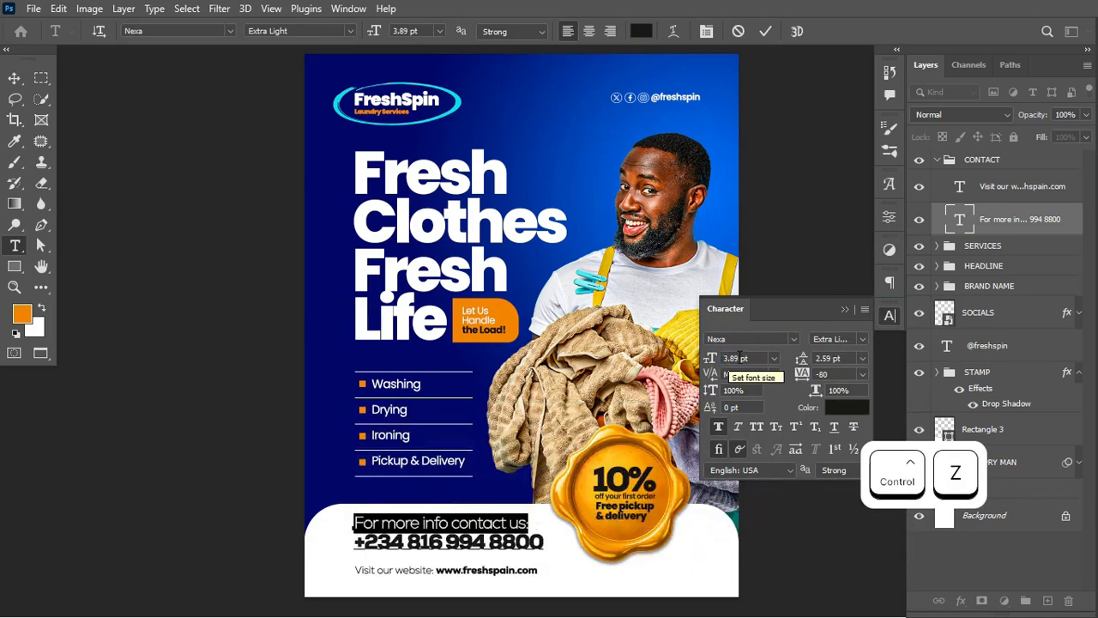
- Set the font size of the selected line "For more info contact us:" to 3.5 pt
left_click_drag(740, 357, 726, 357)
type("5")
key("Return")
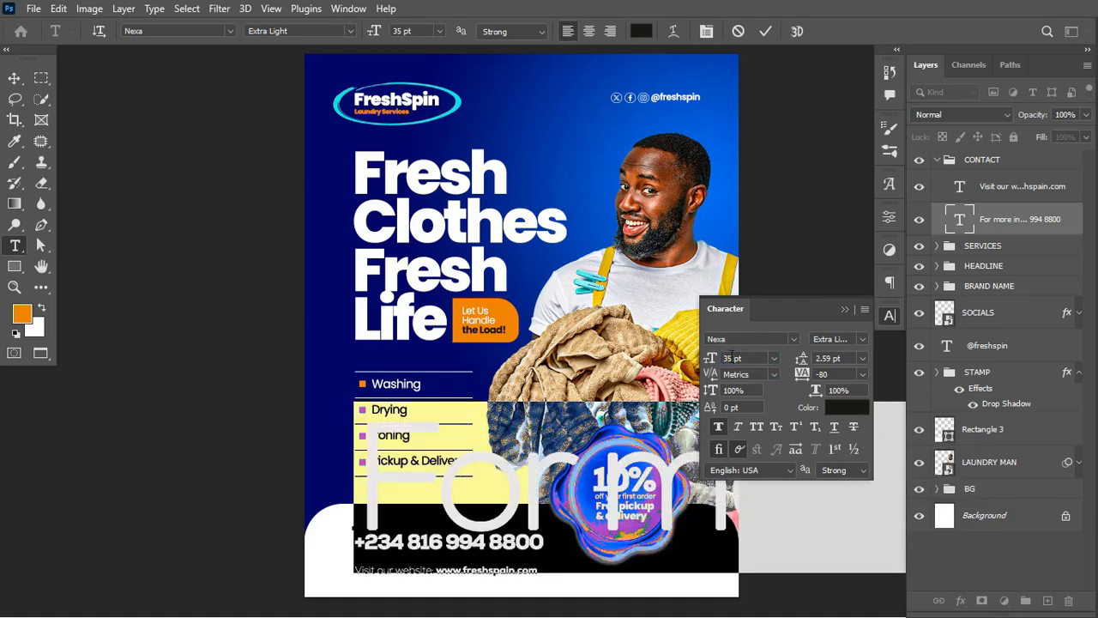
left_click(727, 357)
type(".")
key("Return")
key("ctrl+Return")
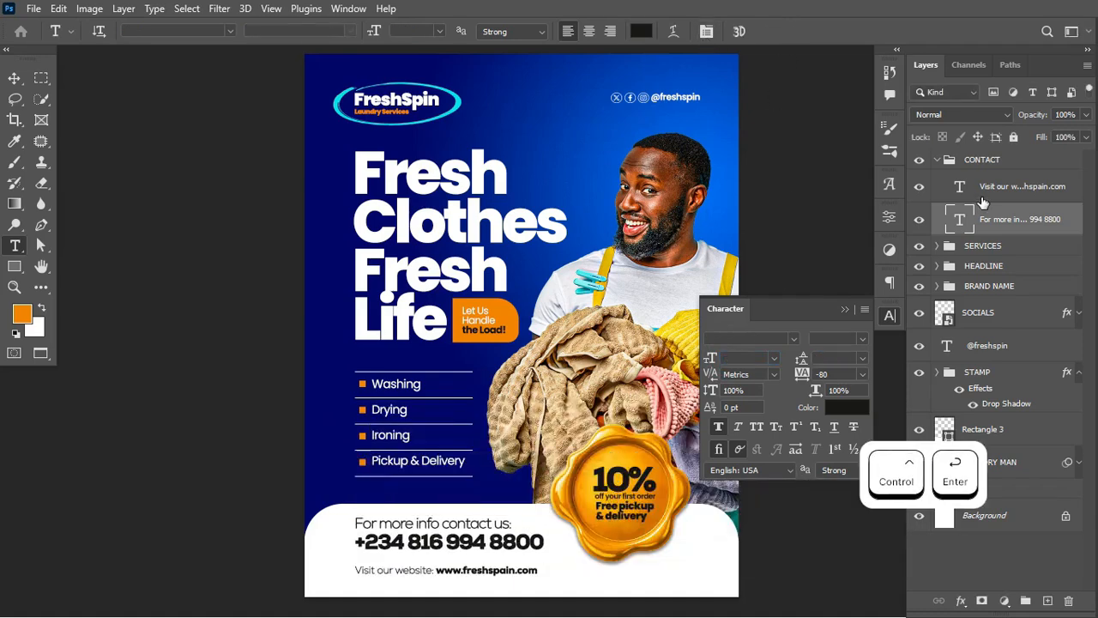
left_click(844, 310)
- Collapse the CONTACT group and the effects list of the STAMP group
key("ctrl+0")
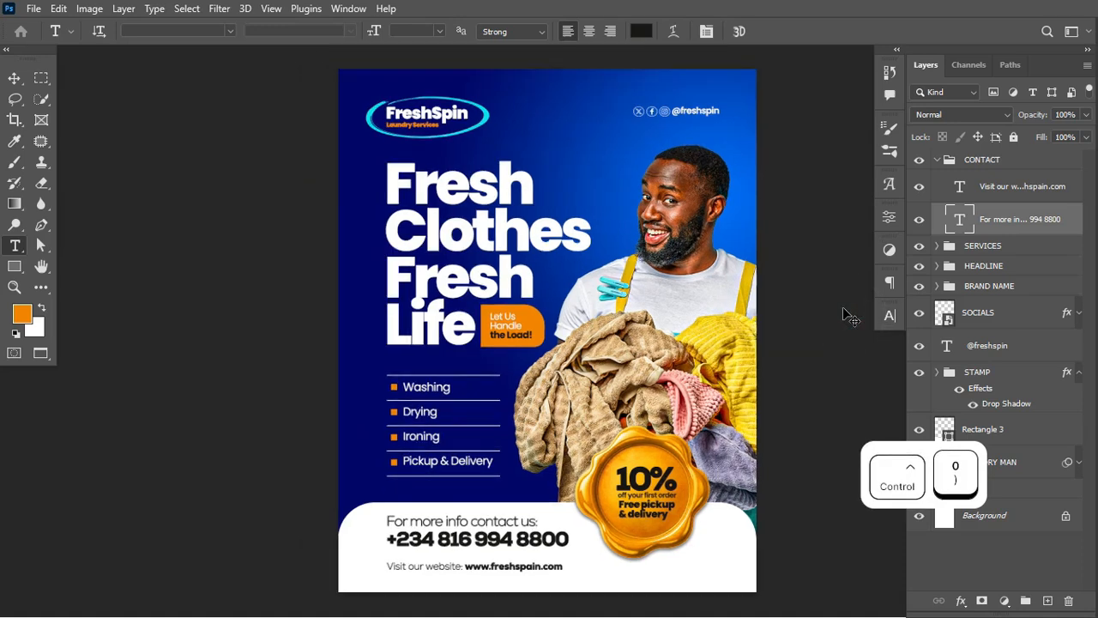
key("ctrl+equal")
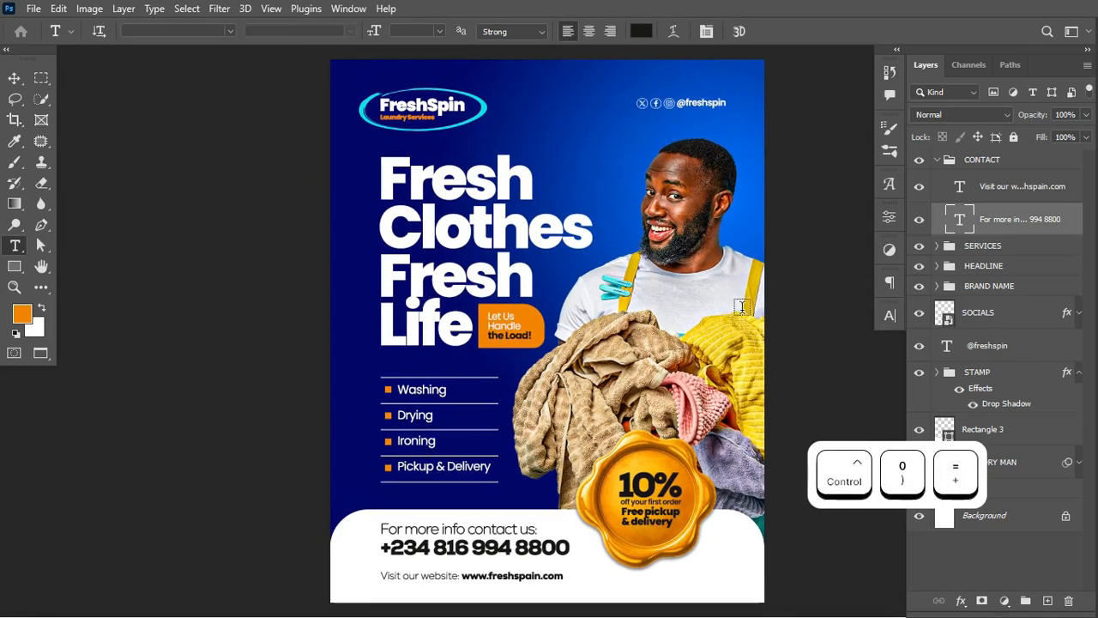
left_click(947, 161)
left_click(937, 159)
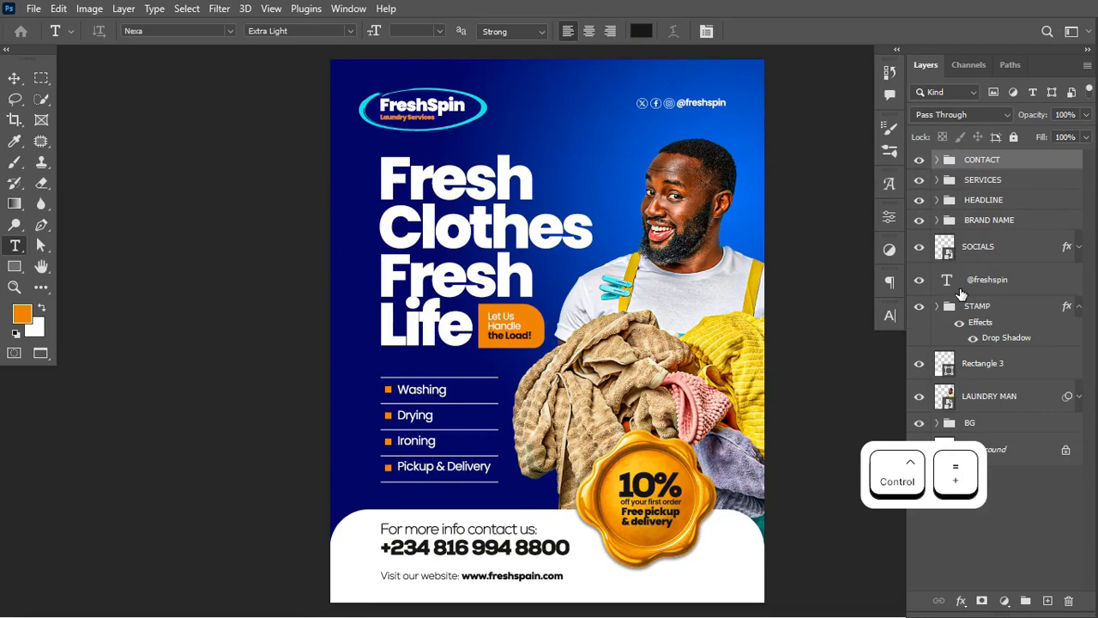
left_click(1080, 307)
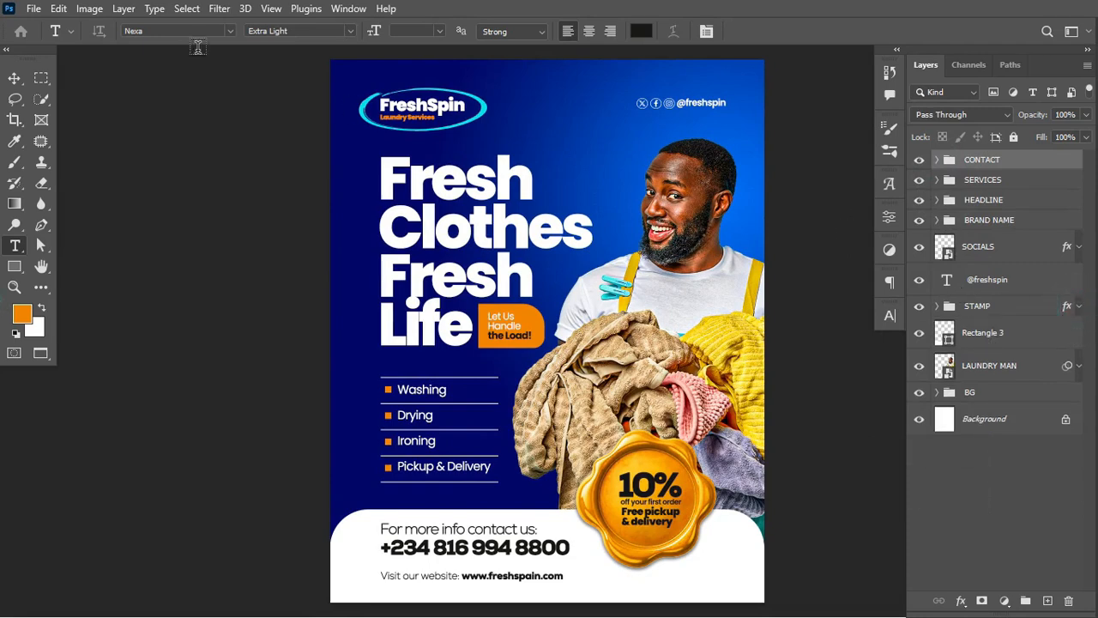
- Add a Color Lookup adjustment layer above the CONTACT group and apply the 2Strip.look 3D LUT
left_click(14, 77)
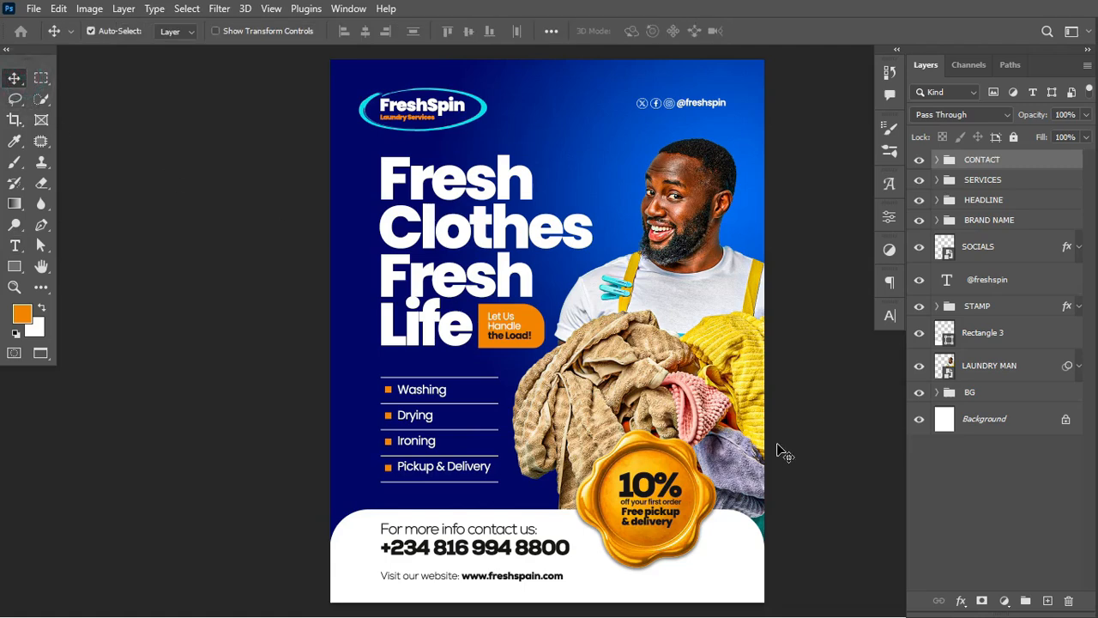
left_click(1003, 600)
left_click(1005, 513)
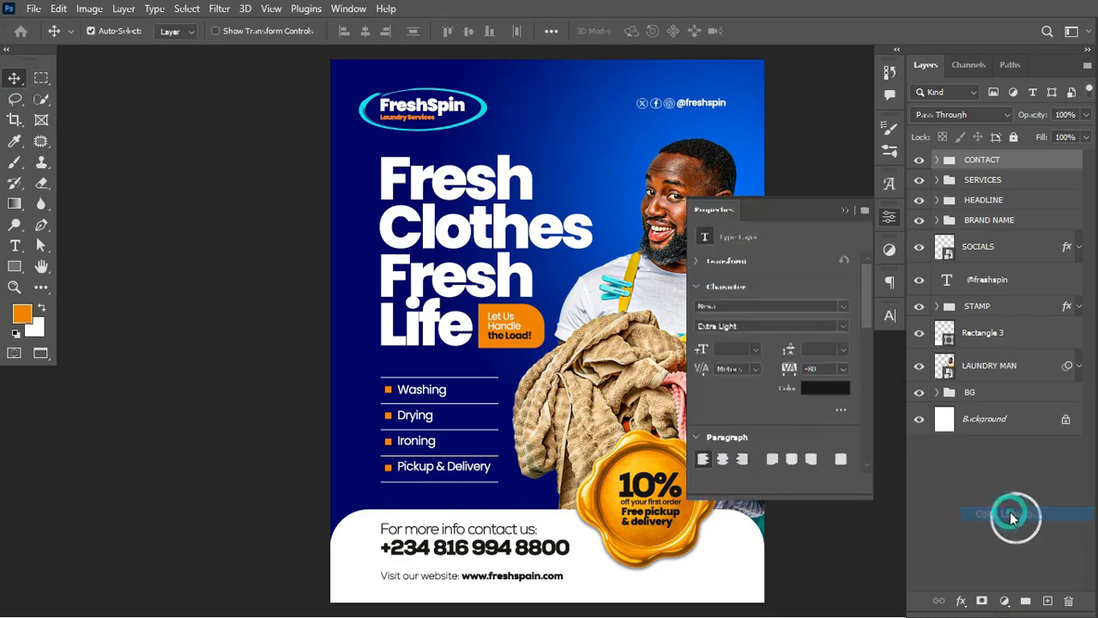
left_click(840, 265)
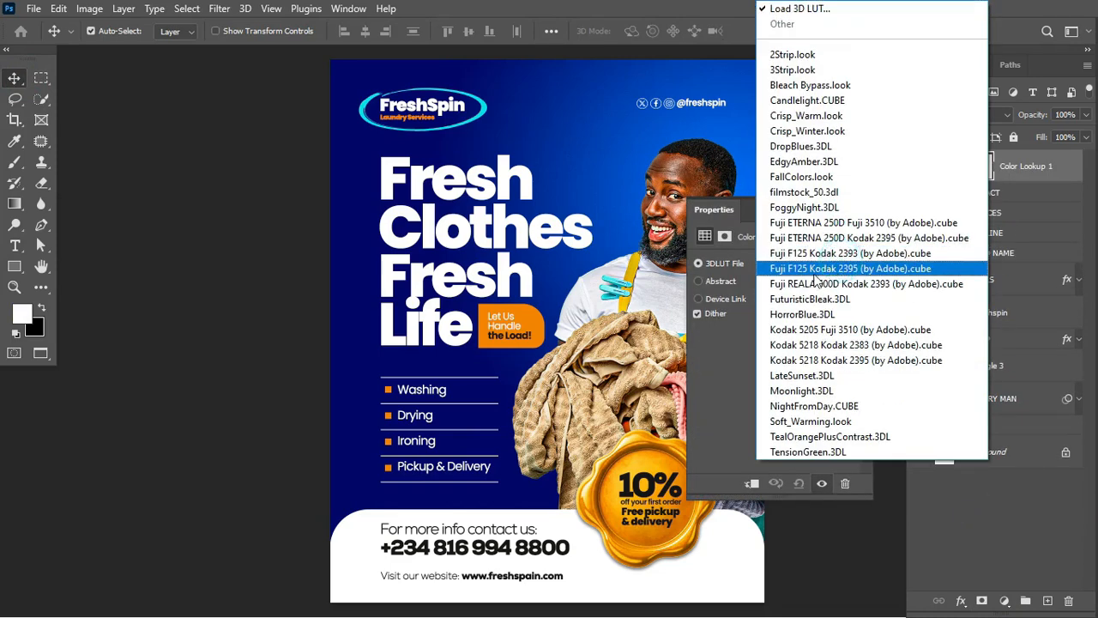
left_click(825, 57)
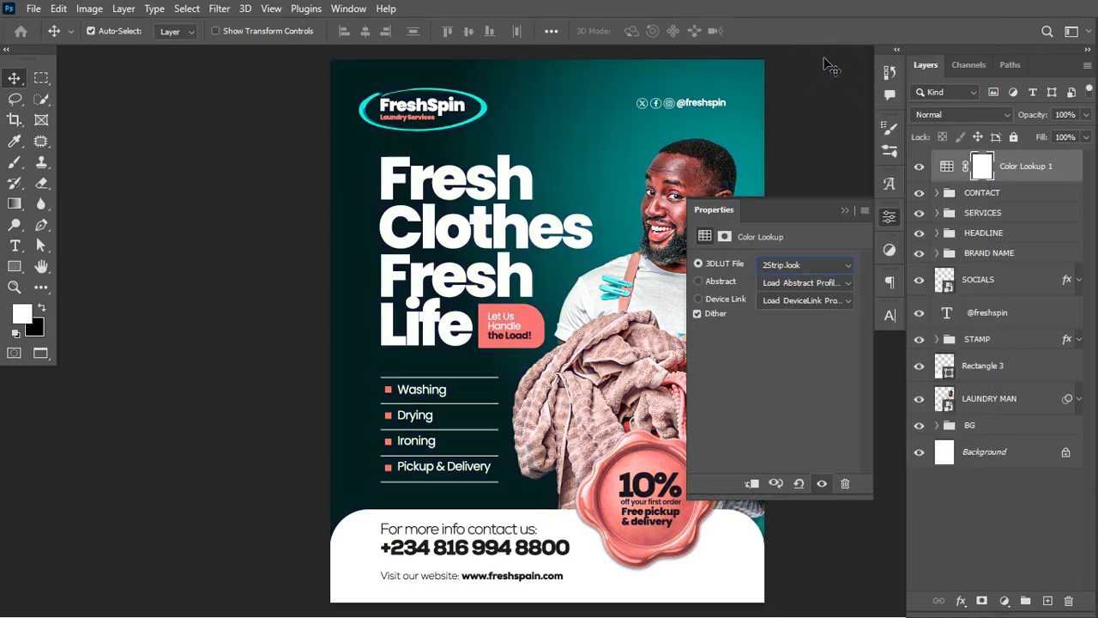
- Preview other 3D LUTs such as 3Strip, Bleach Bypass and Crisp_Winter, and set the Color Lookup layer to FallColors.look
key("Down")
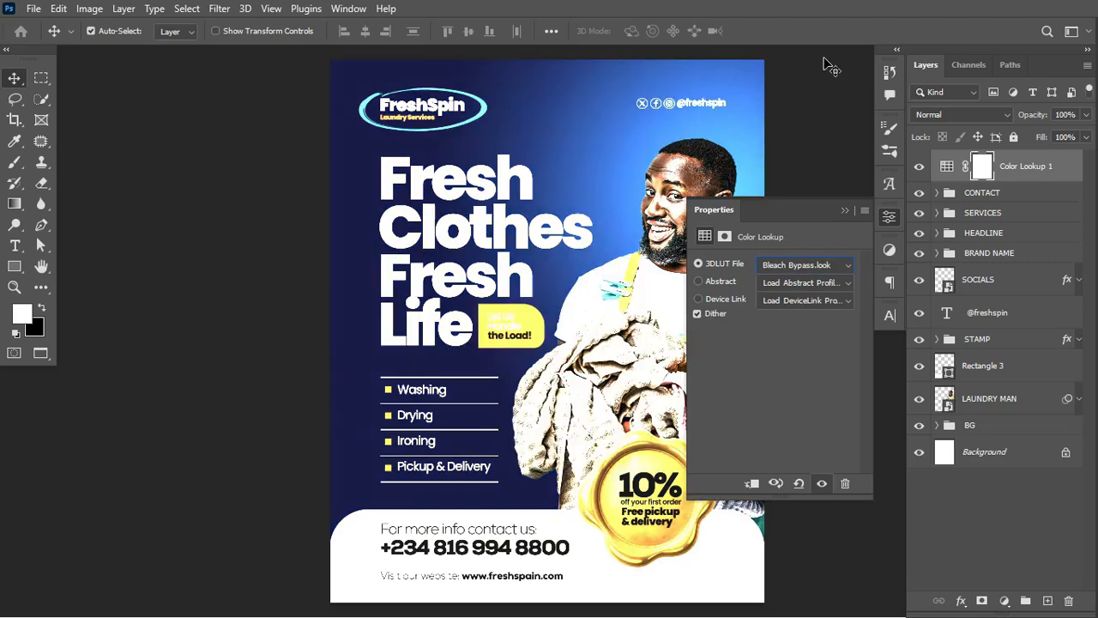
key("Up")
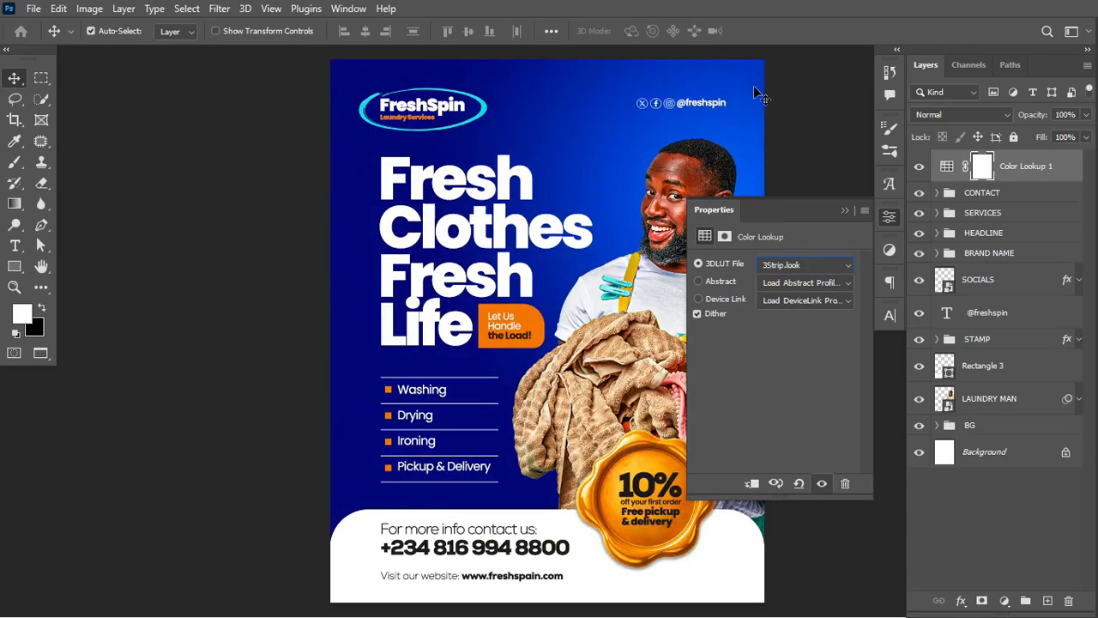
scroll(616, 195, "right", 3)
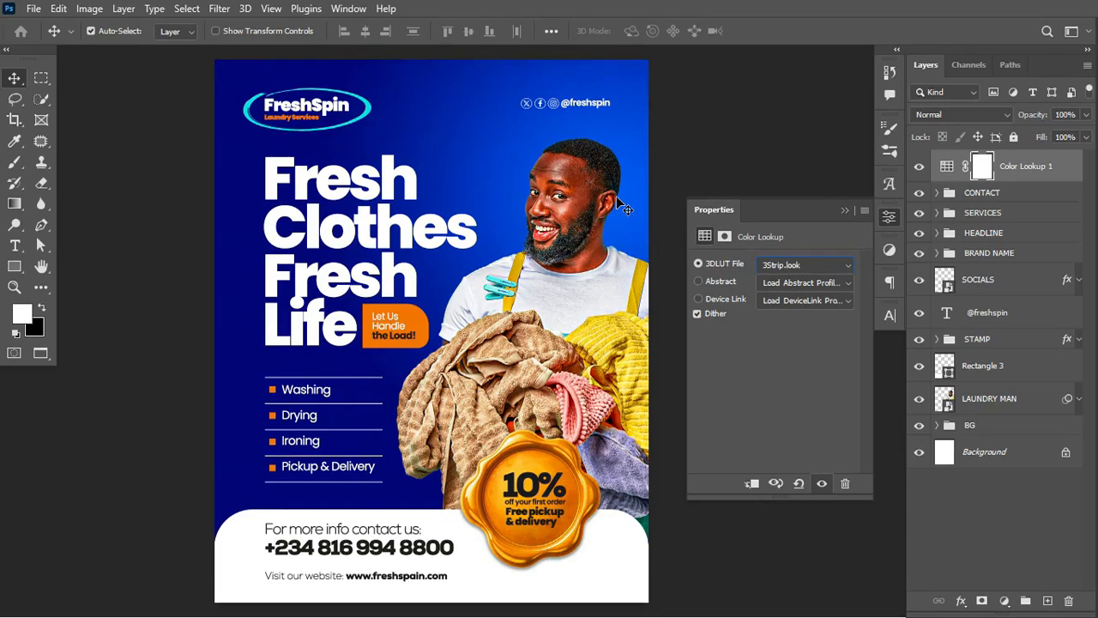
key("Down")
key("Down")
key("Down")
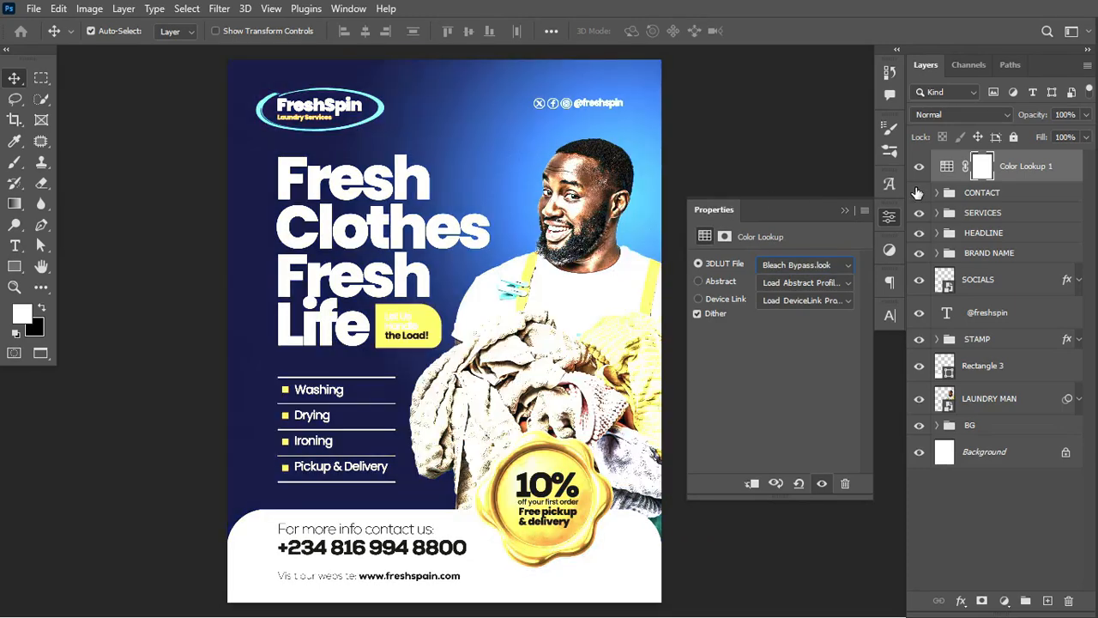
key("Down")
key("Down")
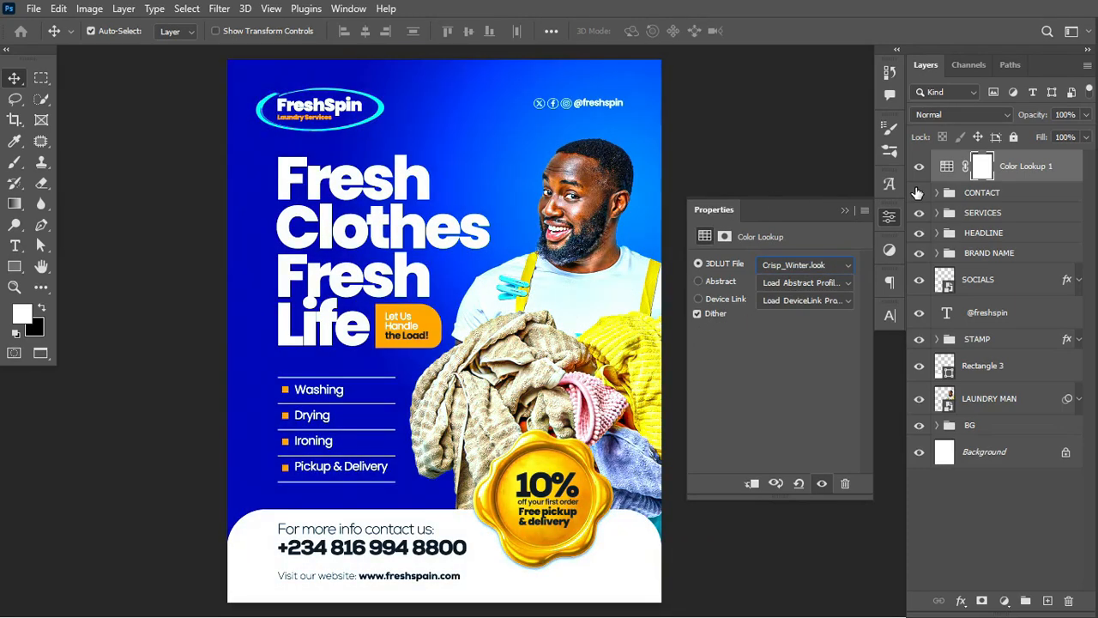
key("Down")
key("Down")
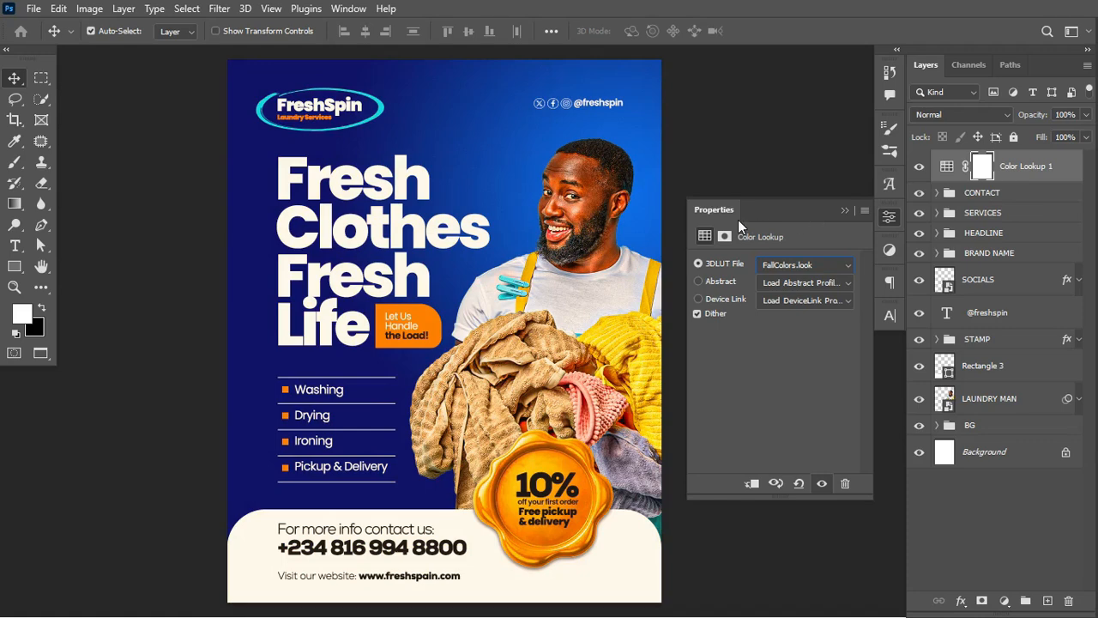
- Compare the flyer with and without the Color Lookup adjustment, and collapse the adjustment's properties
left_click(917, 166)
left_click(916, 168)
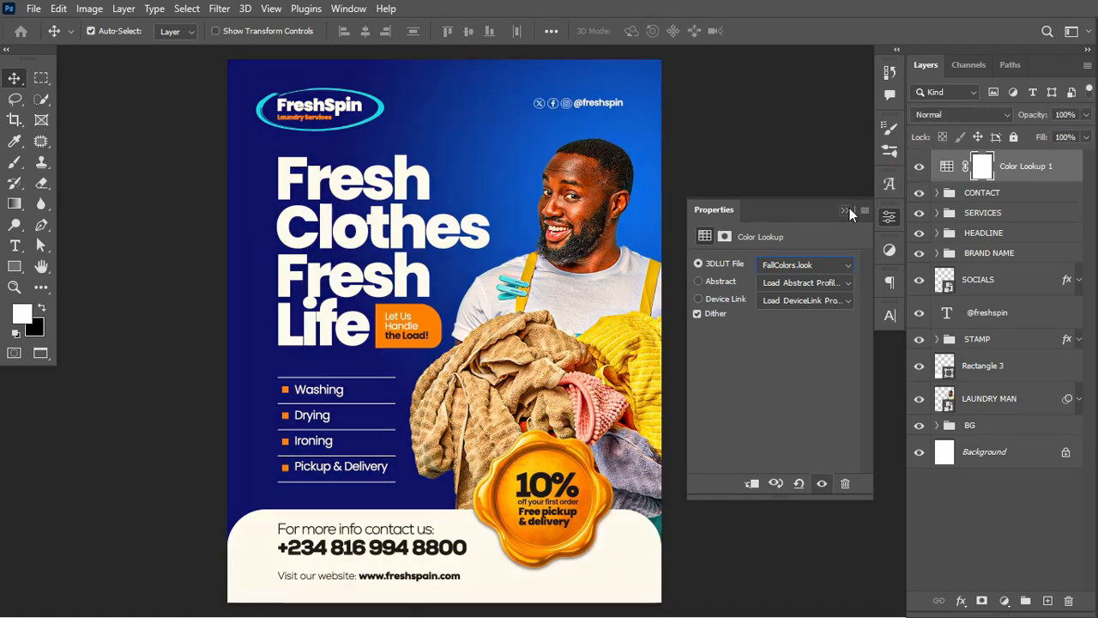
left_click(845, 210)
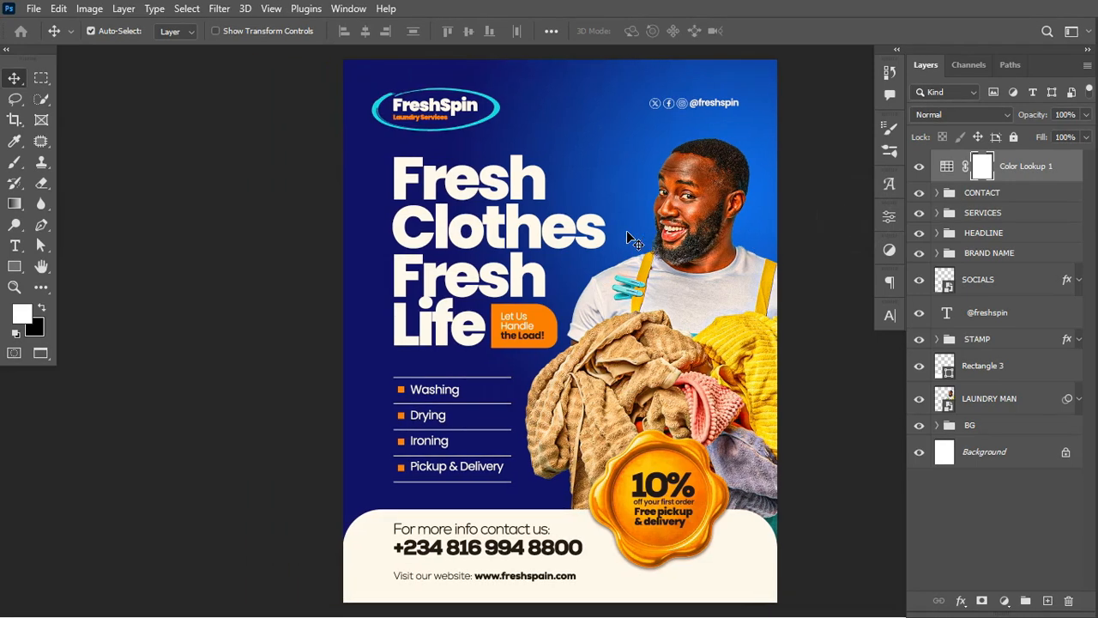